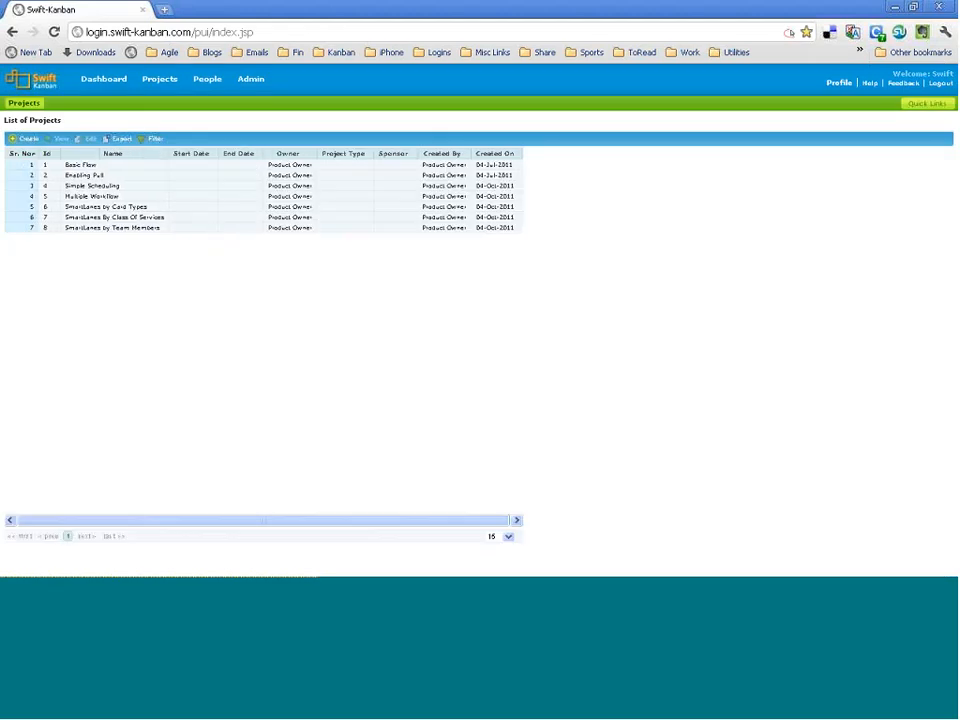
View the existing Multiple Workflow project's board and create a new project also named Multiple Workflow
{"action": "key", "text": "ctrl+plus"}
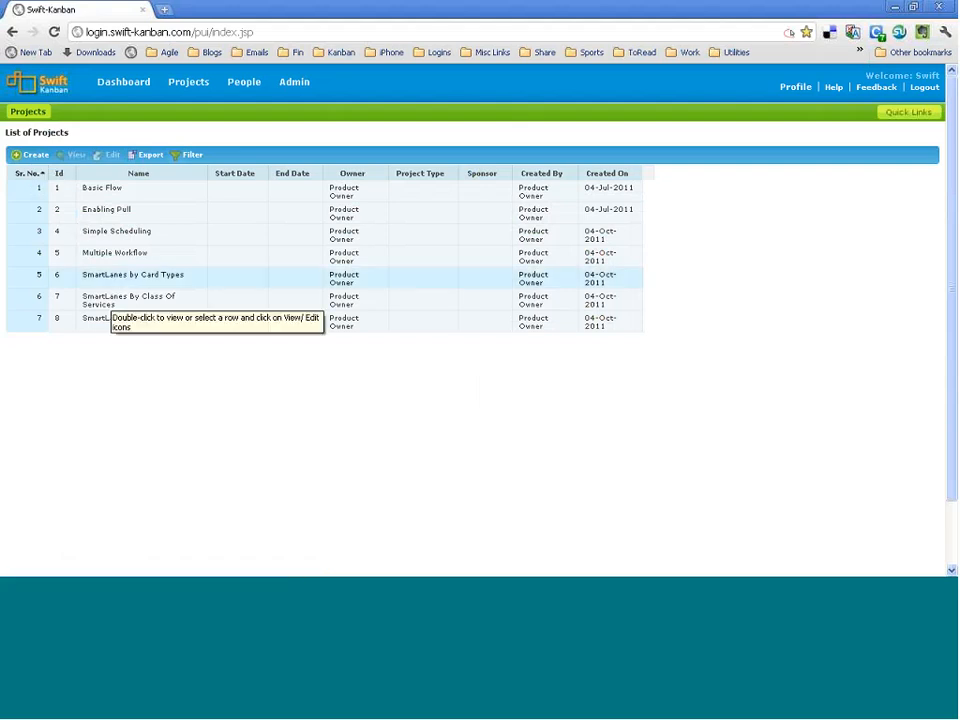
{"action": "double_click", "coordinate": [104, 267]}
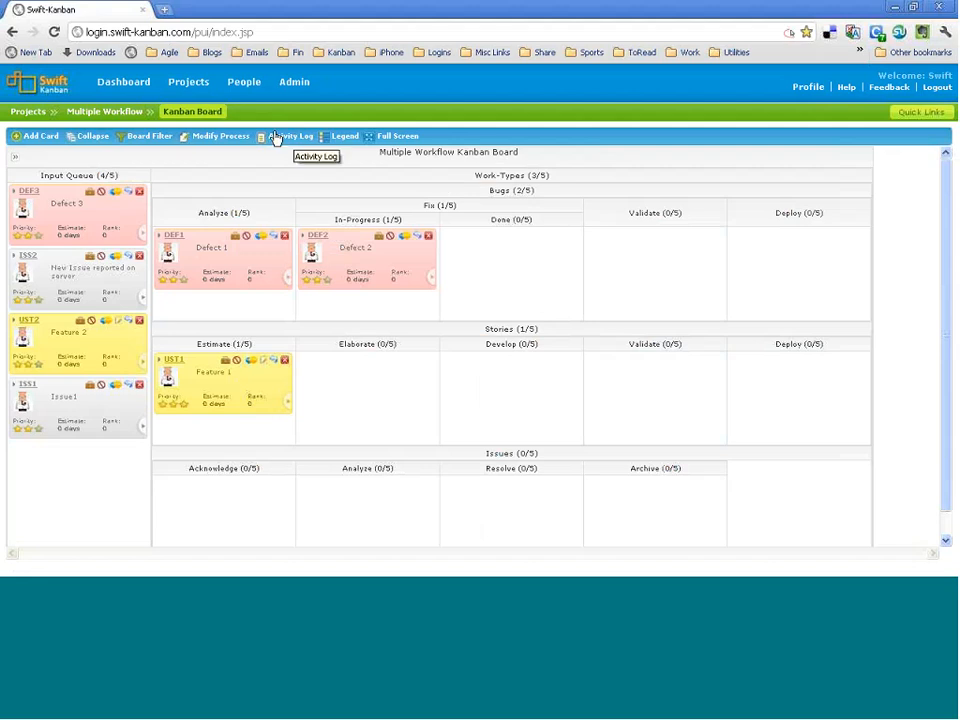
{"action": "left_click", "coordinate": [192, 85]}
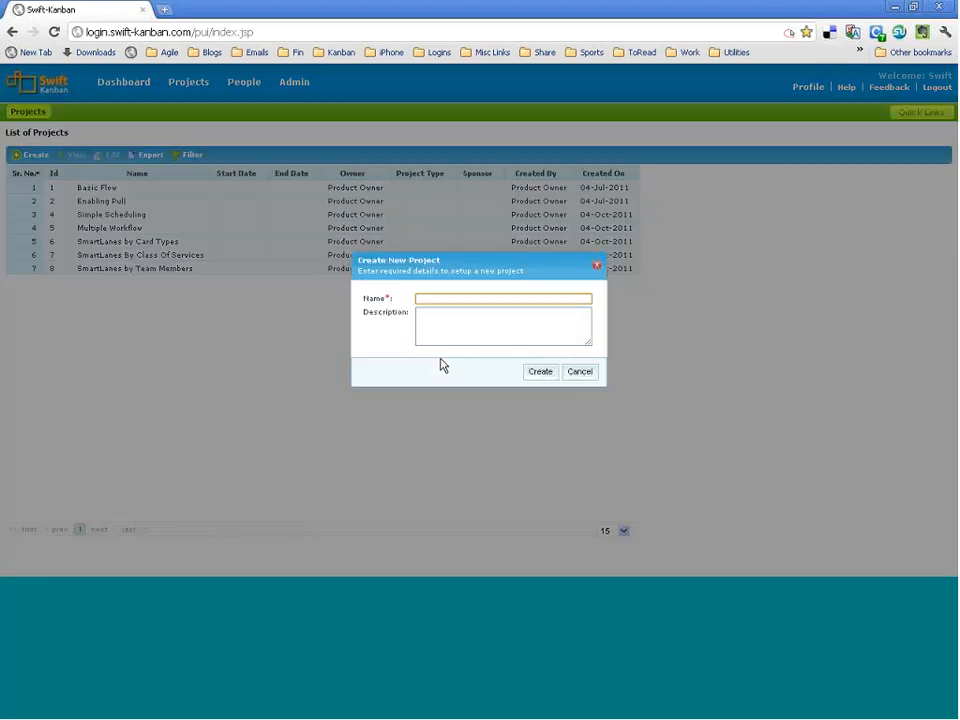
{"action": "type", "text": "Multiple Workflow"}
{"action": "left_click", "coordinate": [541, 373]}
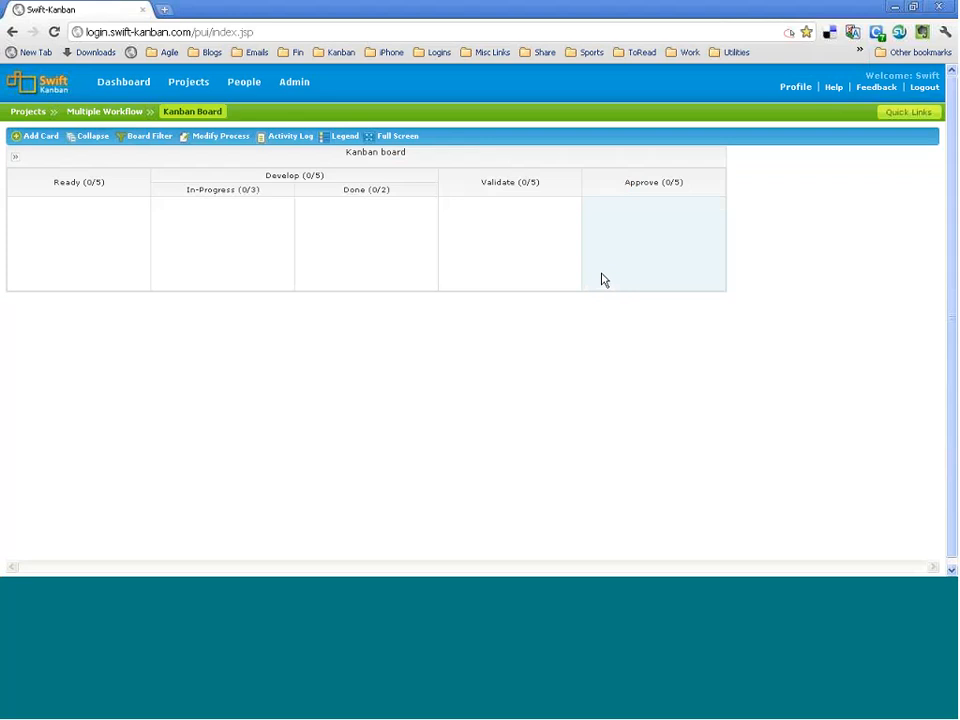
Start modifying the new board's process and delete the Done and In-Progress sub-lanes of the Develop lane
{"action": "left_click", "coordinate": [228, 143]}
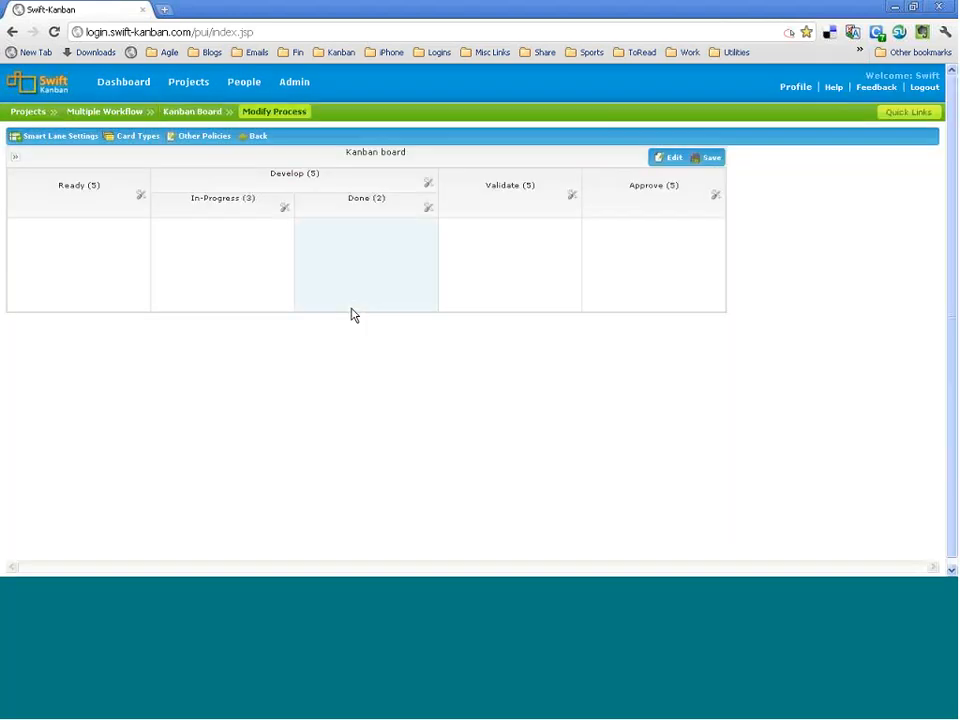
{"action": "left_click", "coordinate": [404, 232]}
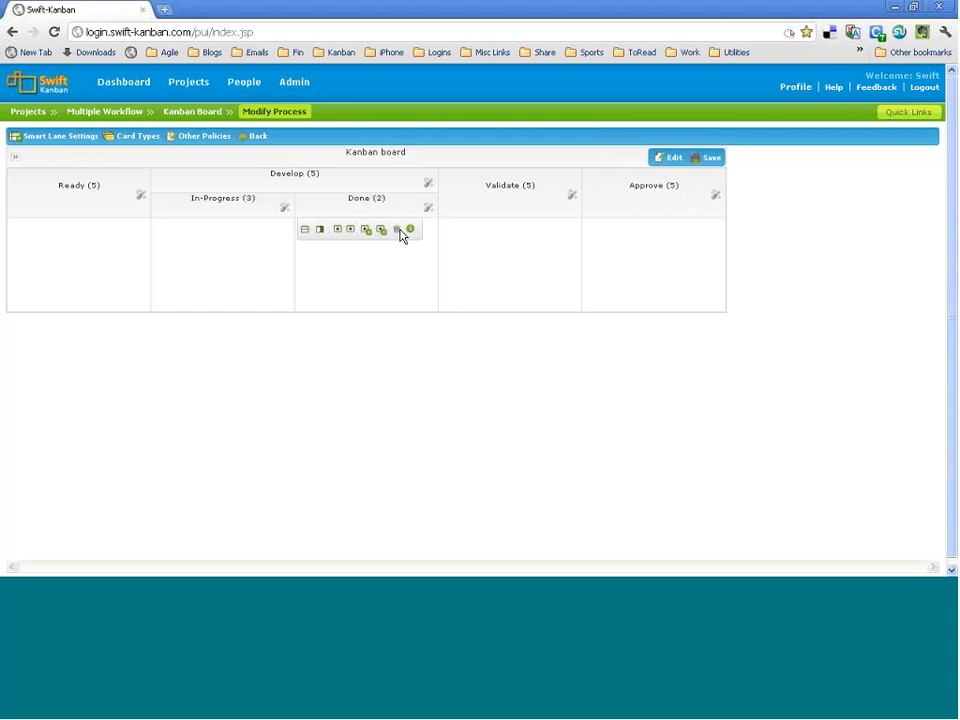
{"action": "left_click", "coordinate": [405, 231]}
{"action": "left_click", "coordinate": [284, 208]}
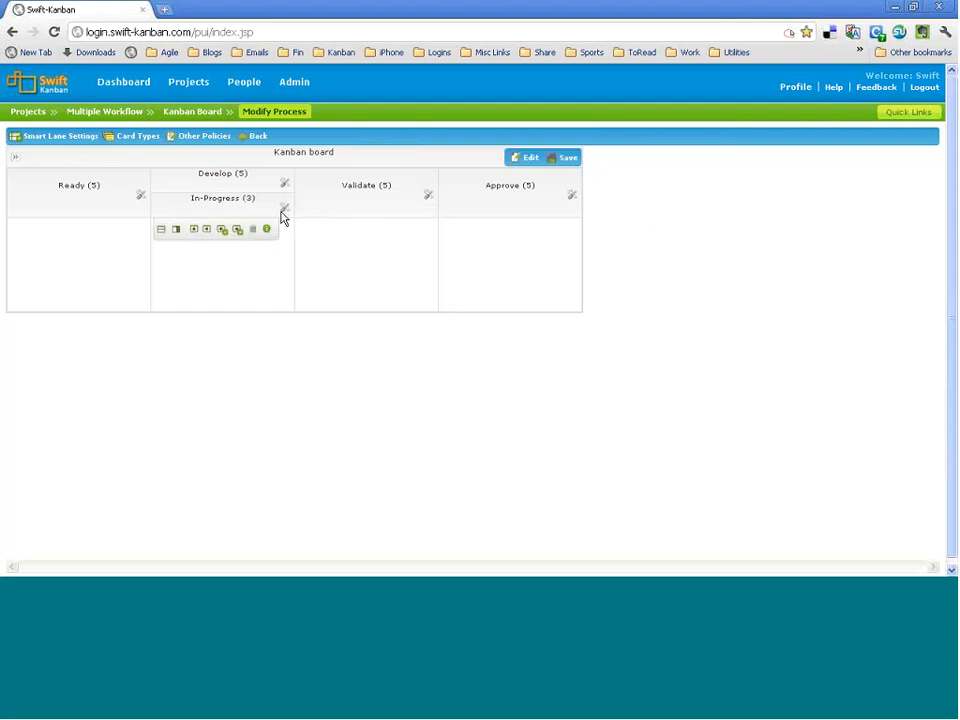
{"action": "left_click", "coordinate": [251, 229]}
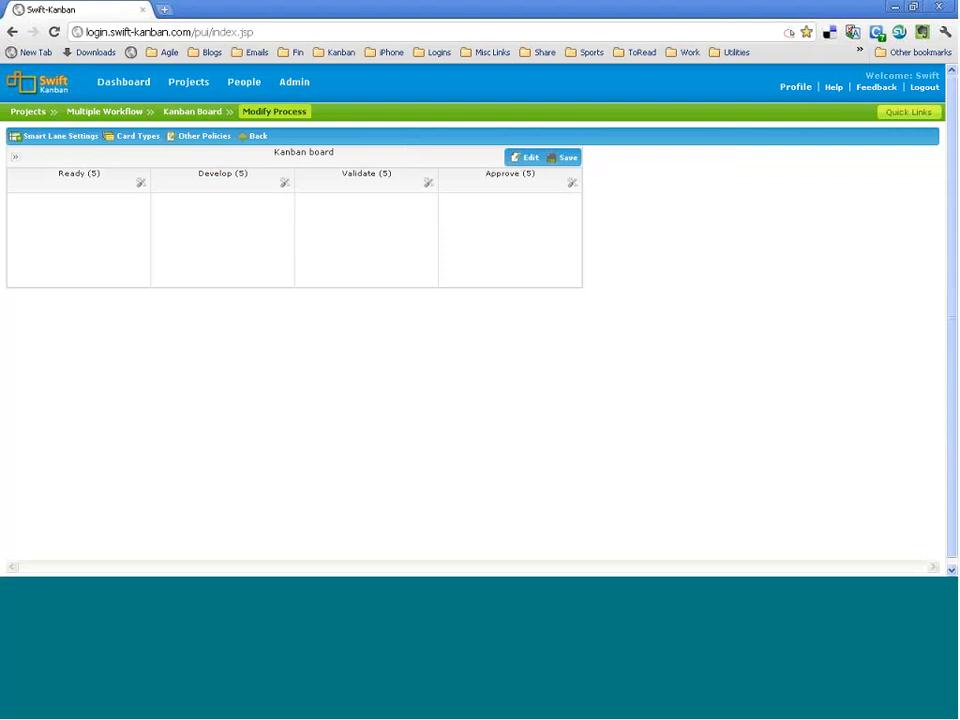
Delete the Validate and Approve lanes from the board, leaving only Ready and Develop
{"action": "left_click", "coordinate": [429, 184]}
{"action": "left_click", "coordinate": [396, 204]}
{"action": "left_click", "coordinate": [429, 184]}
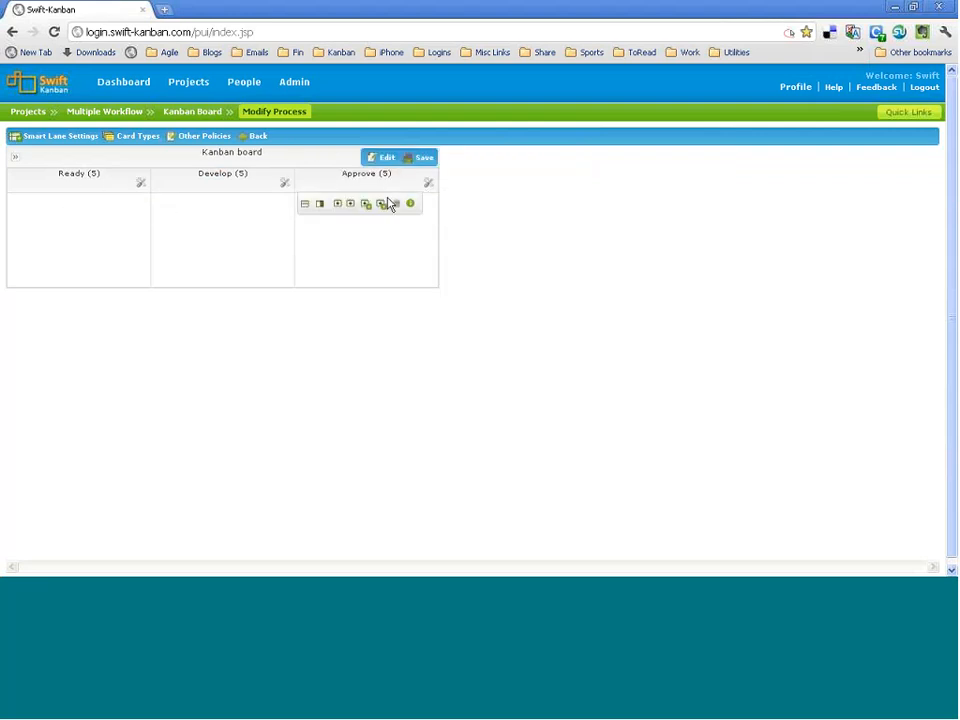
{"action": "left_click", "coordinate": [396, 205]}
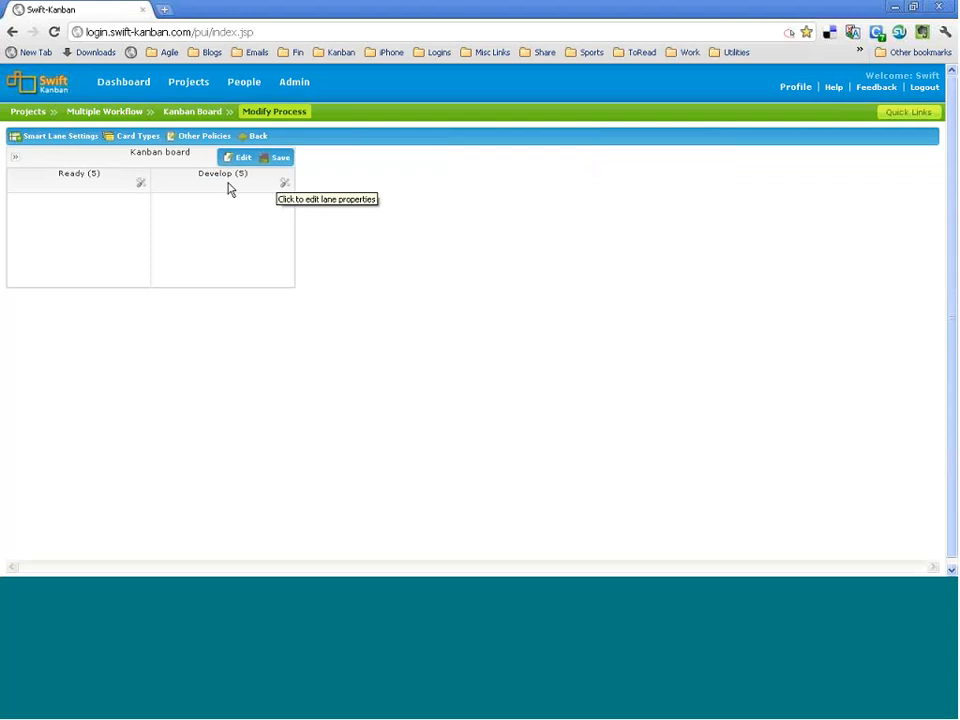
Change the title of the Develop lane to Card Types in its lane settings
{"action": "left_click", "coordinate": [229, 189]}
{"action": "type", "text": "Card Ty"}
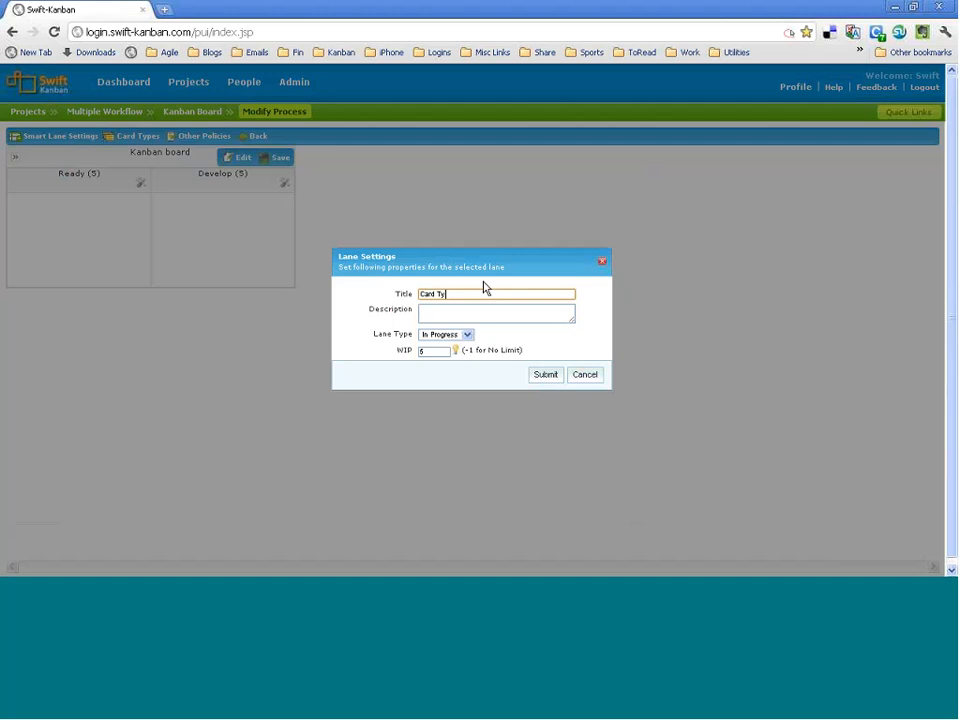
{"action": "type", "text": "pes"}
{"action": "left_click", "coordinate": [548, 377]}
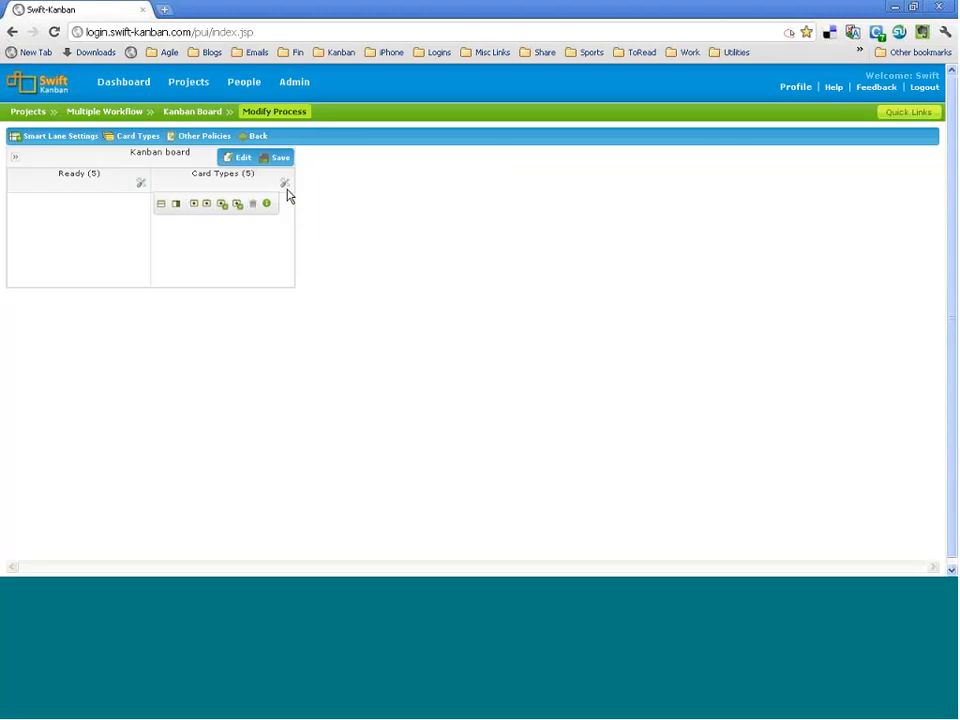
Split the Card Types lane into two stacked lanes, titling the upper one Stories and the lower one Issues
{"action": "left_click", "coordinate": [161, 204]}
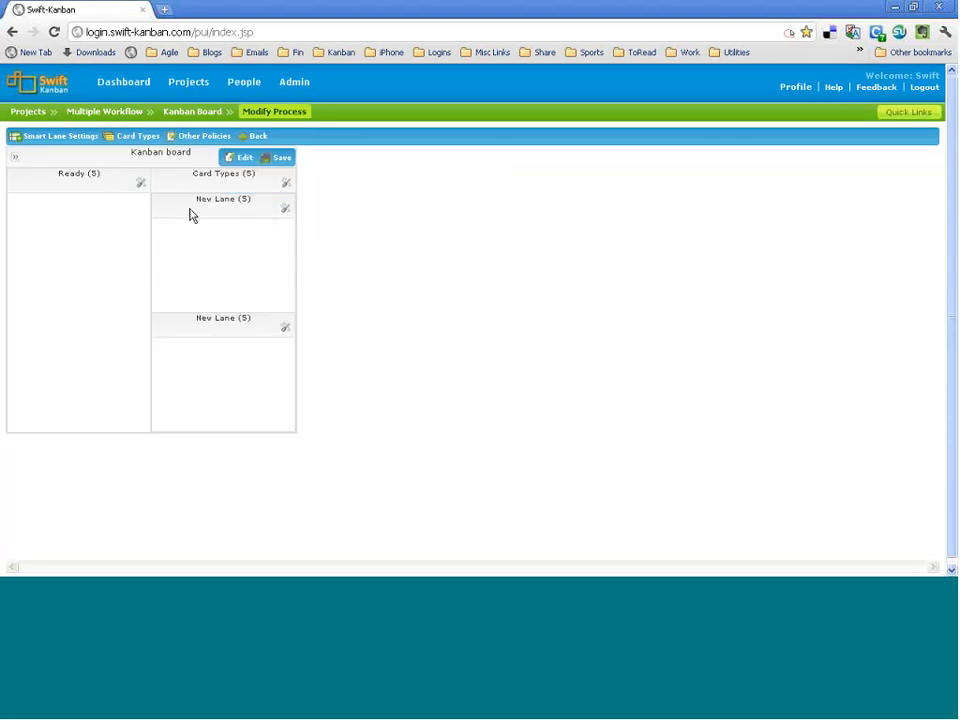
{"action": "left_click", "coordinate": [253, 209]}
{"action": "type", "text": "S"}
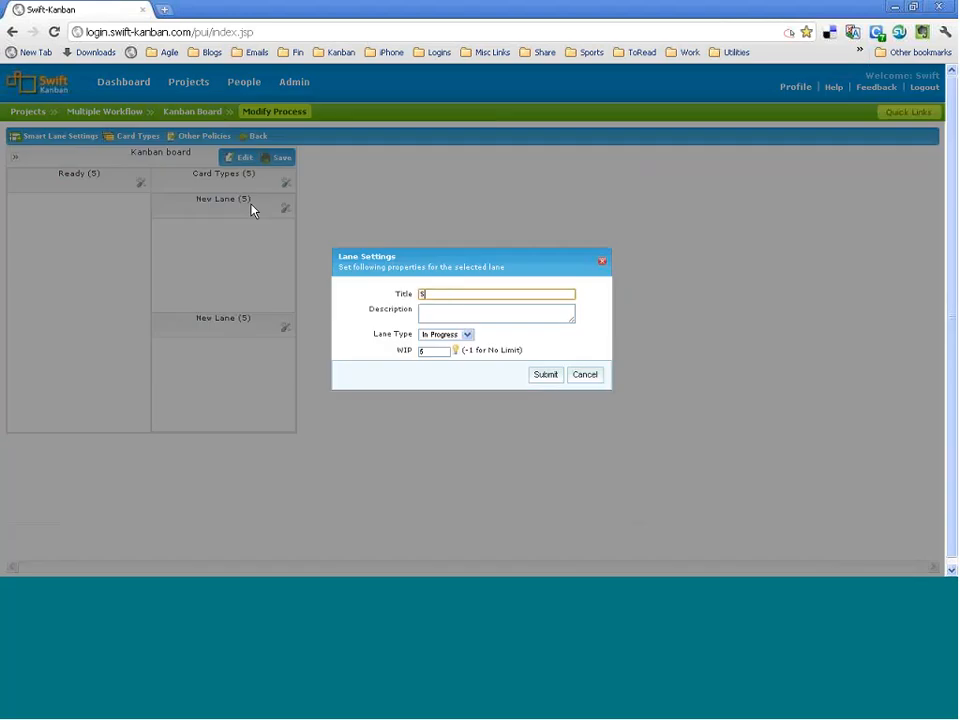
{"action": "type", "text": "tories"}
{"action": "left_click", "coordinate": [545, 378]}
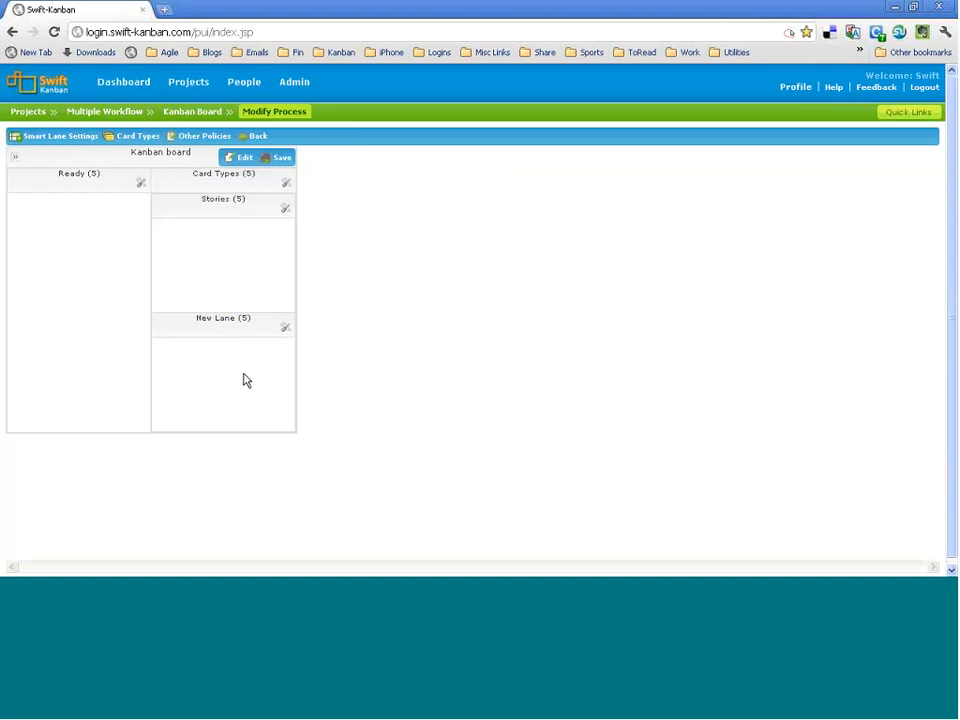
{"action": "left_click", "coordinate": [215, 328]}
{"action": "type", "text": "Issues"}
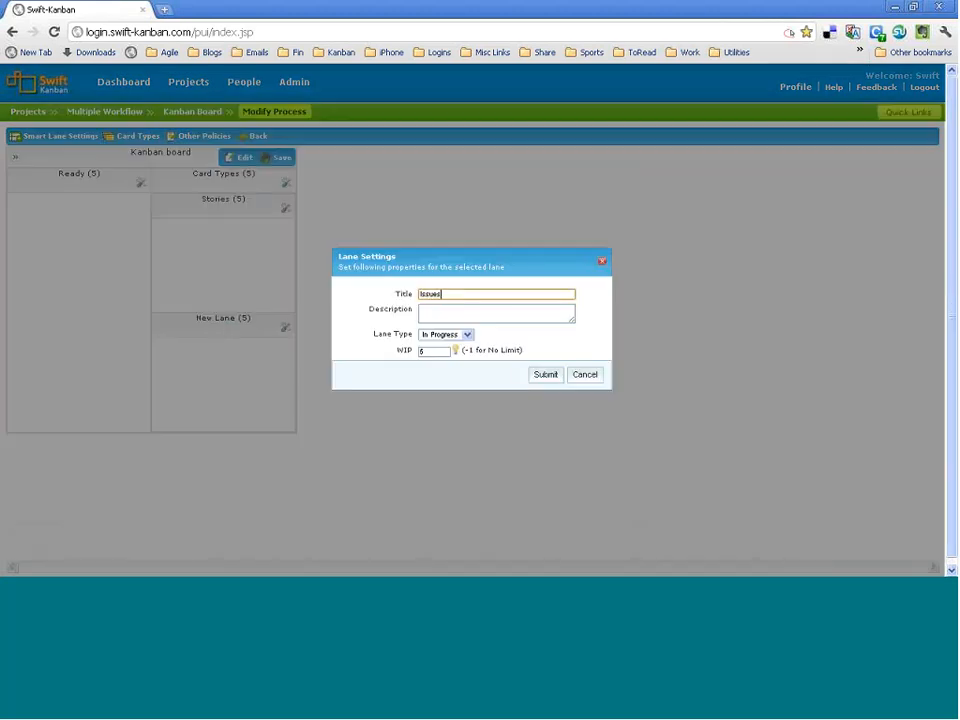
{"action": "left_click", "coordinate": [544, 376]}
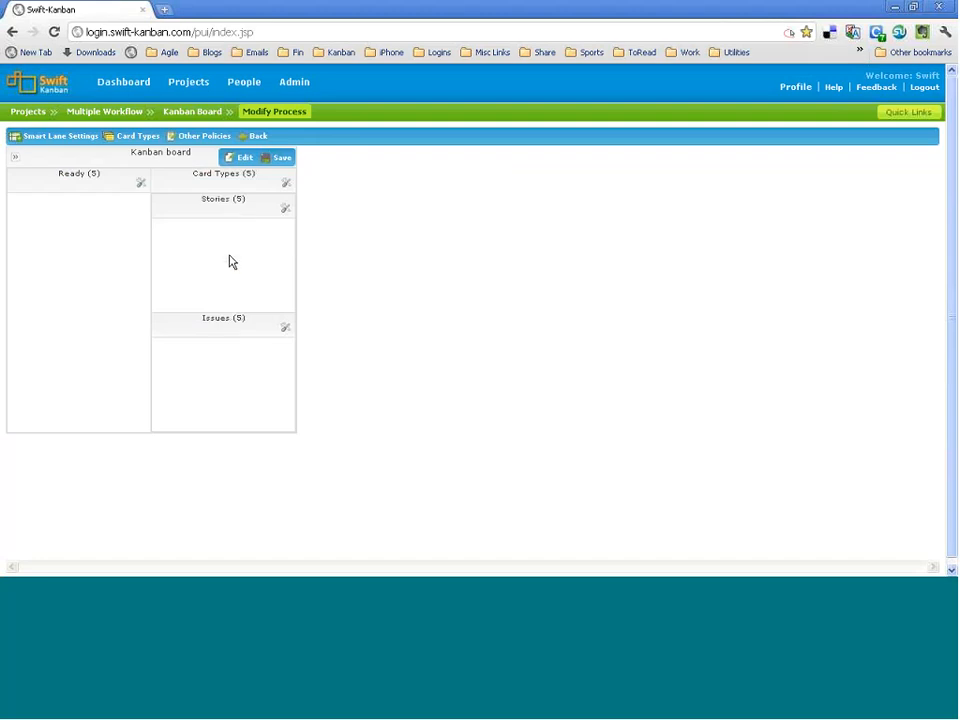
Divide the Stories lane into four side-by-side sub-lanes
{"action": "left_click", "coordinate": [286, 212]}
{"action": "left_click", "coordinate": [175, 230]}
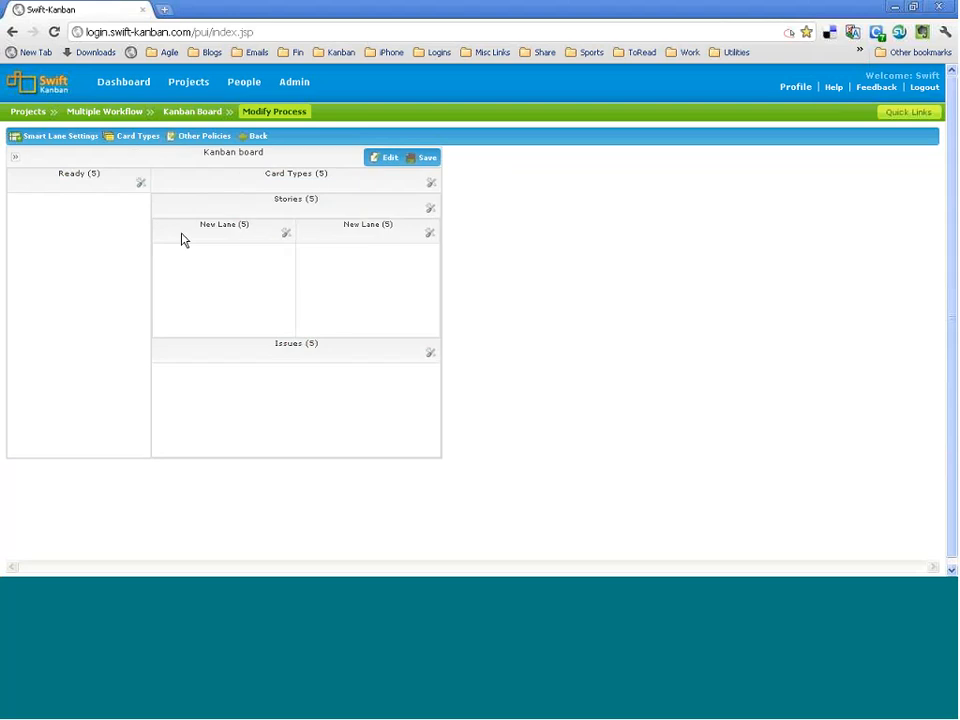
{"action": "left_click", "coordinate": [287, 235]}
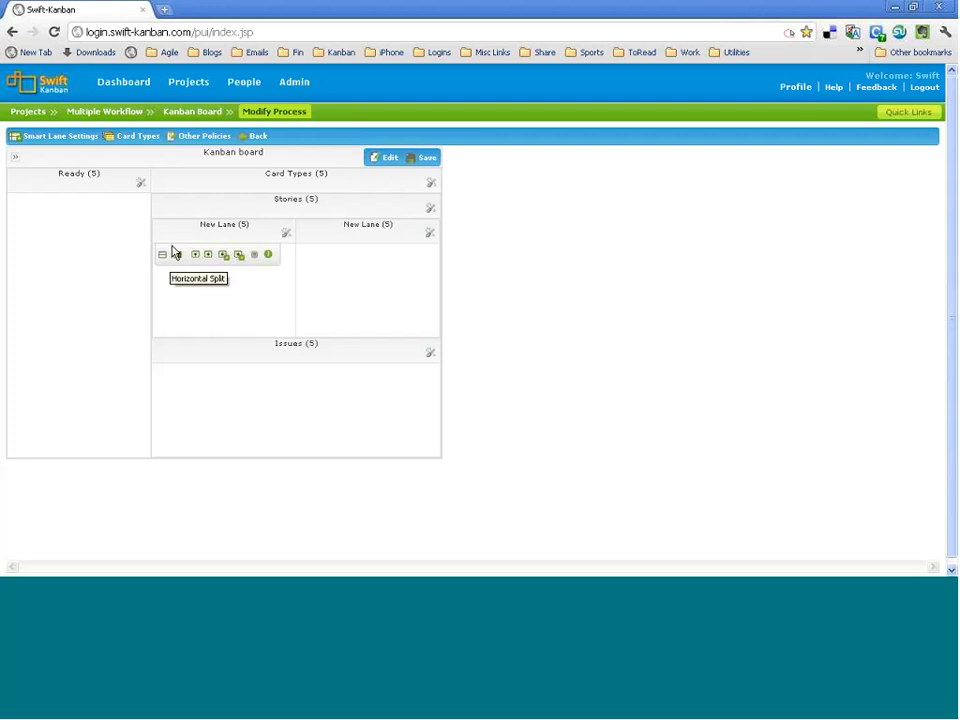
{"action": "left_click", "coordinate": [311, 206]}
{"action": "left_click", "coordinate": [585, 375]}
{"action": "left_click", "coordinate": [240, 256]}
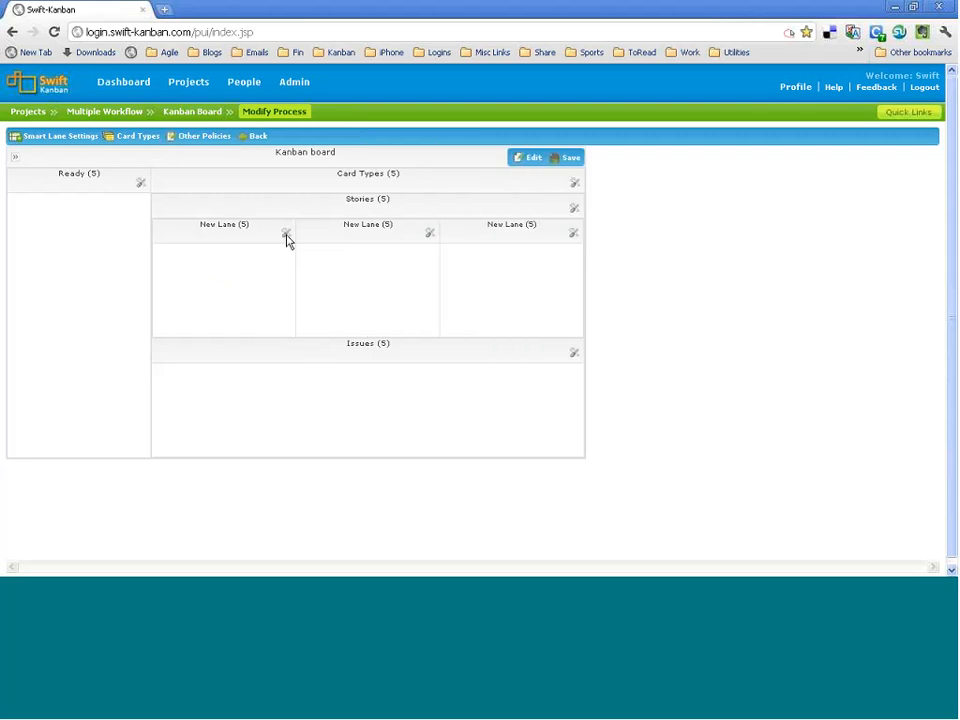
{"action": "left_click", "coordinate": [241, 256]}
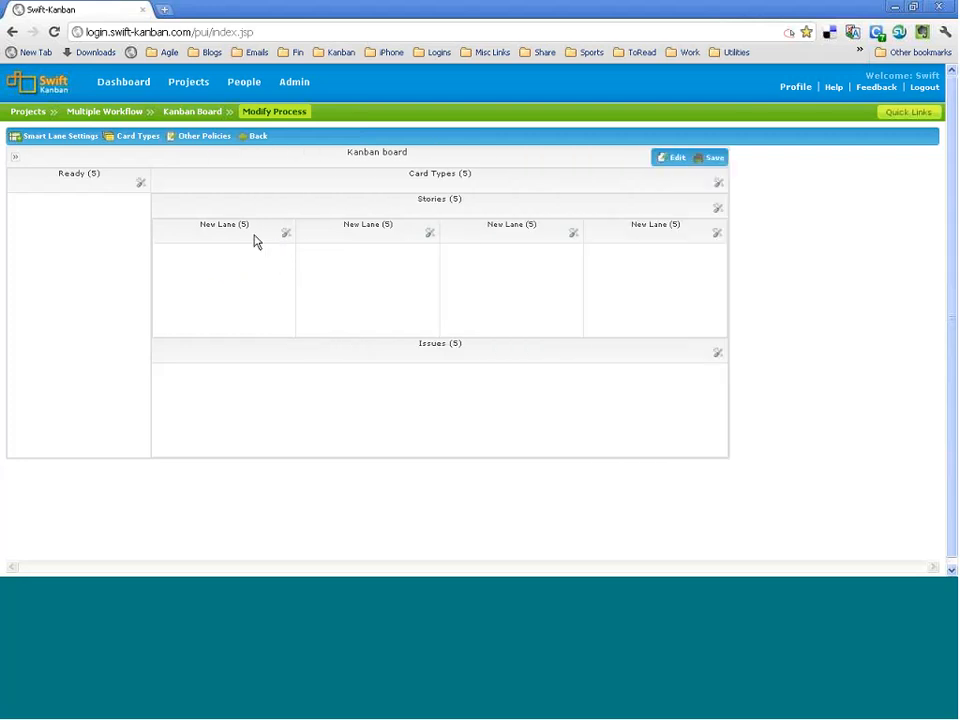
Title the first sub-lane under Stories Estimation
{"action": "left_click", "coordinate": [240, 238]}
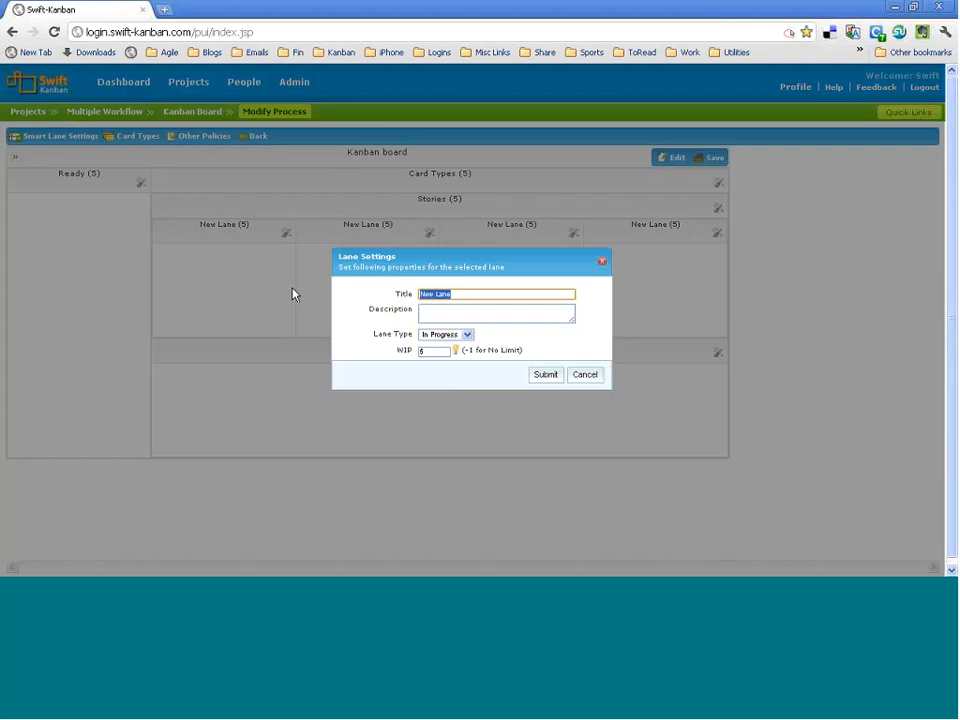
{"action": "type", "text": "Ba"}
{"action": "type", "text": "tima"}
{"action": "type", "text": "tion"}
{"action": "left_click", "coordinate": [538, 376]}
Examine the lane type options in the settings of the second sub-lane under Stories, and close them without saving
{"action": "double_click", "coordinate": [376, 238]}
{"action": "left_click", "coordinate": [466, 335]}
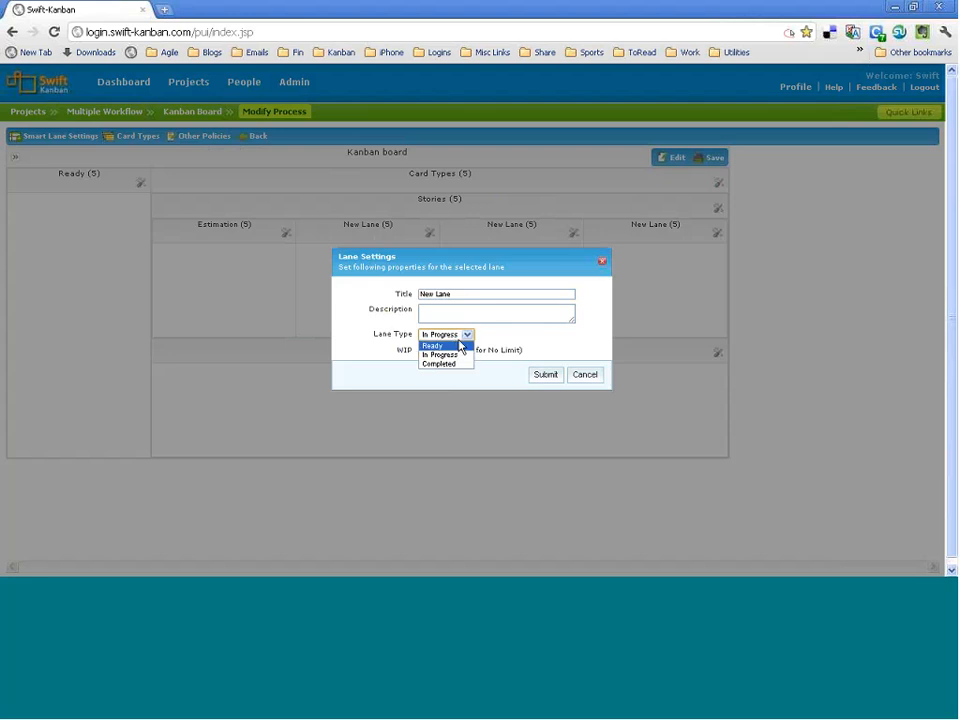
{"action": "left_click", "coordinate": [466, 336]}
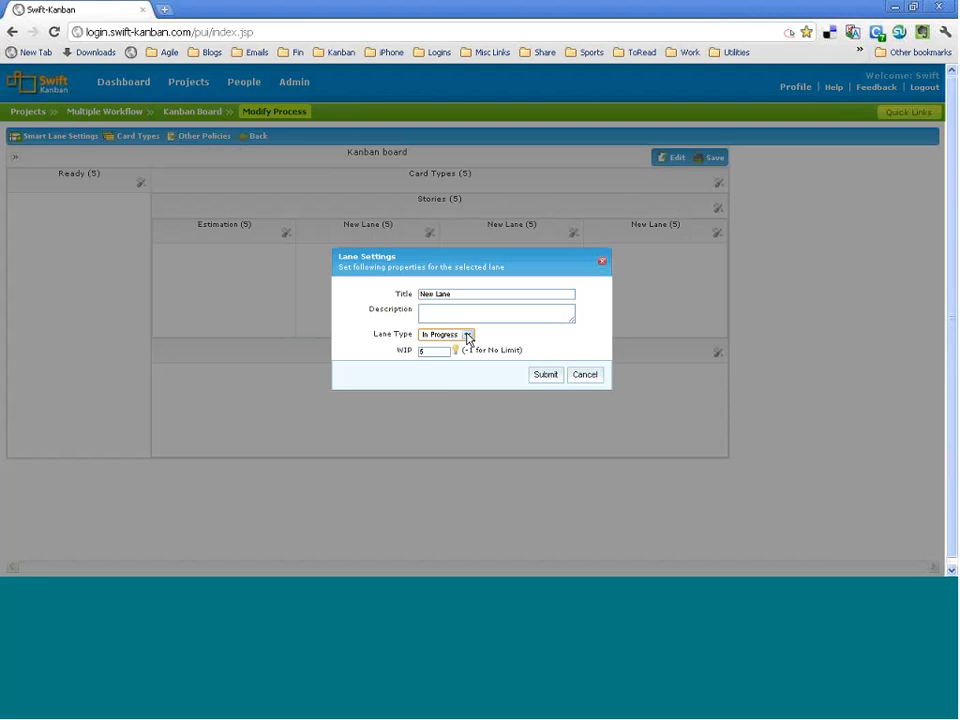
{"action": "left_click", "coordinate": [467, 336]}
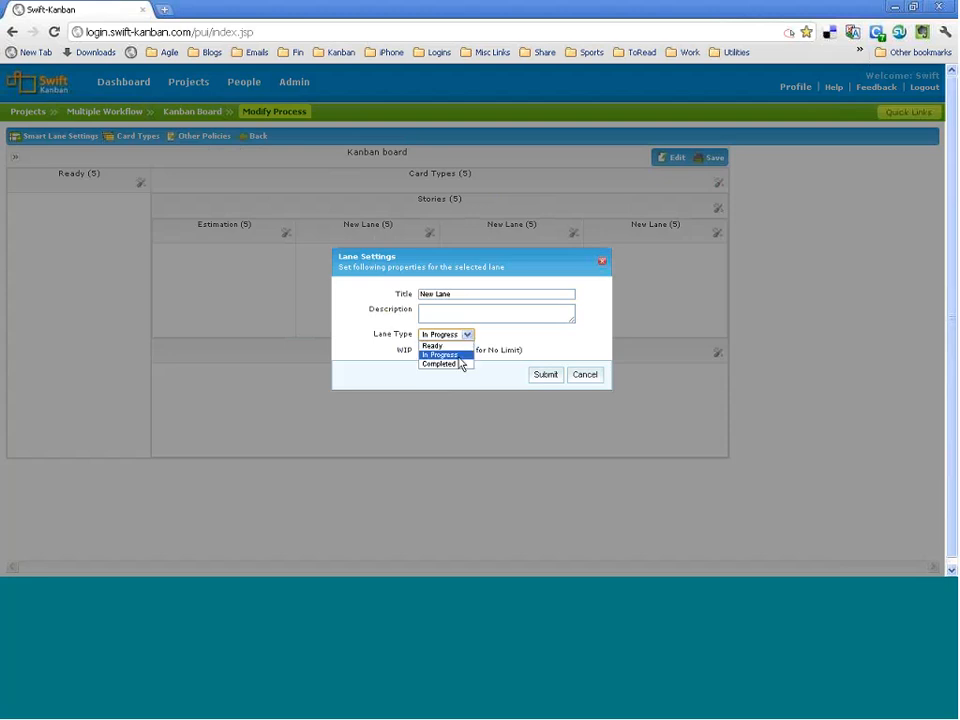
{"action": "left_click", "coordinate": [461, 364]}
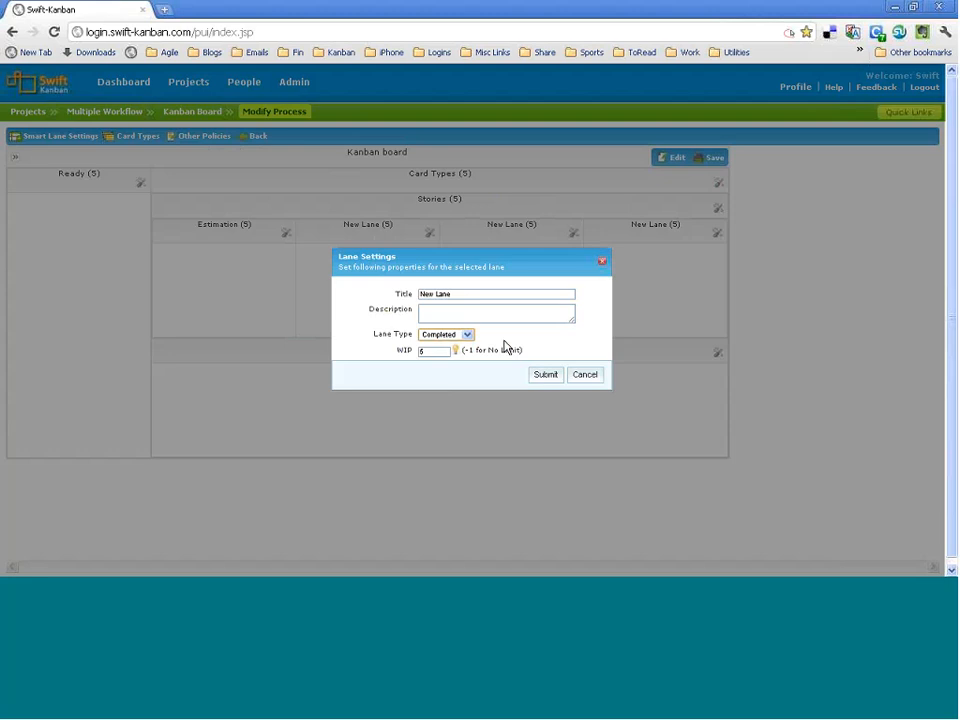
{"action": "left_click", "coordinate": [467, 335]}
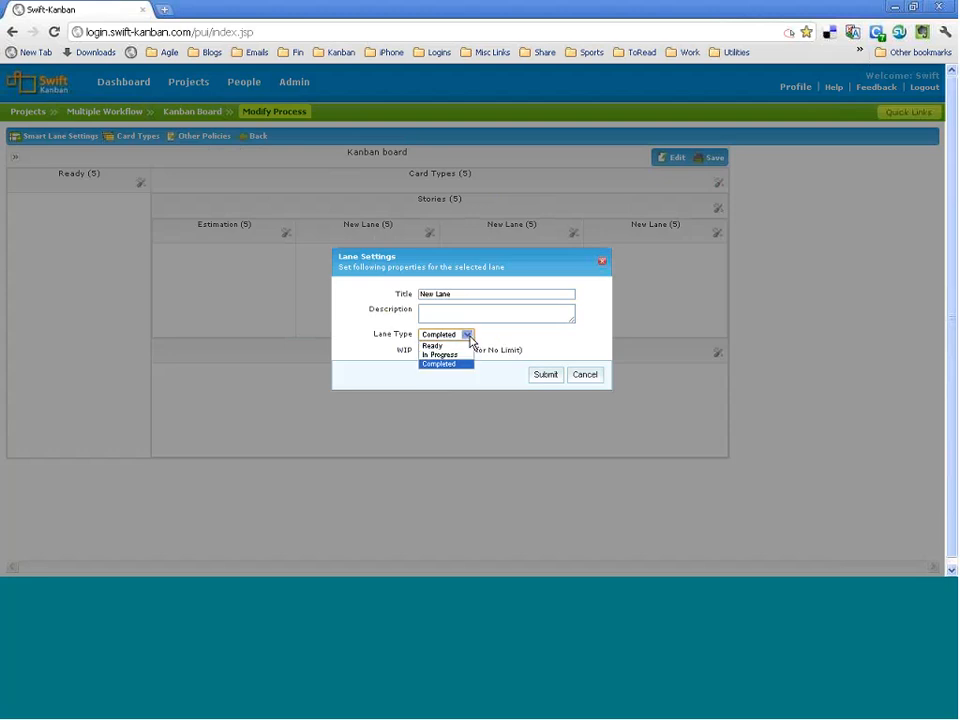
{"action": "left_click", "coordinate": [452, 354]}
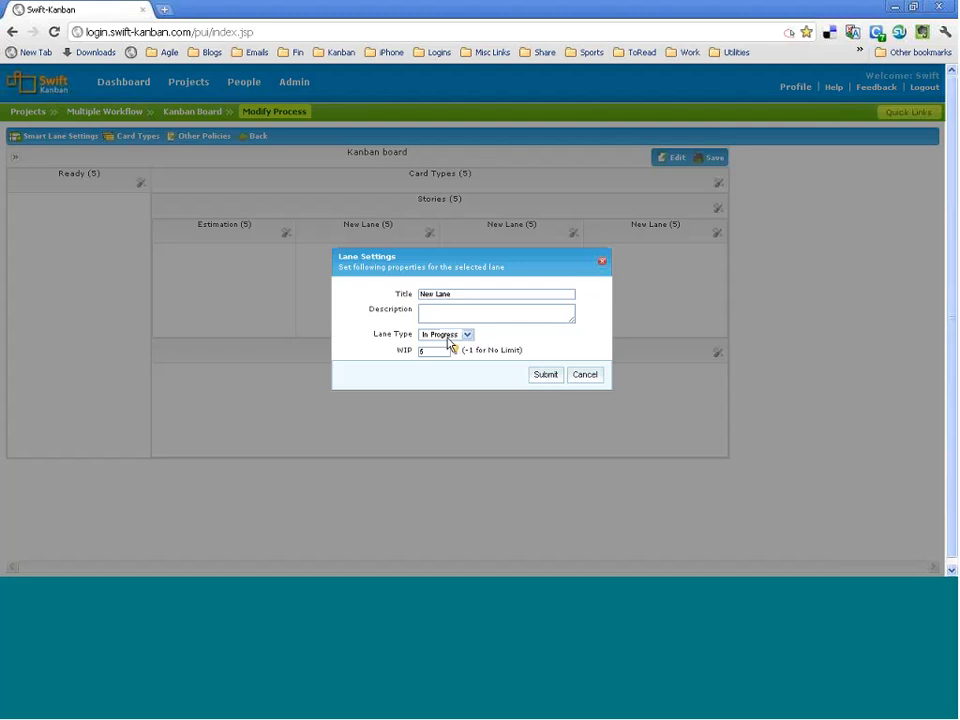
{"action": "left_click", "coordinate": [448, 340]}
{"action": "left_click", "coordinate": [445, 363]}
{"action": "left_click", "coordinate": [583, 375]}
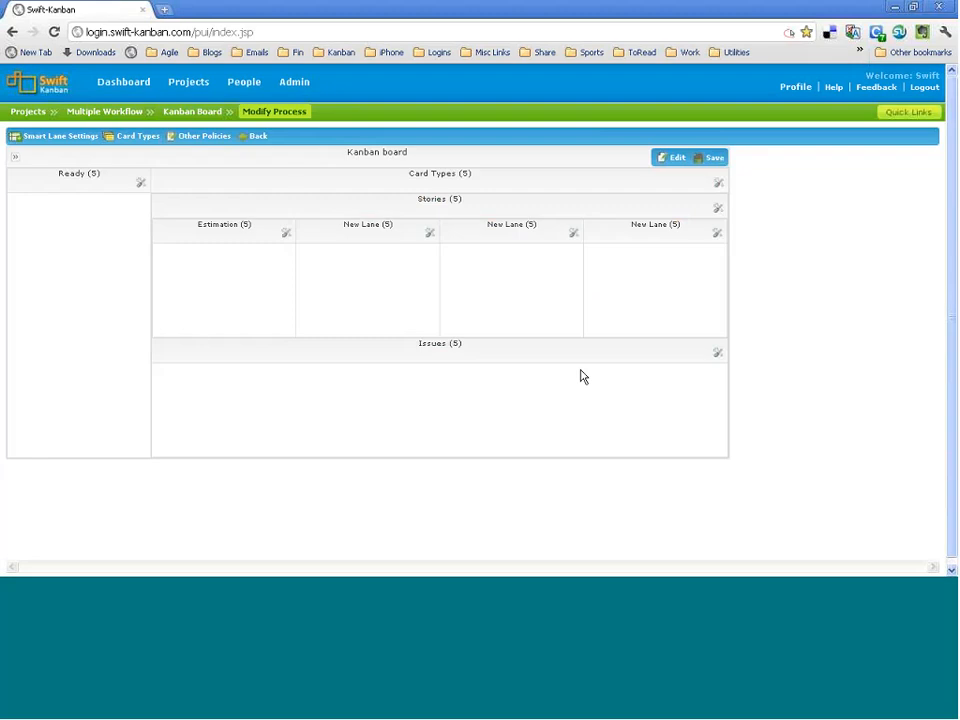
Title the second sub-lane under Stories Spec
{"action": "double_click", "coordinate": [376, 224]}
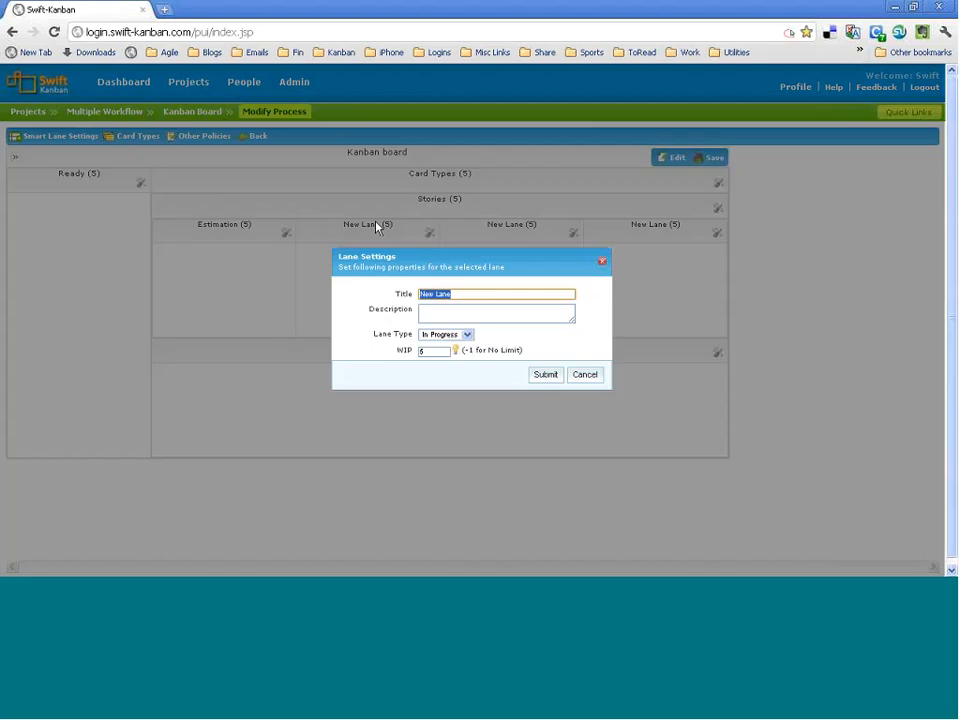
{"action": "type", "text": "Analyze"}
{"action": "key", "text": "ctrl+a"}
{"action": "type", "text": "Spec"}
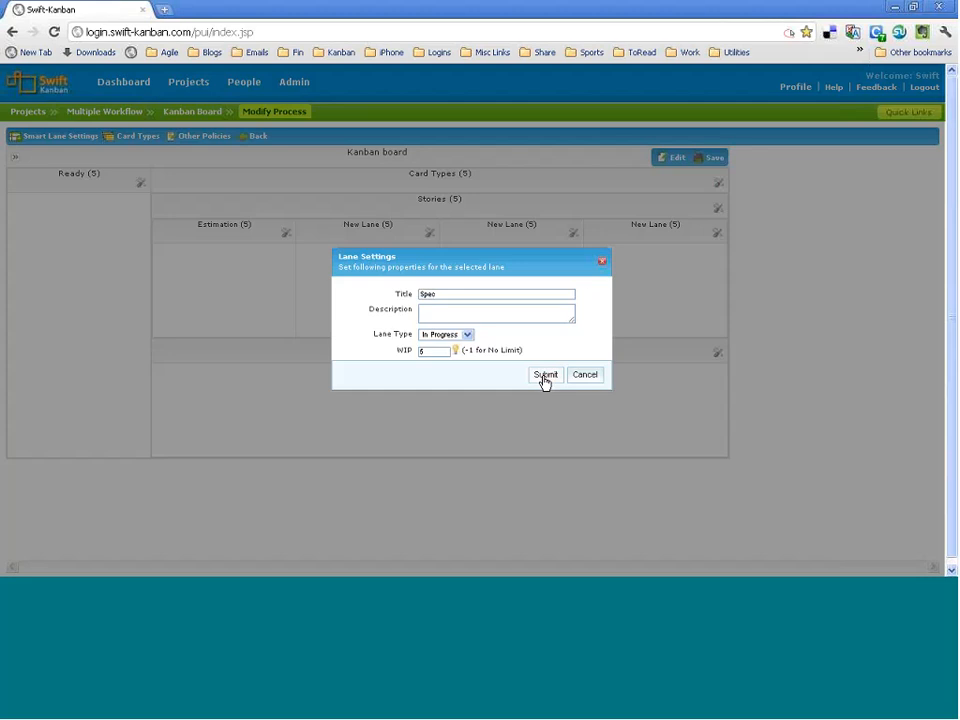
{"action": "left_click", "coordinate": [545, 378]}
Title the third sub-lane under Stories Develop and the fourth one deploy
{"action": "double_click", "coordinate": [508, 228]}
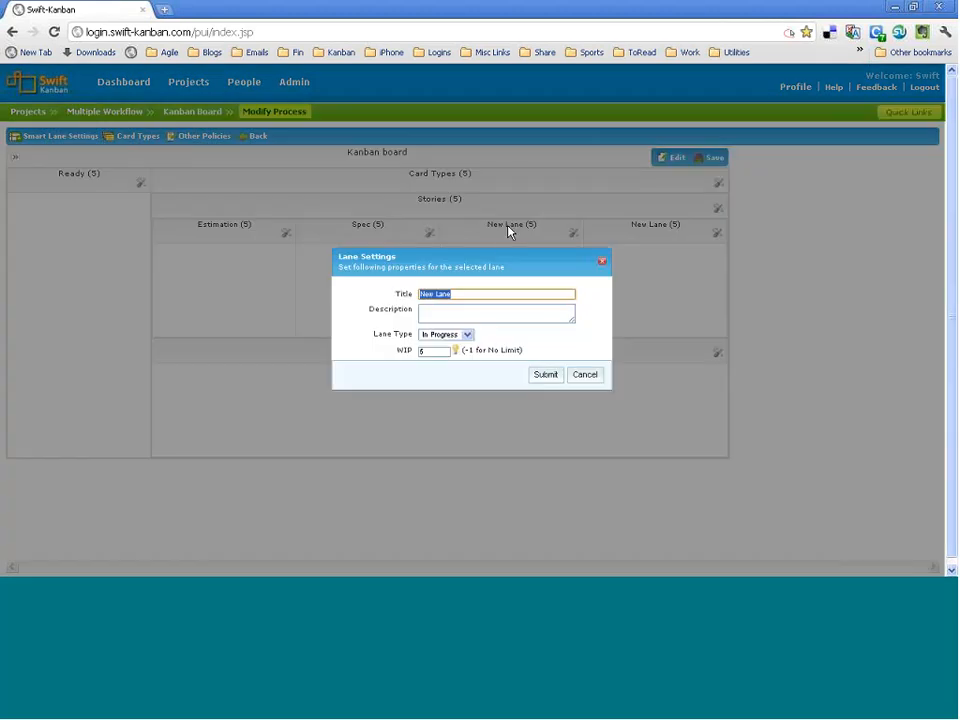
{"action": "type", "text": "Develop"}
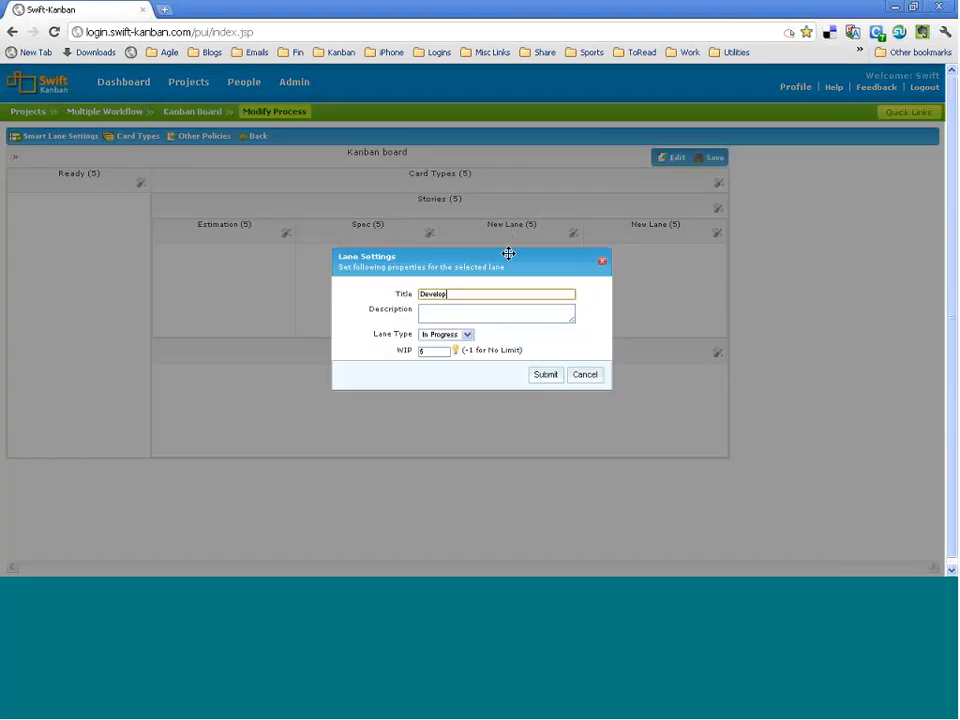
{"action": "left_click", "coordinate": [545, 375]}
{"action": "double_click", "coordinate": [647, 223]}
{"action": "type", "text": "de"}
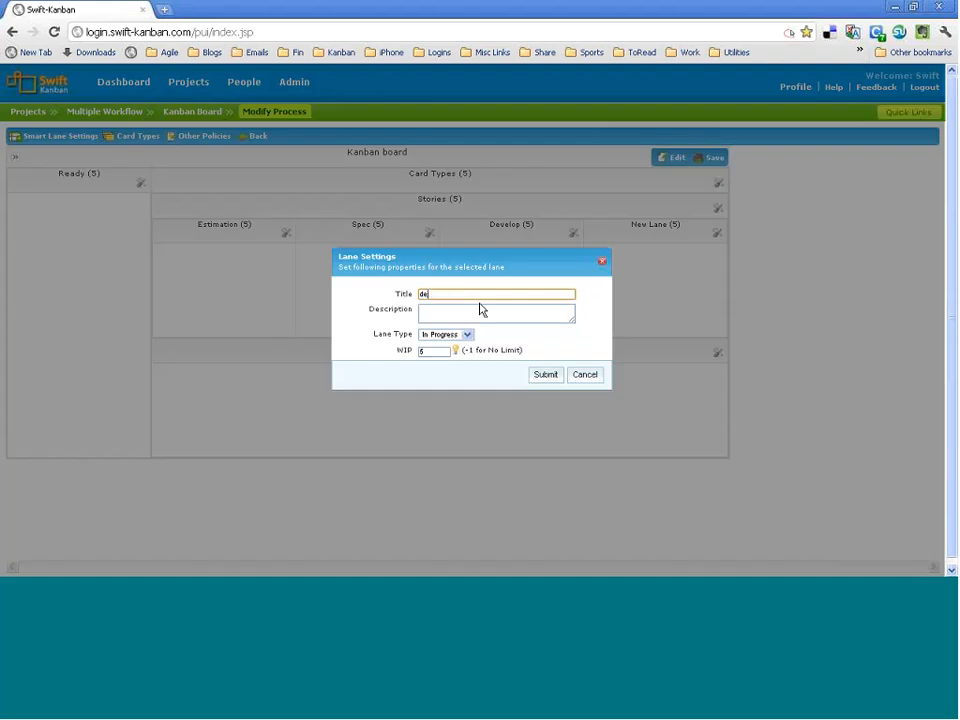
{"action": "type", "text": "ploy"}
{"action": "left_click", "coordinate": [545, 375]}
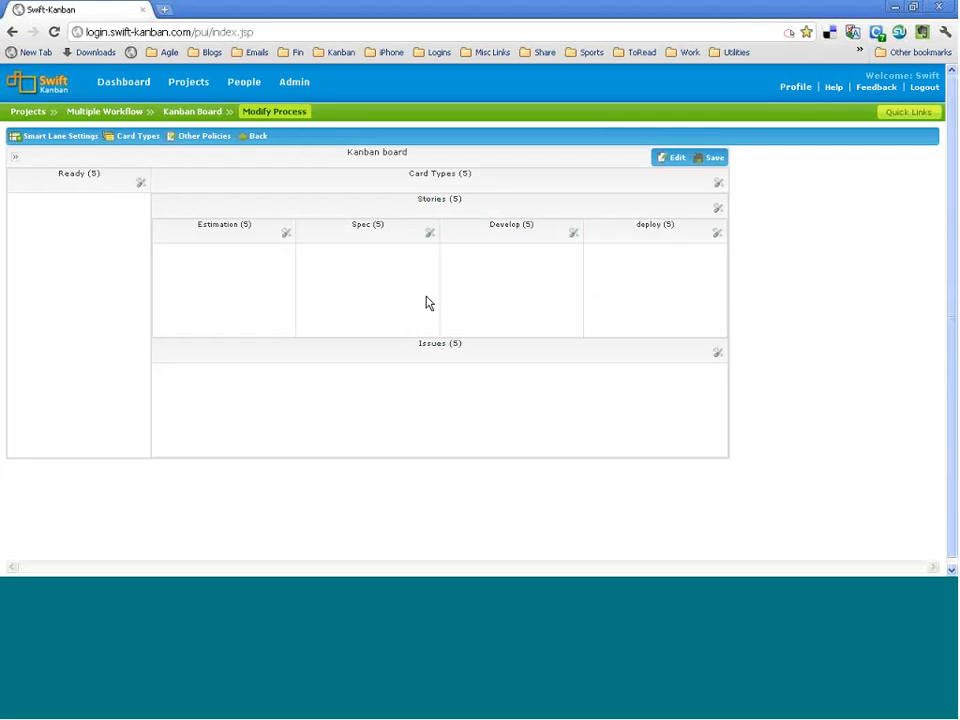
Split the Issues lane into two side-by-side sub-lanes and title them Acknowledge and Analyze
{"action": "left_click", "coordinate": [720, 355]}
{"action": "left_click", "coordinate": [607, 377]}
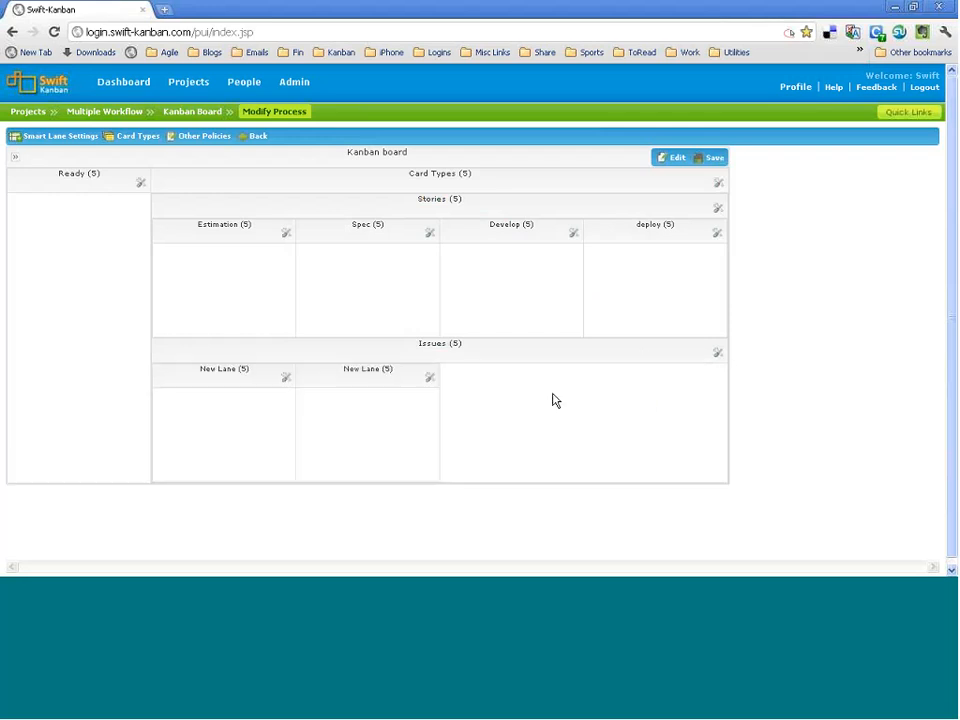
{"action": "left_click", "coordinate": [245, 381]}
{"action": "type", "text": "Ack"}
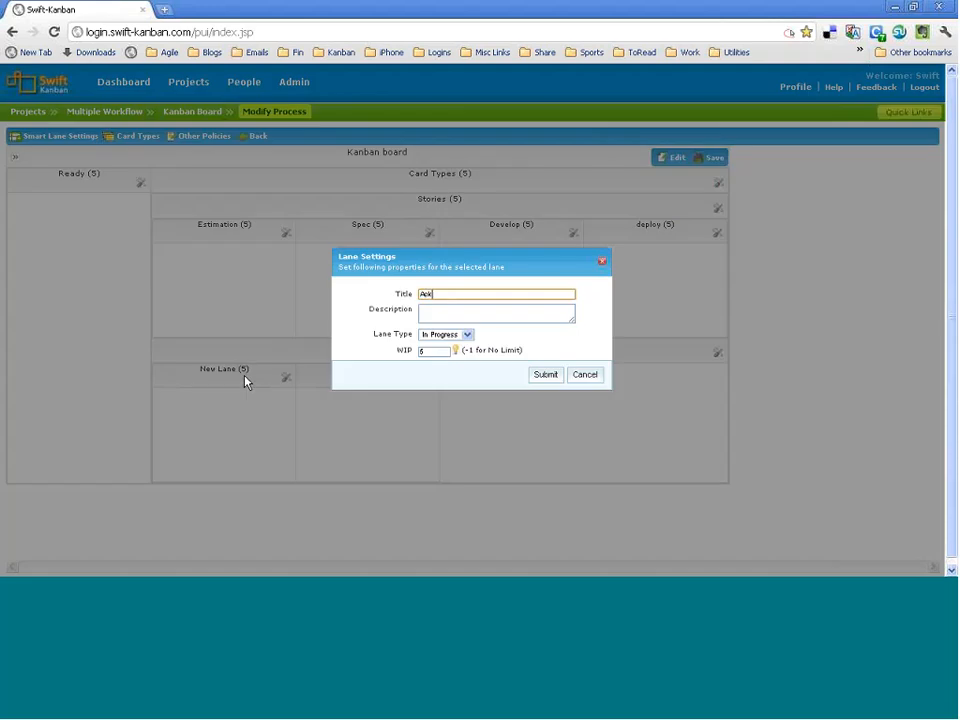
{"action": "type", "text": "nowledge"}
{"action": "left_click", "coordinate": [545, 376]}
{"action": "left_click", "coordinate": [380, 375]}
{"action": "type", "text": "Analyze"}
{"action": "left_click", "coordinate": [556, 378]}
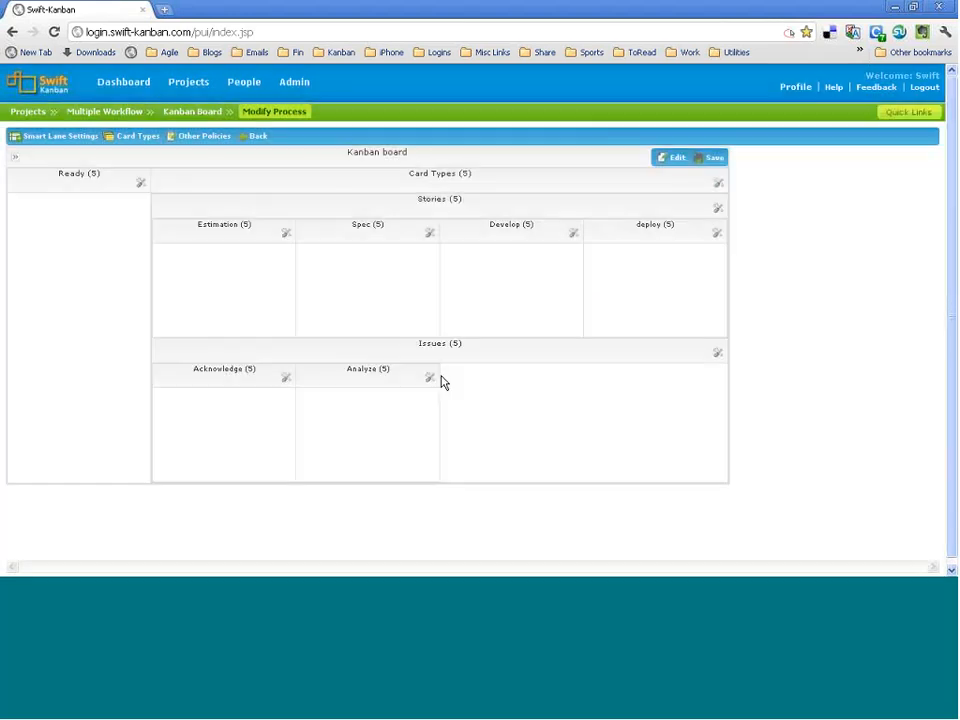
Add a third sub-lane under Issues, directly after Analyze, and title it Resolve
{"action": "left_click", "coordinate": [430, 378]}
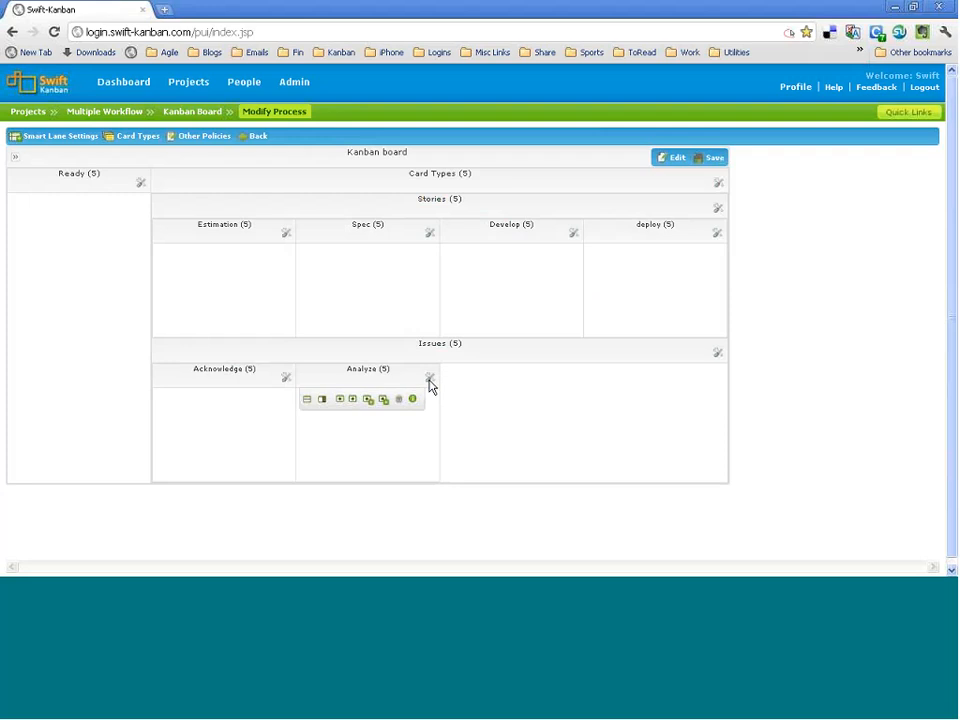
{"action": "left_click", "coordinate": [384, 400]}
{"action": "left_click", "coordinate": [489, 379]}
{"action": "type", "text": "Re"}
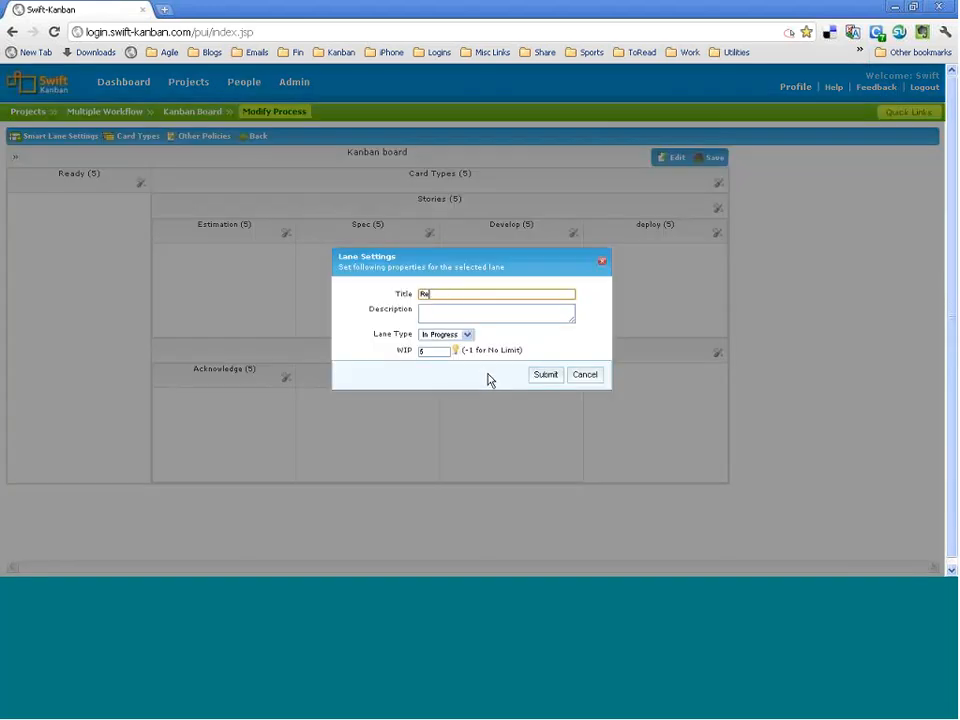
{"action": "type", "text": "solve"}
{"action": "left_click", "coordinate": [546, 375]}
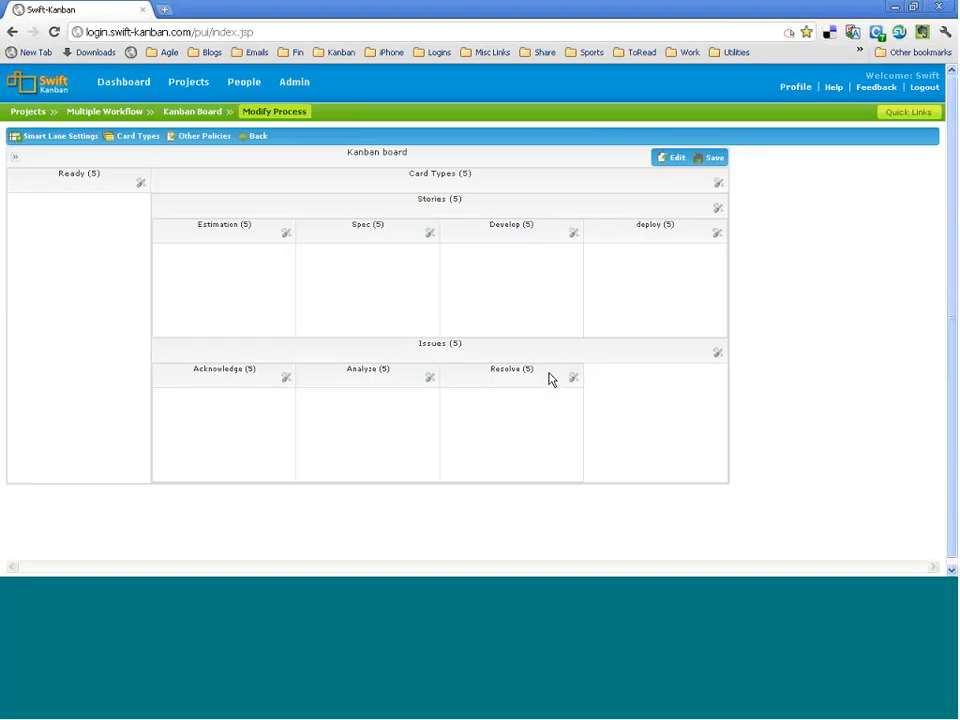
Save the modified board process and return to the Kanban board
{"action": "left_click", "coordinate": [712, 160]}
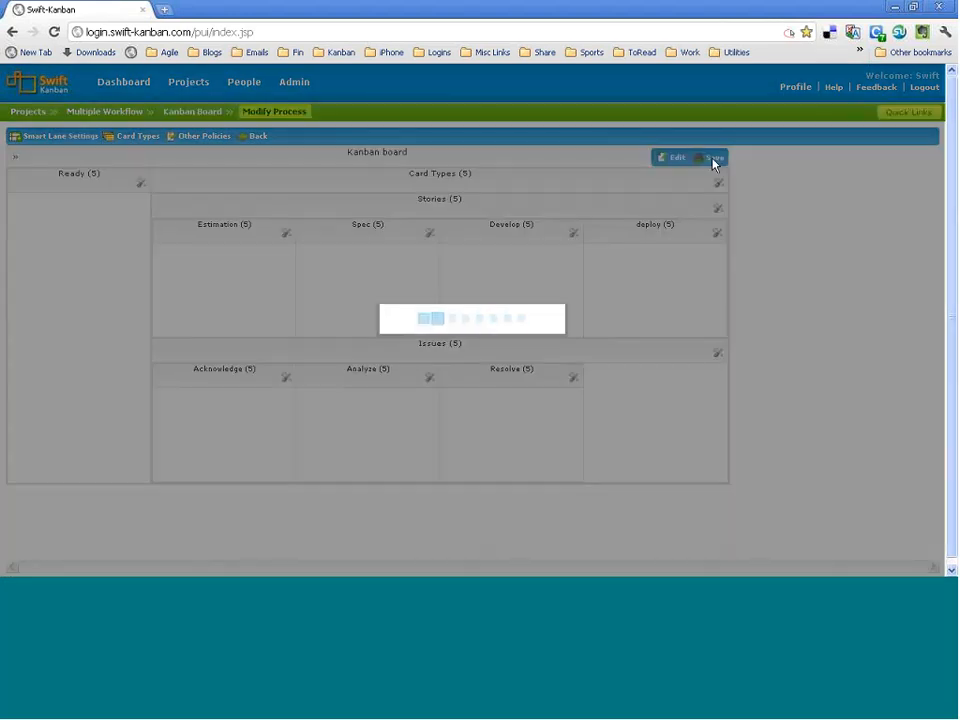
{"action": "left_click", "coordinate": [571, 343]}
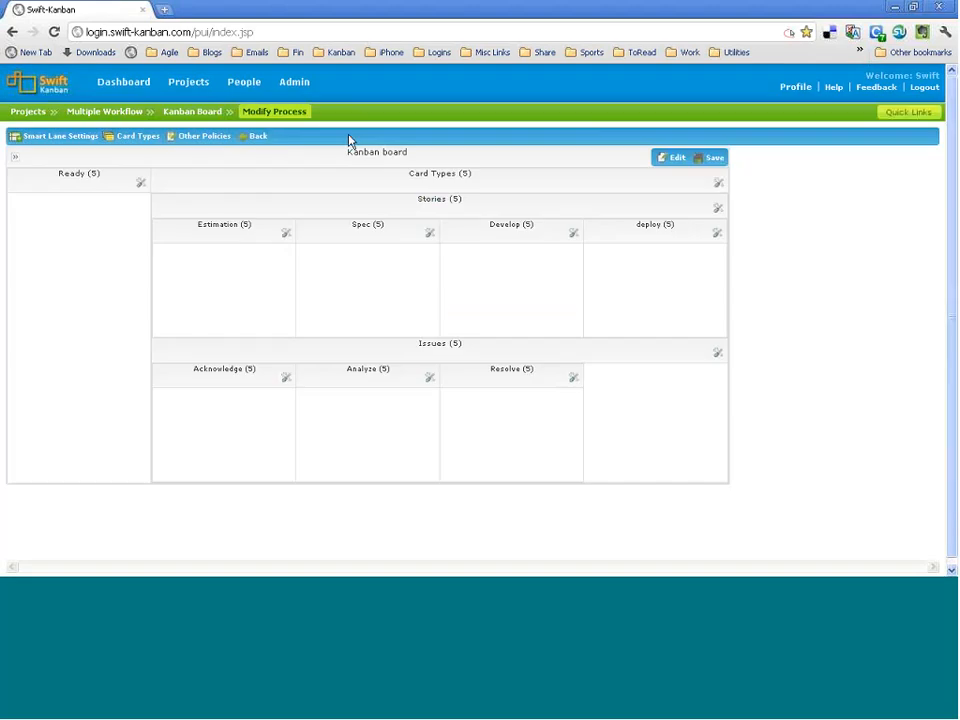
{"action": "left_click", "coordinate": [262, 136]}
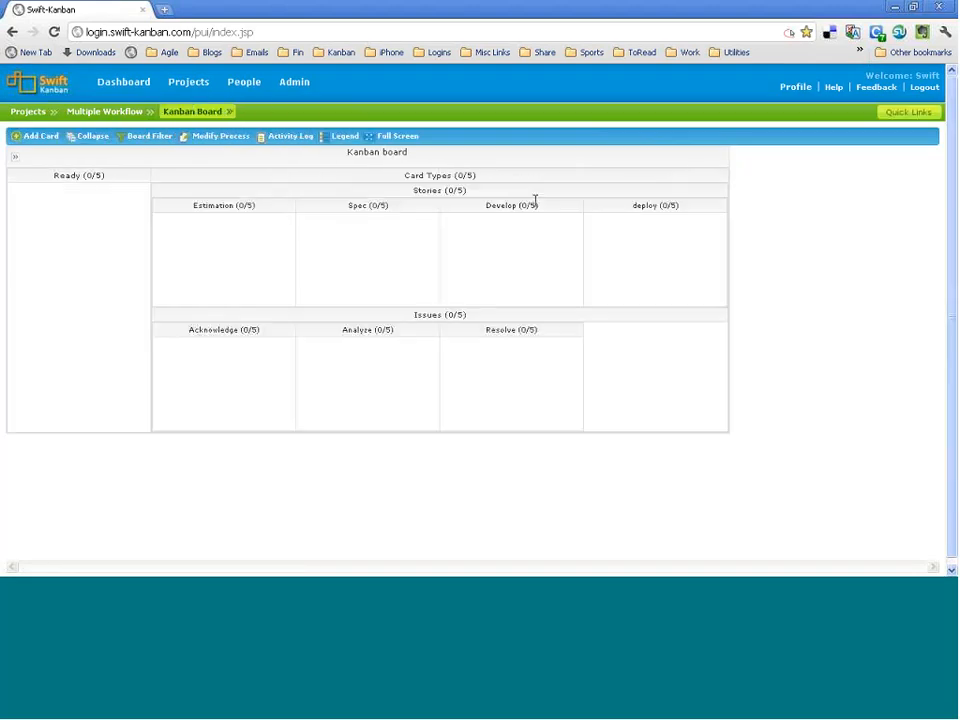
Add a new Defects card titled Defect 123 to the Ready lane and move it into Estimation under Stories
{"action": "key", "text": "ctrl+plus"}
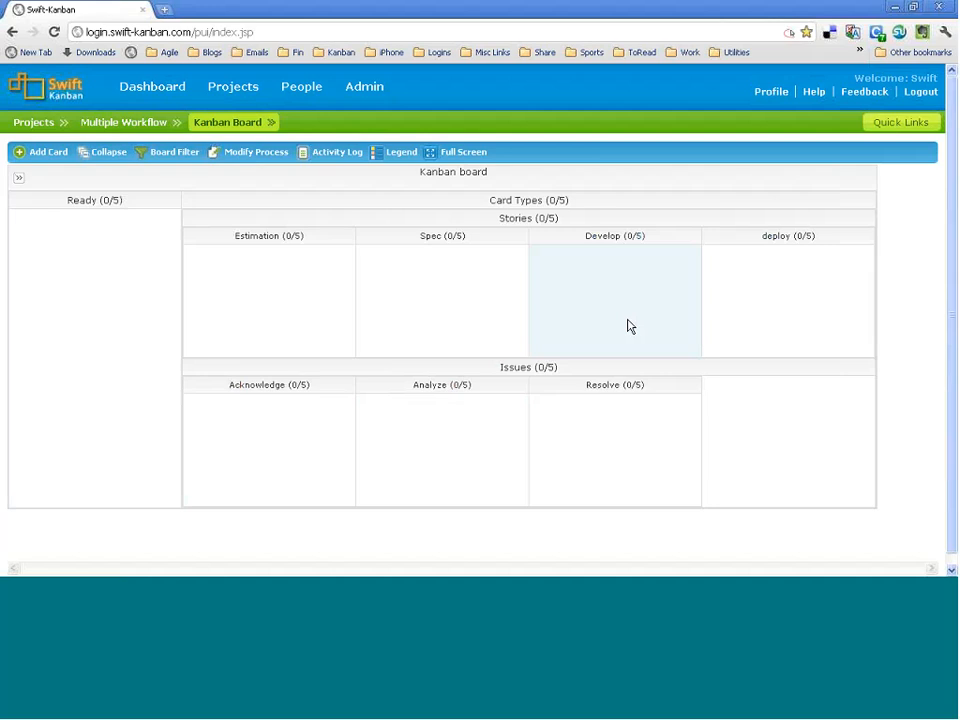
{"action": "left_click", "coordinate": [47, 152]}
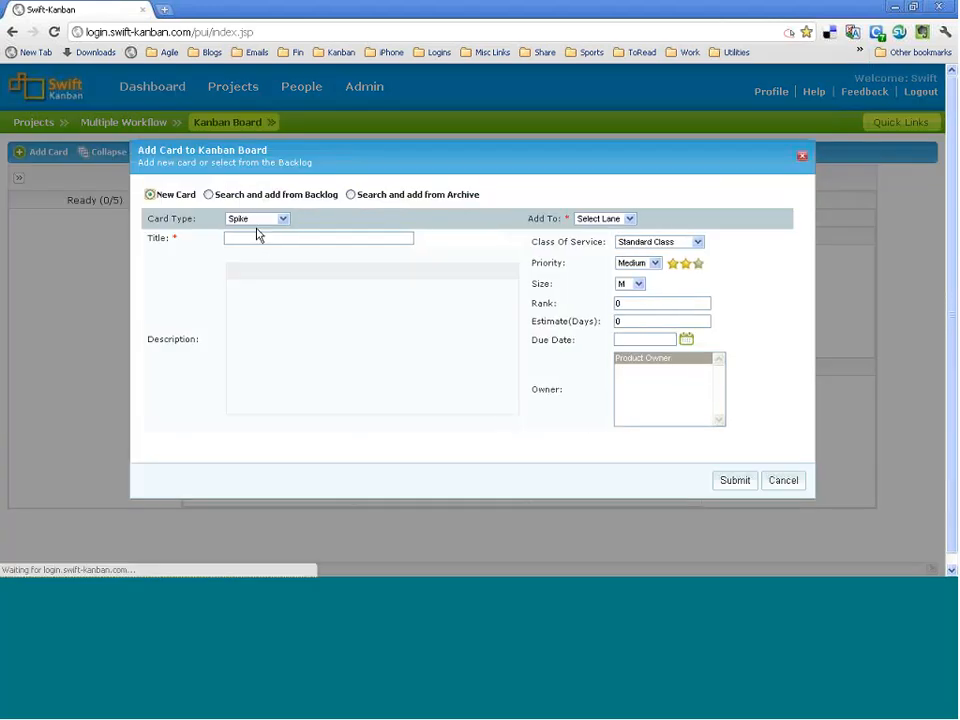
{"action": "left_click", "coordinate": [250, 219]}
{"action": "left_click", "coordinate": [248, 243]}
{"action": "left_click", "coordinate": [245, 238]}
{"action": "type", "text": "Defe"}
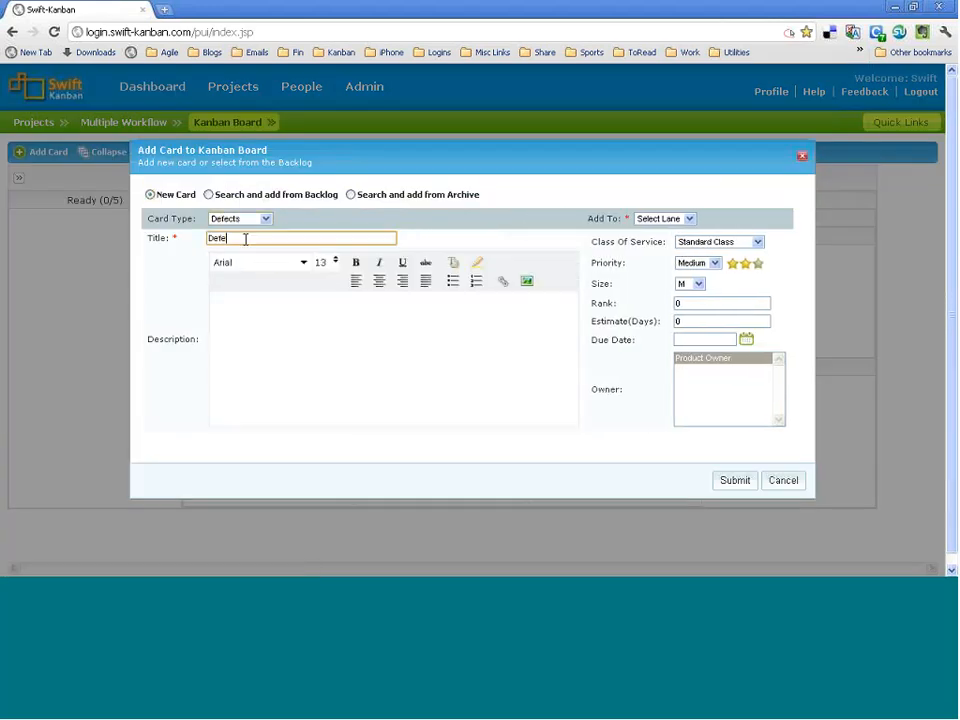
{"action": "type", "text": "ct 123"}
{"action": "left_click", "coordinate": [686, 218]}
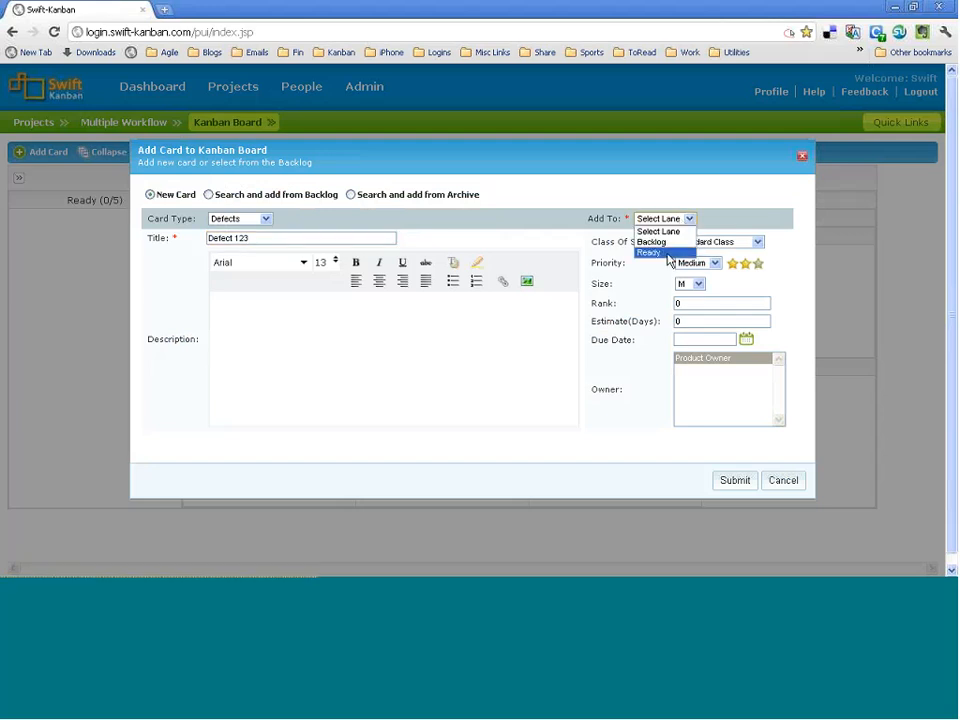
{"action": "left_click", "coordinate": [667, 253]}
{"action": "left_click", "coordinate": [734, 482]}
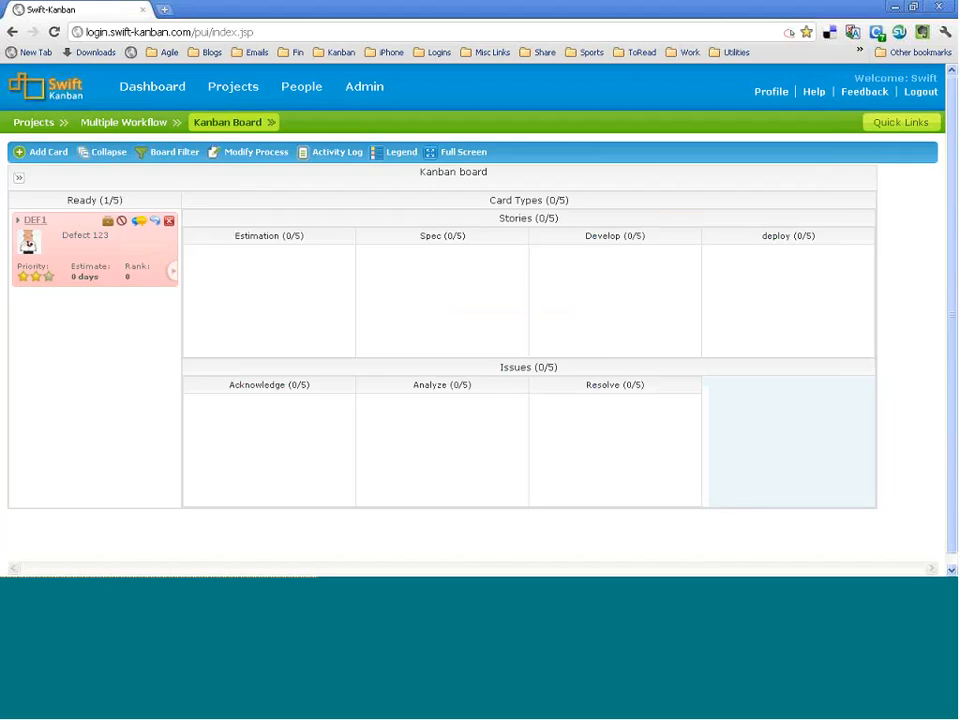
{"action": "left_click_drag", "start_coordinate": [114, 255], "coordinate": [246, 292]}
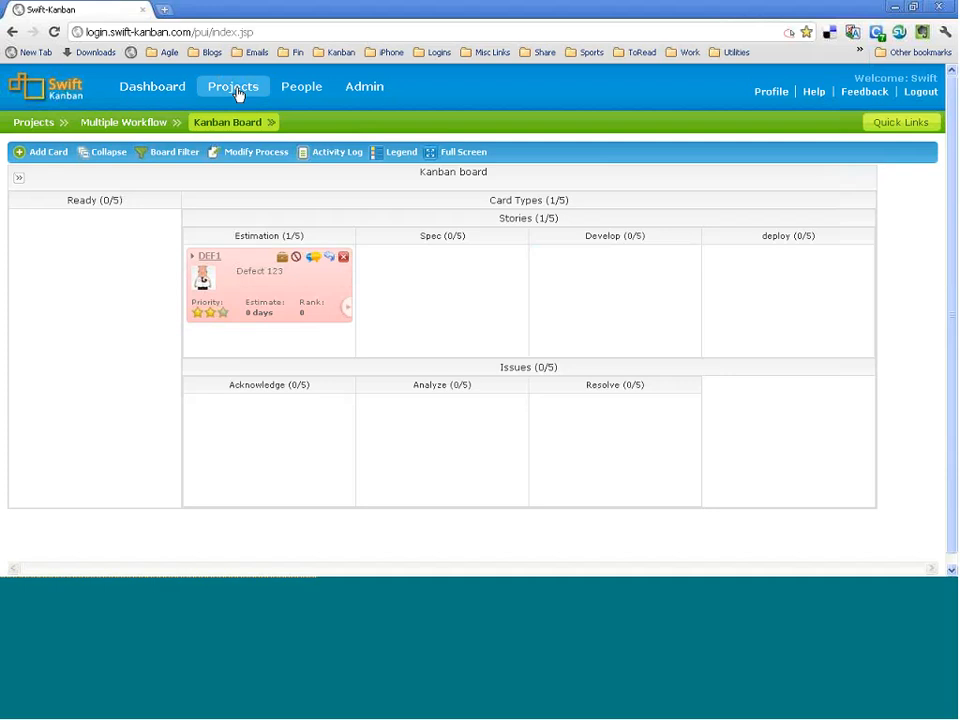
Create a new project named Smart Lane Demo
{"action": "left_click", "coordinate": [233, 86]}
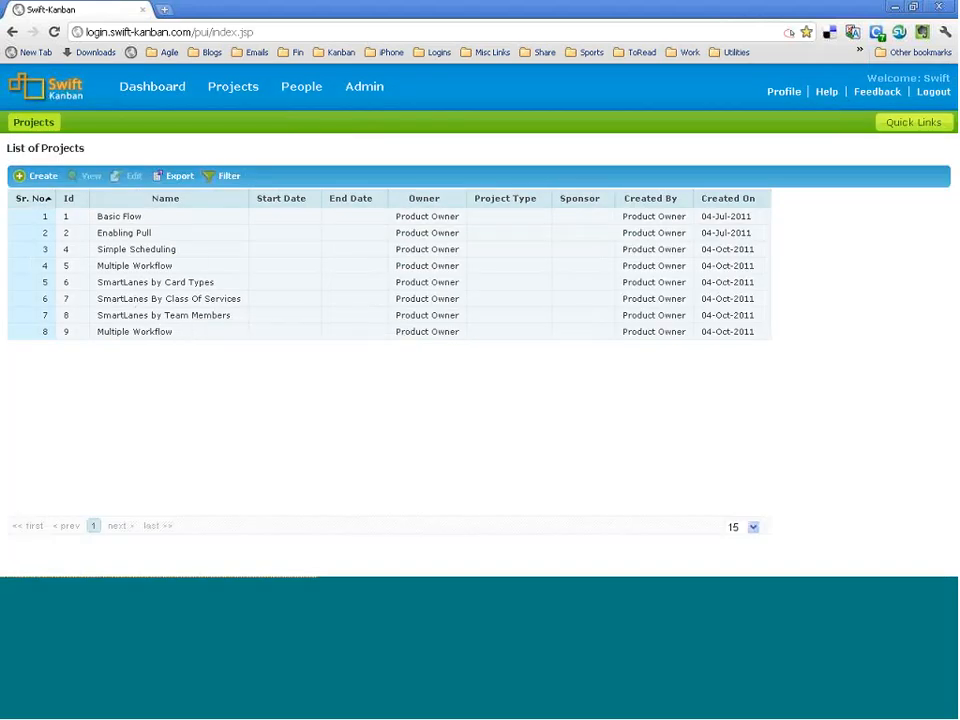
{"action": "left_click", "coordinate": [43, 180]}
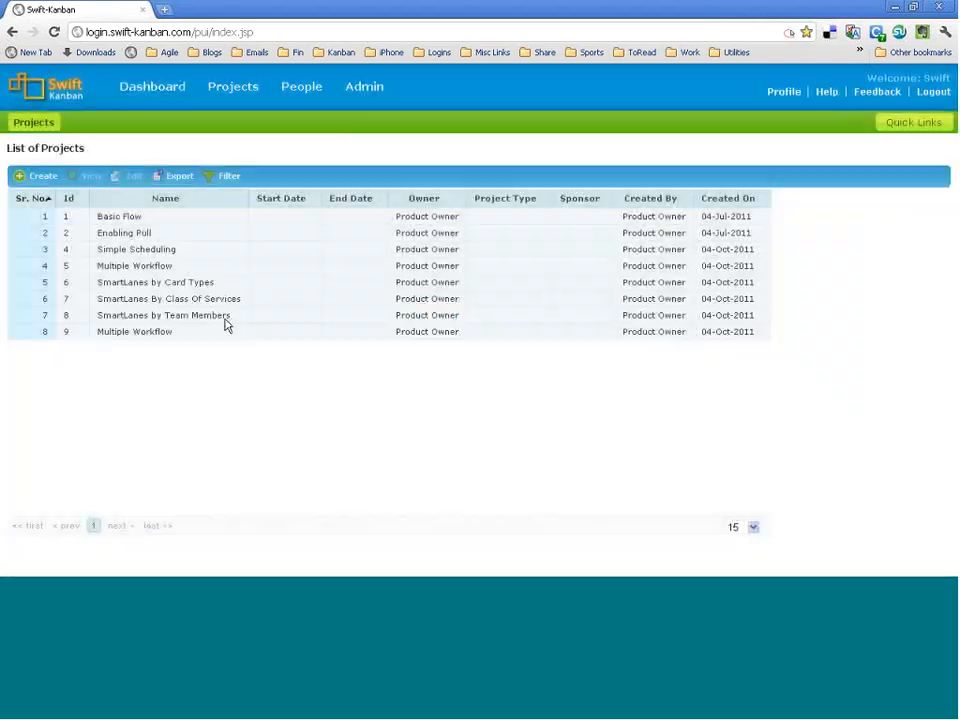
{"action": "type", "text": "Smart "}
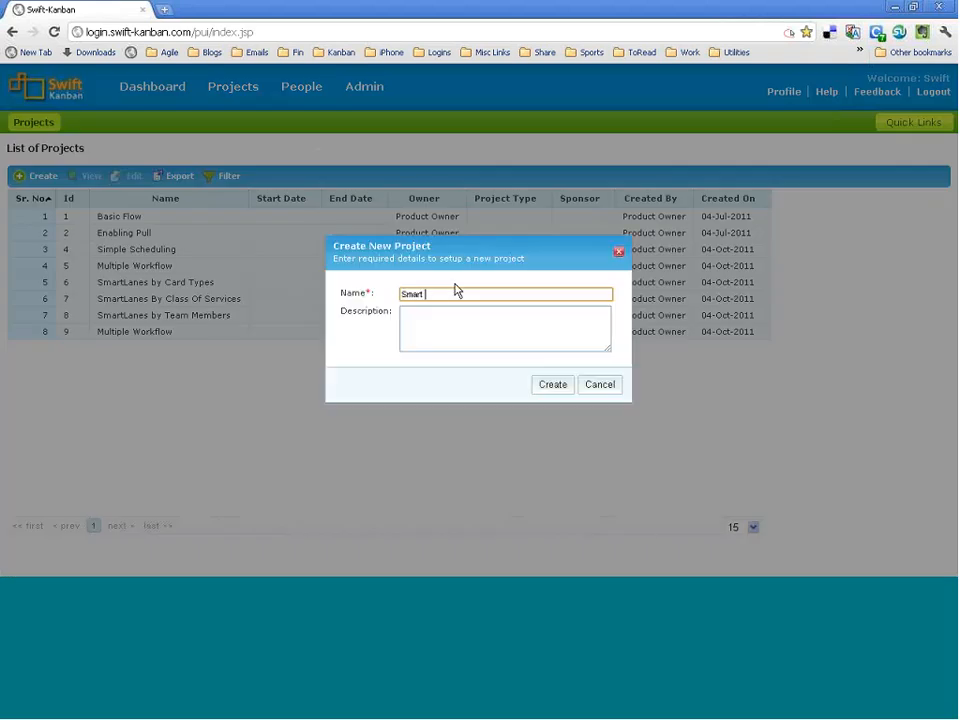
{"action": "type", "text": "Lane Demo"}
{"action": "left_click", "coordinate": [548, 390]}
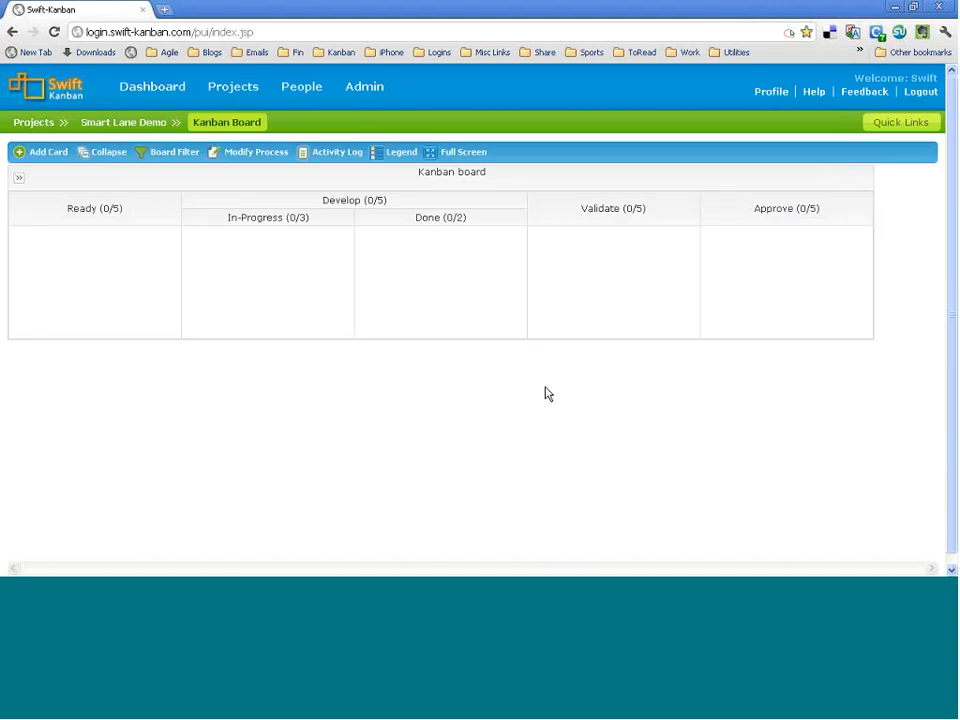
Enable Smart Lanes for the Smart Lane Demo board, defined by the Card Type attribute
{"action": "left_click", "coordinate": [240, 163]}
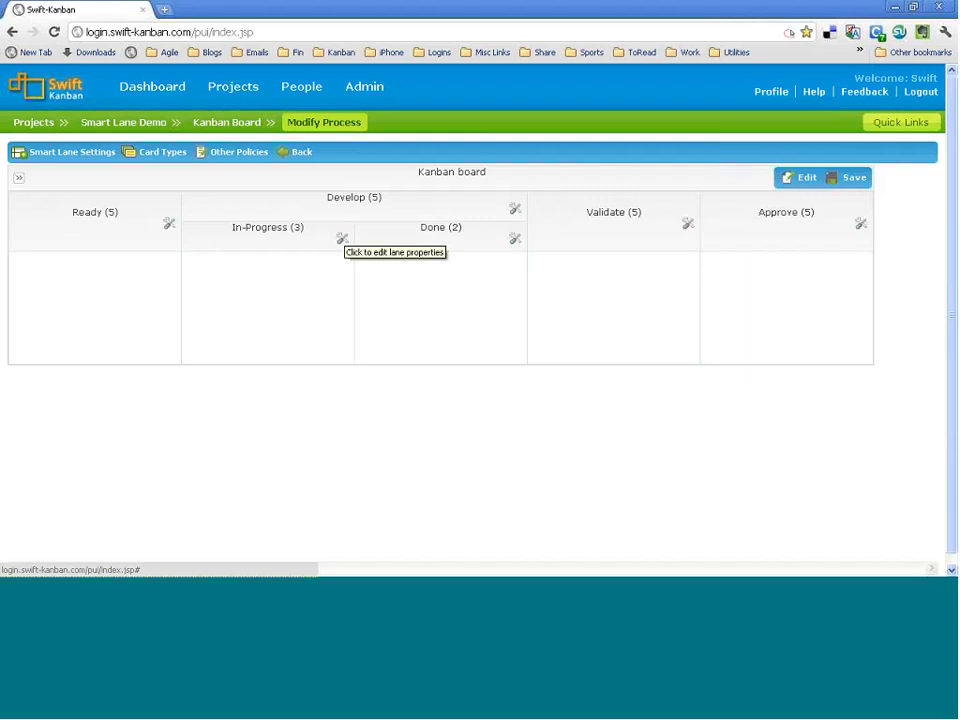
{"action": "left_click", "coordinate": [66, 156]}
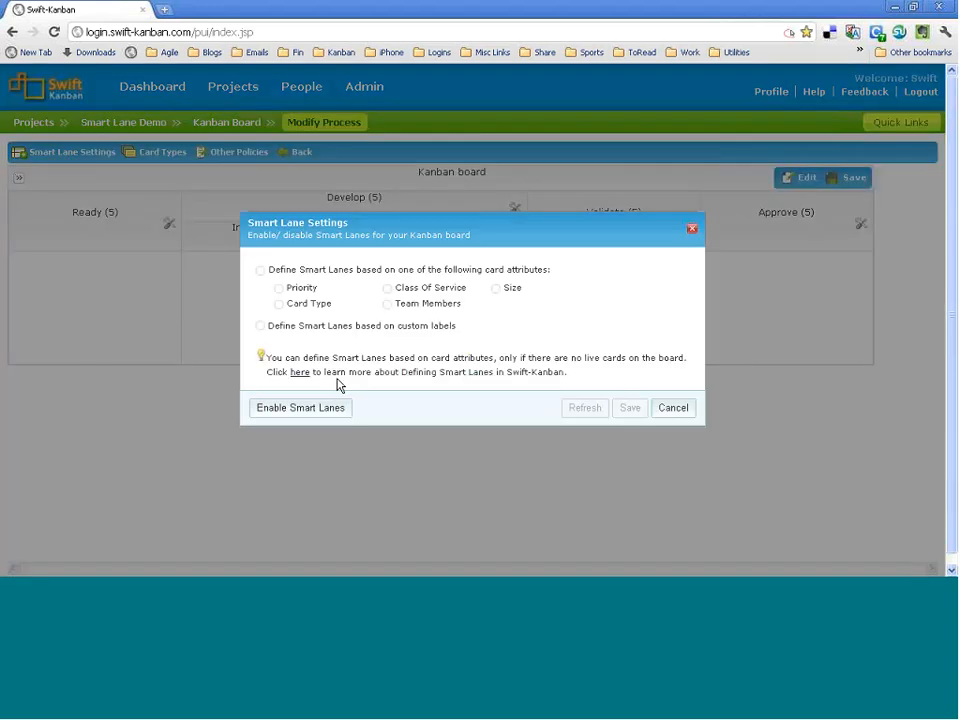
{"action": "left_click", "coordinate": [317, 412]}
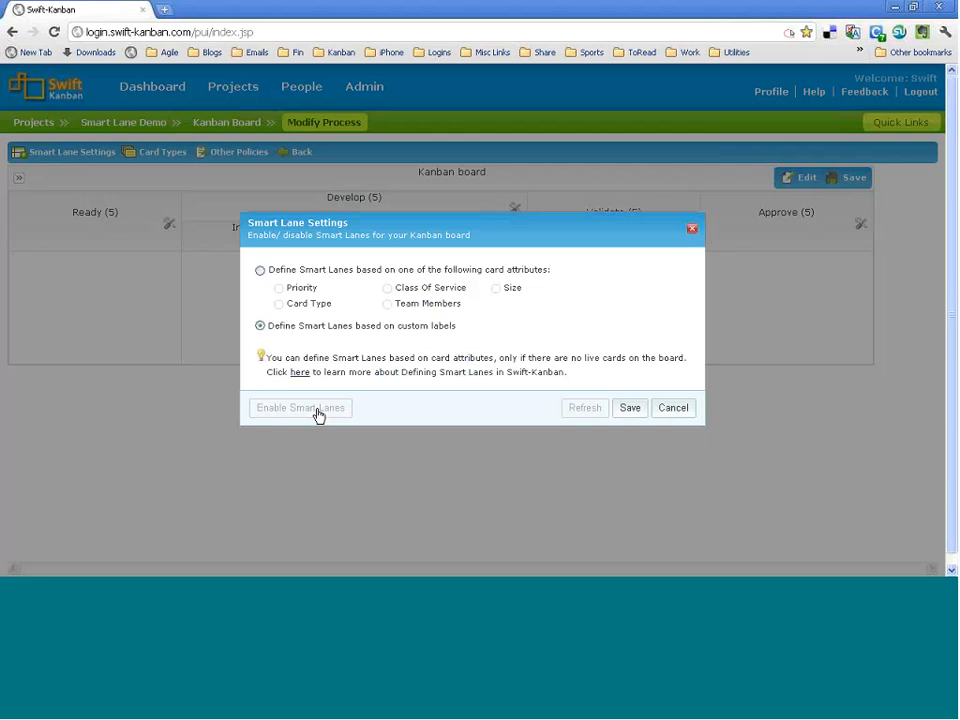
{"action": "left_click", "coordinate": [277, 271]}
{"action": "left_click", "coordinate": [279, 304]}
{"action": "left_click", "coordinate": [629, 407]}
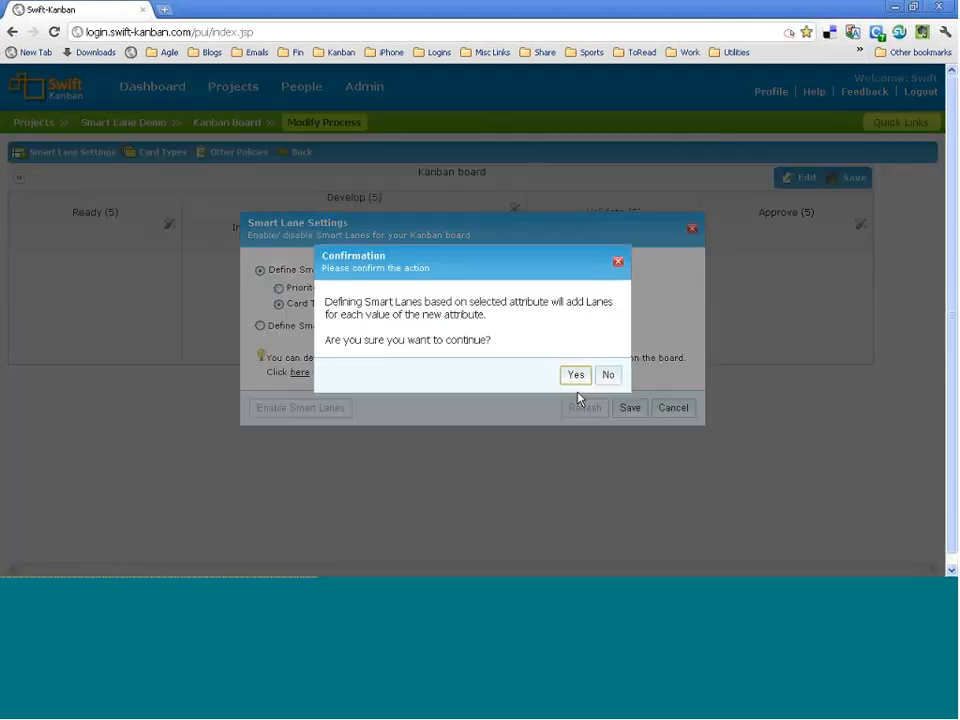
{"action": "left_click", "coordinate": [576, 377]}
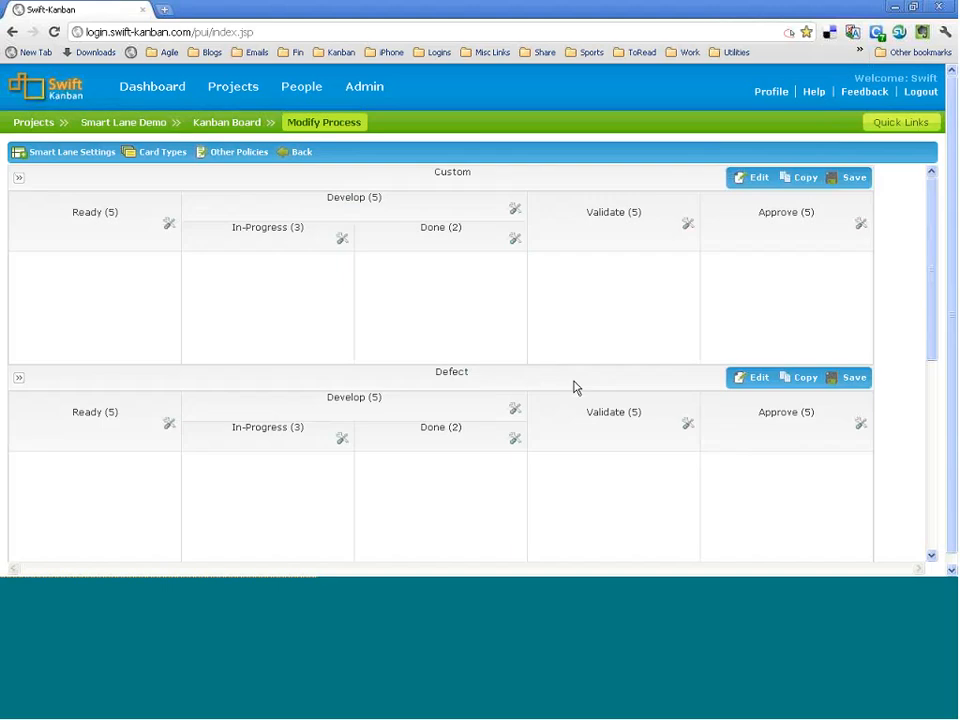
Deselect the Spike card type in the project's card type list and return to the process settings
{"action": "left_click", "coordinate": [167, 158]}
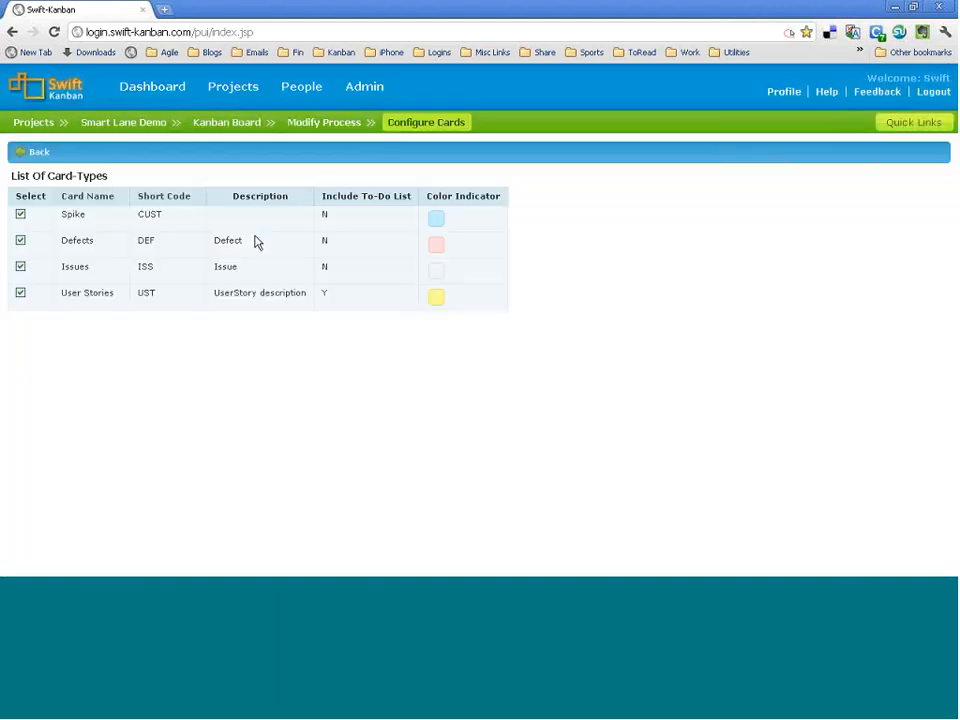
{"action": "left_click", "coordinate": [20, 214]}
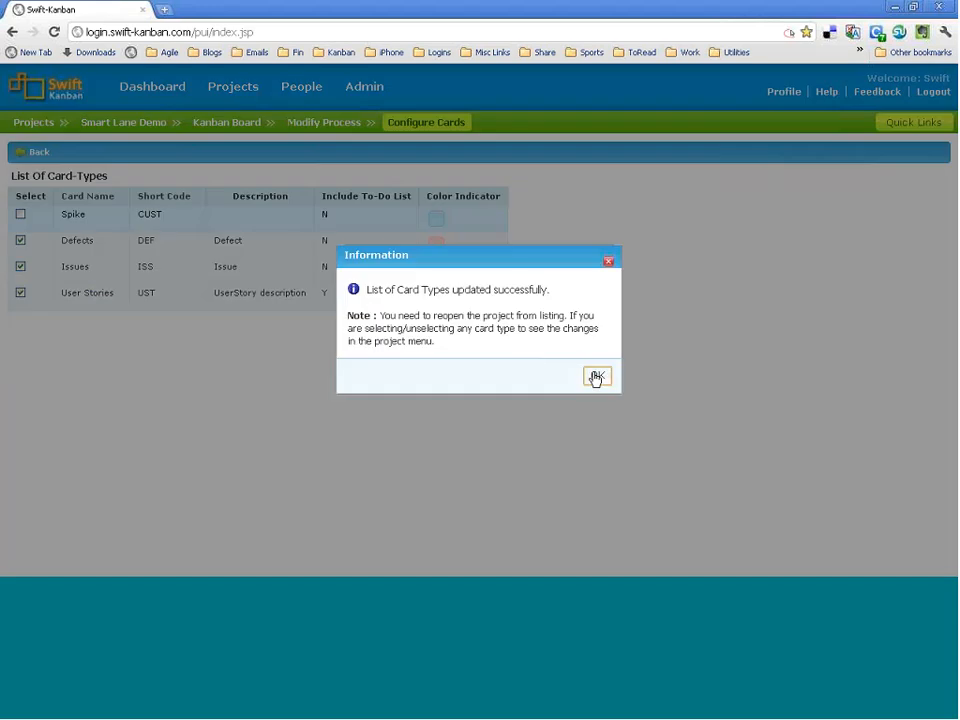
{"action": "left_click", "coordinate": [597, 376]}
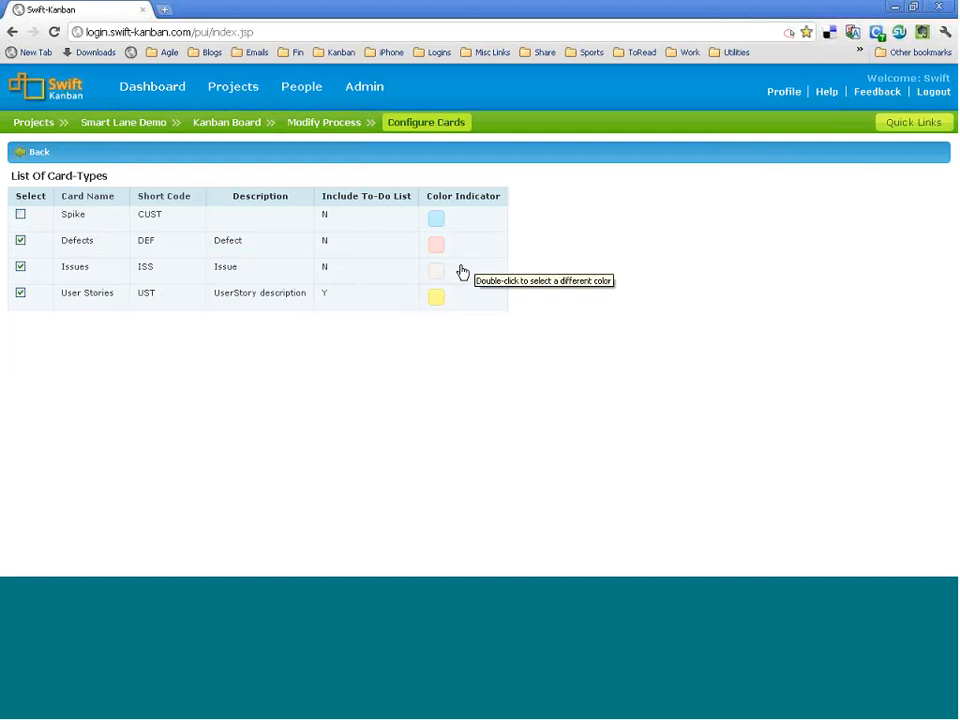
{"action": "left_click", "coordinate": [37, 152]}
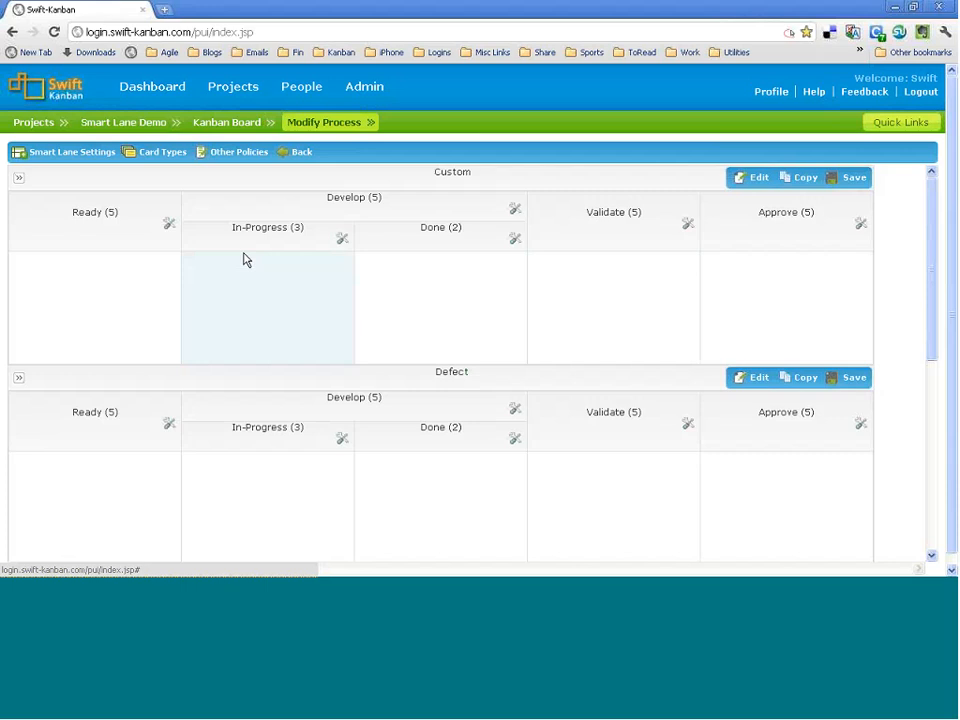
Refresh the Smart Lanes to match the updated card types and look through the boards
{"action": "left_click", "coordinate": [100, 153]}
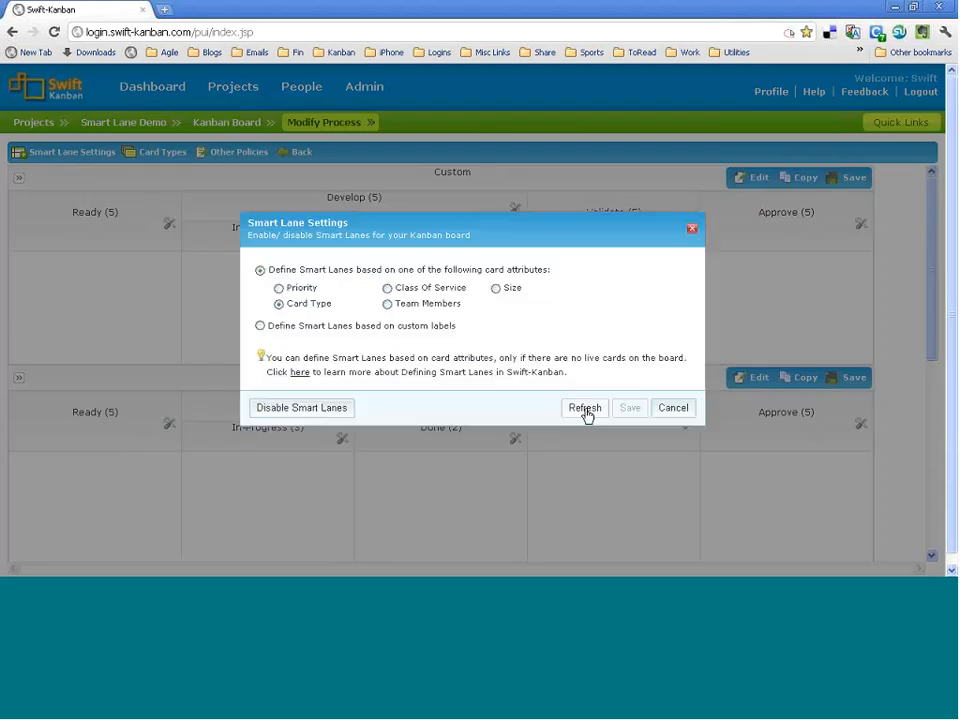
{"action": "left_click", "coordinate": [584, 407]}
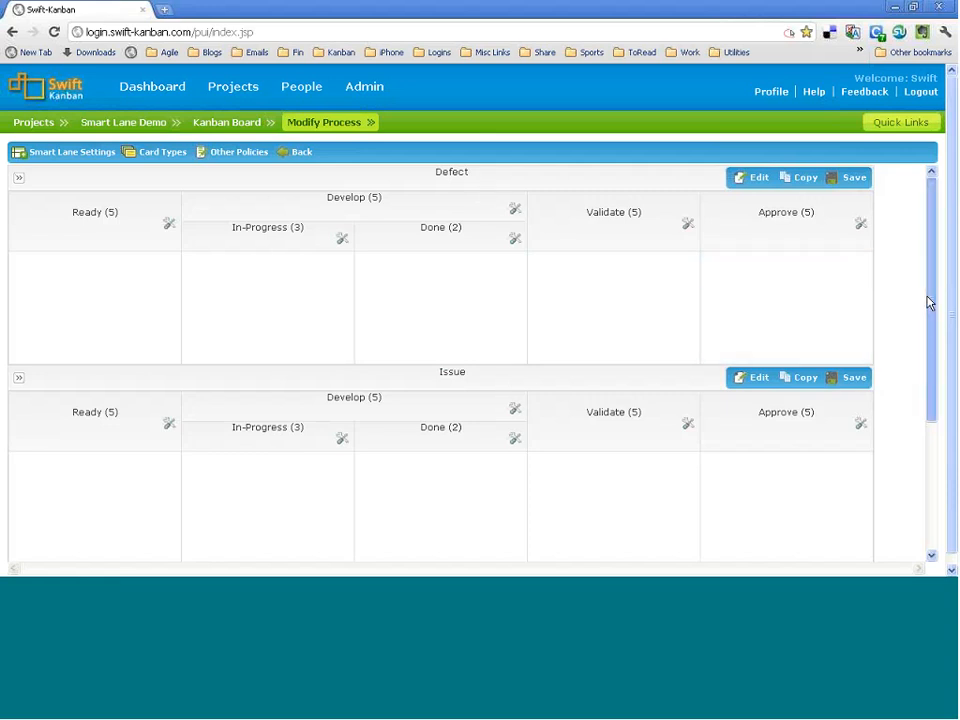
{"action": "left_click_drag", "start_coordinate": [929, 305], "coordinate": [929, 347]}
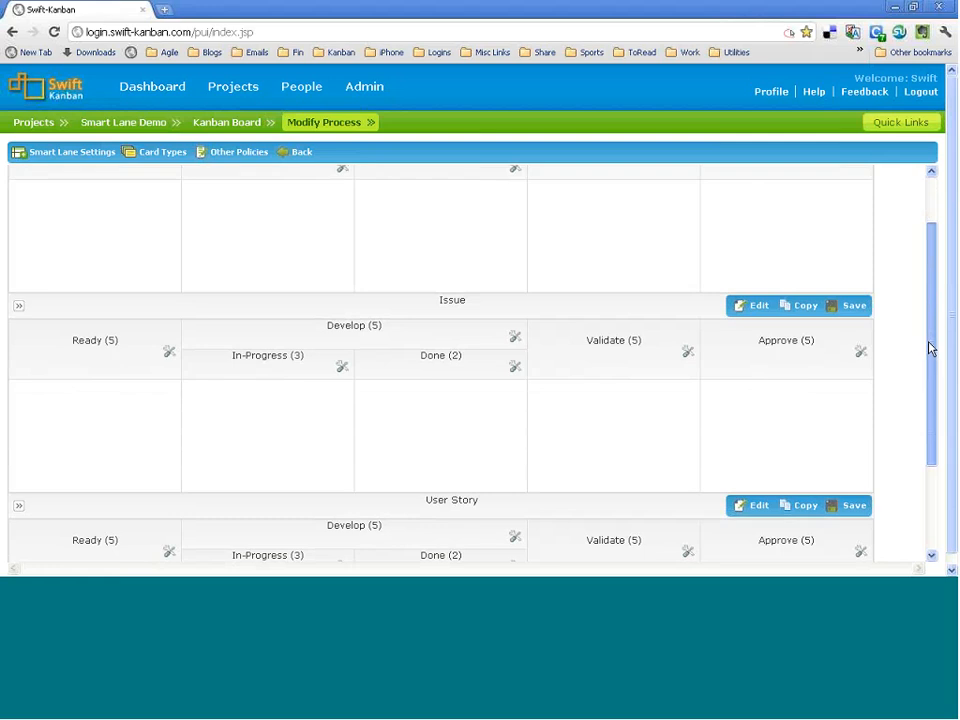
{"action": "scroll", "coordinate": [926, 300], "scroll_direction": "up", "scroll_amount": 1}
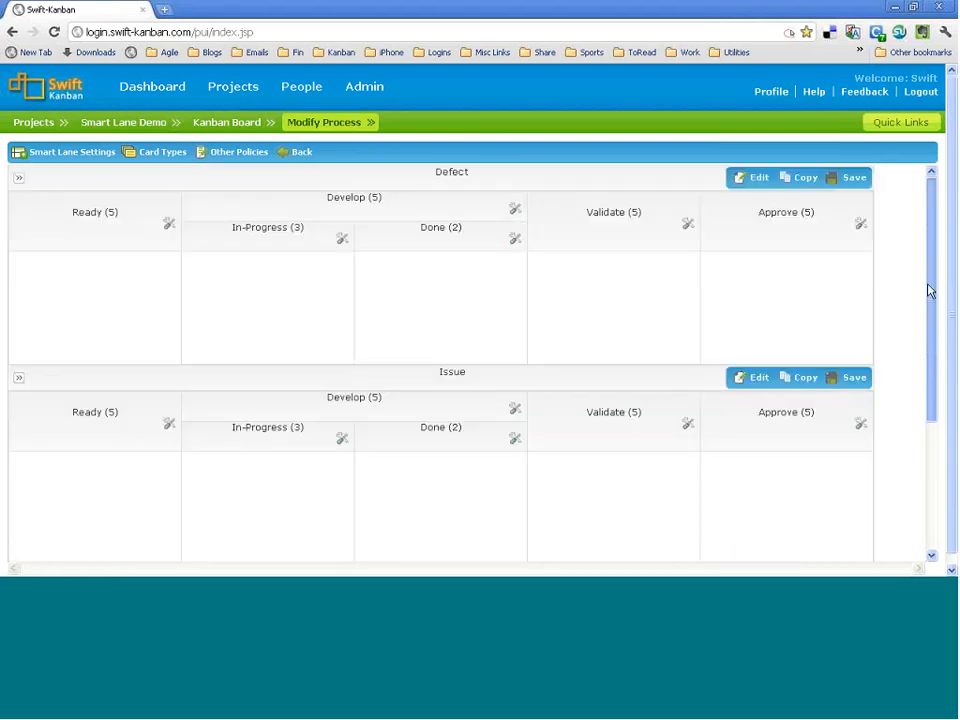
{"action": "left_click_drag", "start_coordinate": [928, 346], "coordinate": [924, 284]}
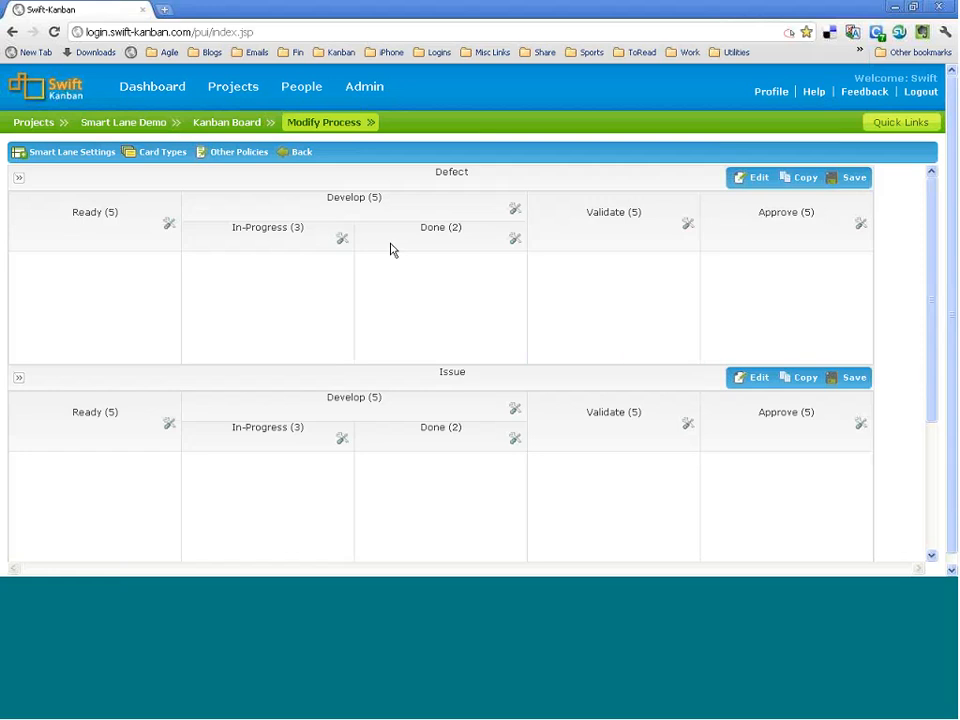
Split the Defect board's Validate lane into two side-by-side sublanes titled In-Progress and Done
{"action": "left_click", "coordinate": [687, 225]}
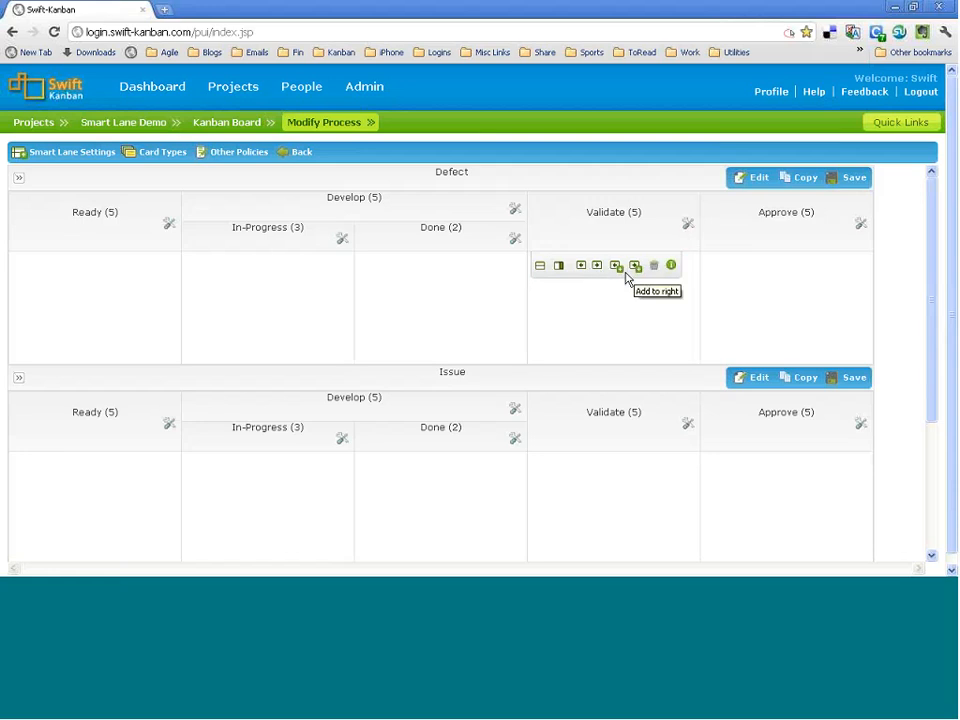
{"action": "left_click", "coordinate": [559, 267]}
{"action": "left_click", "coordinate": [592, 237]}
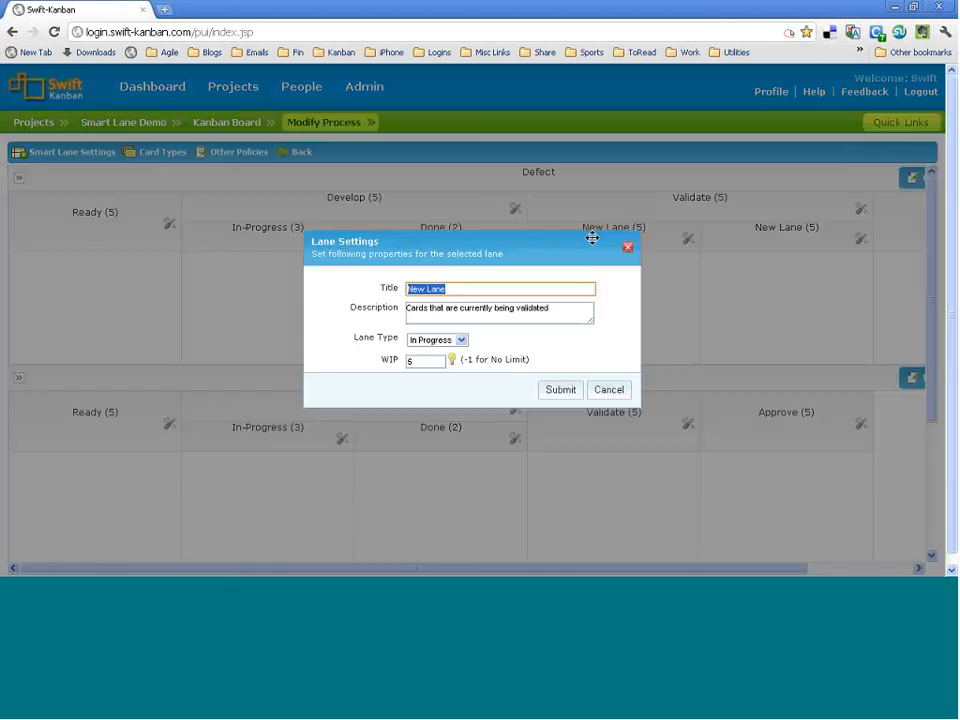
{"action": "type", "text": "In-Progress"}
{"action": "left_click", "coordinate": [558, 392]}
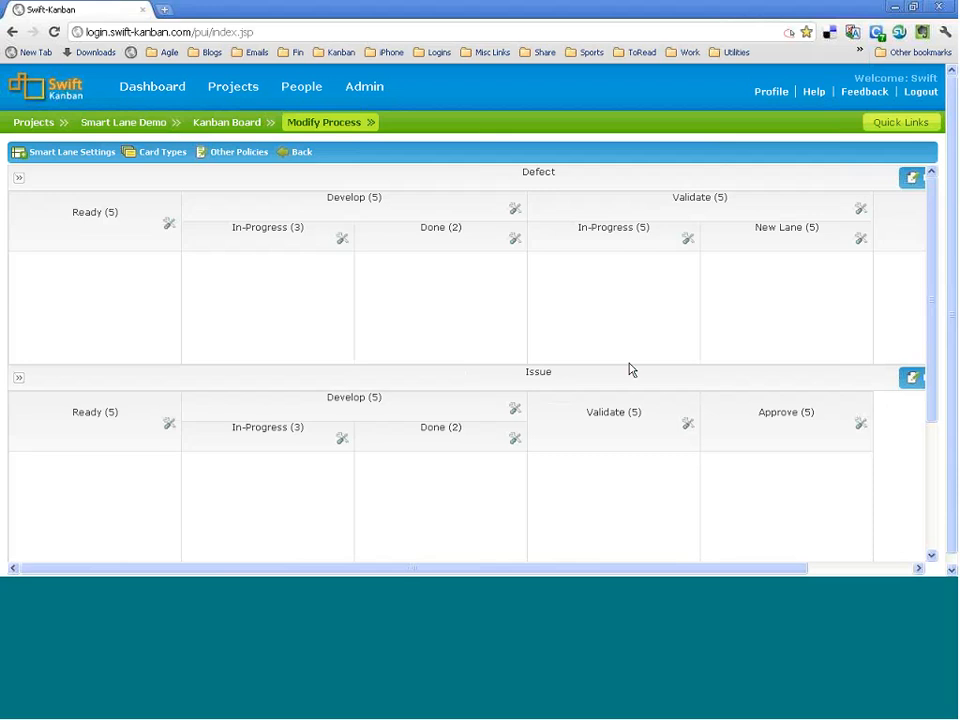
{"action": "left_click", "coordinate": [784, 246]}
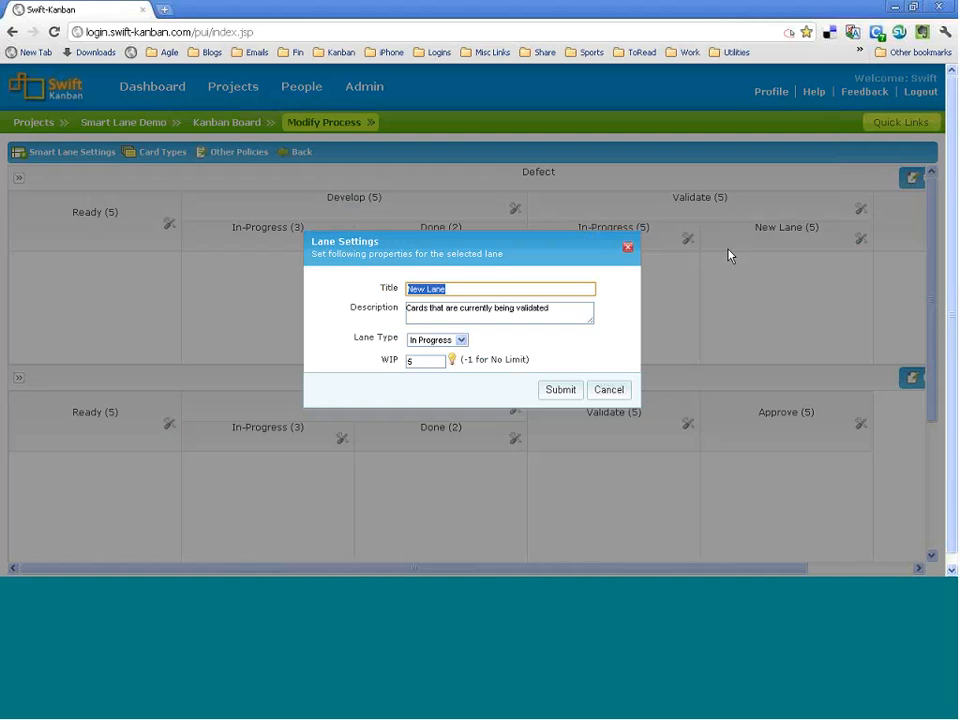
{"action": "type", "text": "Done"}
{"action": "left_click", "coordinate": [561, 389]}
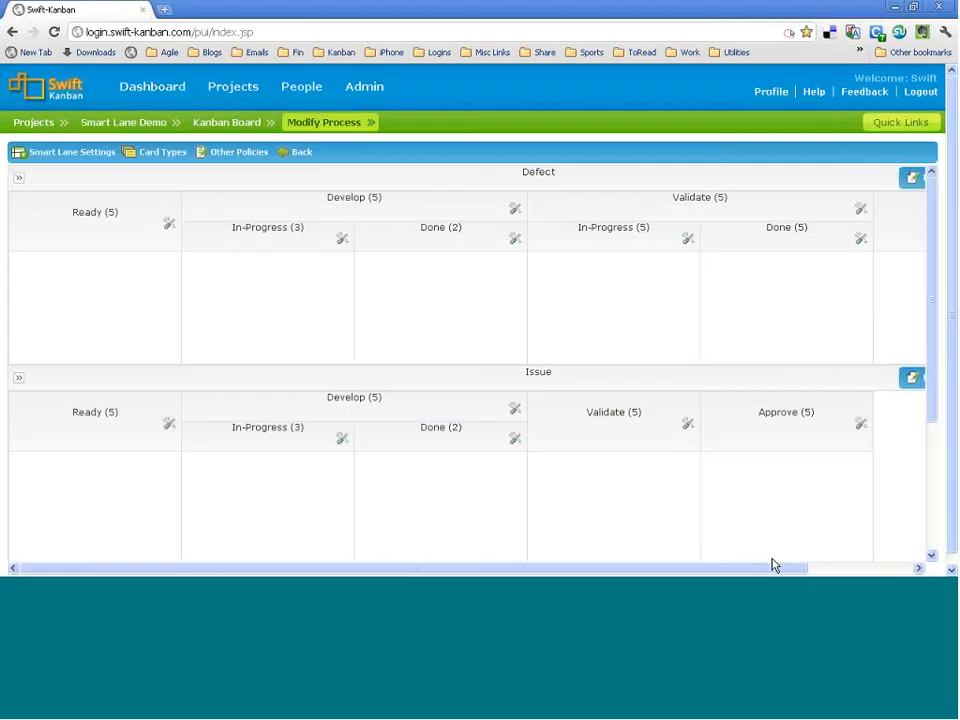
Save the Defect Smart Lane's process definition and dismiss the confirmation
{"action": "left_click", "coordinate": [895, 577]}
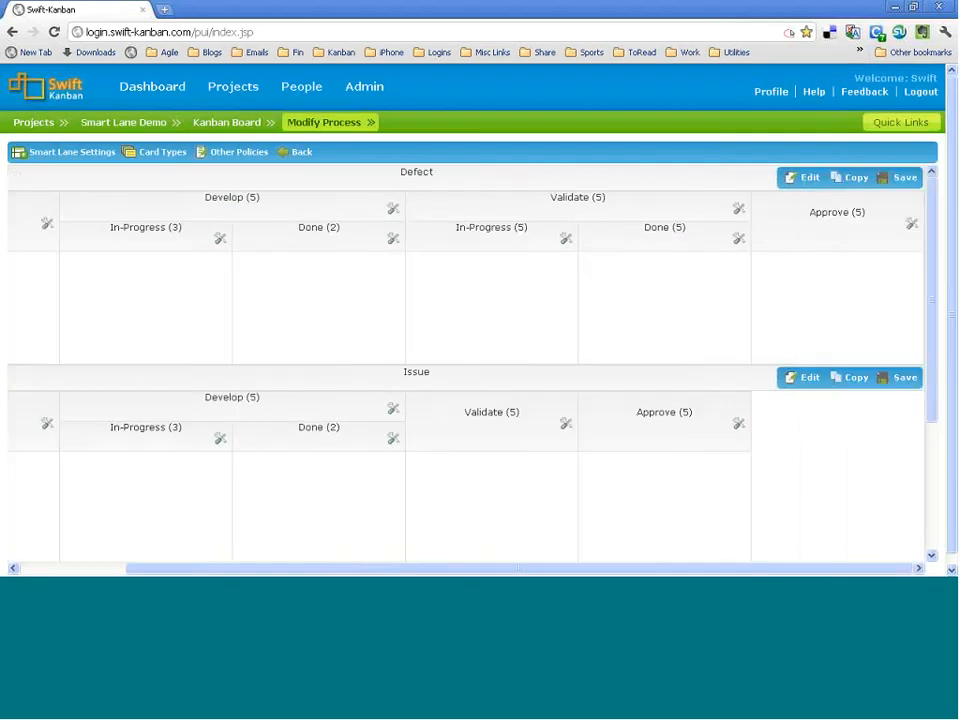
{"action": "left_click", "coordinate": [898, 180]}
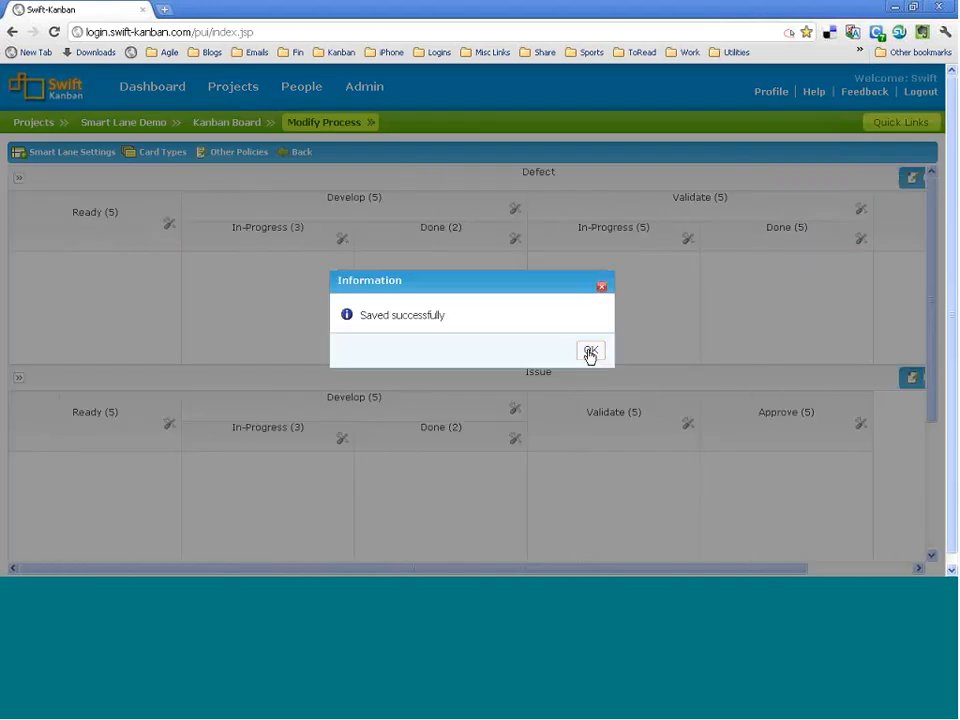
{"action": "left_click", "coordinate": [589, 350]}
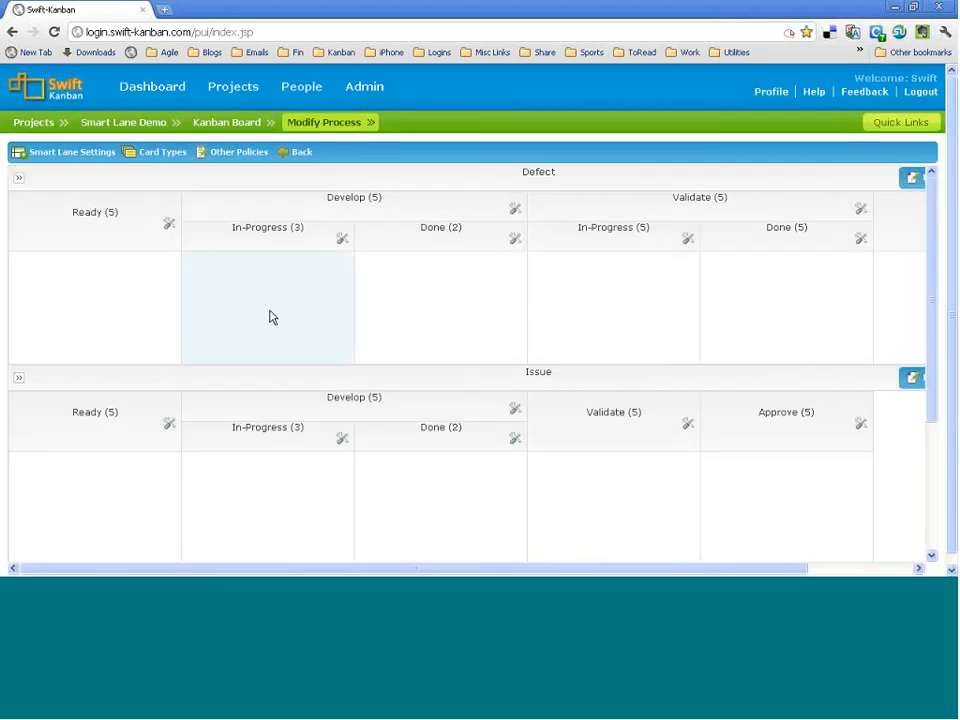
Copy the Defect Smart Lane's definition to the Issue Smart Lane
{"action": "left_click_drag", "start_coordinate": [722, 570], "coordinate": [838, 569]}
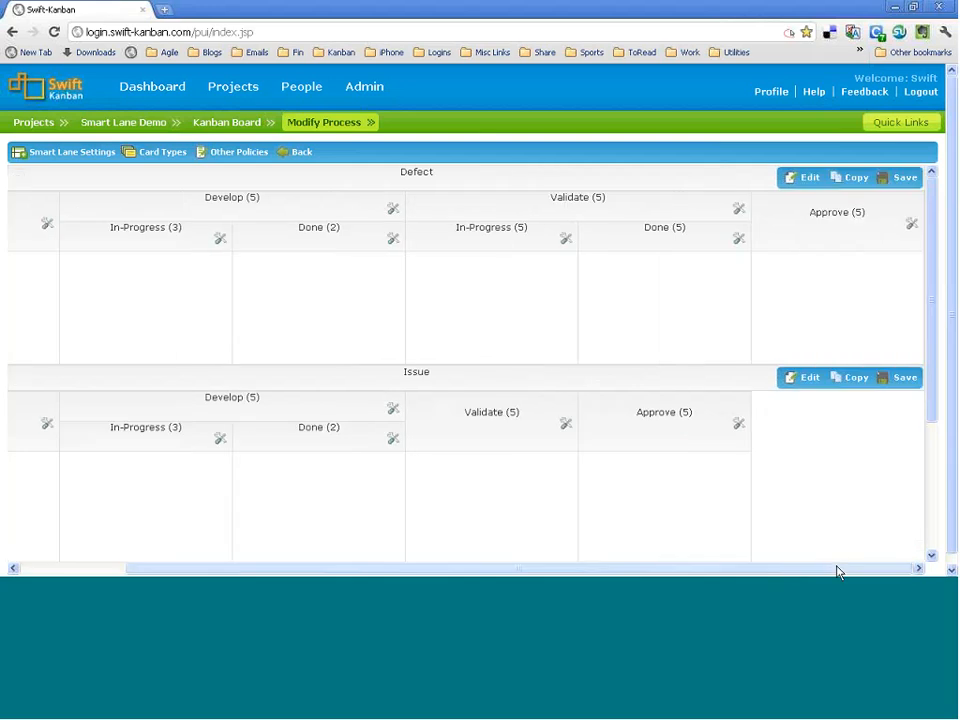
{"action": "left_click", "coordinate": [849, 380]}
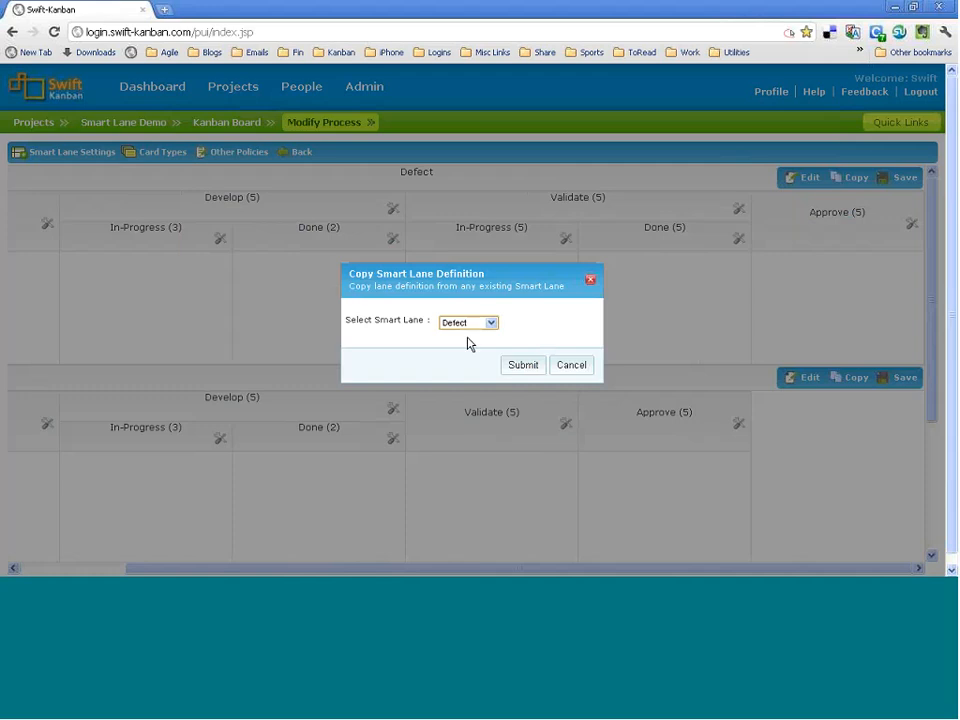
{"action": "left_click", "coordinate": [520, 366]}
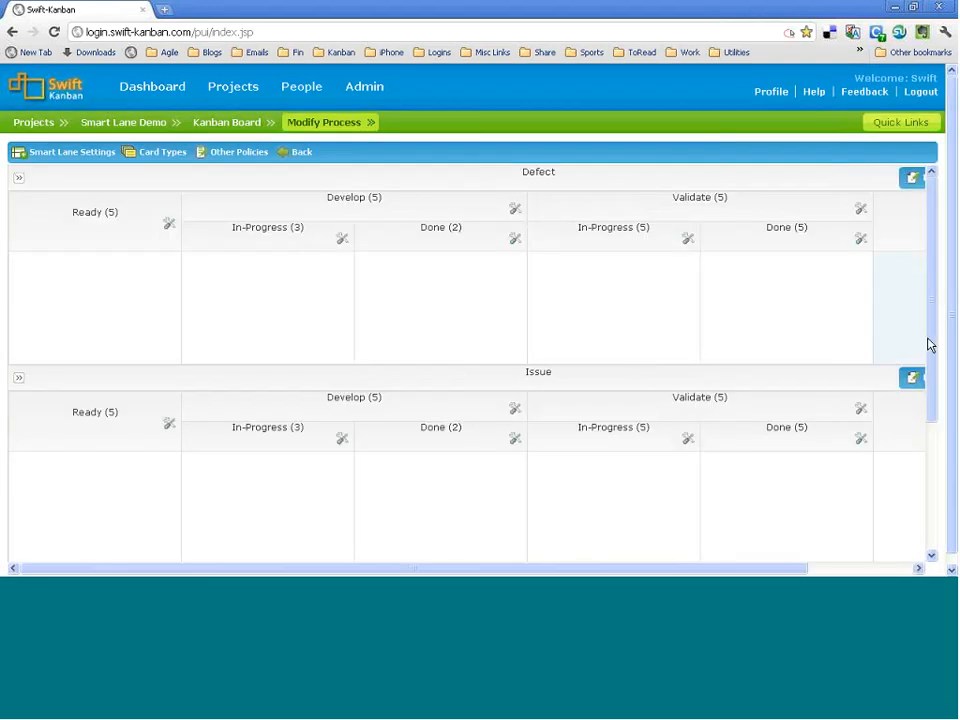
Delete the Done and In-Progress sublanes under Develop in the Issue Smart Lane
{"action": "left_click_drag", "start_coordinate": [932, 341], "coordinate": [936, 475]}
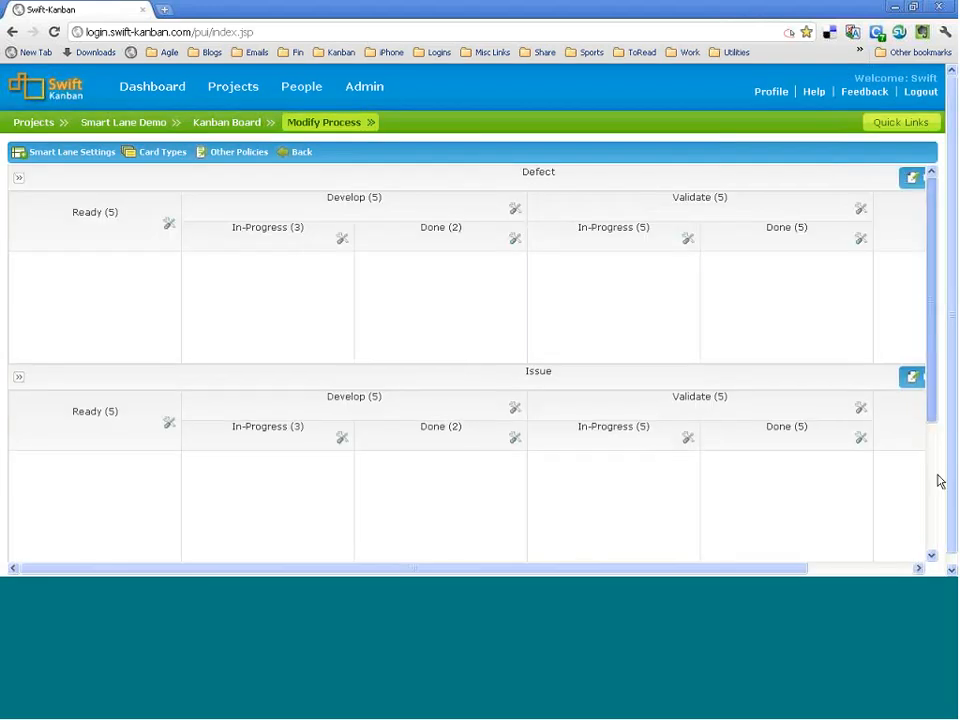
{"action": "left_click", "coordinate": [342, 435]}
{"action": "scroll", "coordinate": [510, 435], "scroll_direction": "up", "scroll_amount": 3}
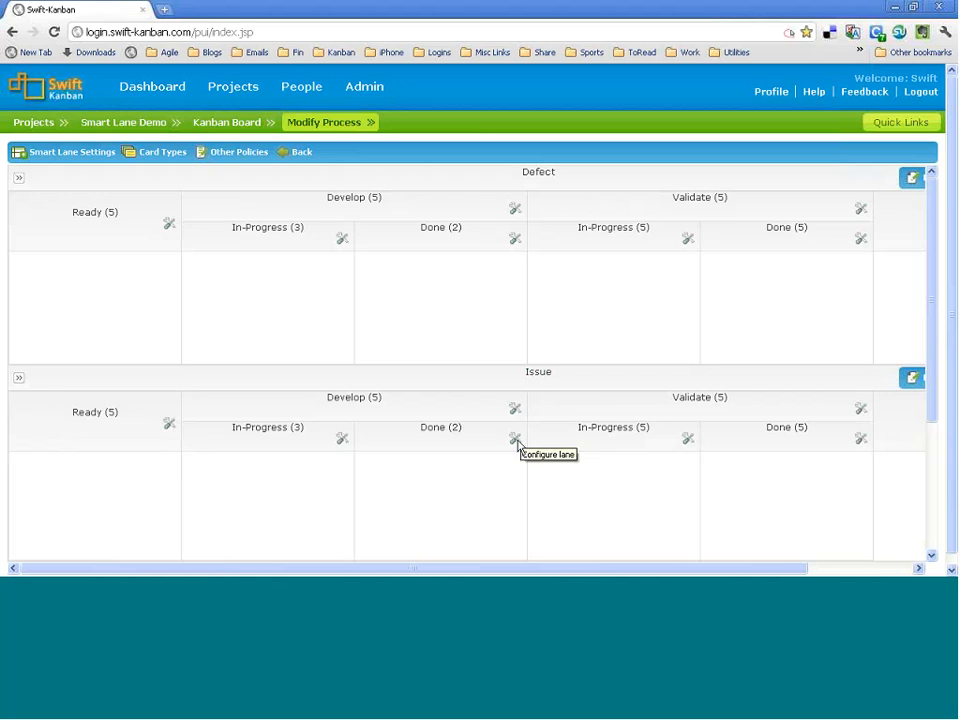
{"action": "left_click", "coordinate": [515, 438]}
{"action": "left_click", "coordinate": [481, 467]}
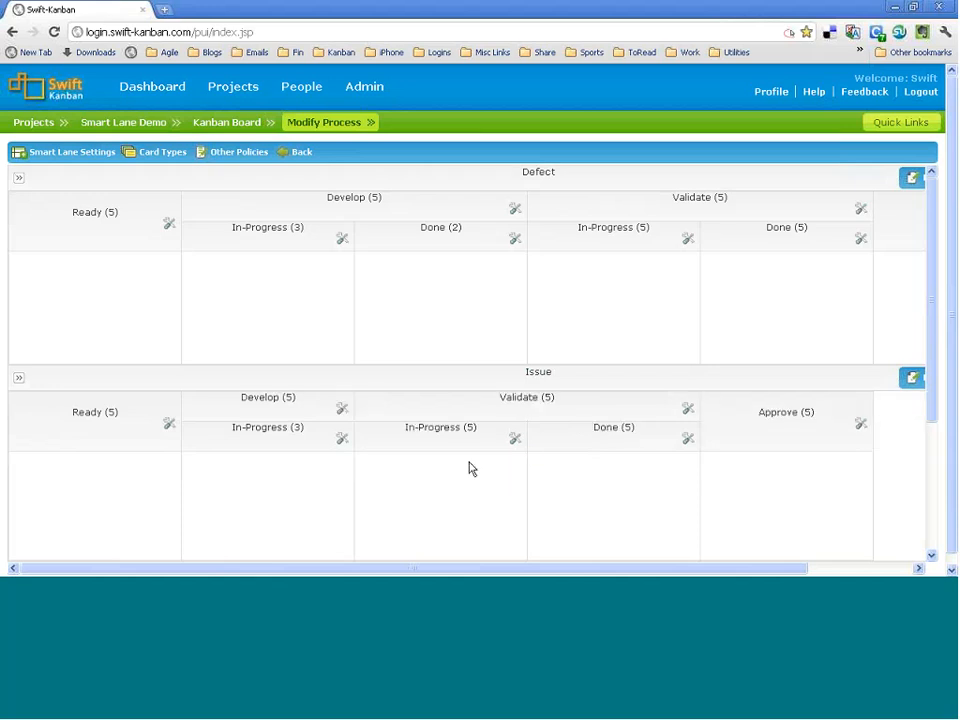
{"action": "left_click", "coordinate": [342, 438]}
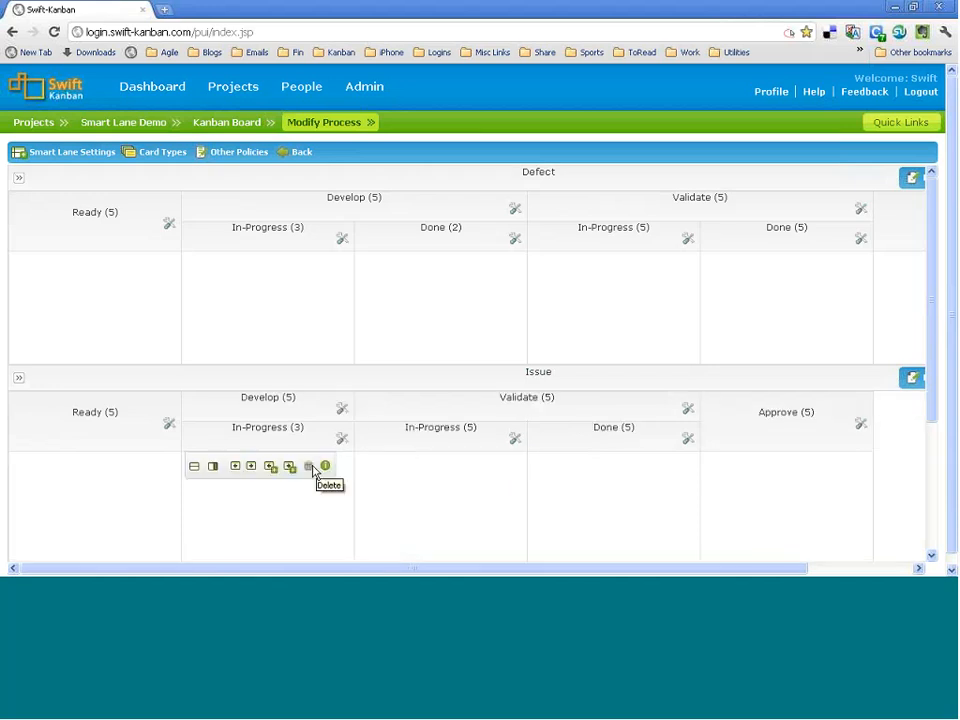
{"action": "left_click", "coordinate": [312, 468]}
Rename the Issue Smart Lane's Develop lane as Analysis
{"action": "double_click", "coordinate": [277, 413]}
{"action": "type", "text": "Analy"}
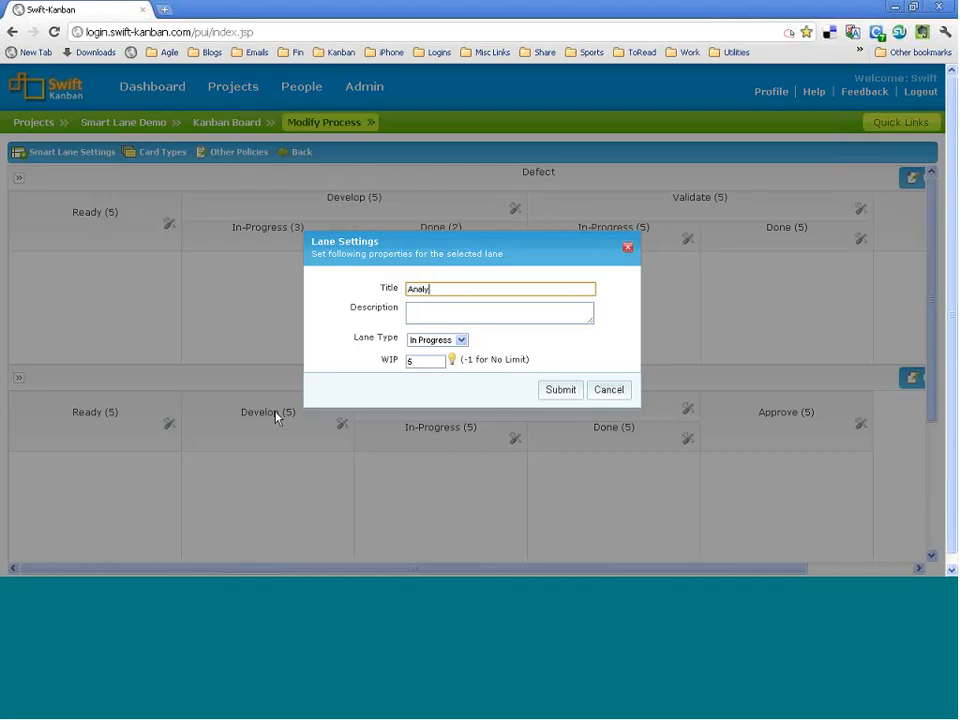
{"action": "type", "text": "sis"}
{"action": "left_click", "coordinate": [566, 389]}
Retitle two Issue lanes: change Validate to Develop and Approve to Validate
{"action": "double_click", "coordinate": [519, 411]}
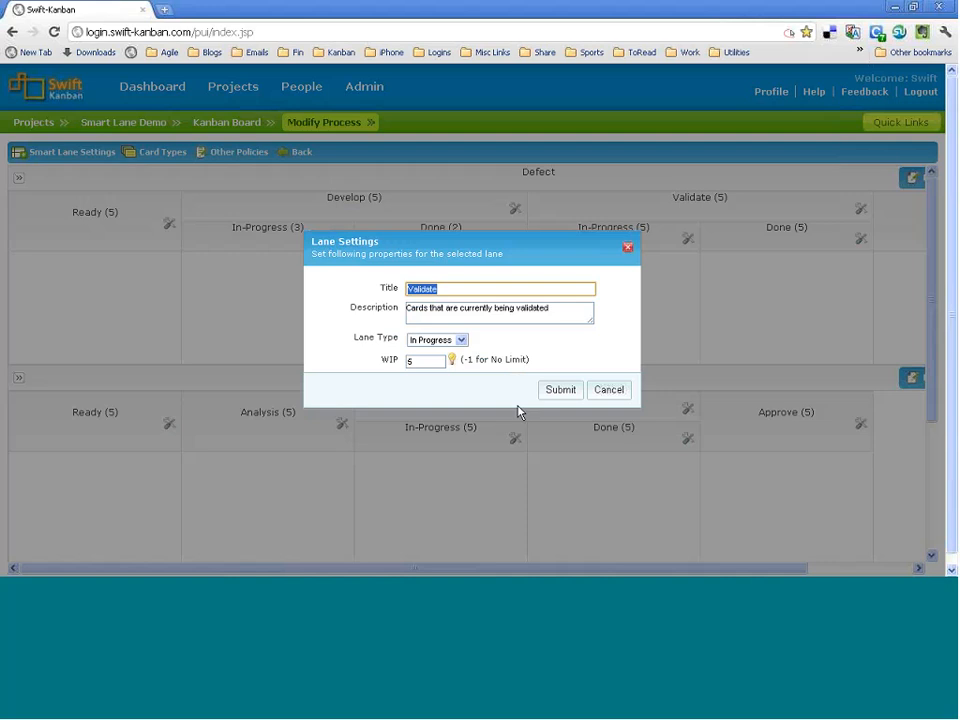
{"action": "type", "text": "Develop"}
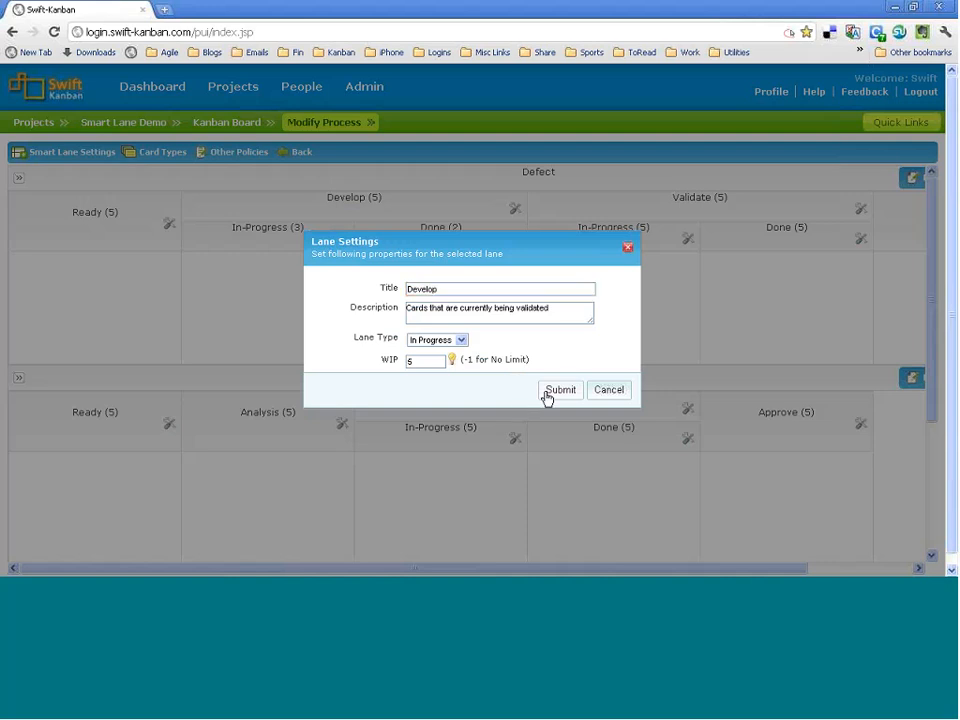
{"action": "left_click", "coordinate": [548, 392]}
{"action": "double_click", "coordinate": [762, 424]}
{"action": "type", "text": "Validate"}
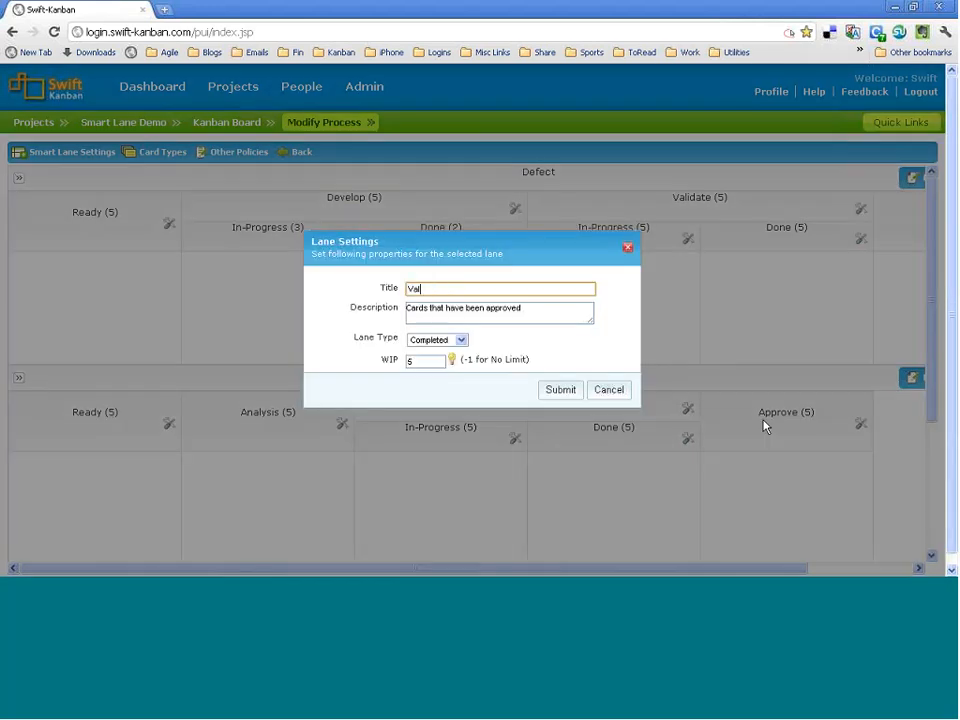
{"action": "left_click", "coordinate": [553, 390]}
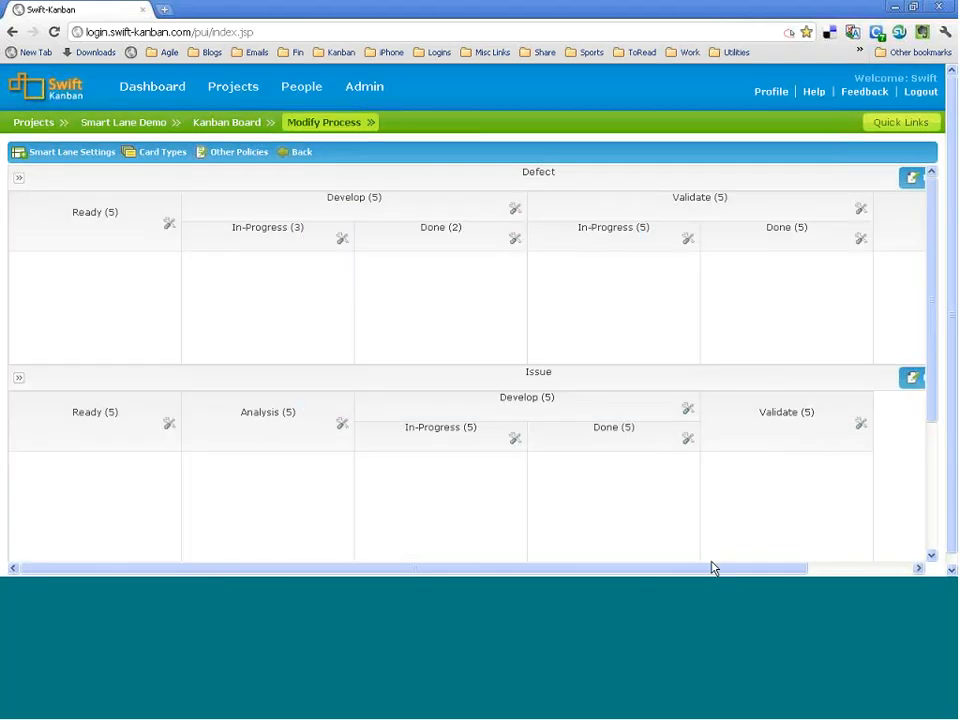
Add a lane directly after Validate in the Issue Smart Lane and title it Deploy
{"action": "left_click_drag", "start_coordinate": [726, 568], "coordinate": [826, 572]}
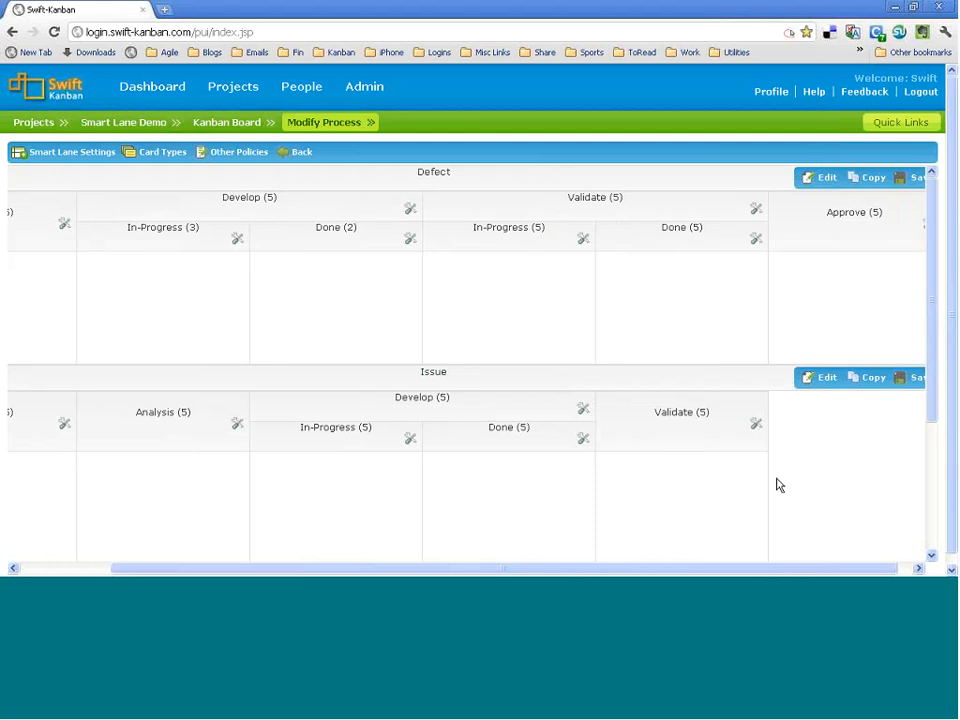
{"action": "left_click", "coordinate": [756, 424]}
{"action": "left_click", "coordinate": [706, 468]}
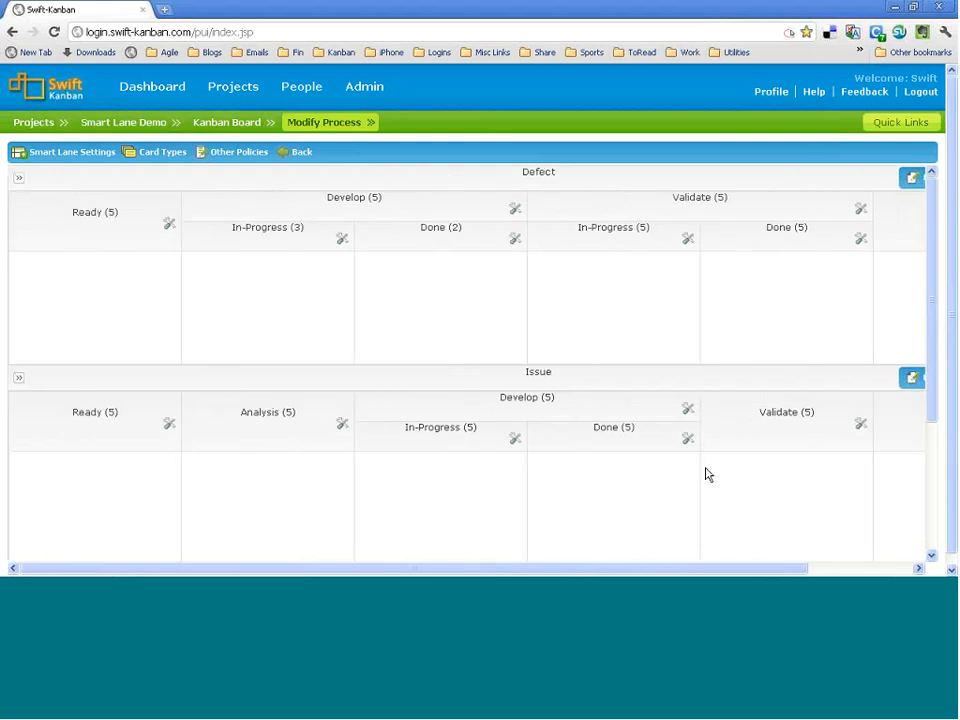
{"action": "left_click_drag", "start_coordinate": [739, 574], "coordinate": [834, 570]}
{"action": "left_click", "coordinate": [846, 413]}
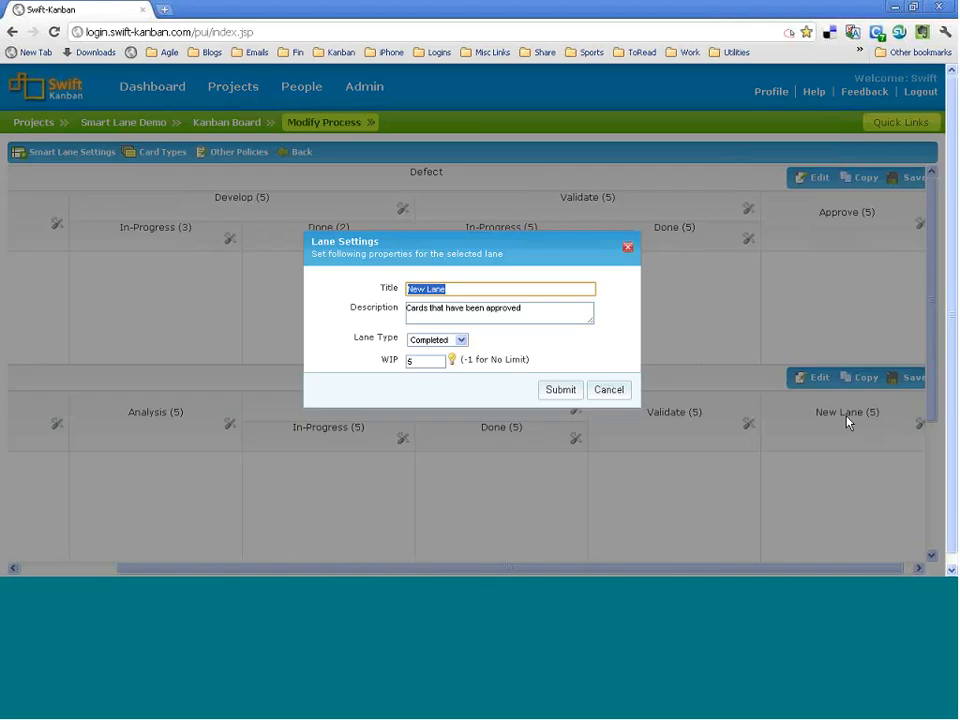
{"action": "type", "text": "Deploy"}
{"action": "left_click", "coordinate": [561, 390]}
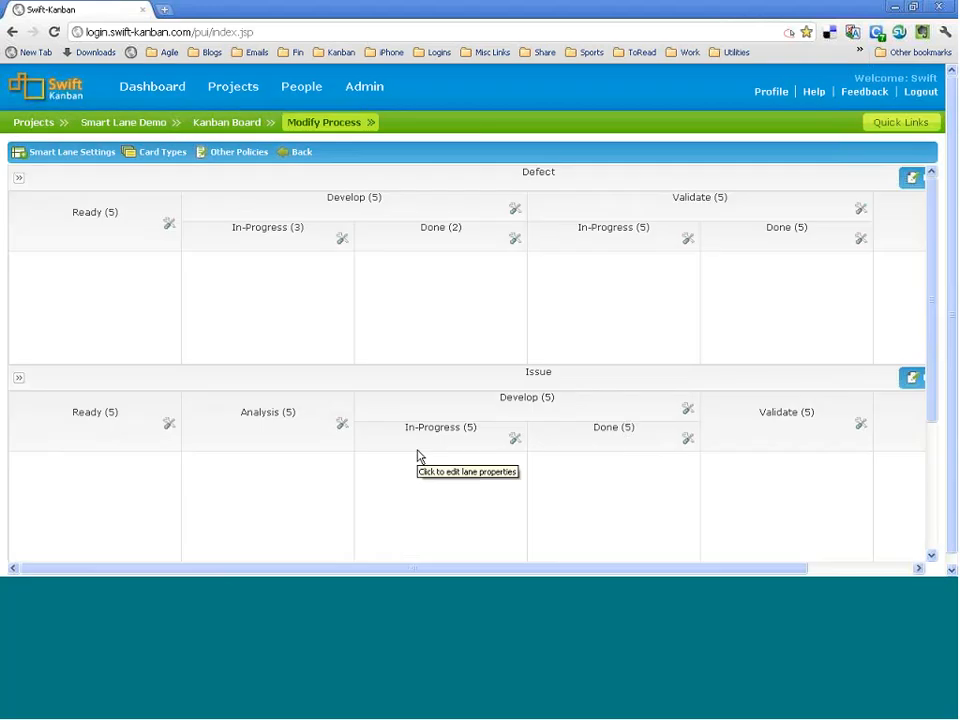
Save the Issue Smart Lane's process definition and dismiss the confirmation
{"action": "left_click_drag", "start_coordinate": [784, 569], "coordinate": [900, 569]}
{"action": "left_click", "coordinate": [903, 377]}
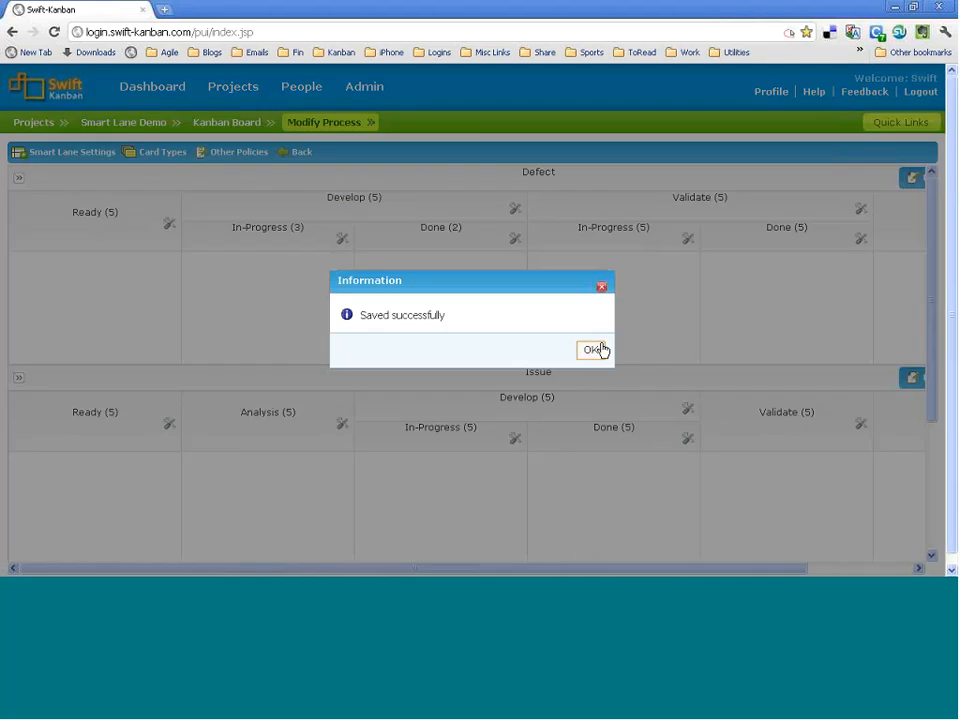
{"action": "left_click", "coordinate": [592, 349]}
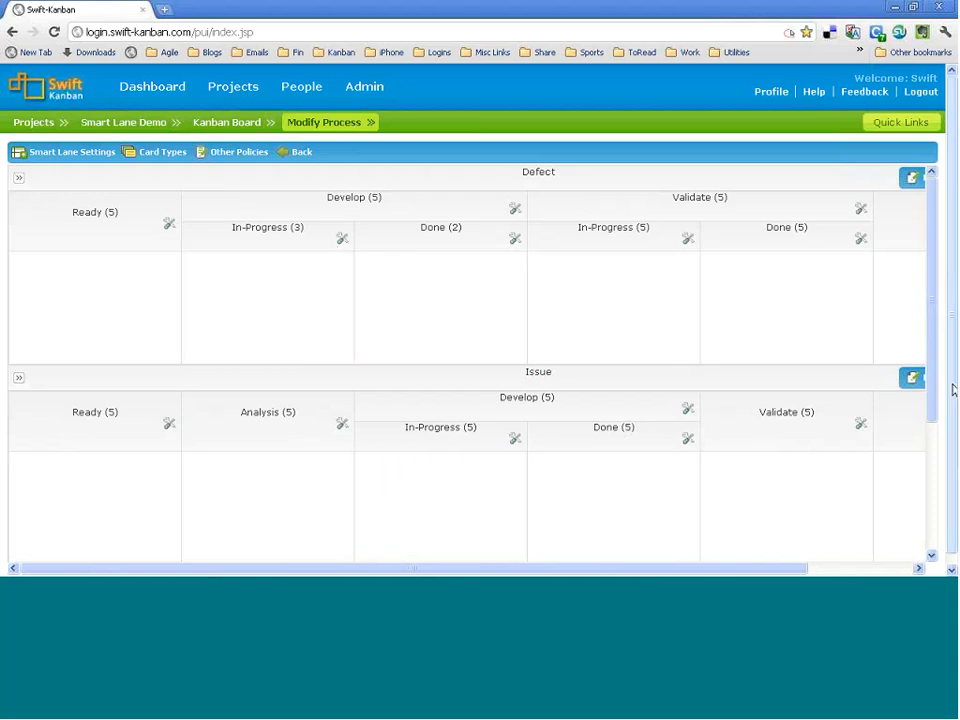
Set the WIP limit of the User Story board's In-Progress sublane to -1 for no limit
{"action": "scroll", "coordinate": [351, 486], "scroll_direction": "down", "scroll_amount": 2}
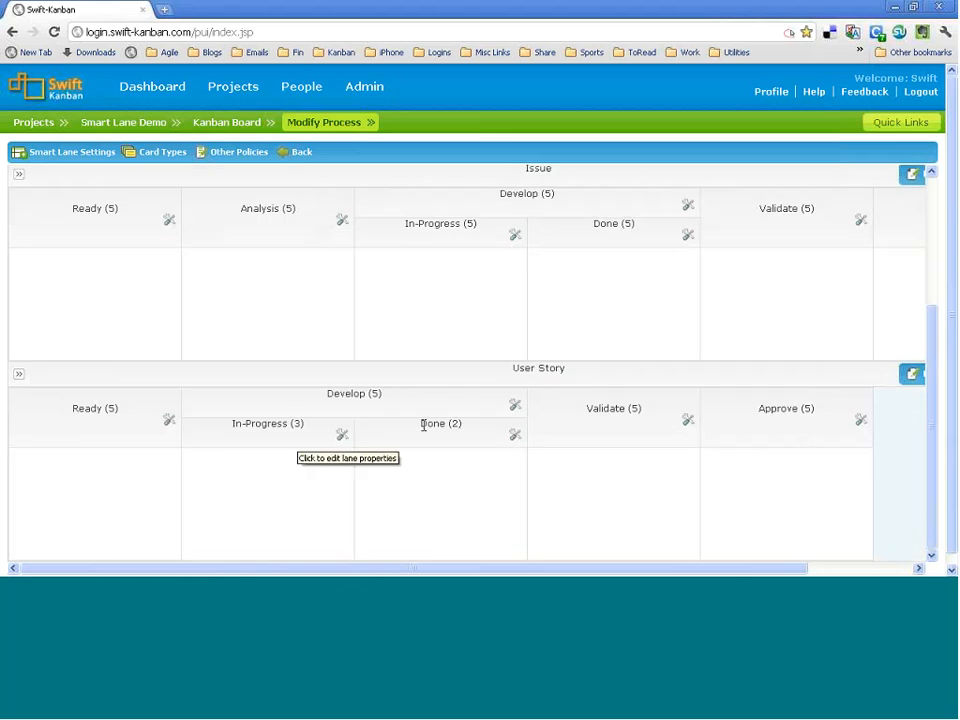
{"action": "left_click", "coordinate": [298, 425]}
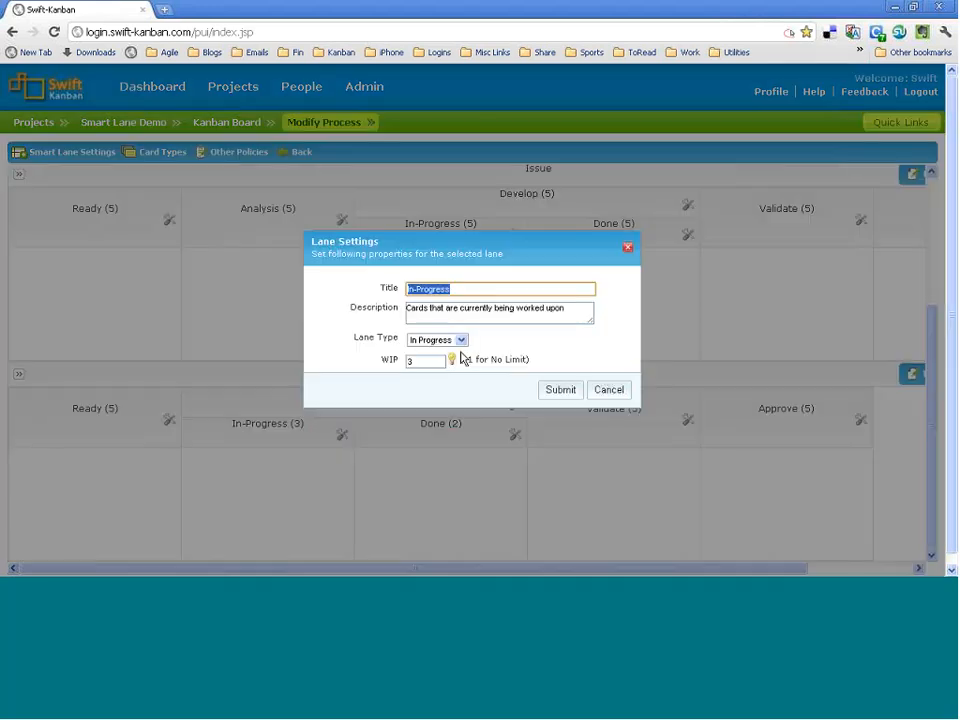
{"action": "key", "text": "Tab"}
{"action": "key", "text": "Tab"}
{"action": "key", "text": "Tab"}
{"action": "type", "text": "-1"}
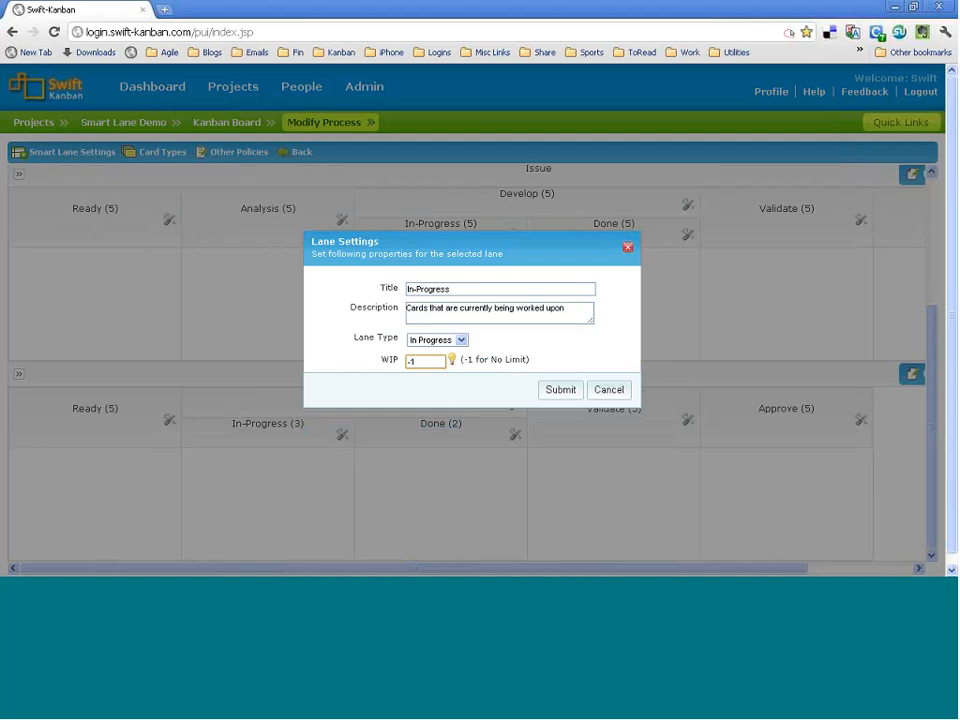
{"action": "key", "text": "Return"}
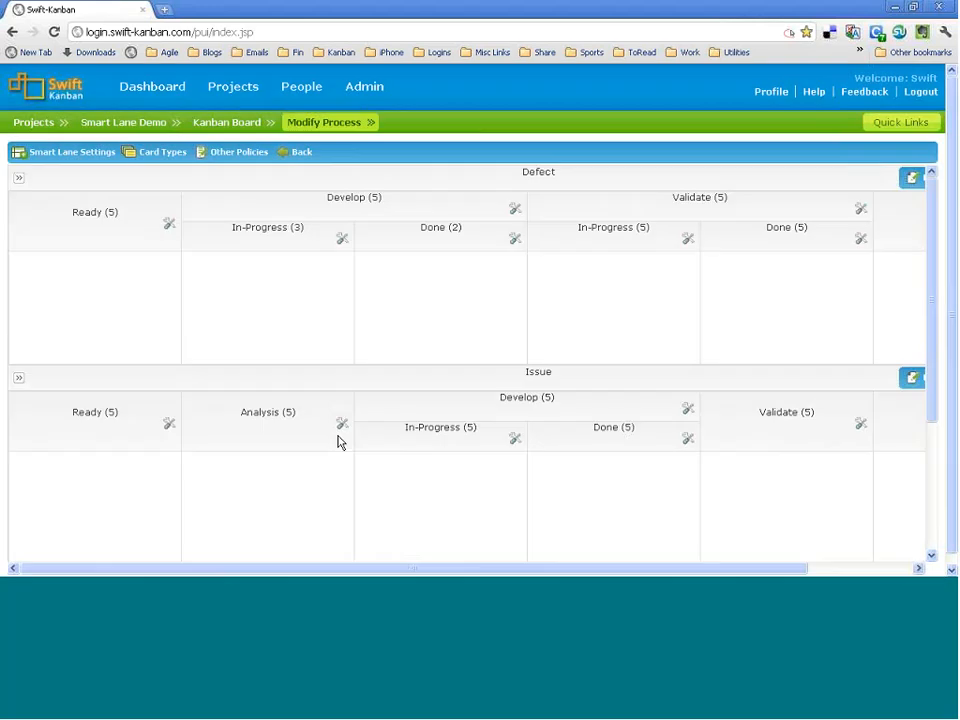
Set the WIP limit of the Issue board's Analysis lane to -1 for no limit
{"action": "left_click", "coordinate": [285, 431]}
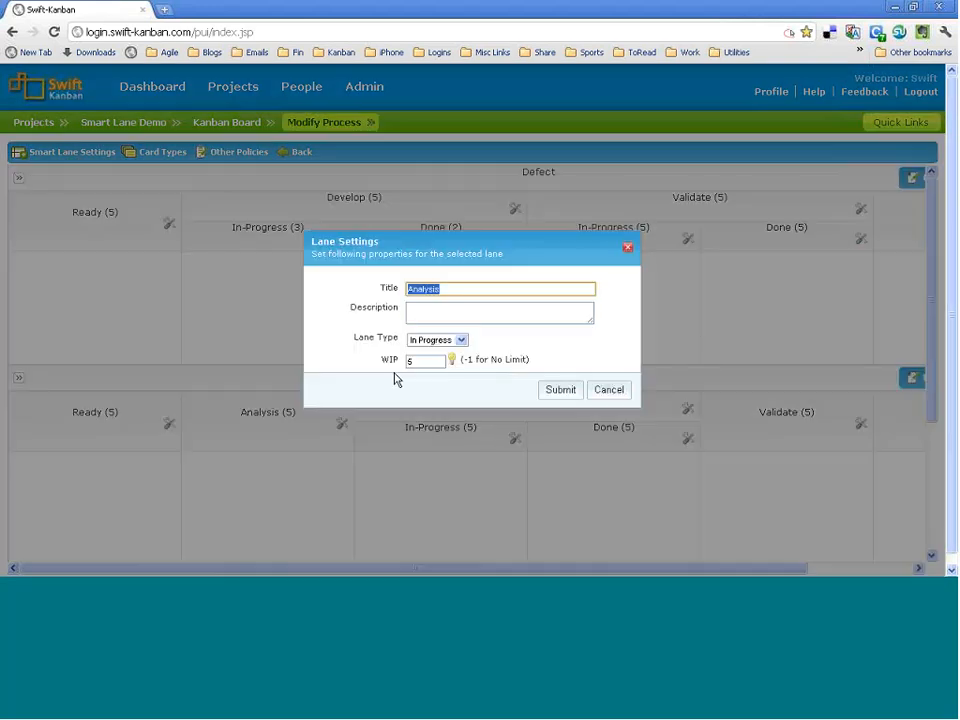
{"action": "key", "text": "Tab"}
{"action": "key", "text": "Tab"}
{"action": "key", "text": "Tab"}
{"action": "type", "text": "-1"}
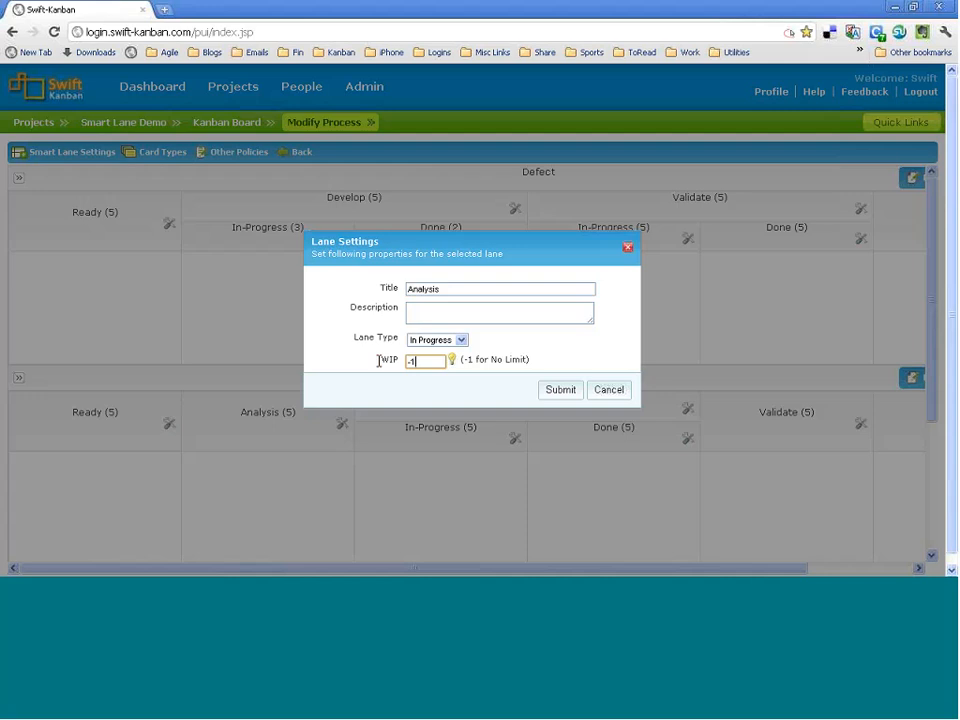
{"action": "left_click", "coordinate": [552, 391]}
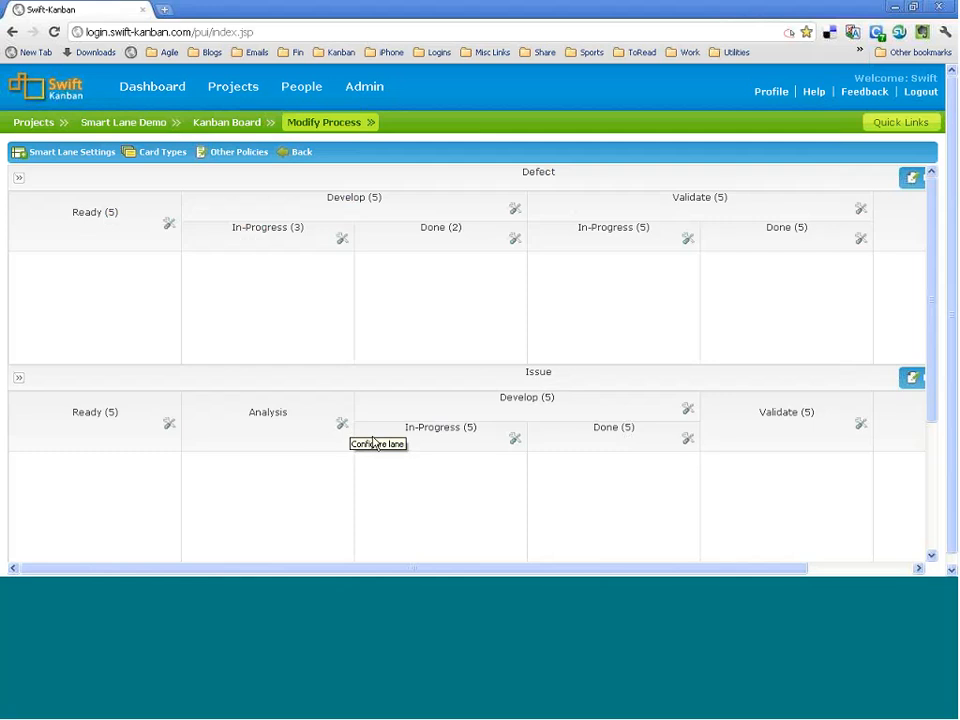
Set the WIP limit of the whole User Story Smart Lane to 3
{"action": "left_click_drag", "start_coordinate": [933, 407], "coordinate": [929, 546]}
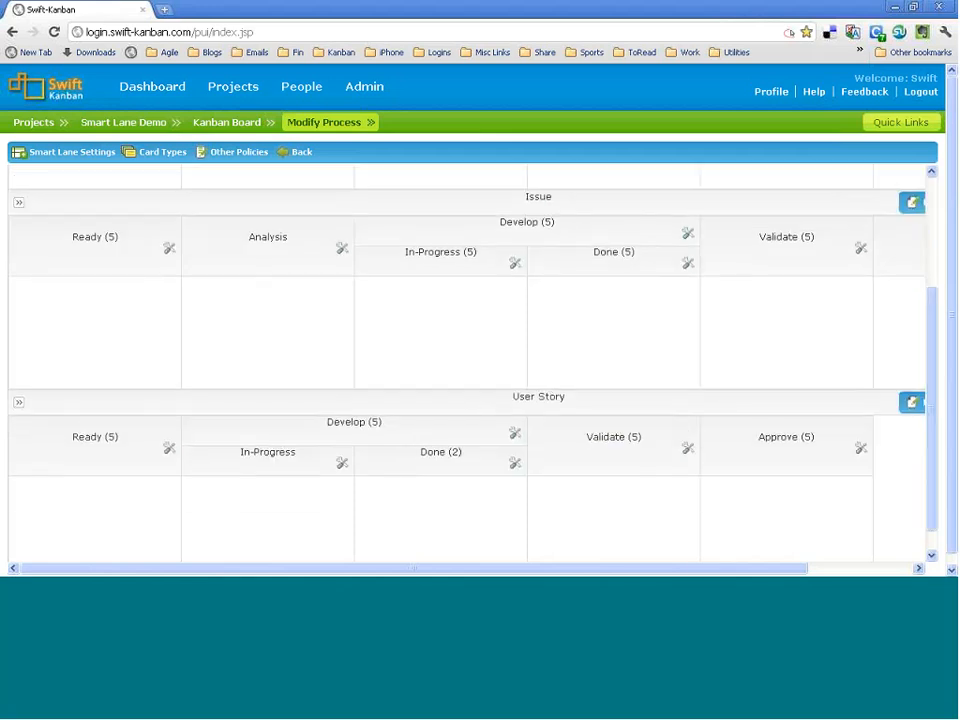
{"action": "left_click_drag", "start_coordinate": [705, 570], "coordinate": [798, 410]}
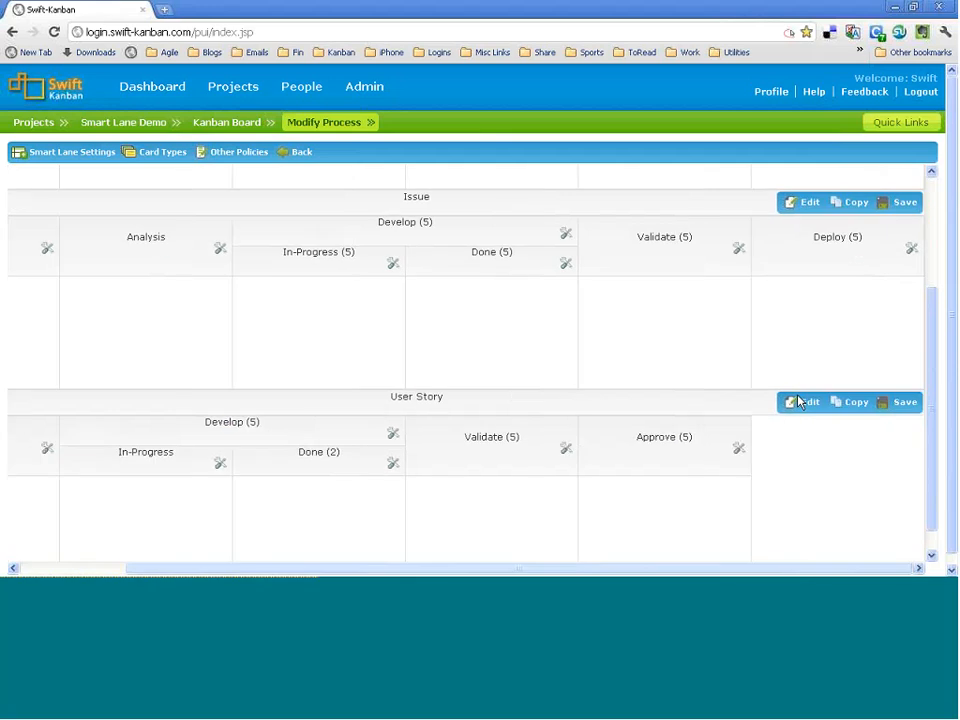
{"action": "left_click", "coordinate": [798, 401]}
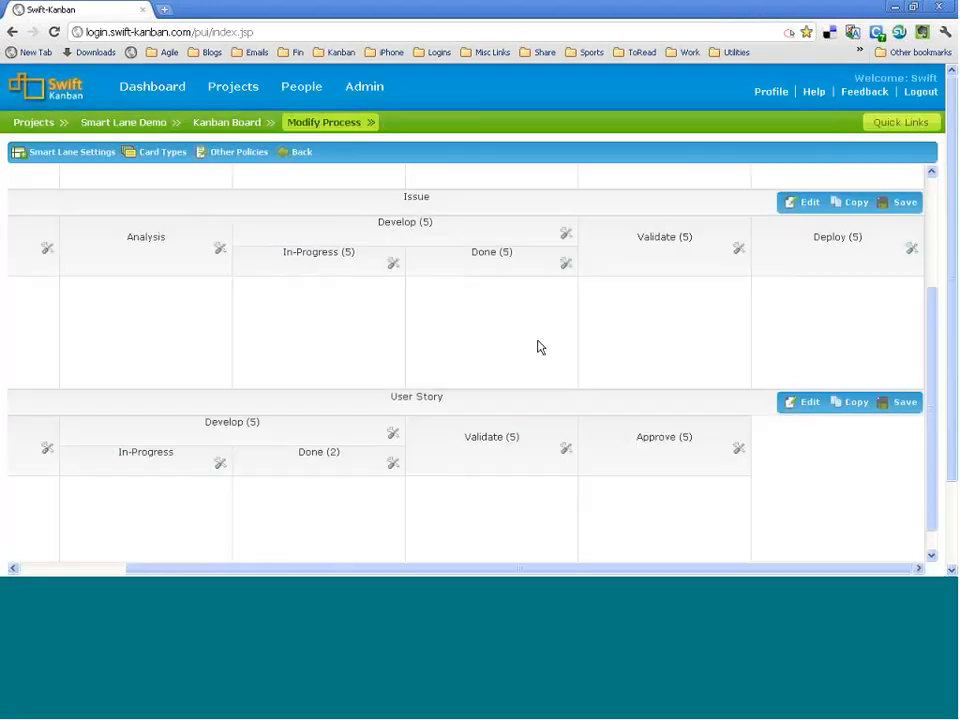
{"action": "left_click", "coordinate": [413, 362]}
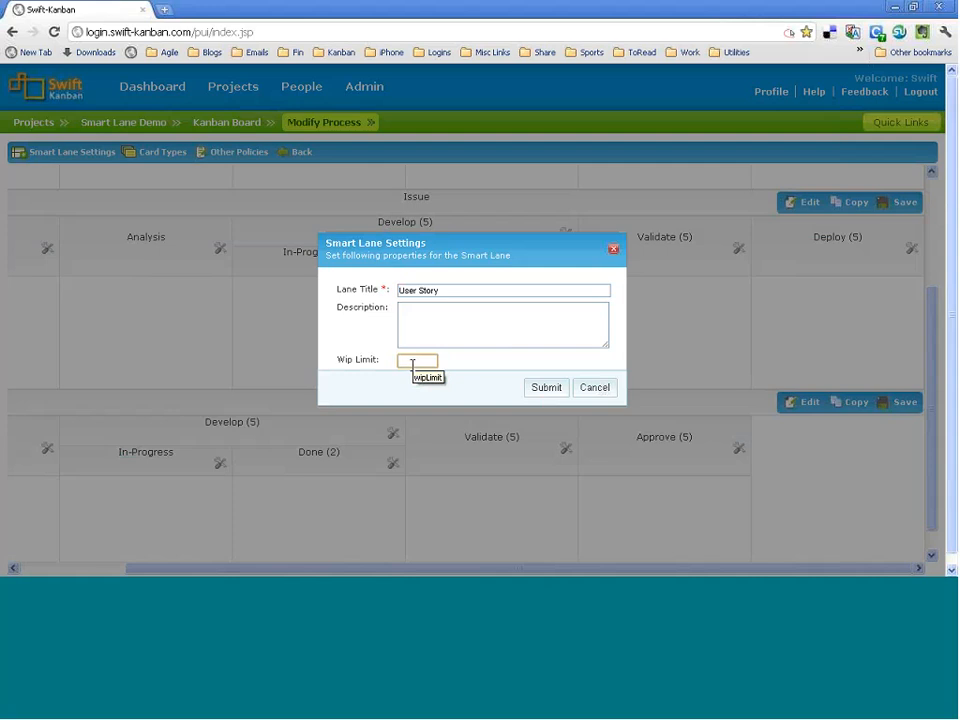
{"action": "type", "text": "-1"}
{"action": "key", "text": "BackSpace"}
{"action": "key", "text": "BackSpace"}
{"action": "type", "text": "3"}
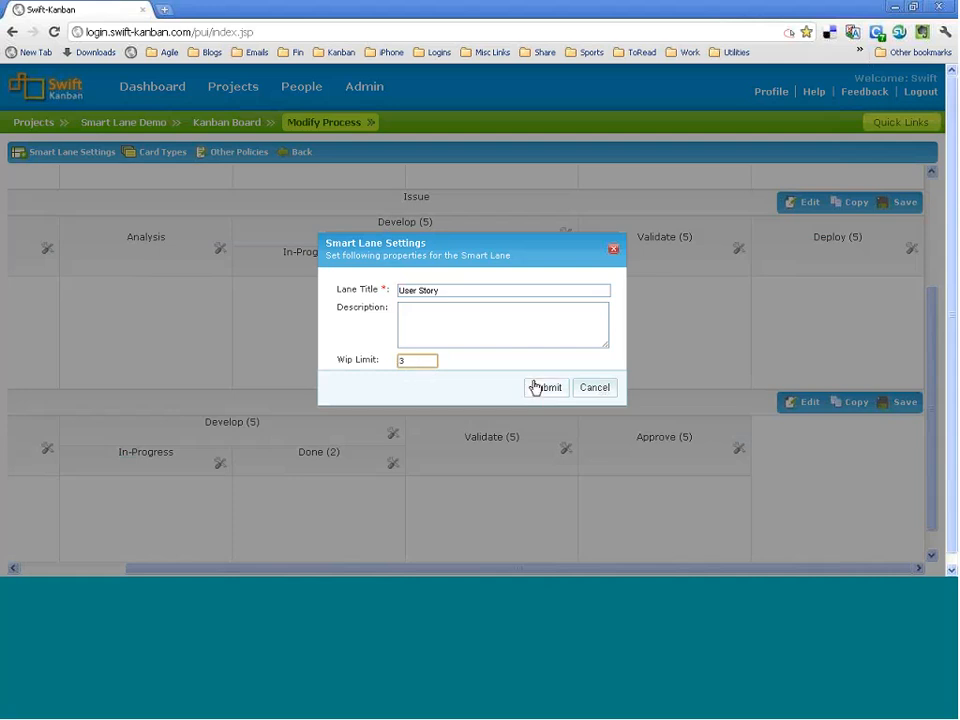
{"action": "left_click", "coordinate": [546, 390]}
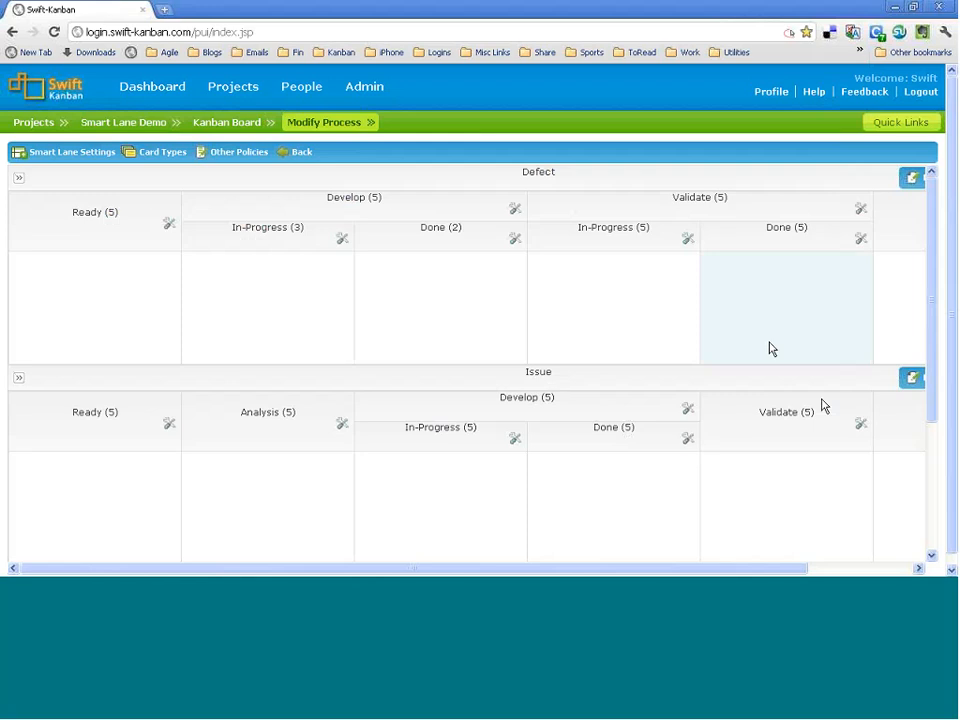
Return to the Kanban board and add a Defects card titled "New defect" to the Ready lane with Medium priority
{"action": "left_click", "coordinate": [875, 567]}
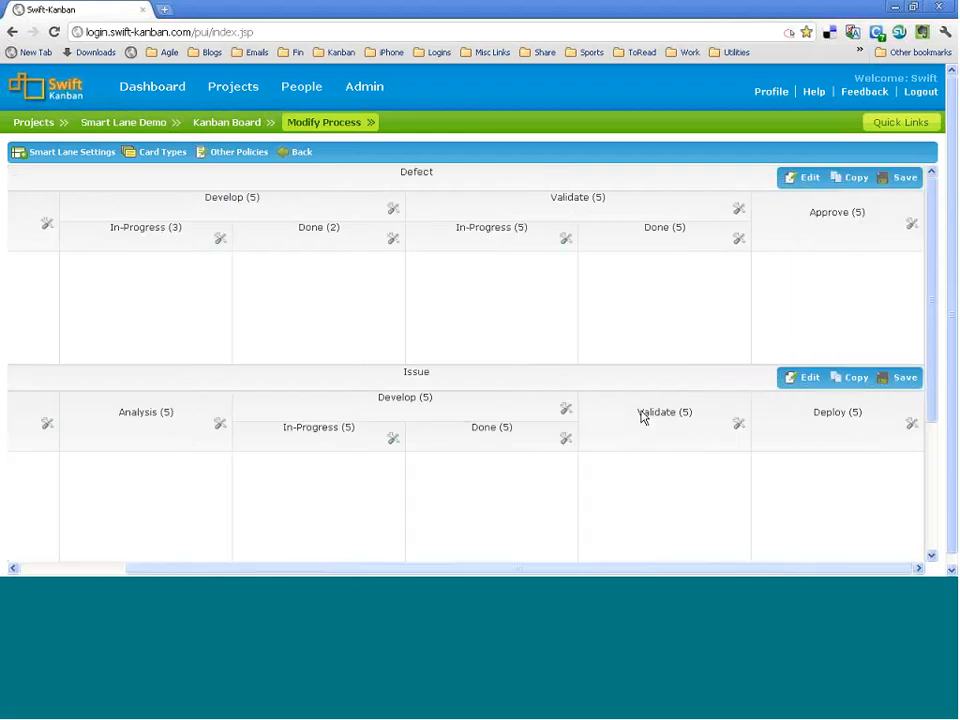
{"action": "left_click", "coordinate": [298, 155]}
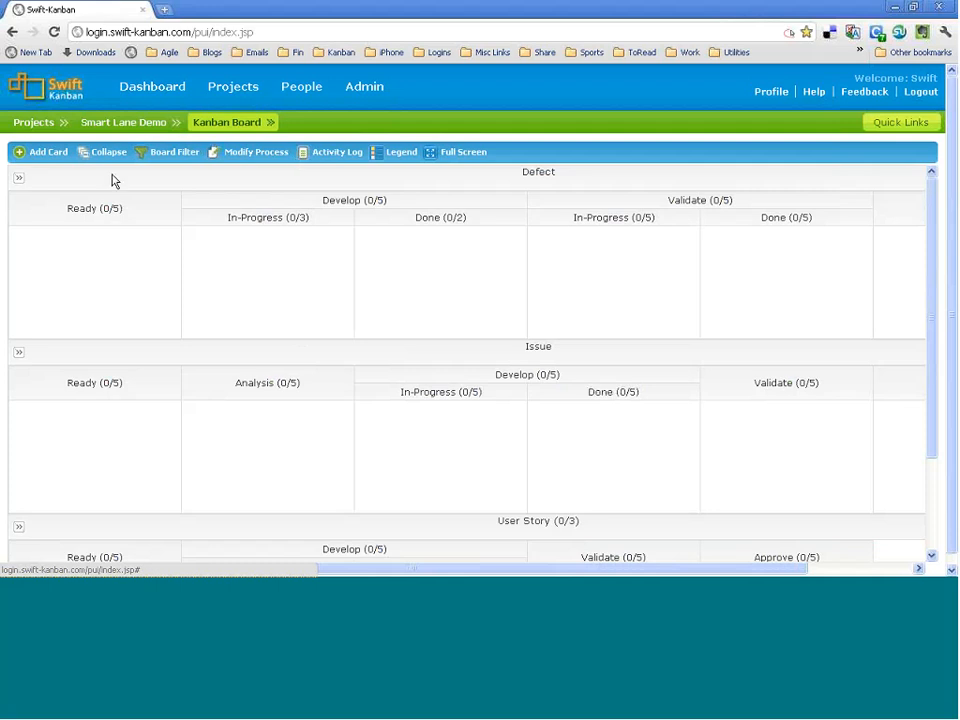
{"action": "left_click", "coordinate": [43, 153]}
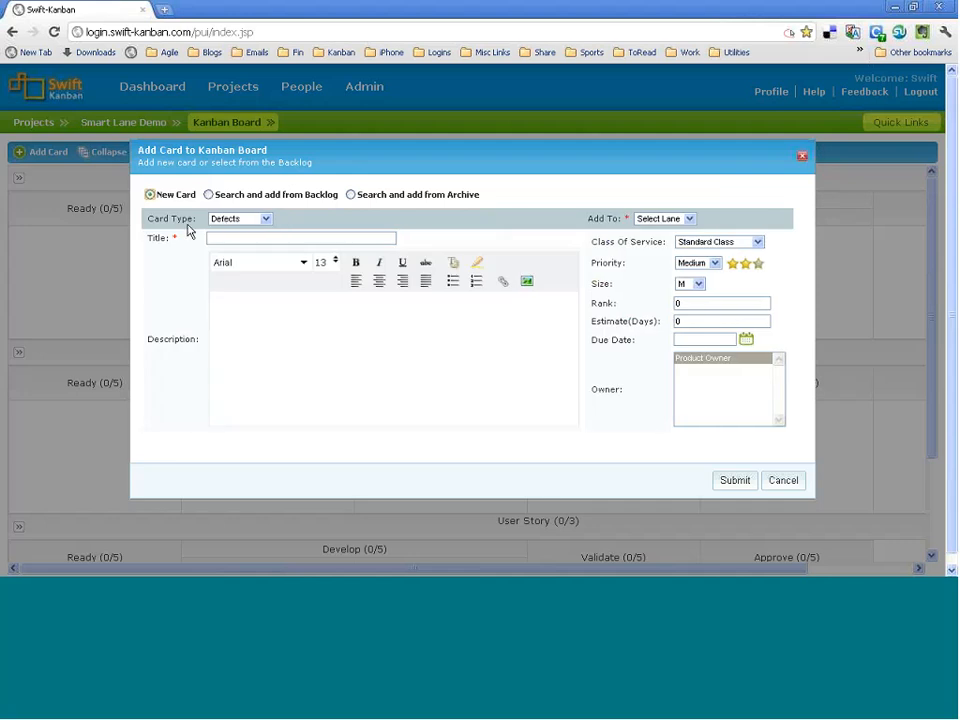
{"action": "left_click", "coordinate": [236, 220]}
{"action": "left_click", "coordinate": [236, 231]}
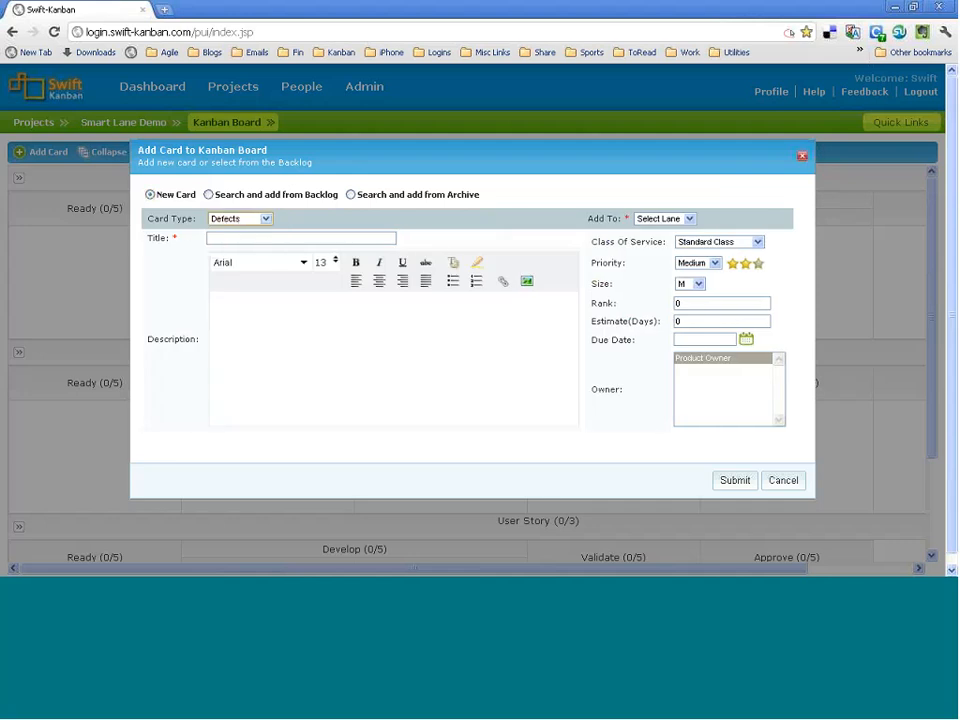
{"action": "left_click", "coordinate": [668, 219]}
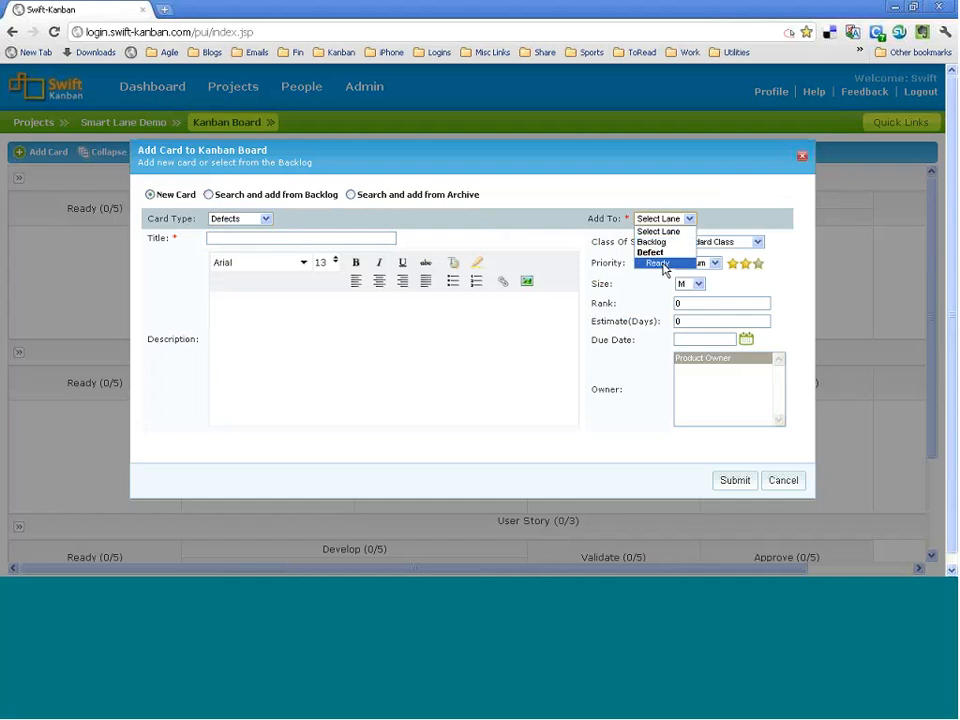
{"action": "left_click", "coordinate": [663, 264]}
{"action": "left_click", "coordinate": [332, 238]}
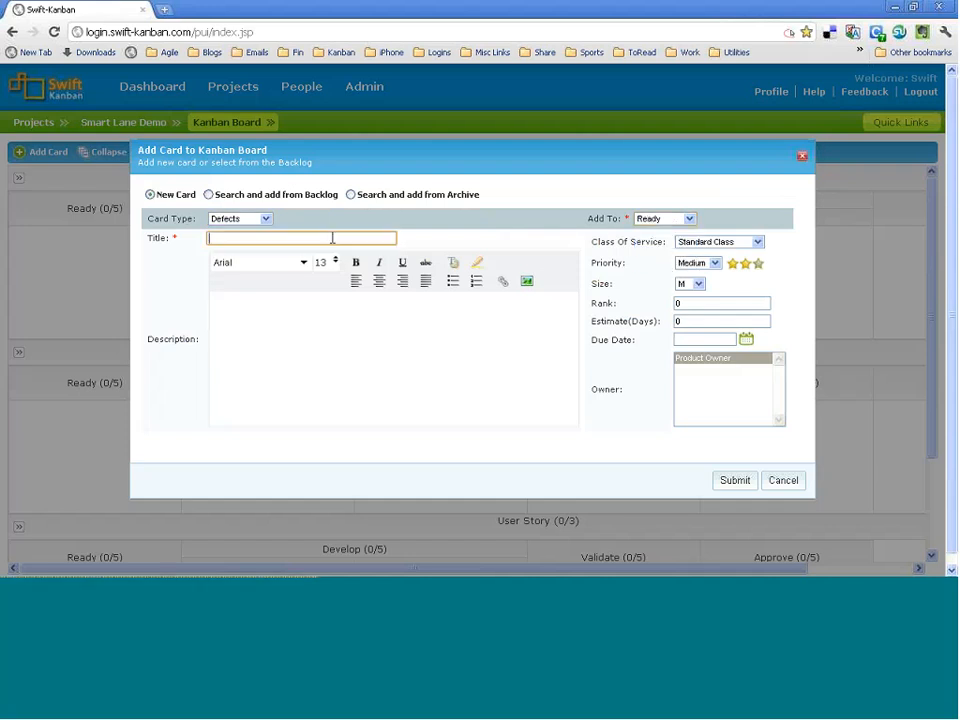
{"action": "type", "text": "New defect"}
{"action": "left_click", "coordinate": [693, 264]}
{"action": "left_click", "coordinate": [692, 297]}
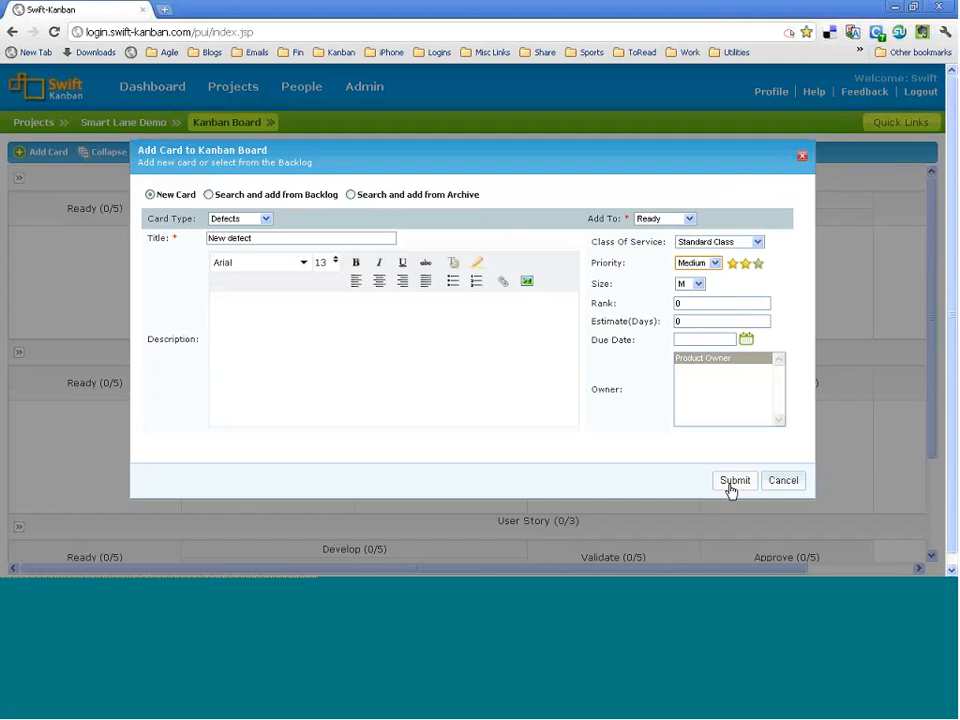
{"action": "left_click", "coordinate": [731, 484]}
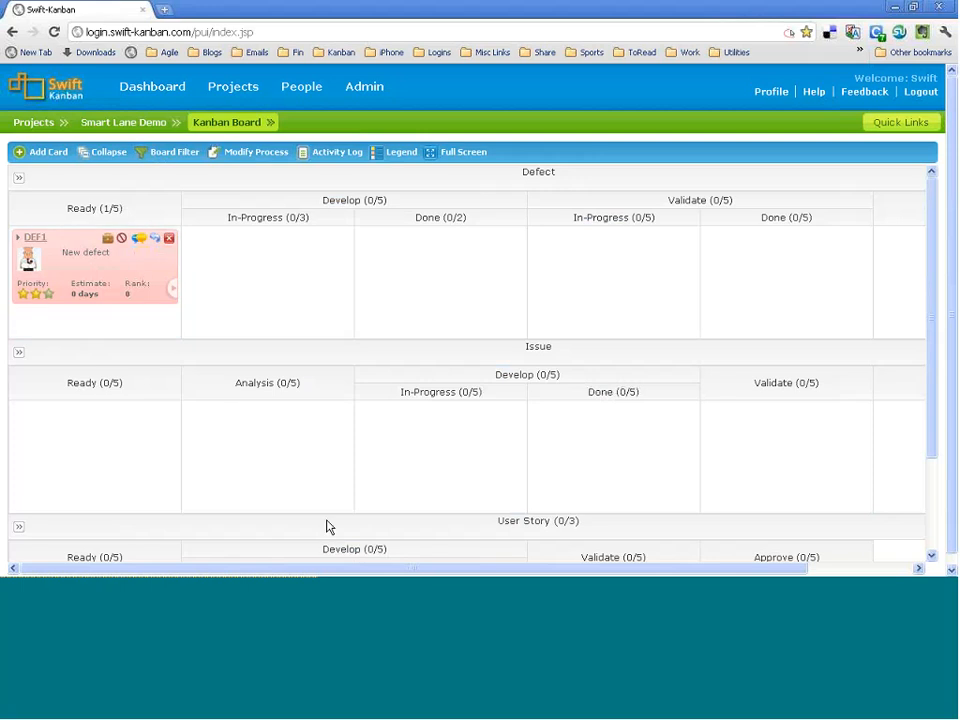
Try to move the New defect card into the In-Progress sublane of the Issue Smart Lane and dismiss the message
{"action": "left_click_drag", "start_coordinate": [145, 276], "coordinate": [366, 480]}
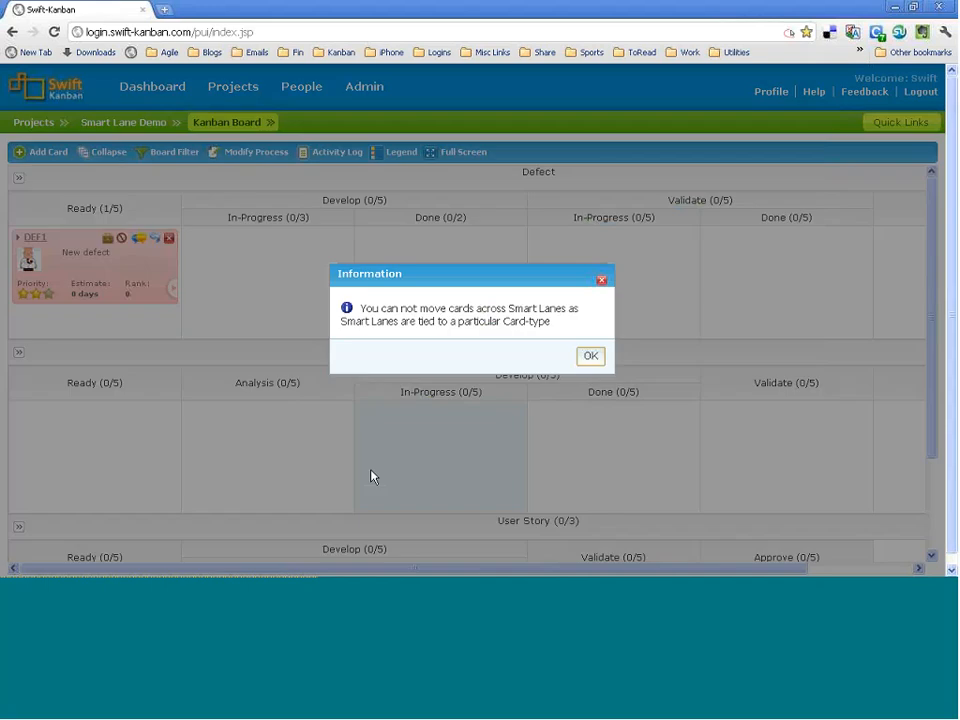
{"action": "left_click", "coordinate": [591, 357]}
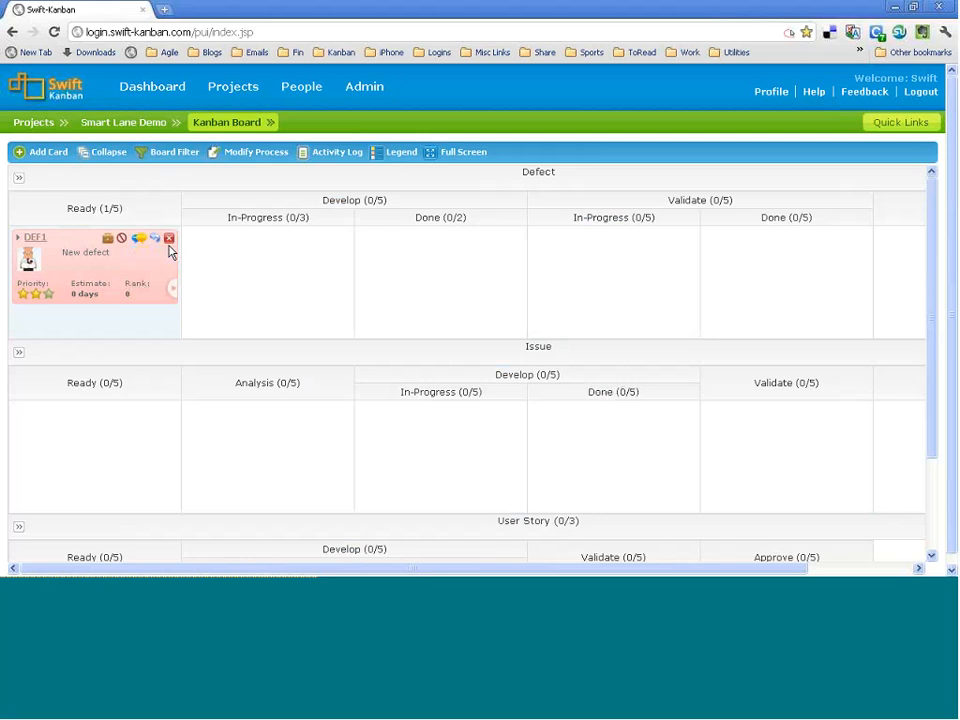
Open the Kanban board of the SmartLanes By Class Of Services project
{"action": "left_click", "coordinate": [228, 92]}
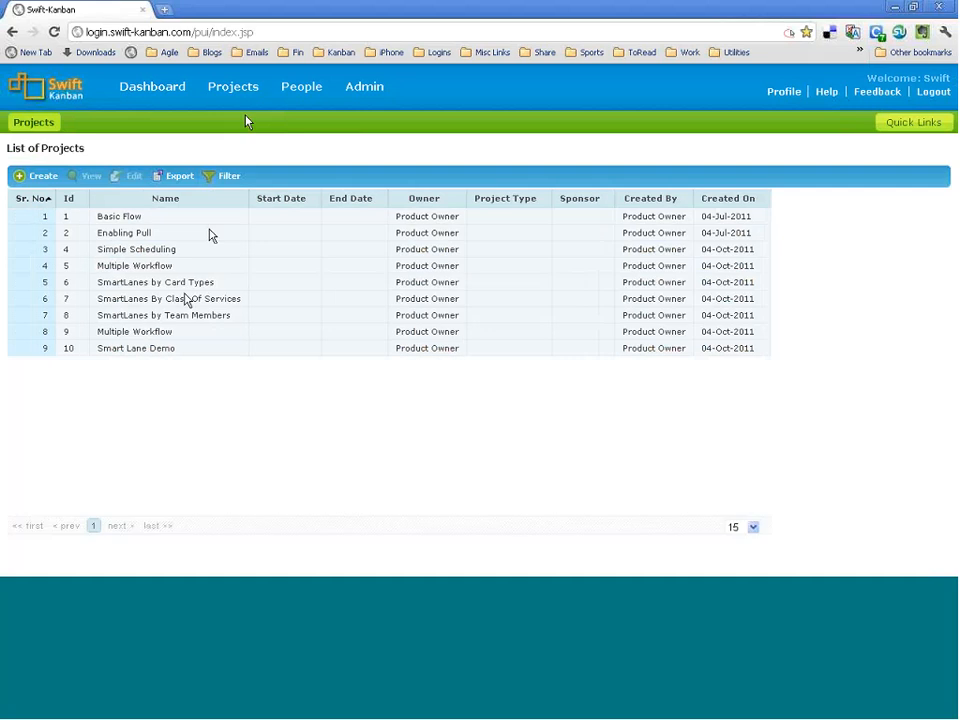
{"action": "double_click", "coordinate": [179, 300]}
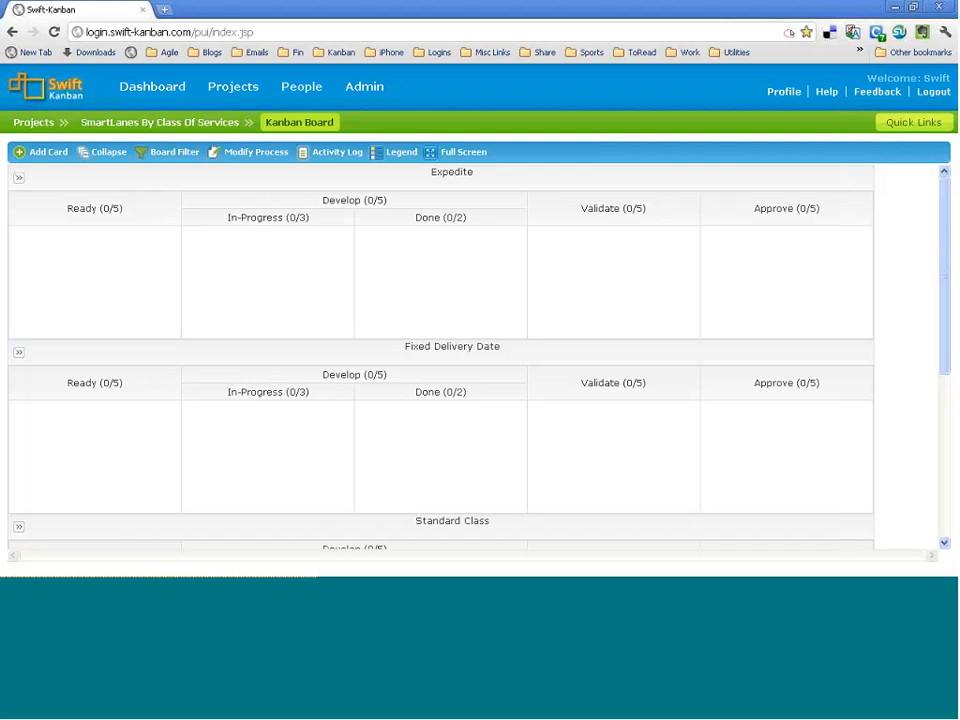
Check which card attribute defines this project's Smart Lanes and look through the lanes on its Kanban board
{"action": "left_click", "coordinate": [250, 152]}
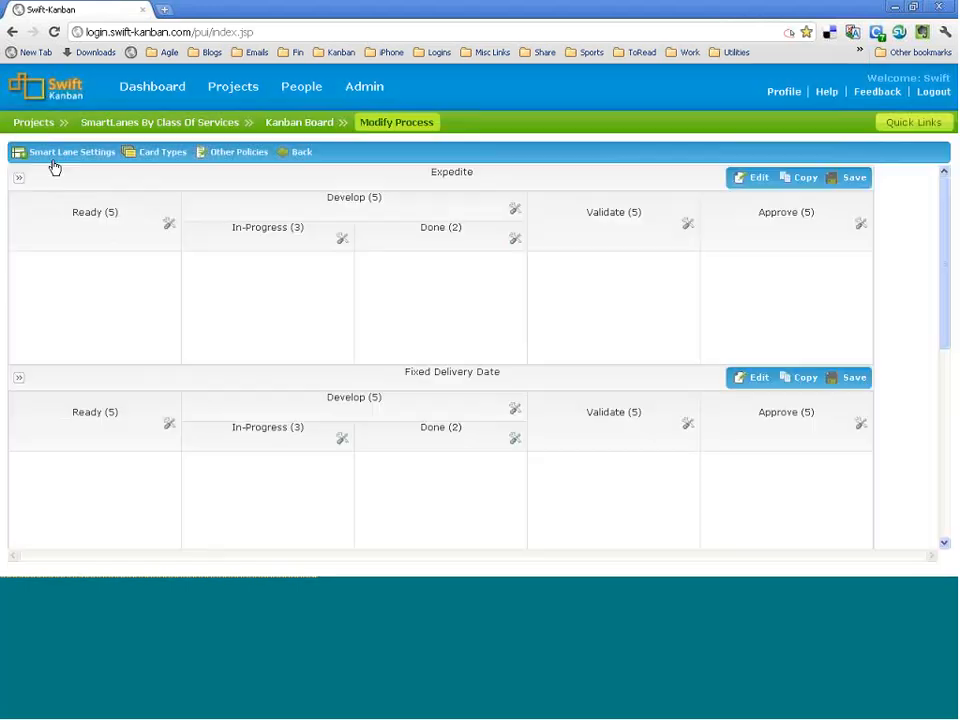
{"action": "left_click", "coordinate": [54, 156]}
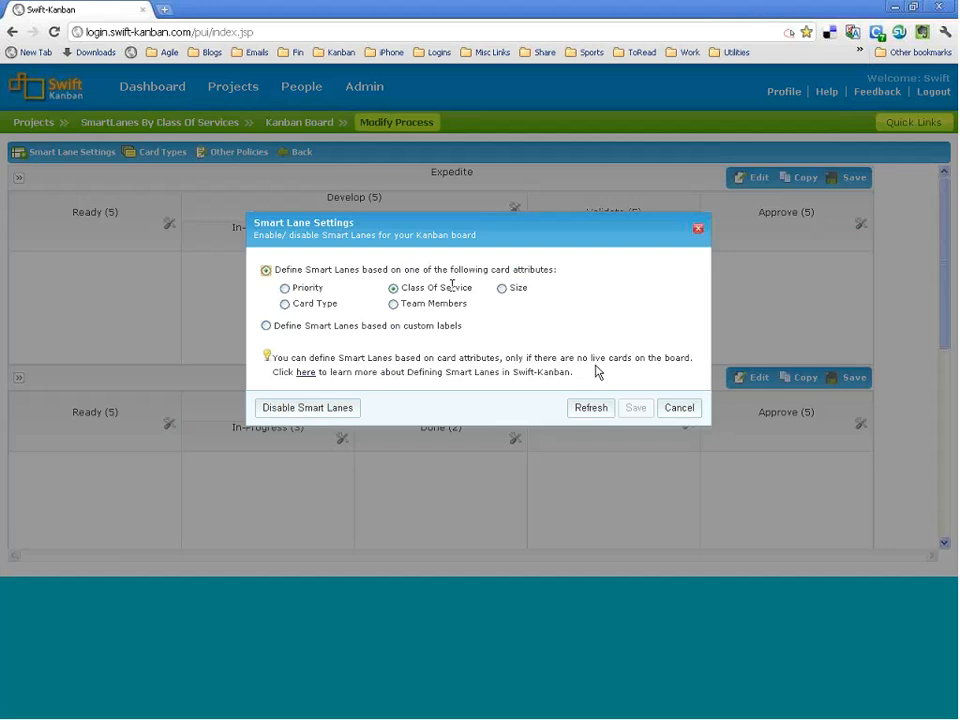
{"action": "left_click", "coordinate": [679, 409]}
{"action": "left_click", "coordinate": [303, 152]}
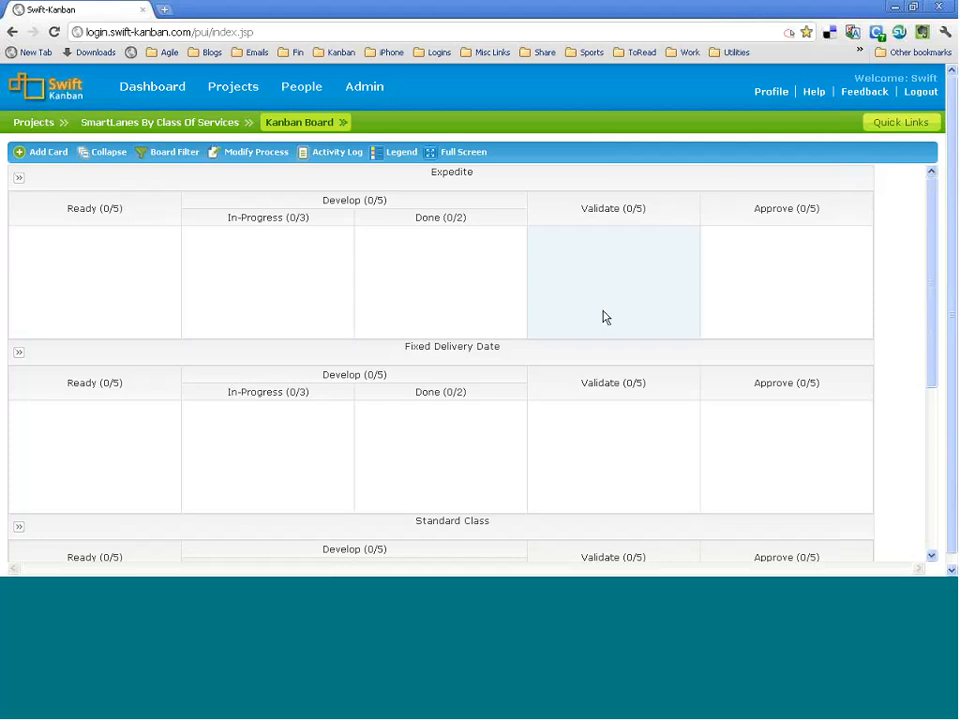
{"action": "left_click_drag", "start_coordinate": [929, 302], "coordinate": [940, 400]}
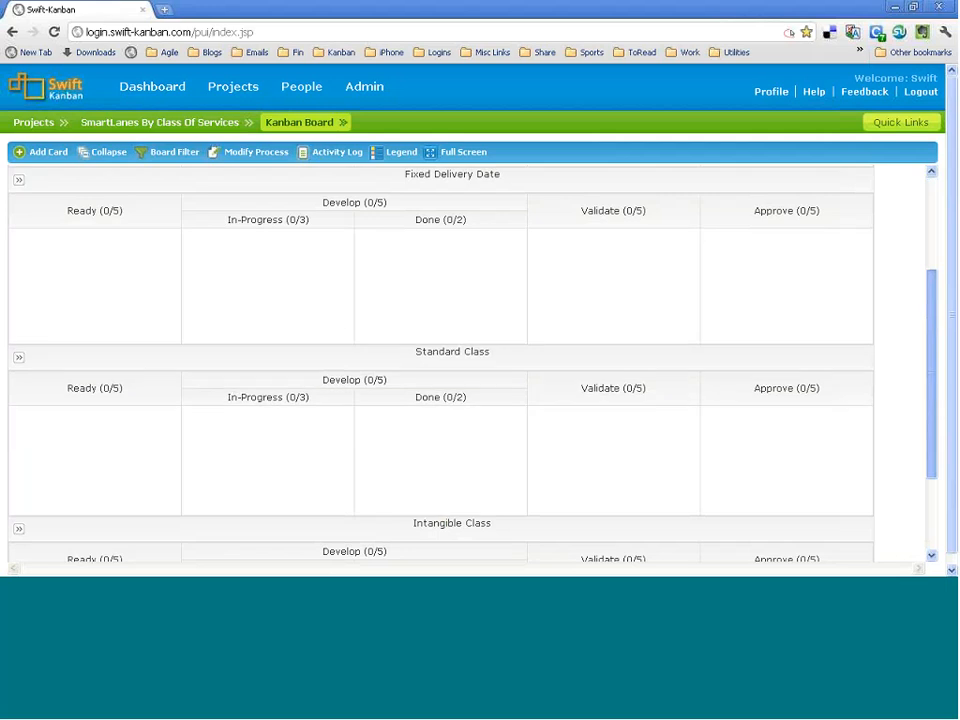
{"action": "scroll", "coordinate": [930, 266], "scroll_direction": "up", "scroll_amount": 2}
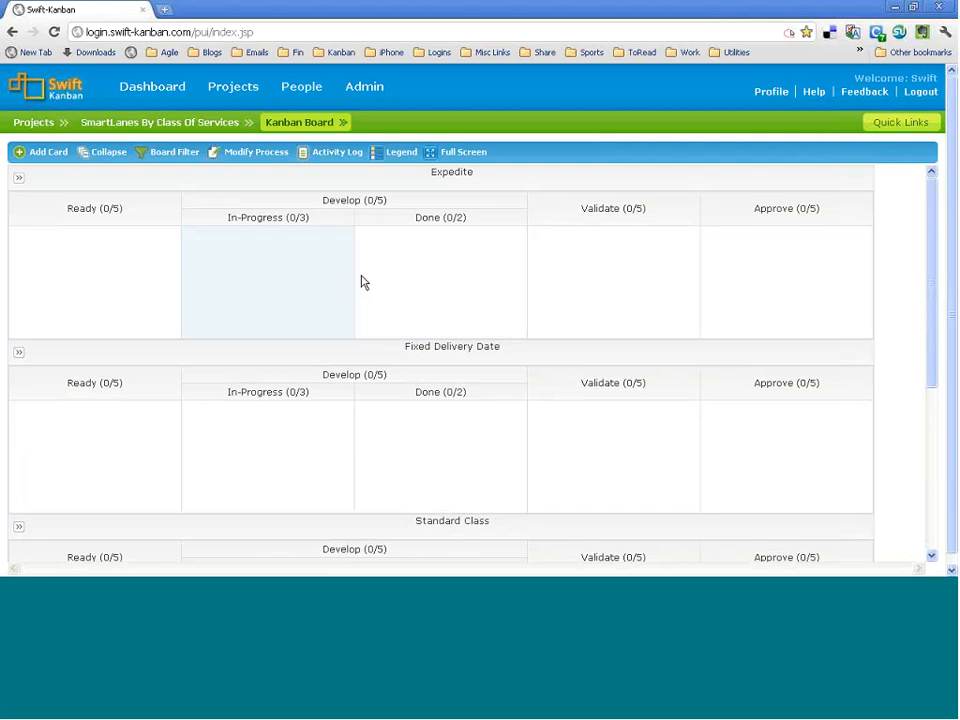
Unselect the Spike card type for the SmartLanes By Class Of Services project and return to its process definition
{"action": "left_click", "coordinate": [38, 153]}
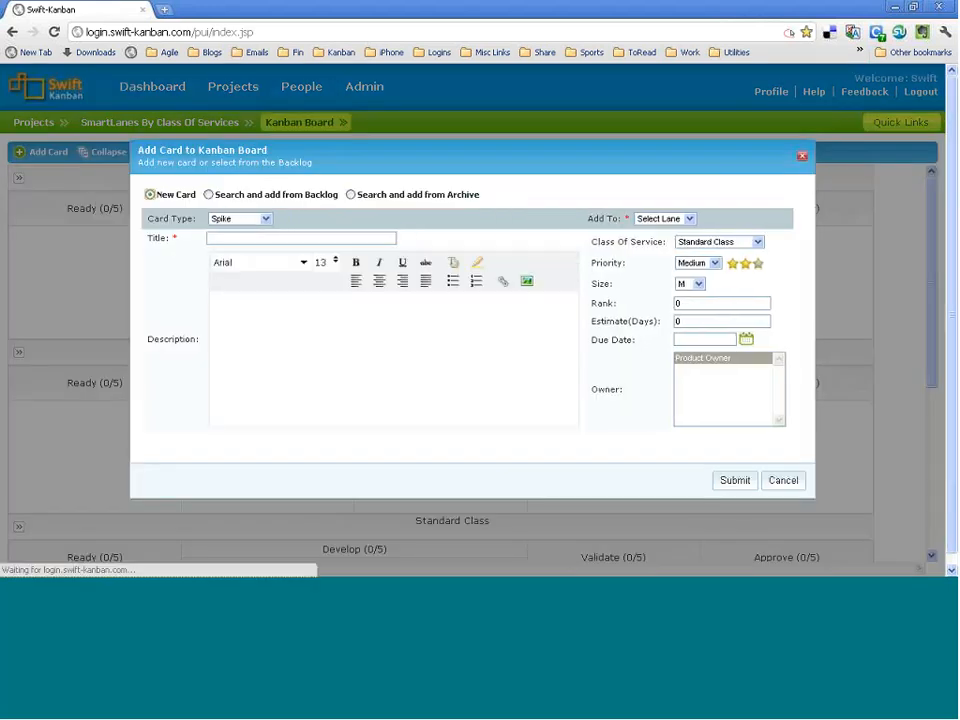
{"action": "left_click", "coordinate": [802, 158]}
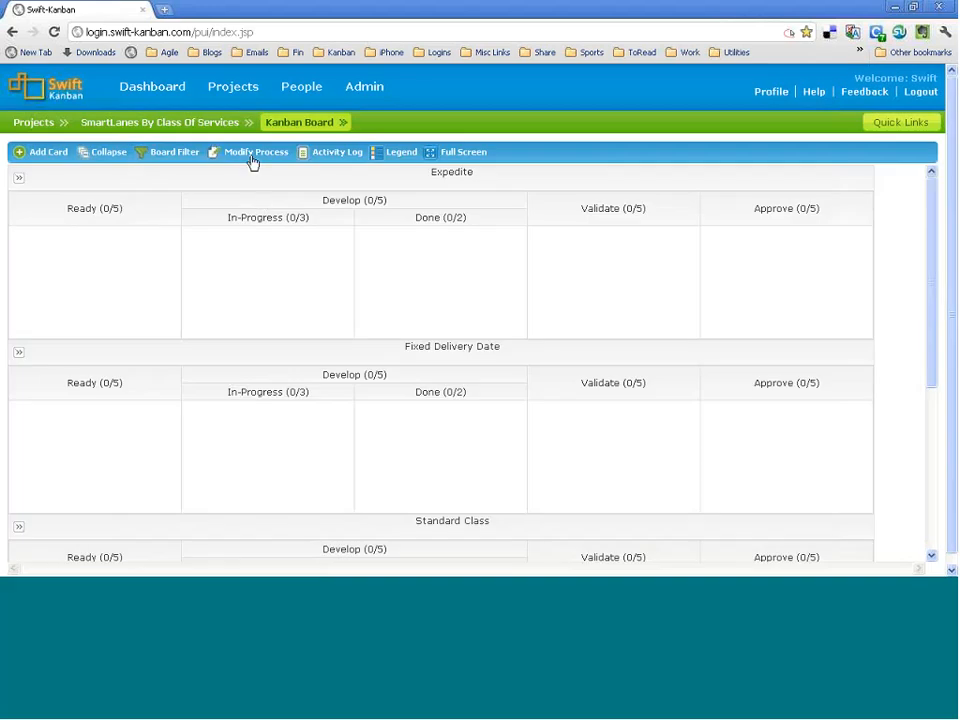
{"action": "left_click", "coordinate": [252, 155]}
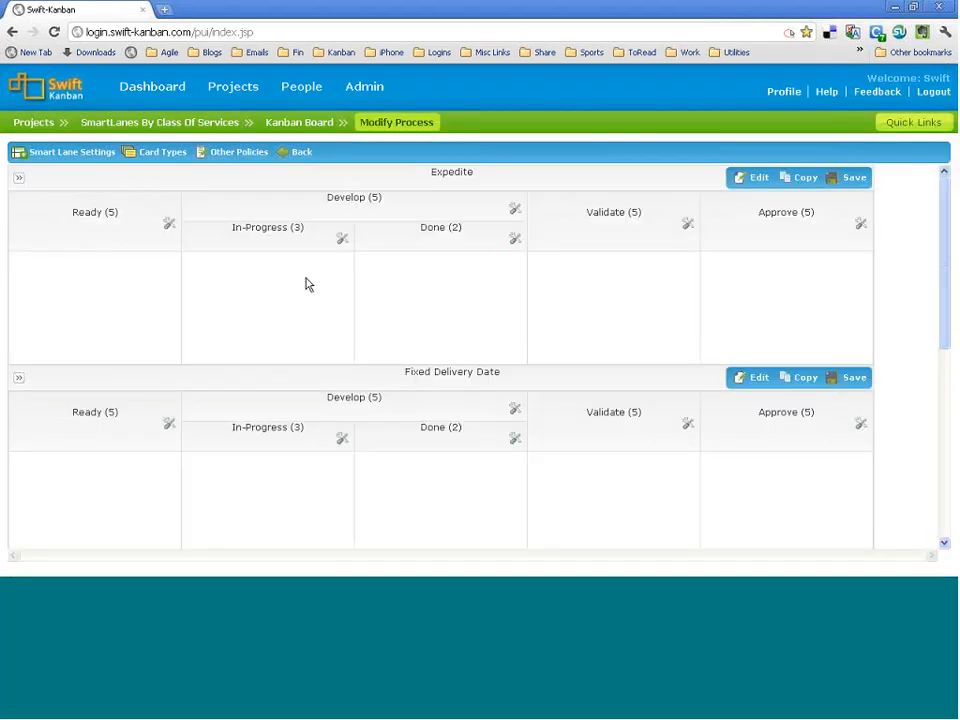
{"action": "left_click", "coordinate": [151, 154]}
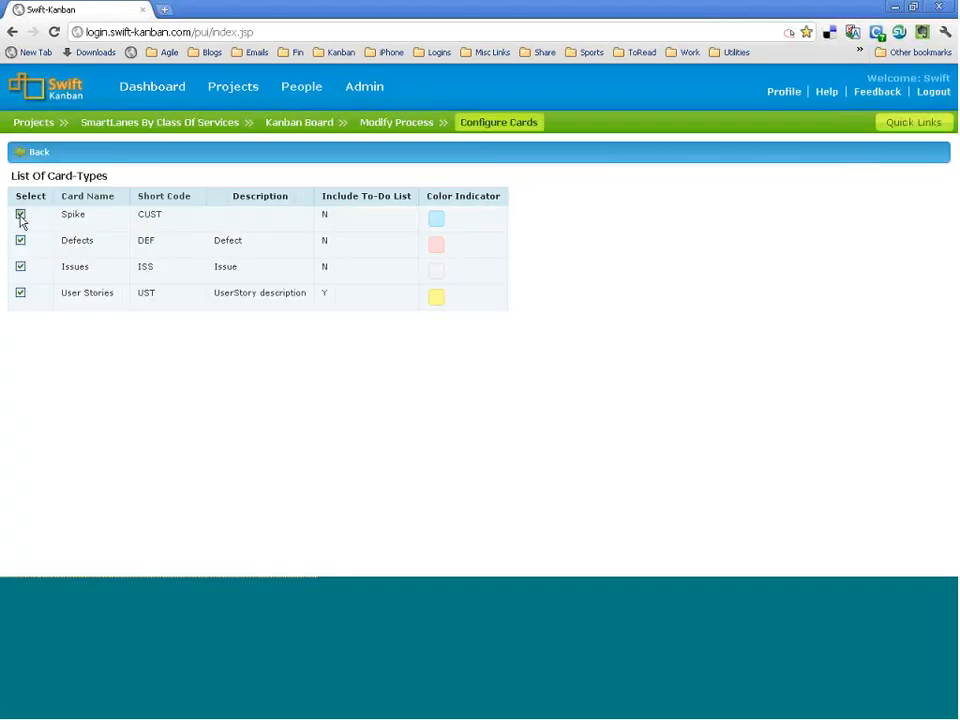
{"action": "left_click", "coordinate": [20, 214]}
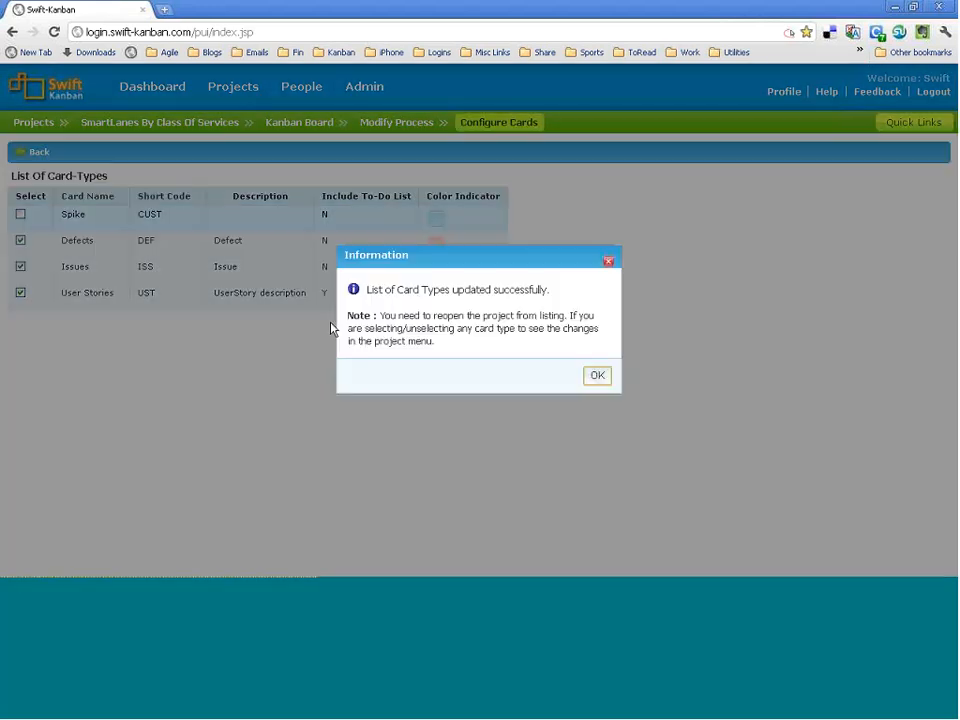
{"action": "left_click", "coordinate": [598, 376]}
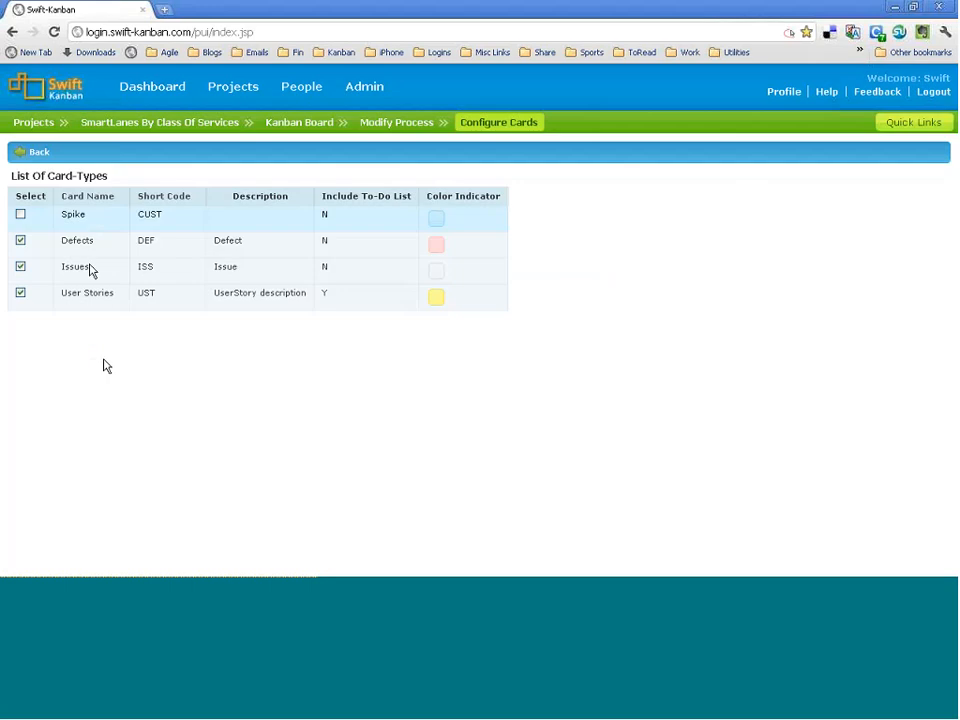
{"action": "left_click", "coordinate": [36, 154]}
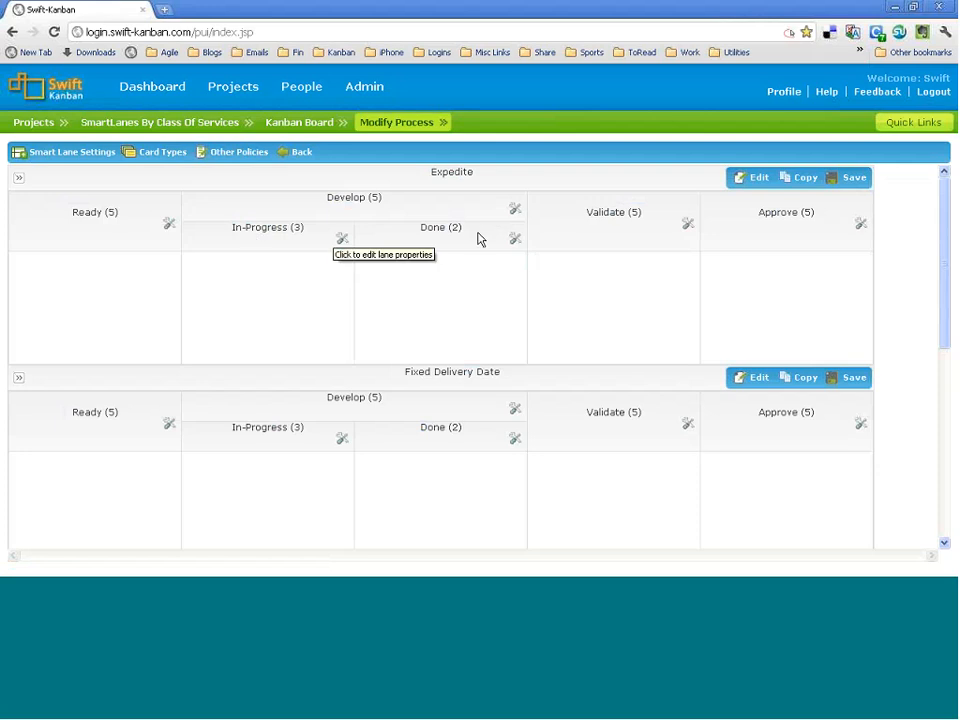
Delete the In-Progress and Done sublanes of Develop in the Expedite Smart Lane and save its process definition
{"action": "left_click", "coordinate": [343, 241]}
{"action": "left_click", "coordinate": [322, 266]}
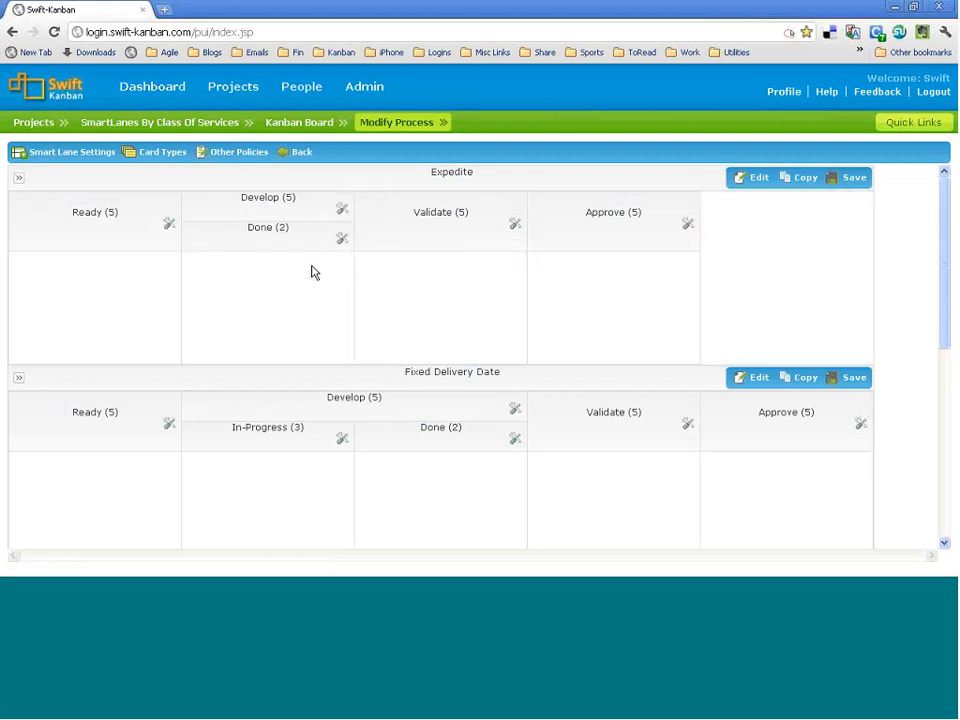
{"action": "left_click", "coordinate": [342, 238]}
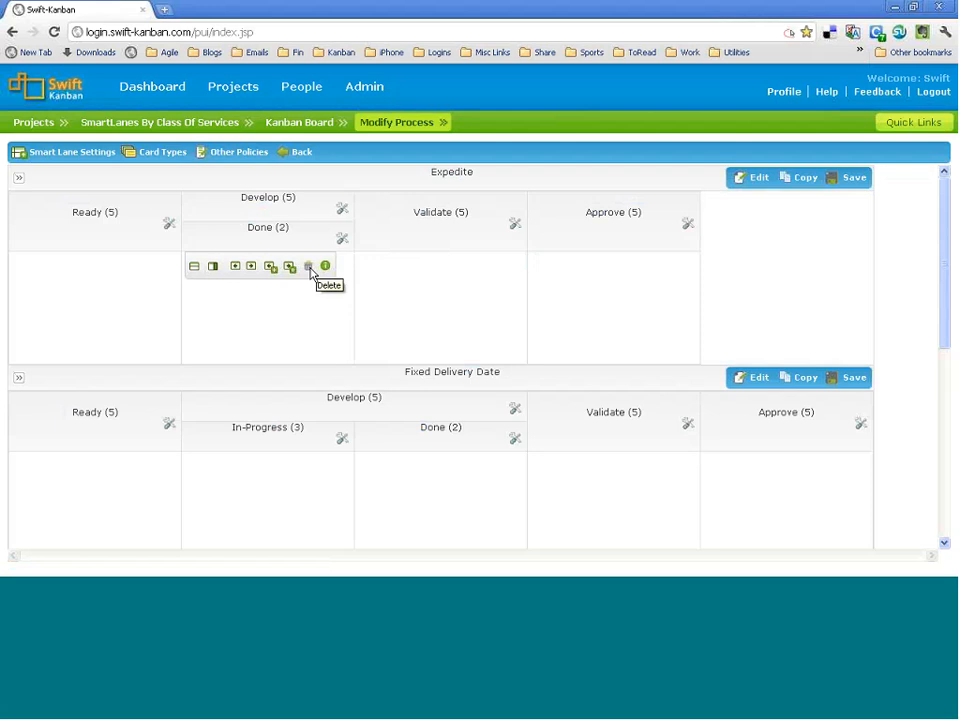
{"action": "left_click", "coordinate": [322, 266]}
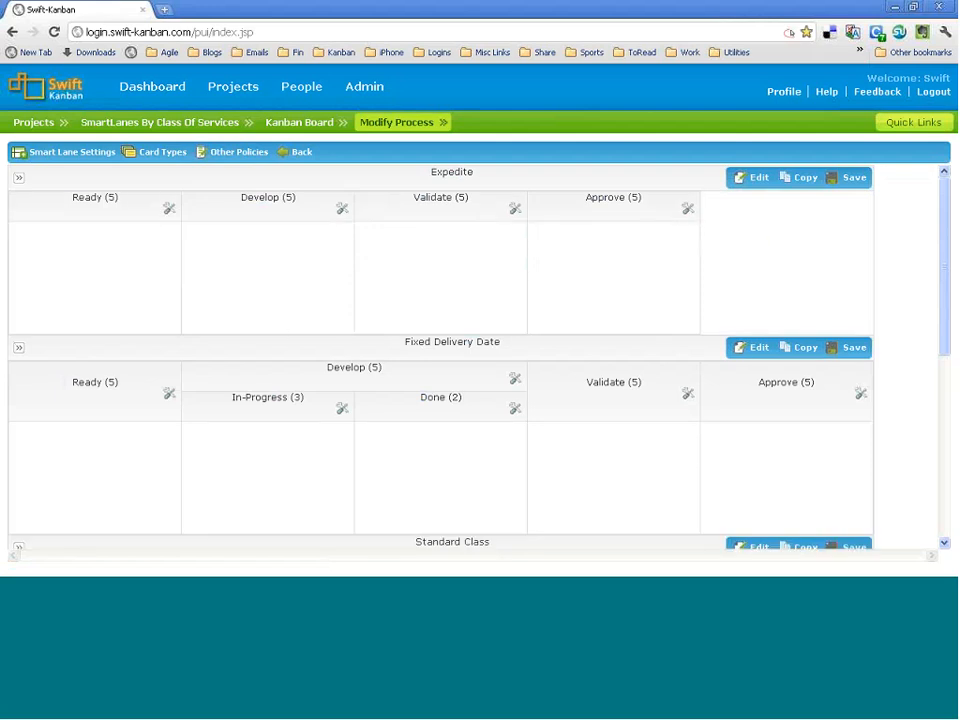
{"action": "left_click", "coordinate": [855, 190]}
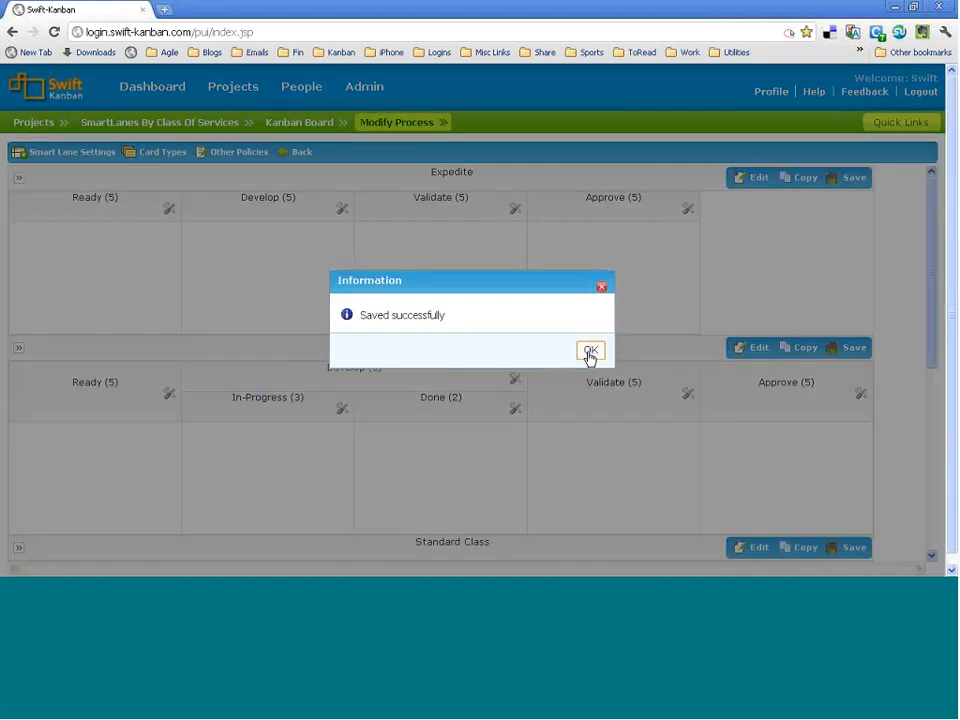
{"action": "left_click", "coordinate": [590, 352]}
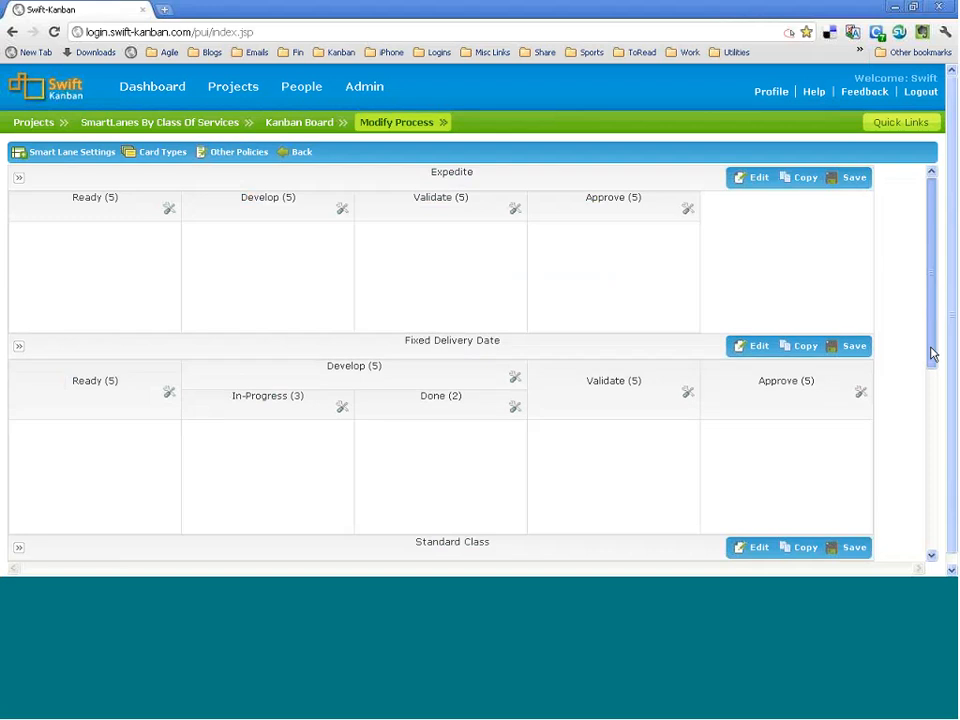
Split the Validate lane of the Fixed Delivery Date Smart Lane vertically into sublanes titled In-Progres and Done
{"action": "scroll", "coordinate": [932, 352], "scroll_direction": "down", "scroll_amount": 2}
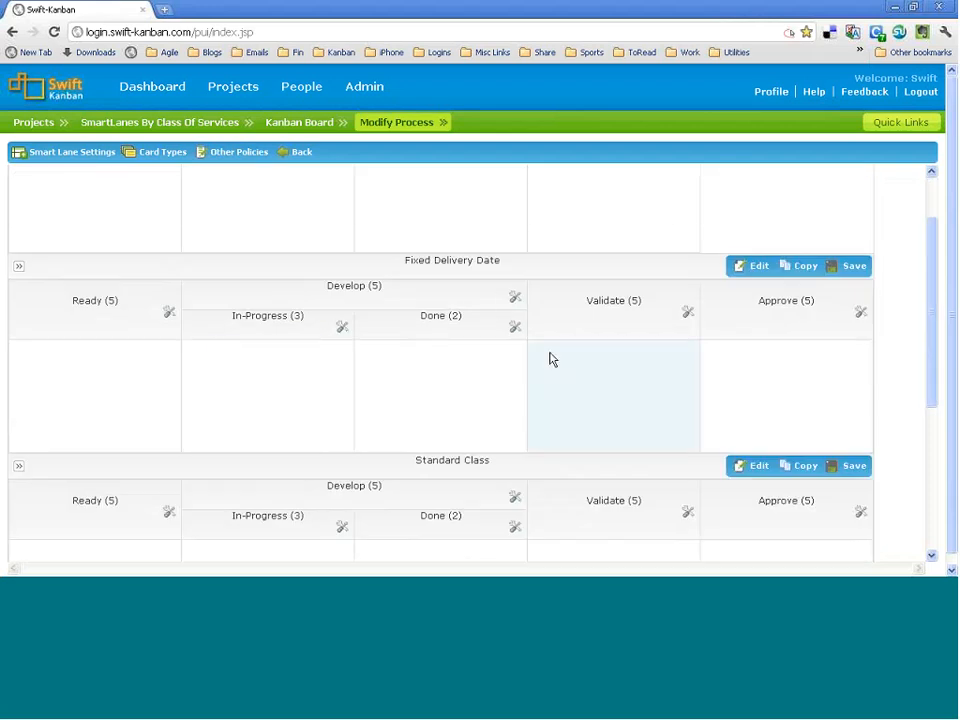
{"action": "left_click", "coordinate": [688, 313]}
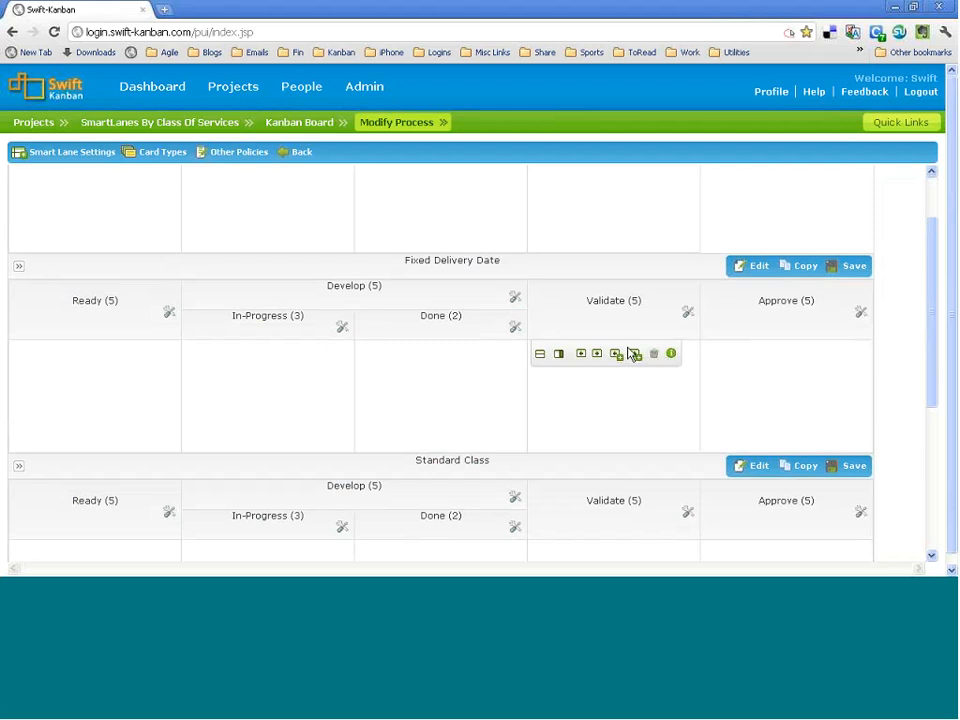
{"action": "left_click", "coordinate": [560, 355]}
{"action": "double_click", "coordinate": [617, 413]}
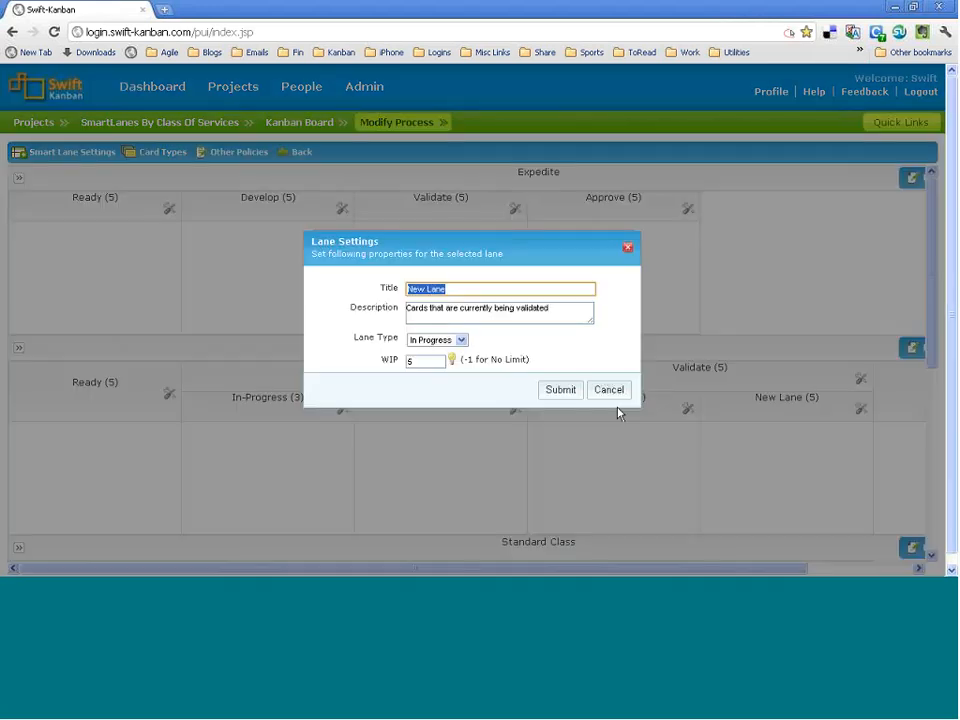
{"action": "type", "text": "In-Progres"}
{"action": "left_click", "coordinate": [567, 399]}
{"action": "double_click", "coordinate": [780, 428]}
{"action": "type", "text": "Done"}
{"action": "left_click", "coordinate": [553, 393]}
Split the Ready lane of the Fixed Delivery Date Smart Lane horizontally into sublanes titled This Week and Next Week
{"action": "left_click", "coordinate": [169, 397]}
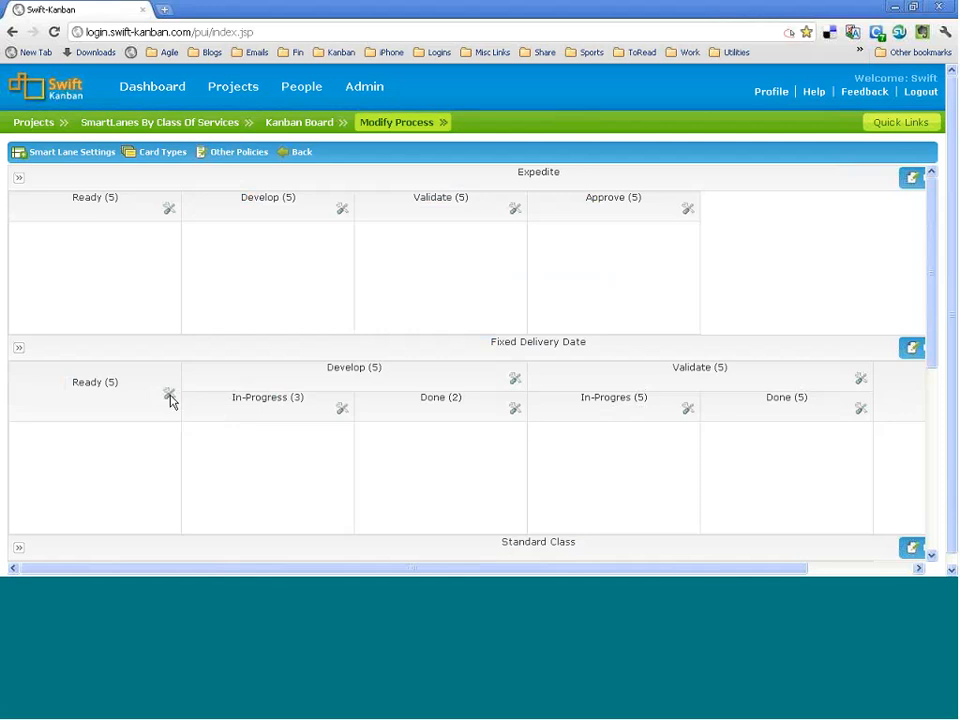
{"action": "left_click", "coordinate": [21, 435]}
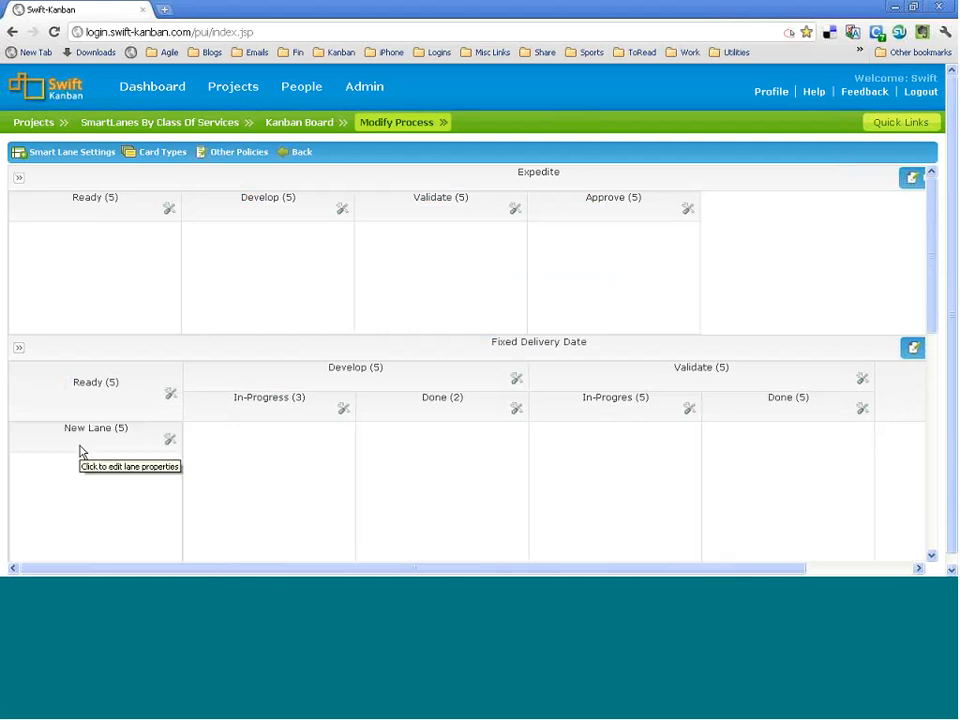
{"action": "left_click", "coordinate": [81, 448]}
{"action": "type", "text": "T"}
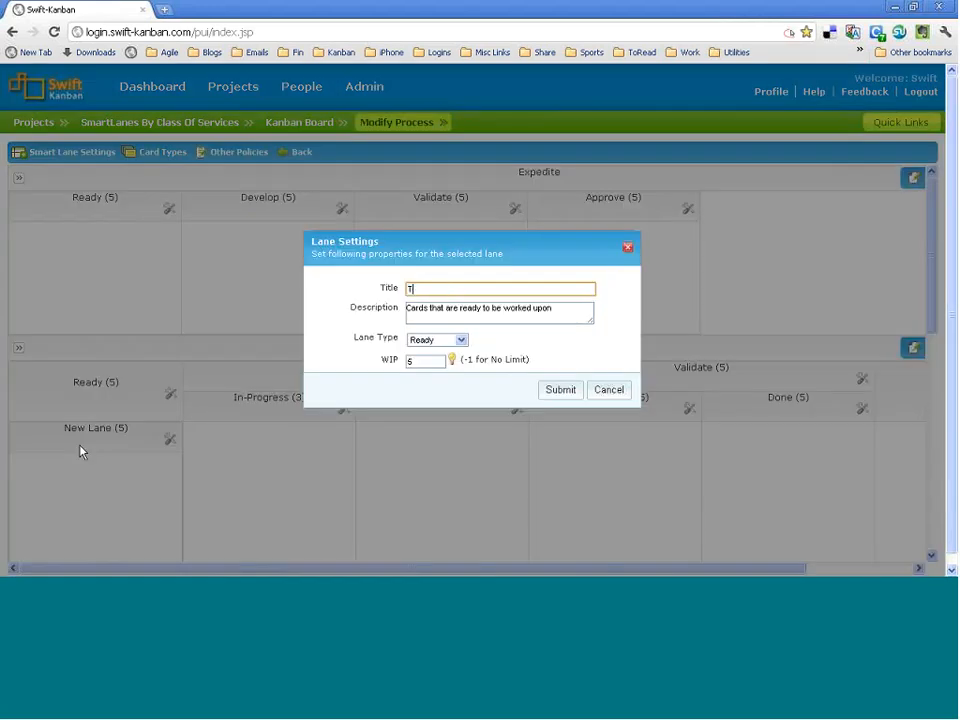
{"action": "type", "text": "his Week"}
{"action": "left_click", "coordinate": [562, 390]}
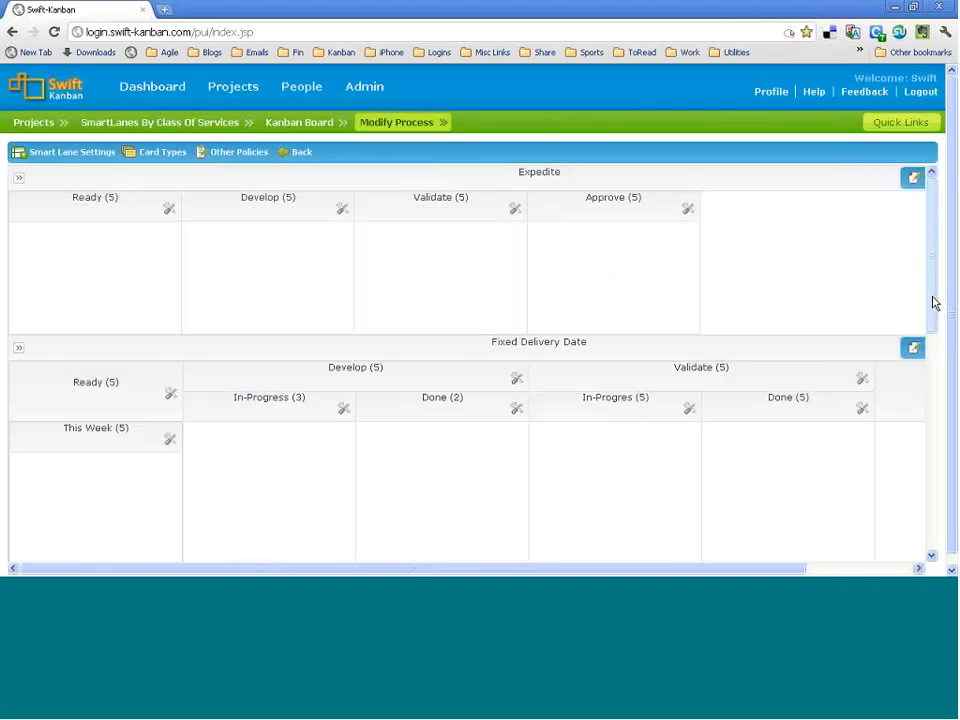
{"action": "left_click_drag", "start_coordinate": [932, 303], "coordinate": [936, 383]}
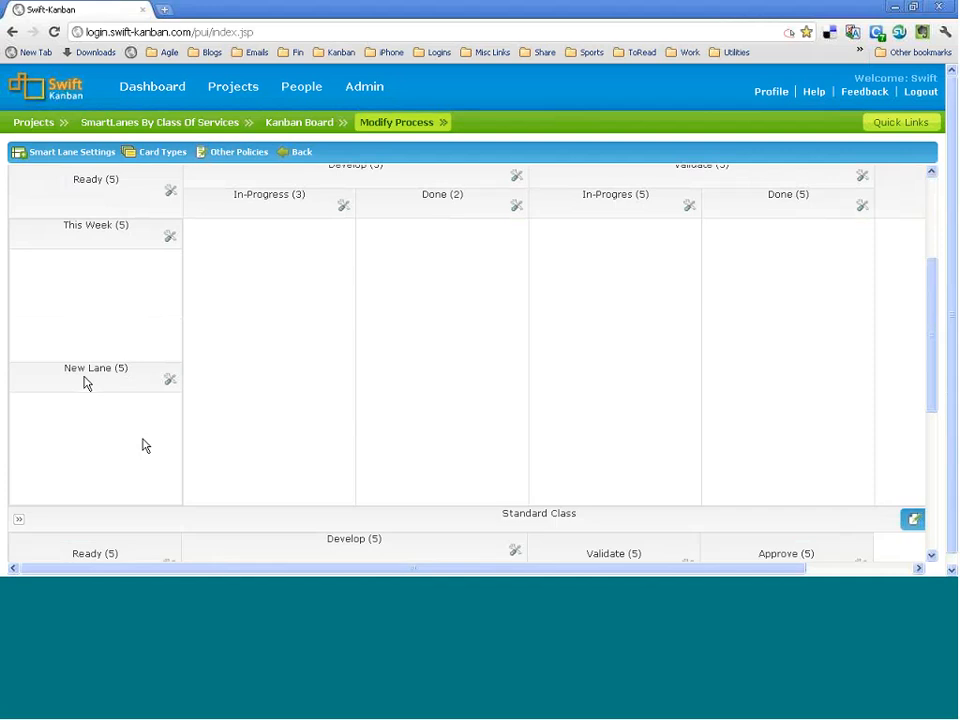
{"action": "double_click", "coordinate": [84, 376]}
{"action": "type", "text": "Next Week"}
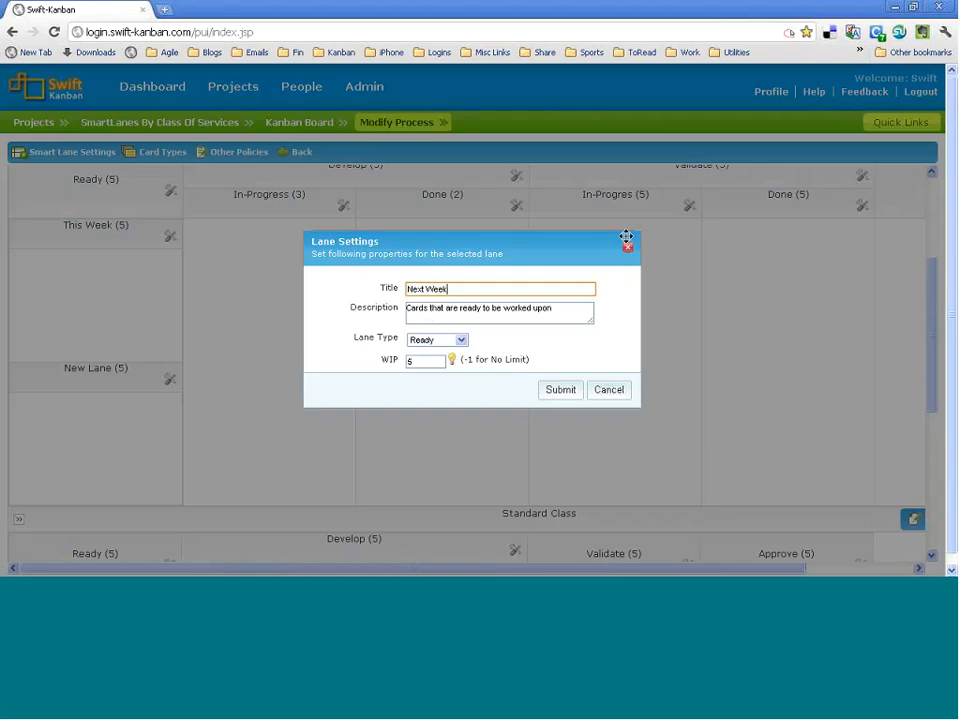
{"action": "left_click", "coordinate": [561, 390]}
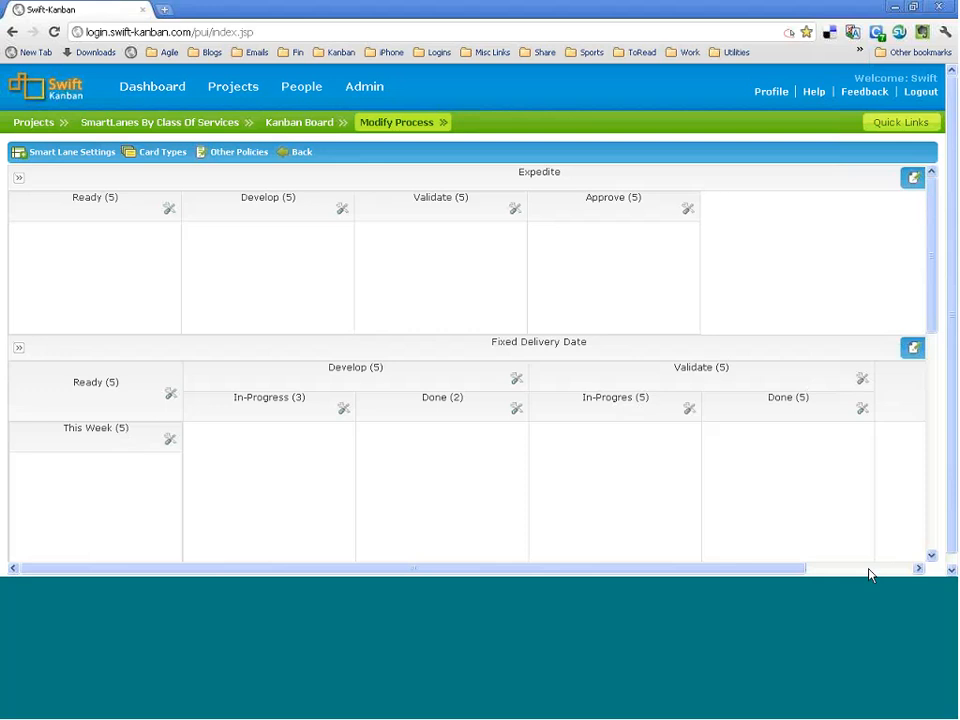
Save the Fixed Delivery Date process definition and return to the project's Kanban board
{"action": "left_click", "coordinate": [869, 574]}
{"action": "left_click", "coordinate": [906, 349]}
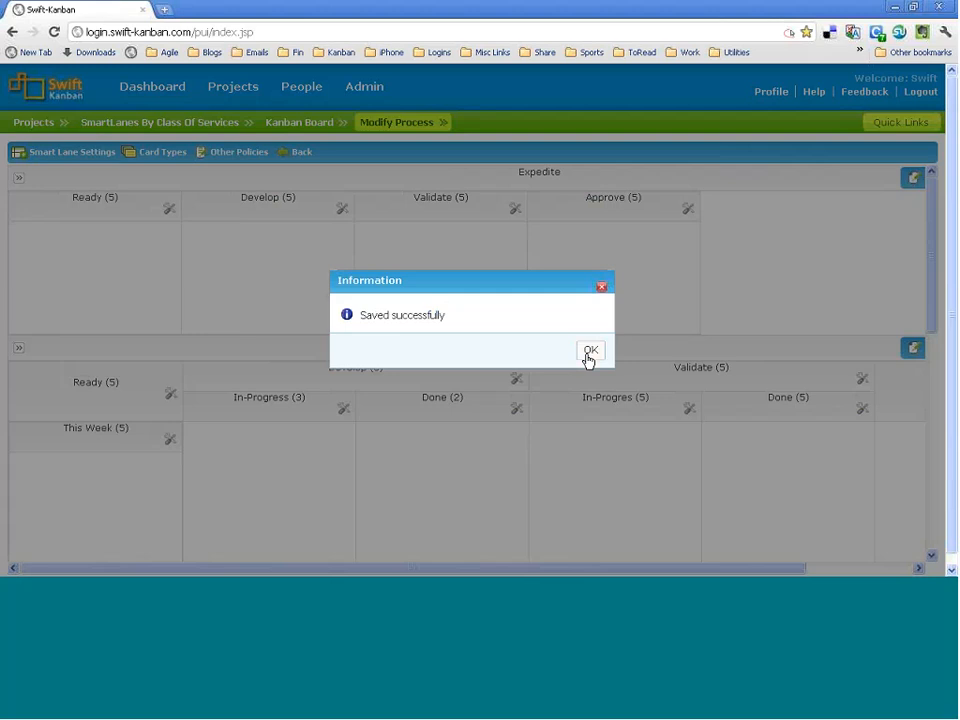
{"action": "left_click", "coordinate": [589, 349]}
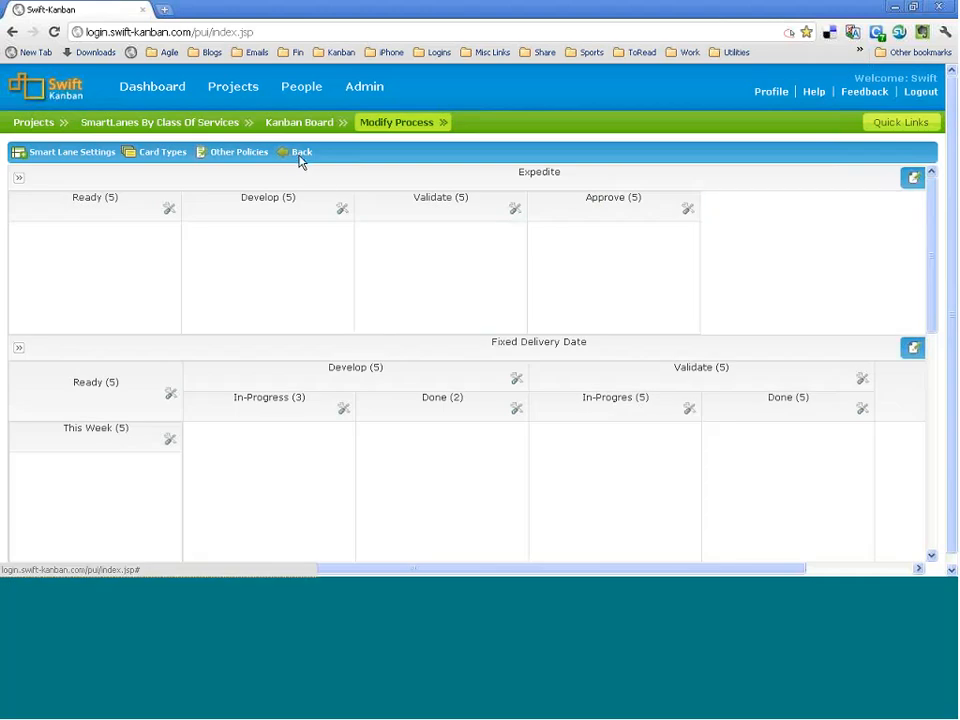
{"action": "left_click", "coordinate": [299, 155]}
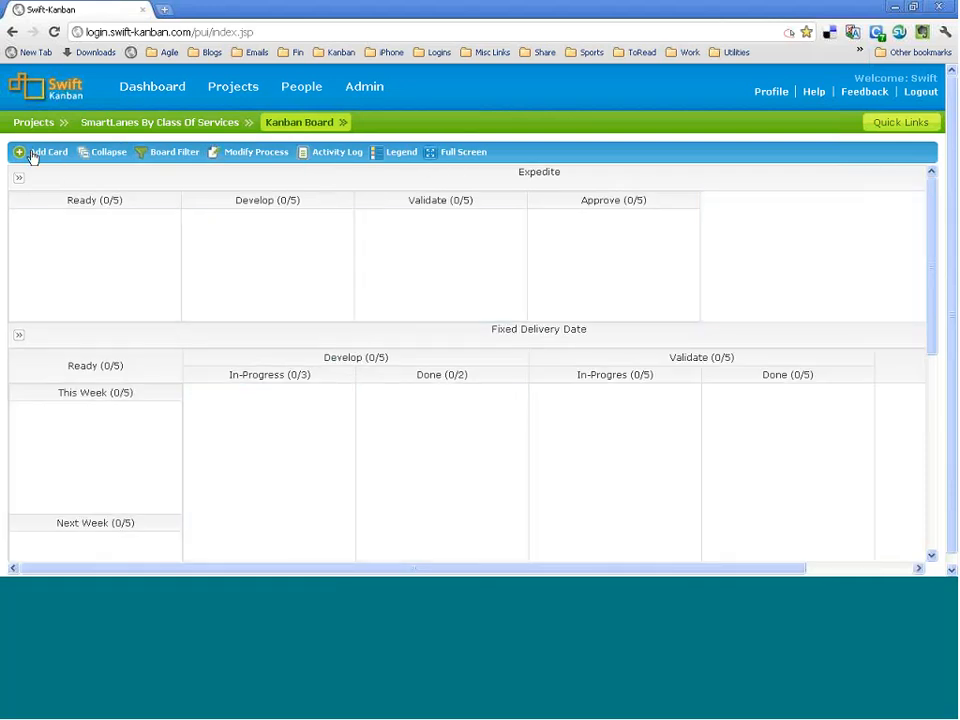
Start a new Defects card for the Kanban board with the title "Something is not working"
{"action": "left_click", "coordinate": [33, 155]}
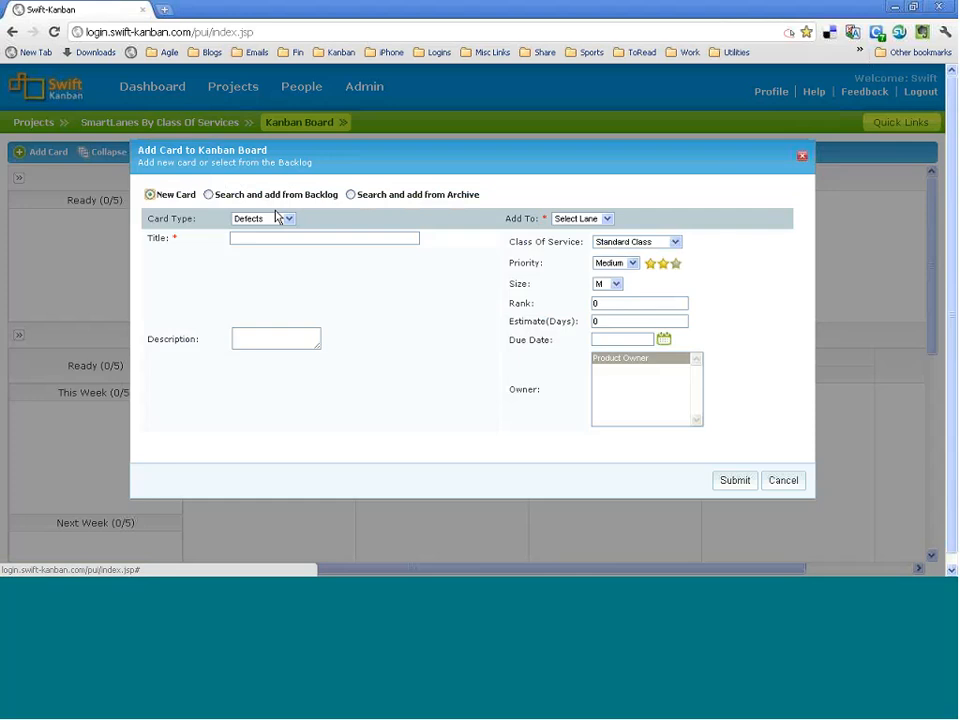
{"action": "left_click", "coordinate": [252, 238]}
{"action": "type", "text": "Defect"}
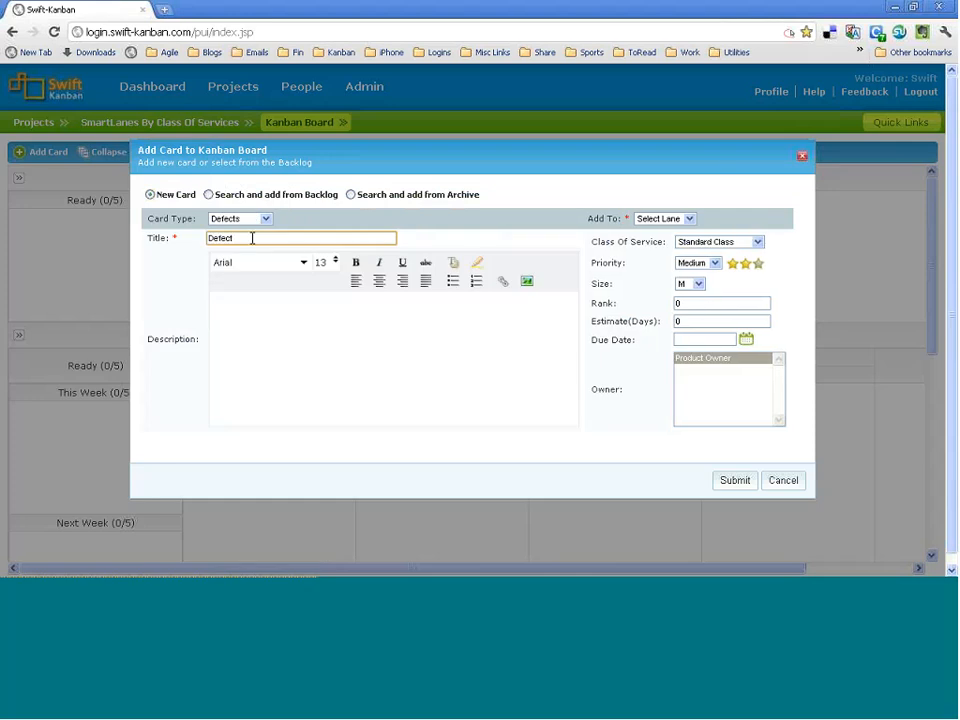
{"action": "key", "text": "ctrl+a"}
{"action": "type", "text": "Something is not working"}
Set the new card's class of service to Expedite and its destination lane to Ready
{"action": "left_click", "coordinate": [719, 243]}
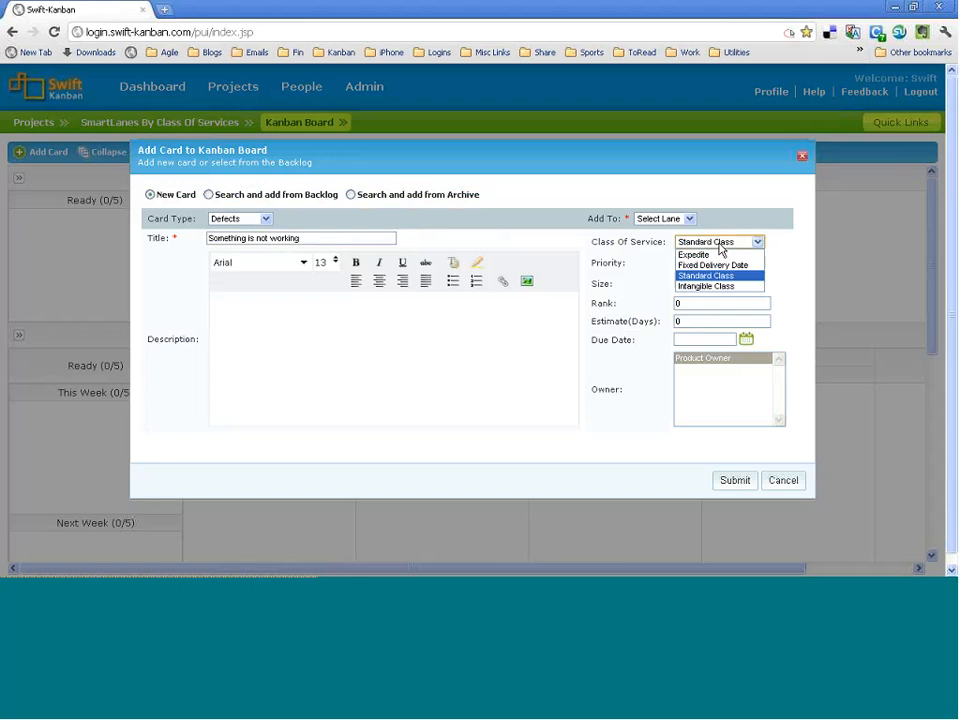
{"action": "left_click", "coordinate": [713, 256]}
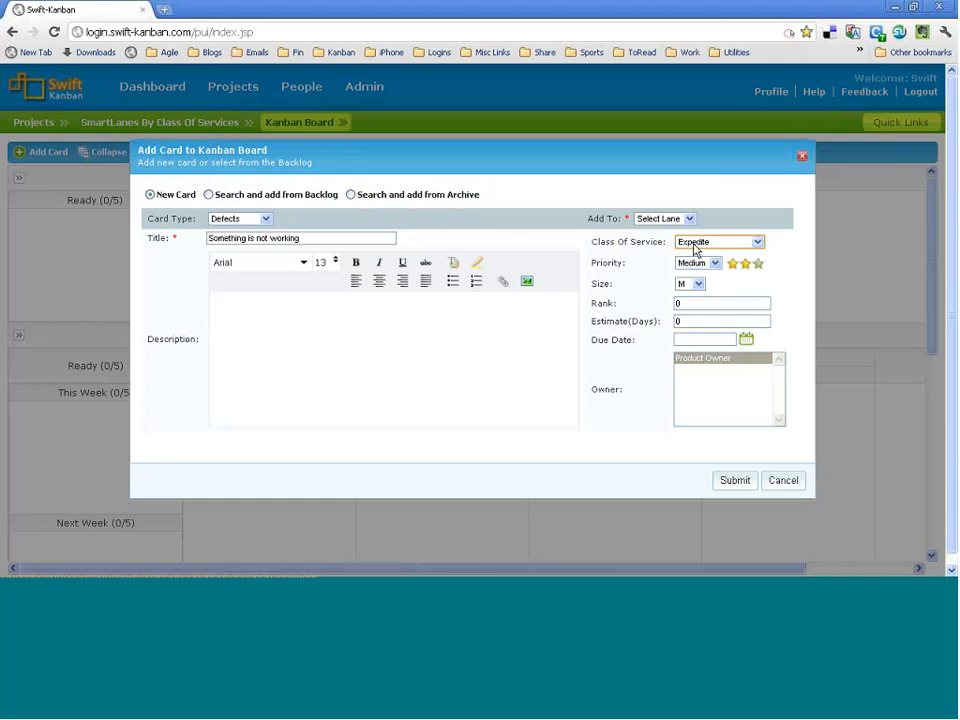
{"action": "left_click", "coordinate": [670, 221]}
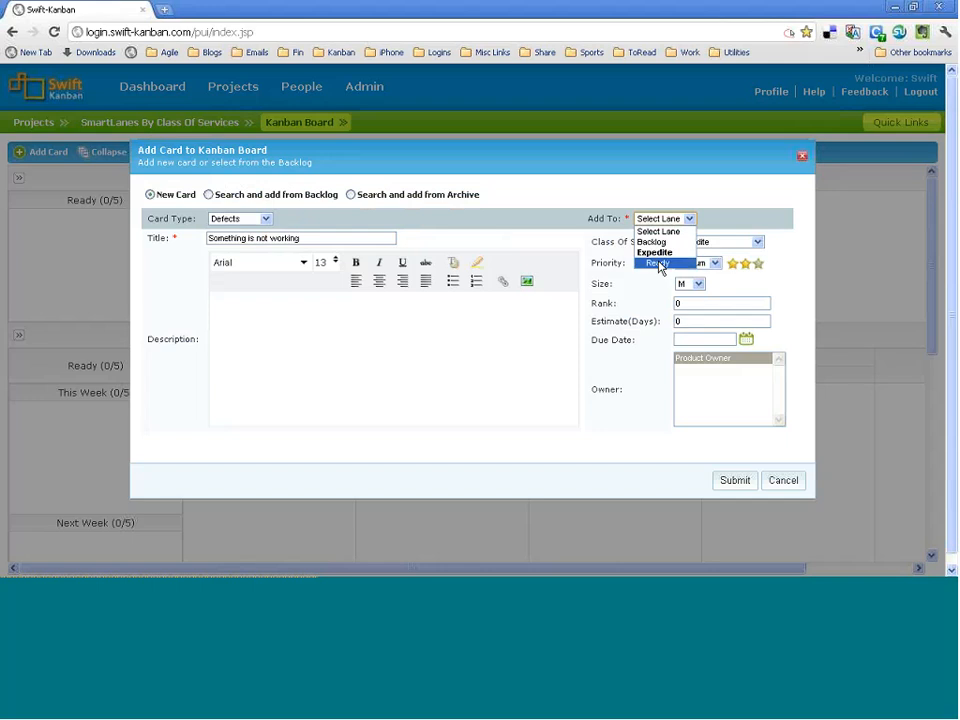
{"action": "left_click", "coordinate": [657, 263]}
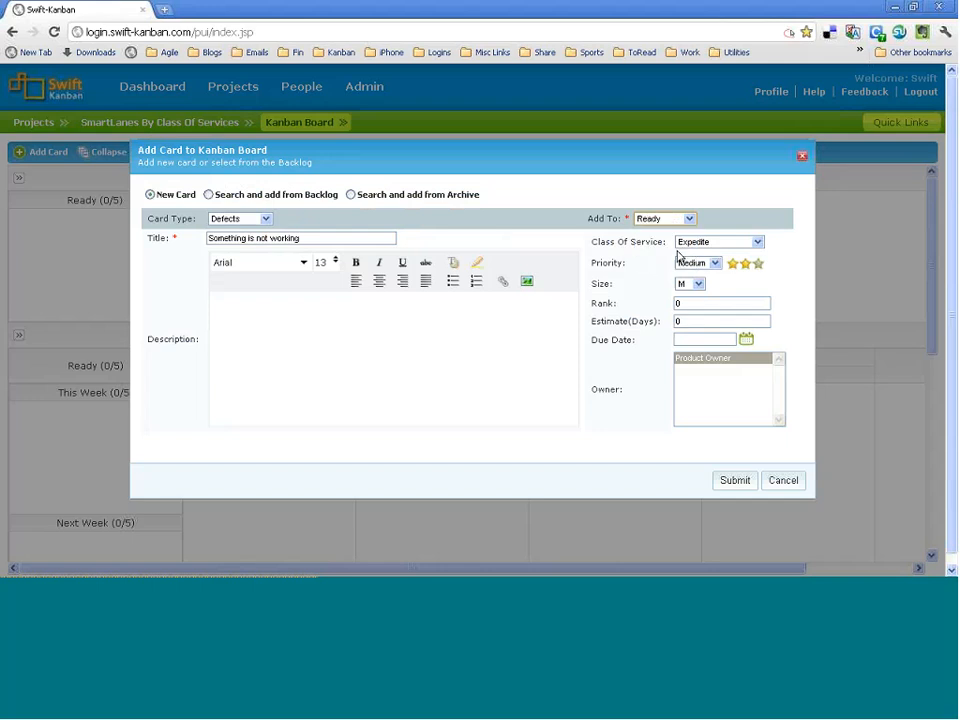
Set the new card's class of service to Fixed Delivery Date and its destination to Ready#This Week, and submit the card
{"action": "left_click", "coordinate": [720, 241]}
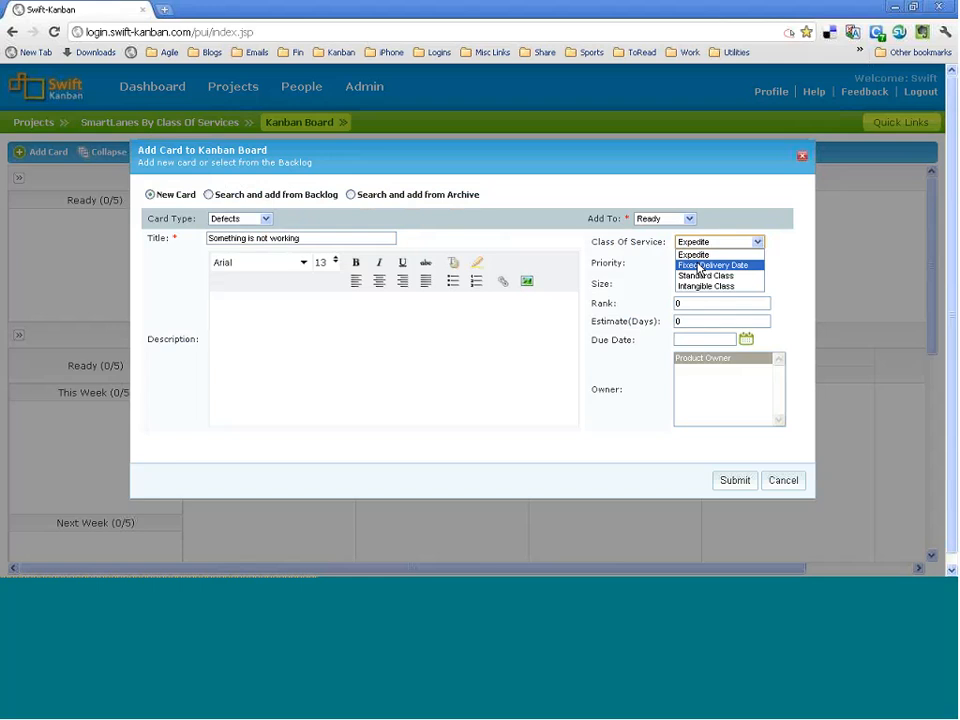
{"action": "left_click", "coordinate": [705, 259]}
{"action": "left_click", "coordinate": [673, 218]}
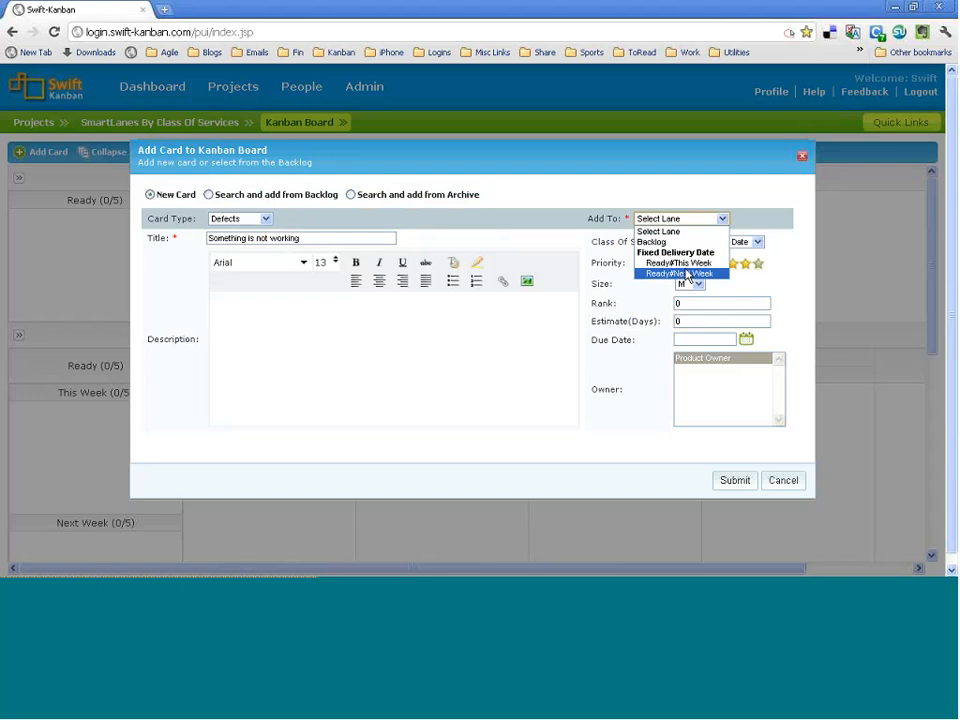
{"action": "left_click", "coordinate": [680, 263]}
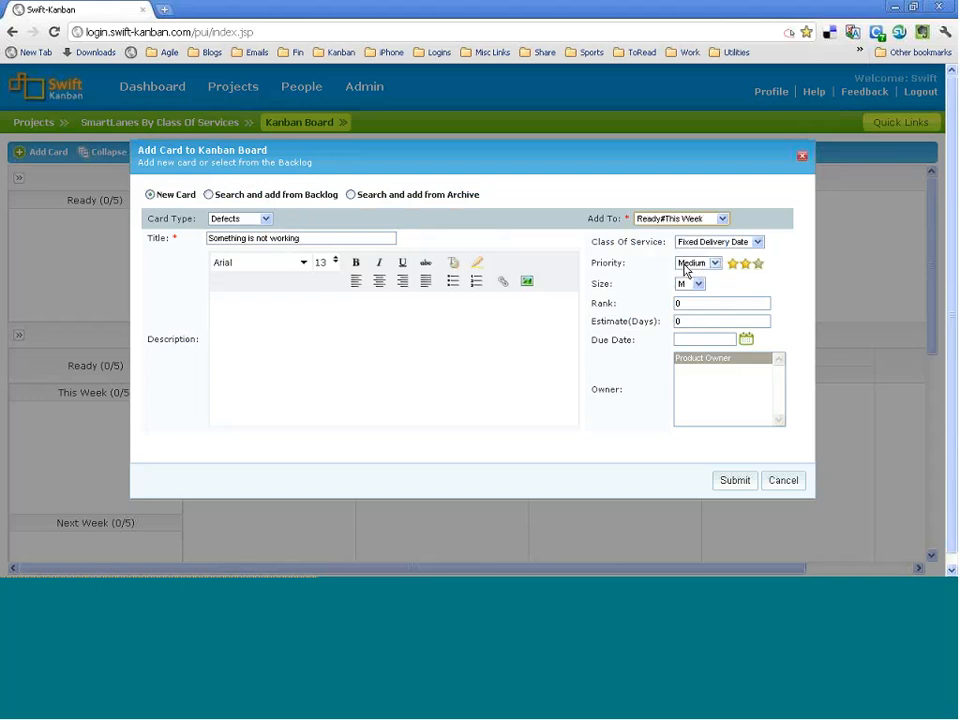
{"action": "left_click", "coordinate": [735, 481]}
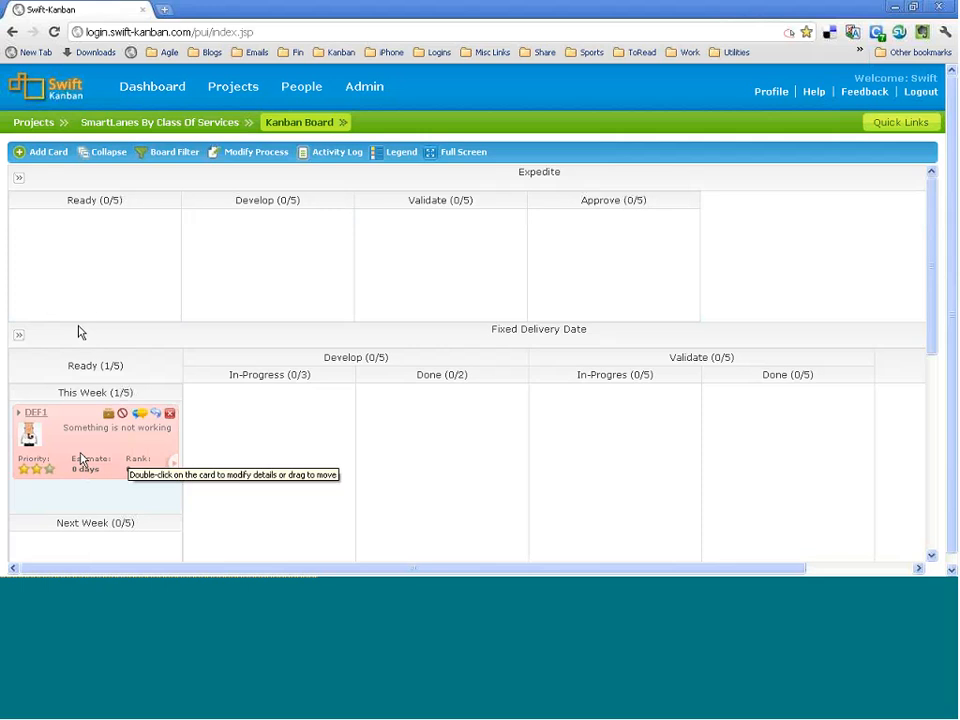
Move the defect card from This Week under Fixed Delivery Date to Expedite's Ready lane, checking its class of service before and after
{"action": "left_click", "coordinate": [172, 464]}
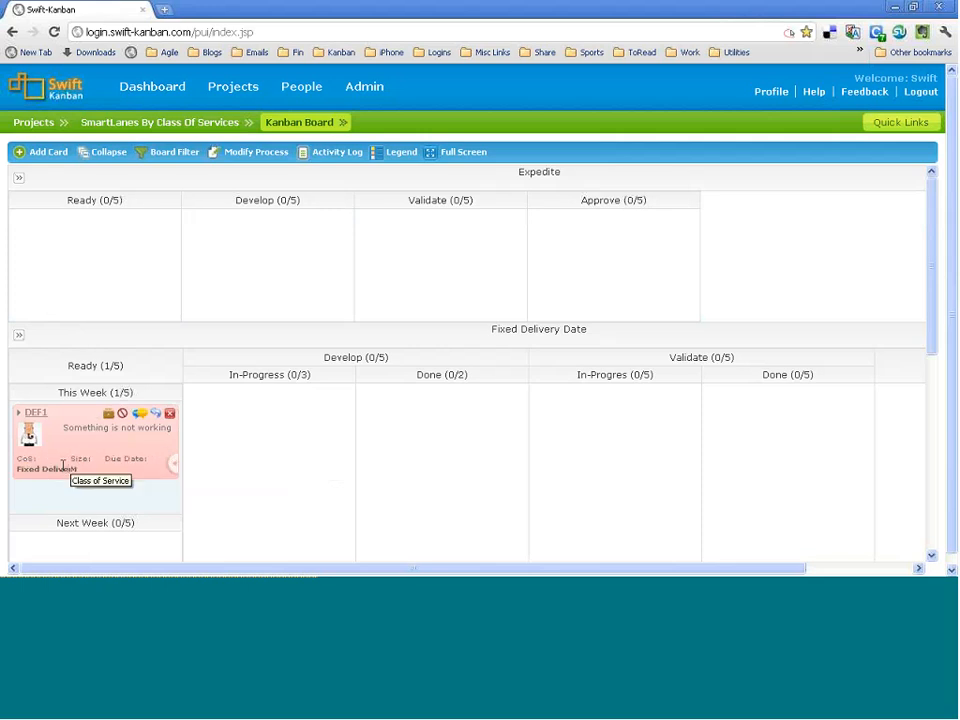
{"action": "left_click", "coordinate": [175, 465]}
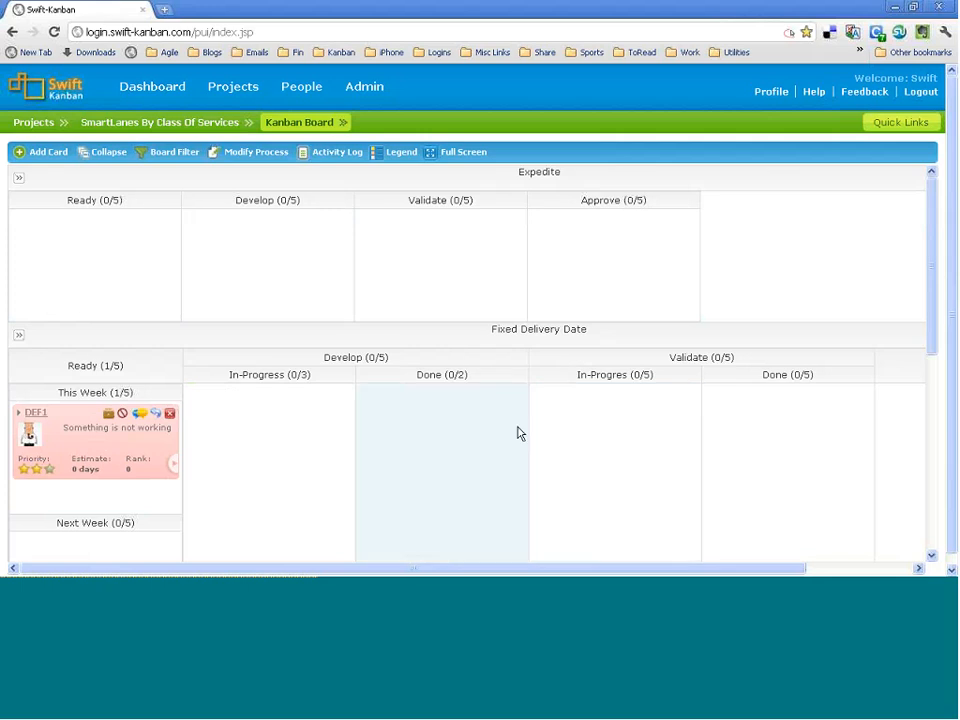
{"action": "left_click_drag", "start_coordinate": [146, 454], "coordinate": [143, 277]}
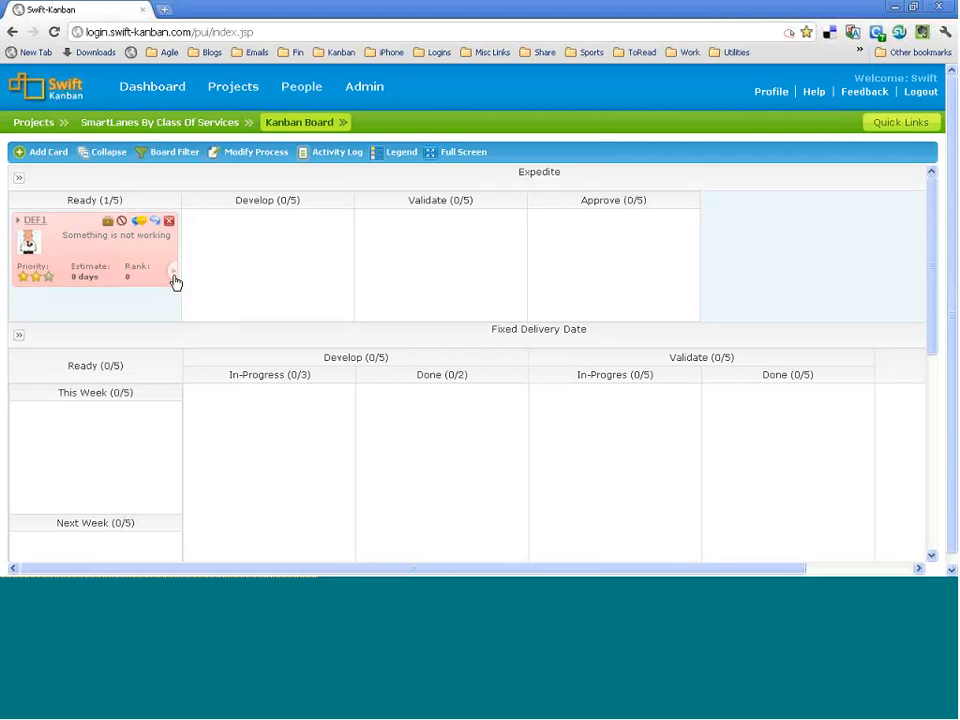
{"action": "left_click", "coordinate": [174, 280]}
{"action": "left_click", "coordinate": [174, 280]}
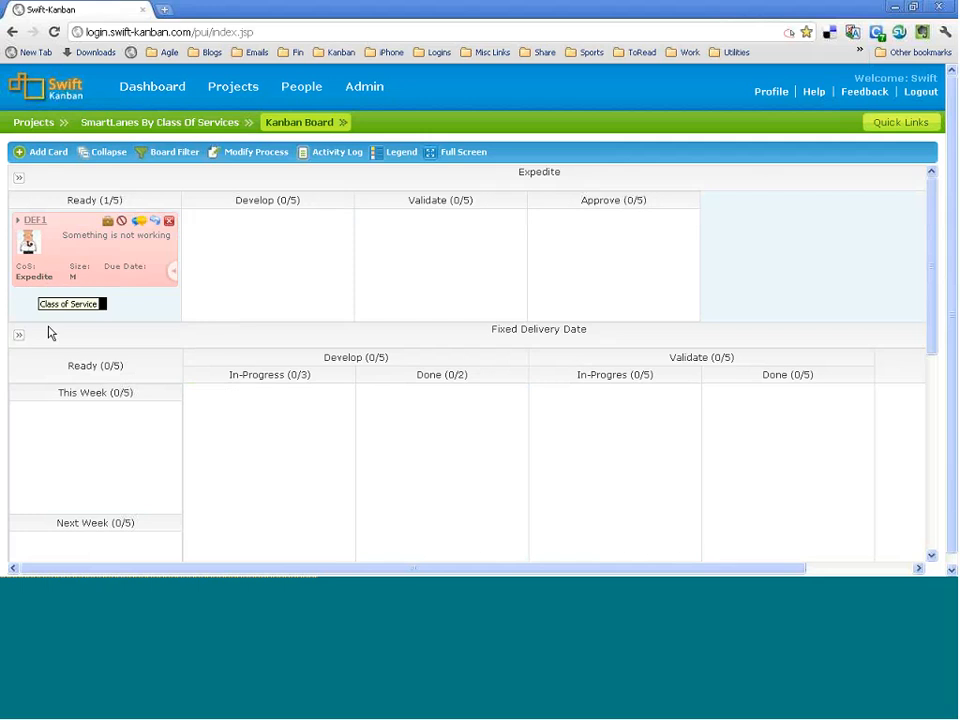
Examine the priority and class of service options in the defect card's details, and close them without saving
{"action": "double_click", "coordinate": [107, 252]}
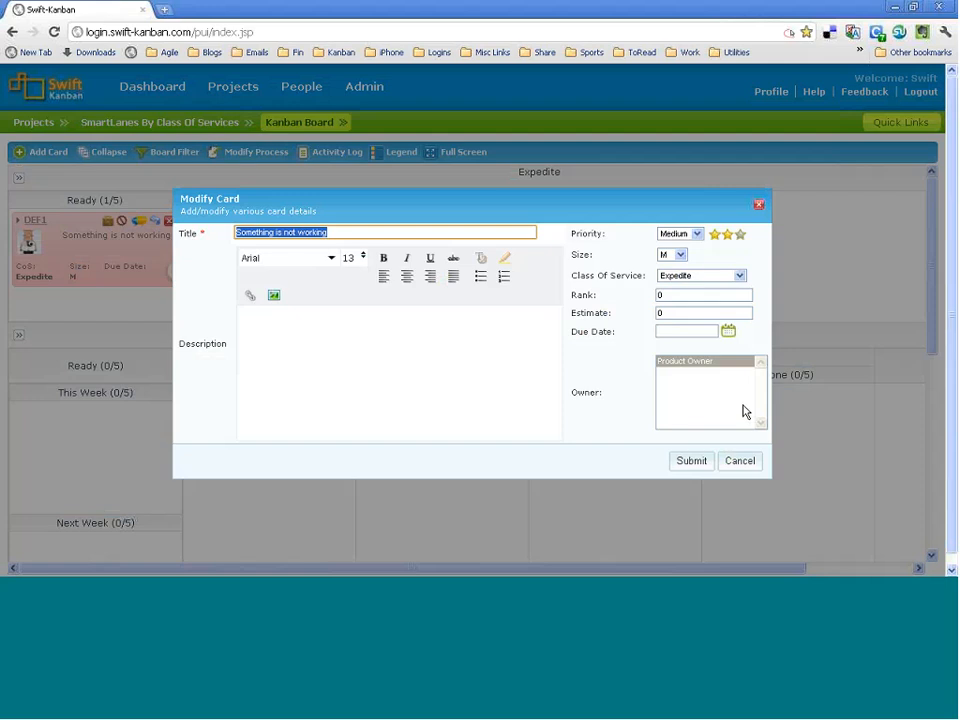
{"action": "left_click", "coordinate": [697, 234]}
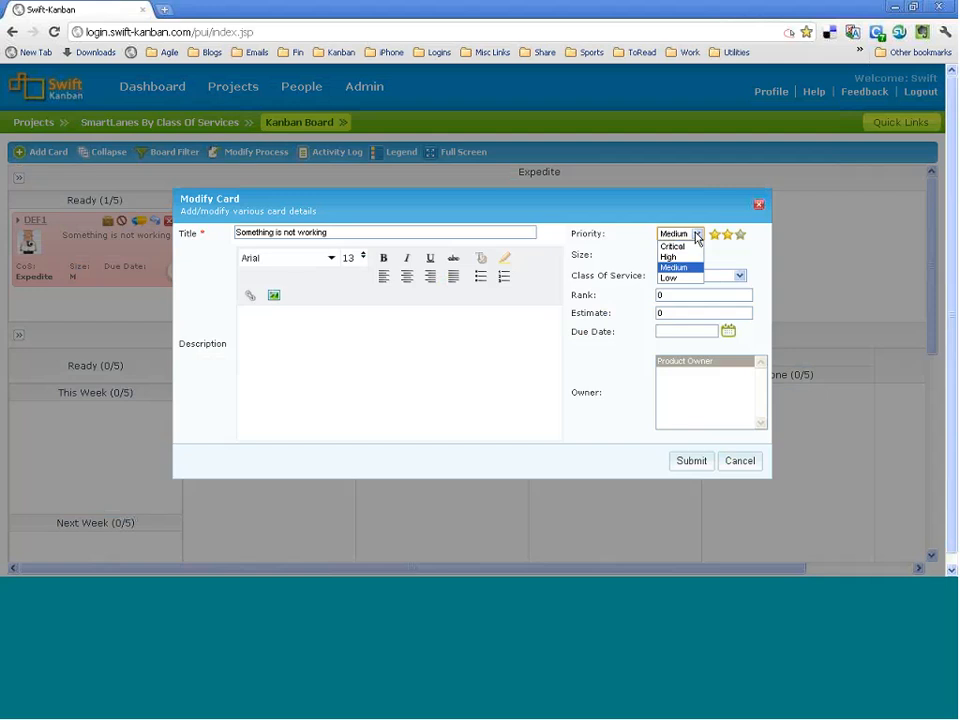
{"action": "left_click", "coordinate": [632, 267]}
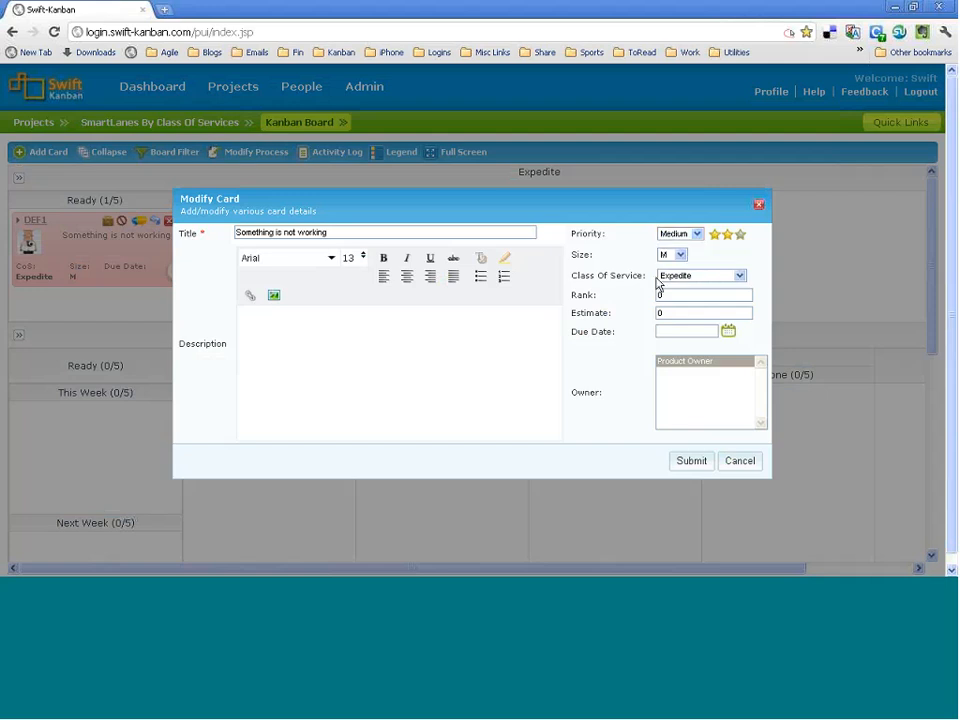
{"action": "left_click", "coordinate": [664, 276]}
{"action": "left_click", "coordinate": [544, 340]}
{"action": "left_click", "coordinate": [743, 464]}
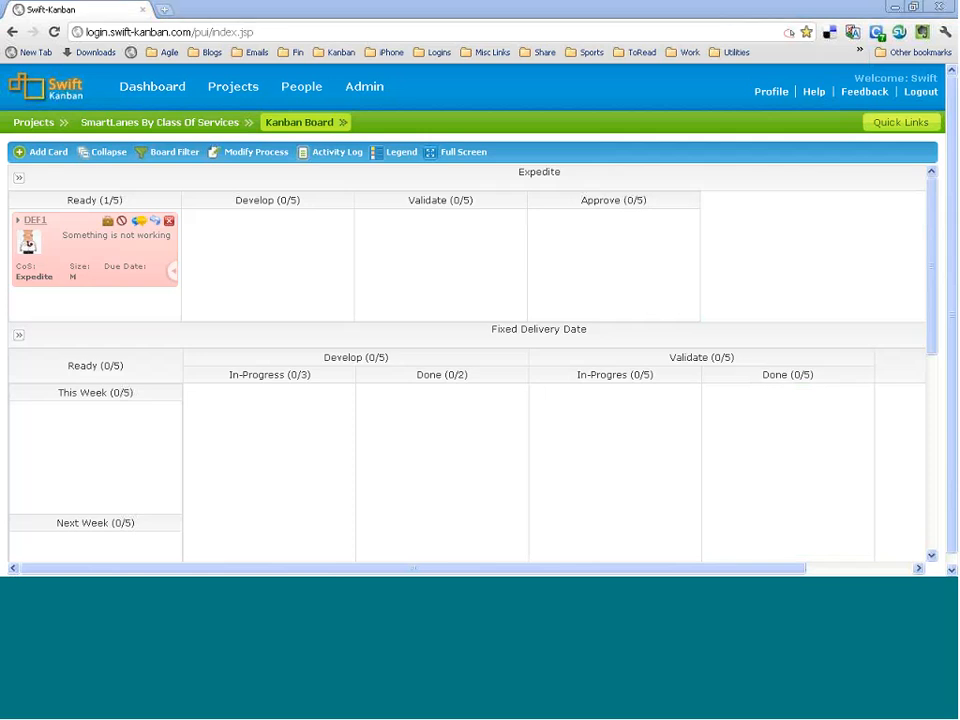
Switch to the PowerPoint presentation and run the slide show from the Multiple Workflows slide
{"action": "key", "text": "alt+Tab"}
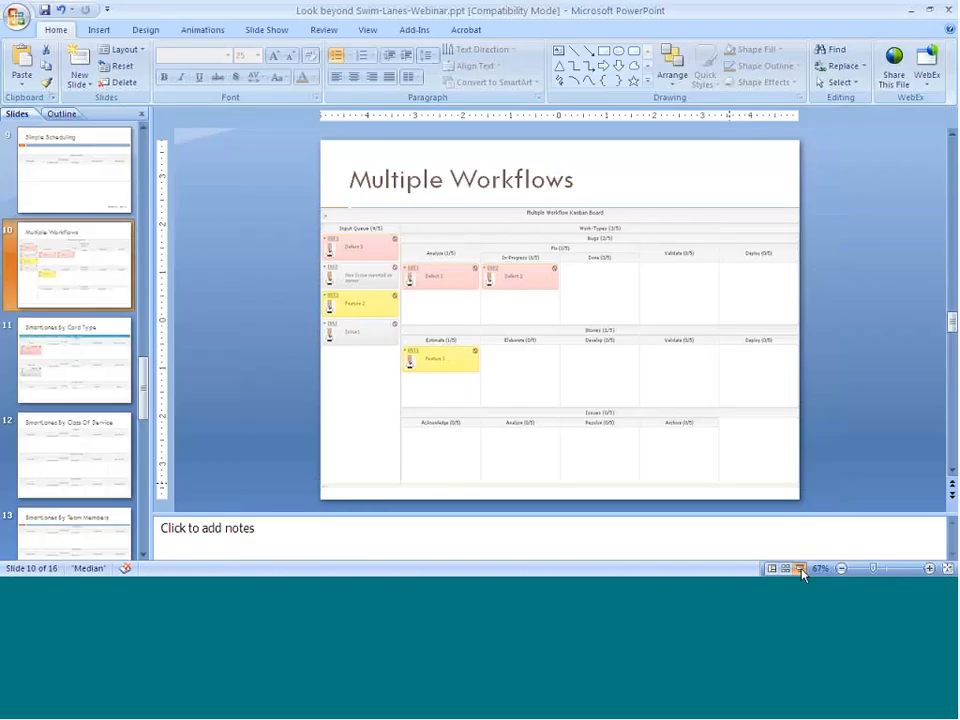
{"action": "left_click", "coordinate": [801, 569]}
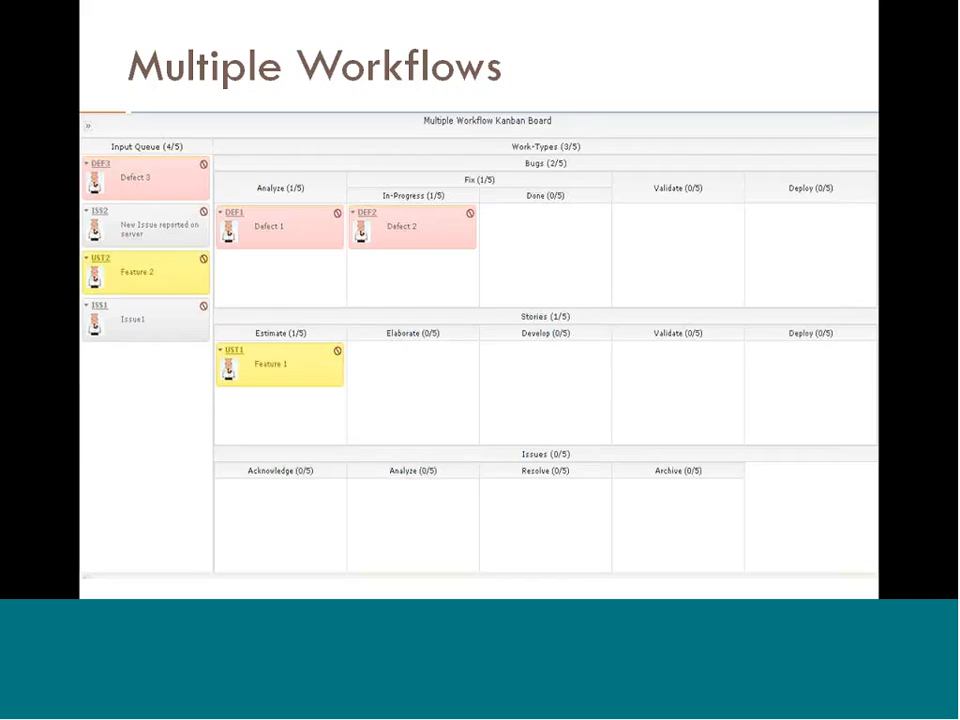
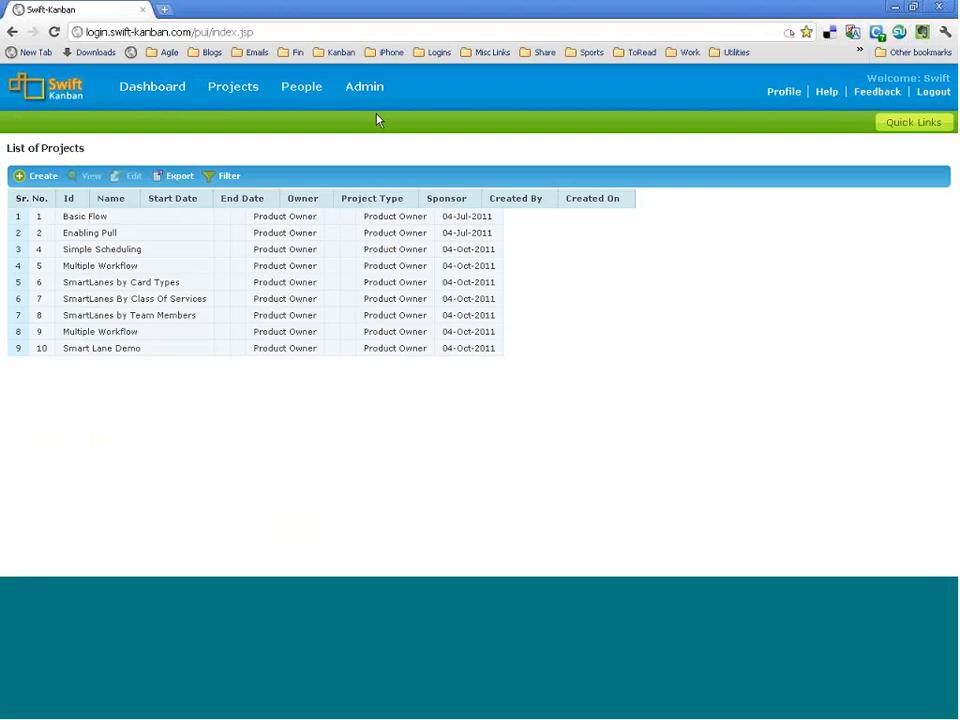
Open the Kanban board of the SmartLanes by Team Members project
{"action": "double_click", "coordinate": [169, 315]}
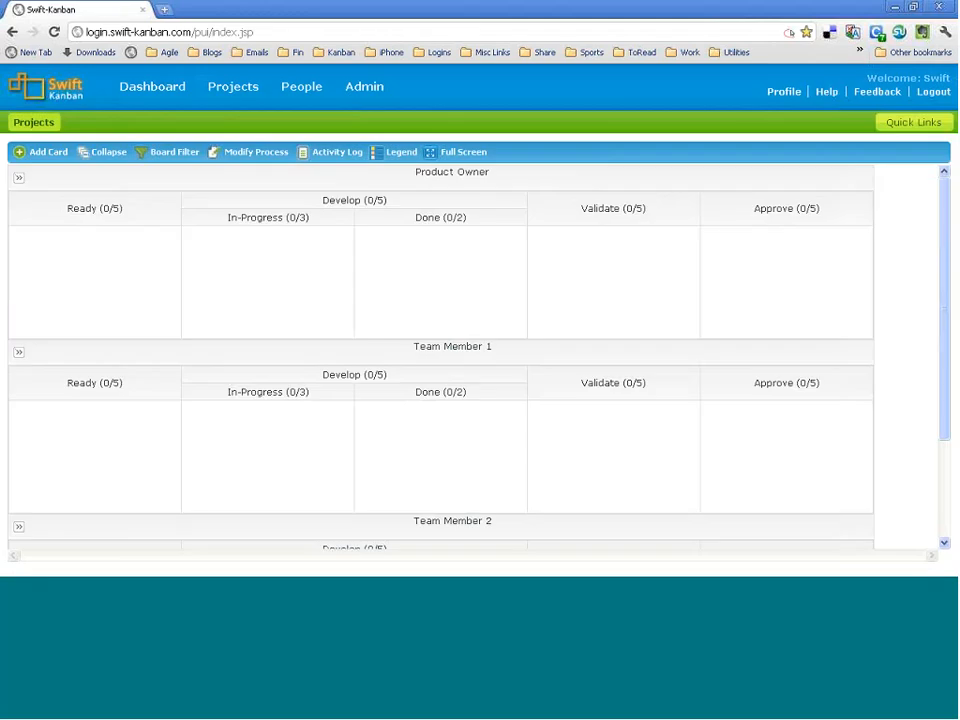
Check which card attribute the board's Smart Lanes are based on in the process settings, and close them without saving
{"action": "left_click", "coordinate": [258, 161]}
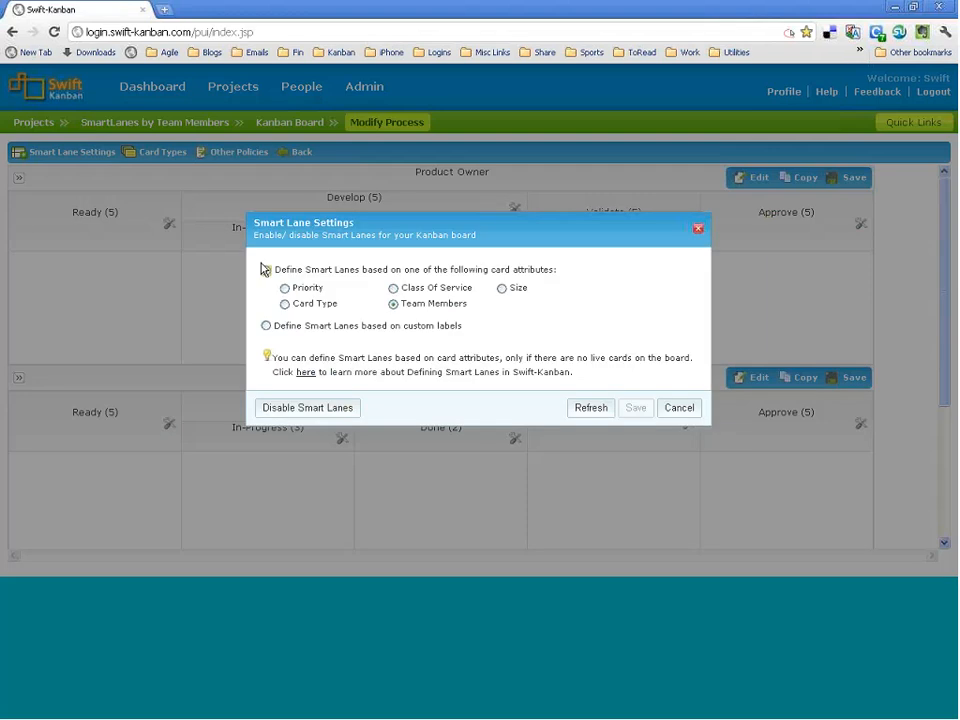
{"action": "left_click", "coordinate": [265, 270]}
{"action": "left_click", "coordinate": [400, 304]}
{"action": "left_click", "coordinate": [675, 412]}
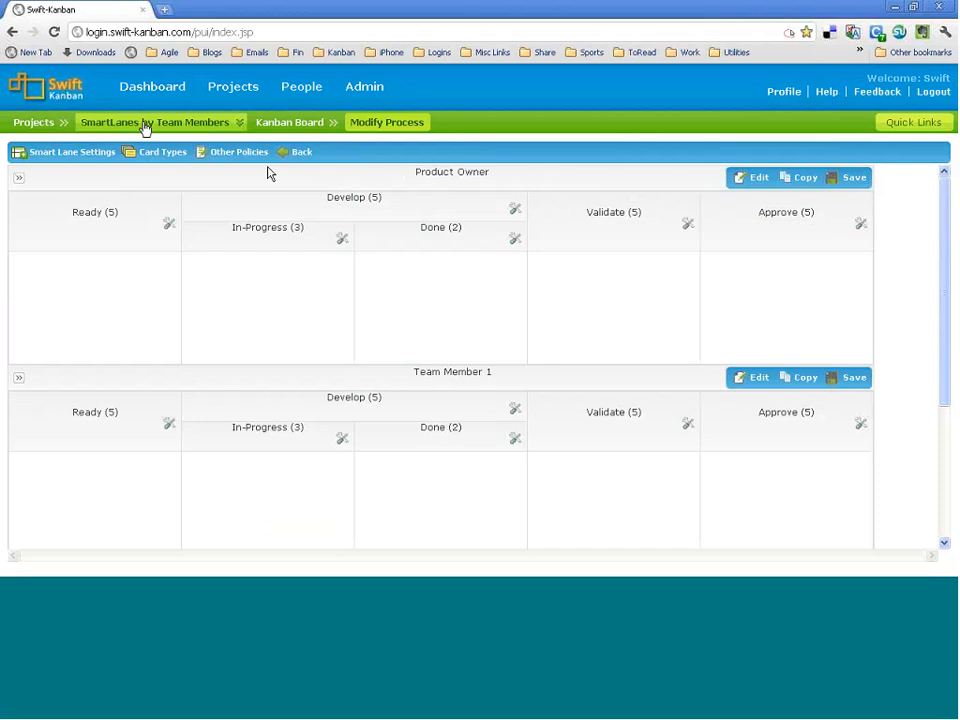
View the SmartLanes by Team Members project's list of team members, and return to its Kanban board
{"action": "mouse_move", "coordinate": [144, 129]}
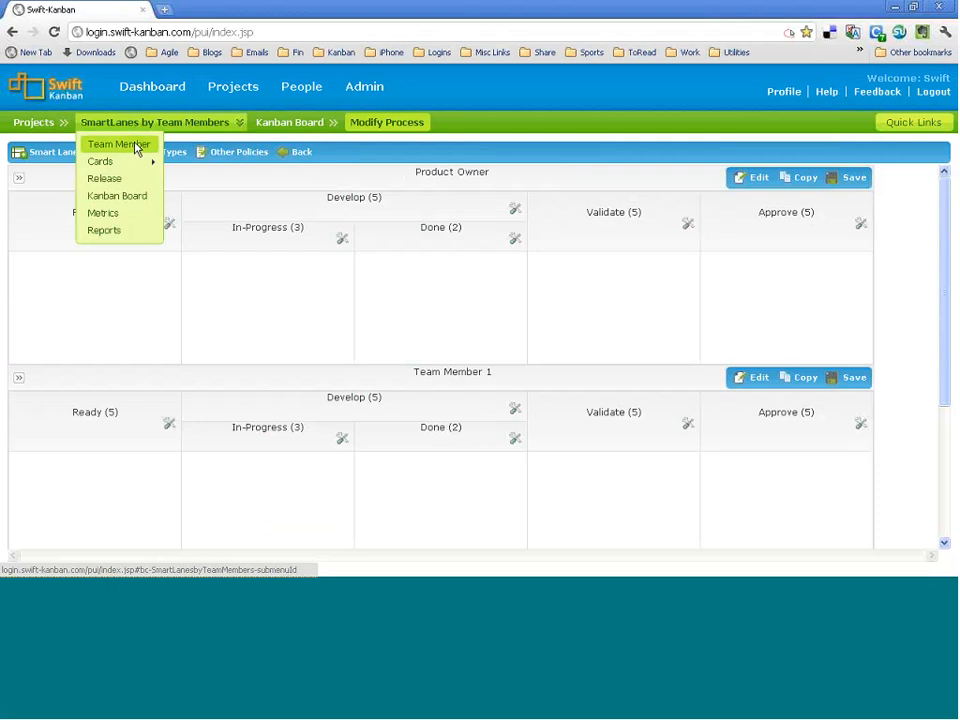
{"action": "left_click", "coordinate": [138, 147]}
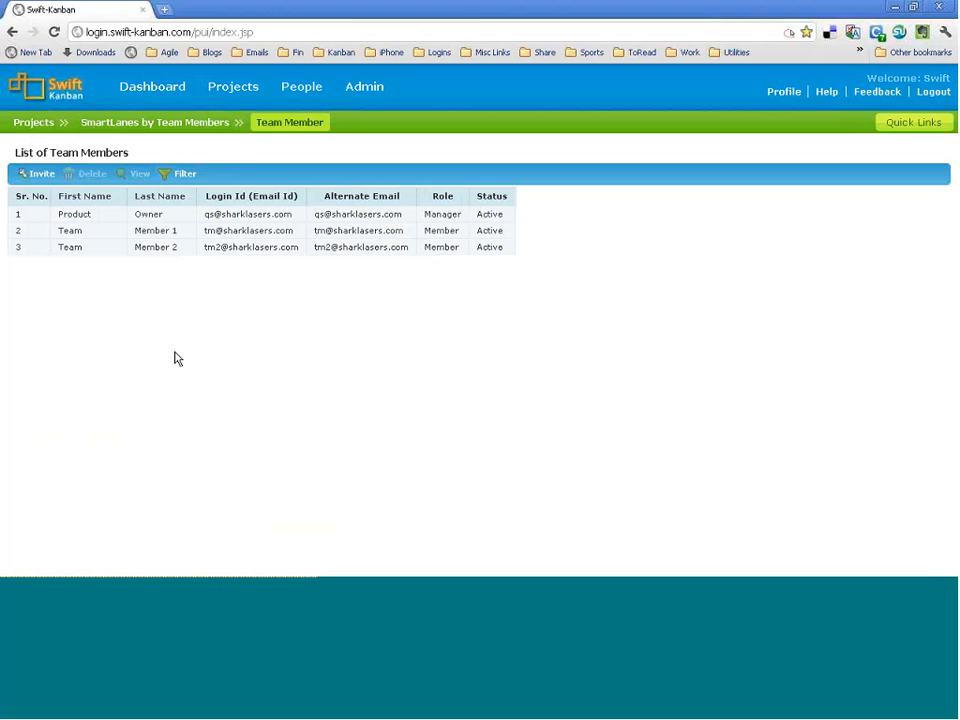
{"action": "left_click", "coordinate": [131, 122]}
{"action": "left_click", "coordinate": [132, 180]}
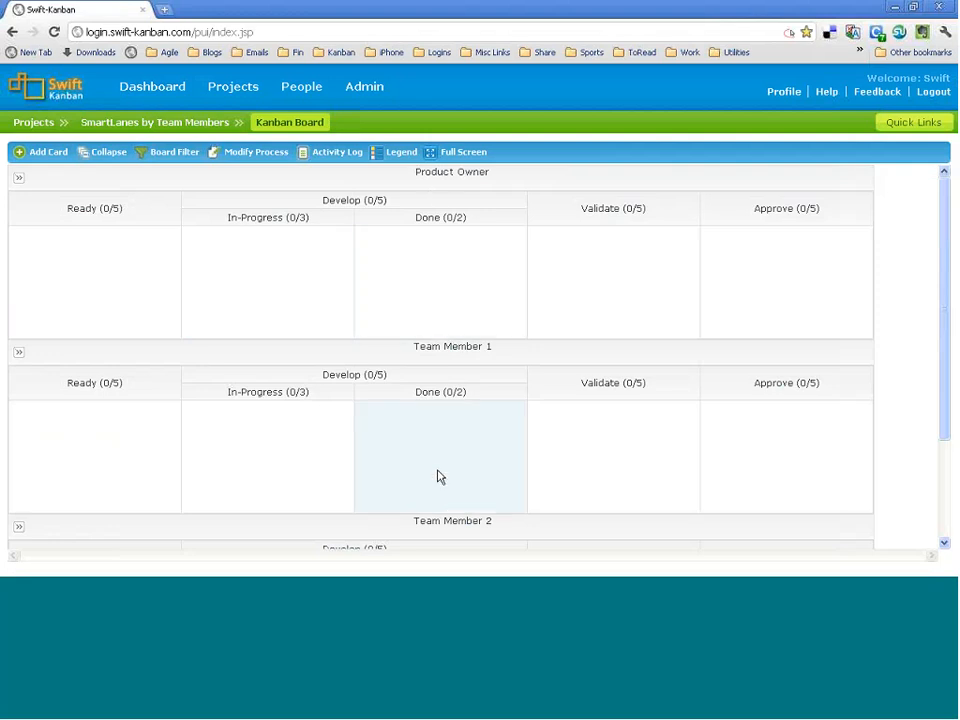
Start a new User Stories card titled "Feature1" and assign Team Member 1 as its owner
{"action": "left_click", "coordinate": [43, 152]}
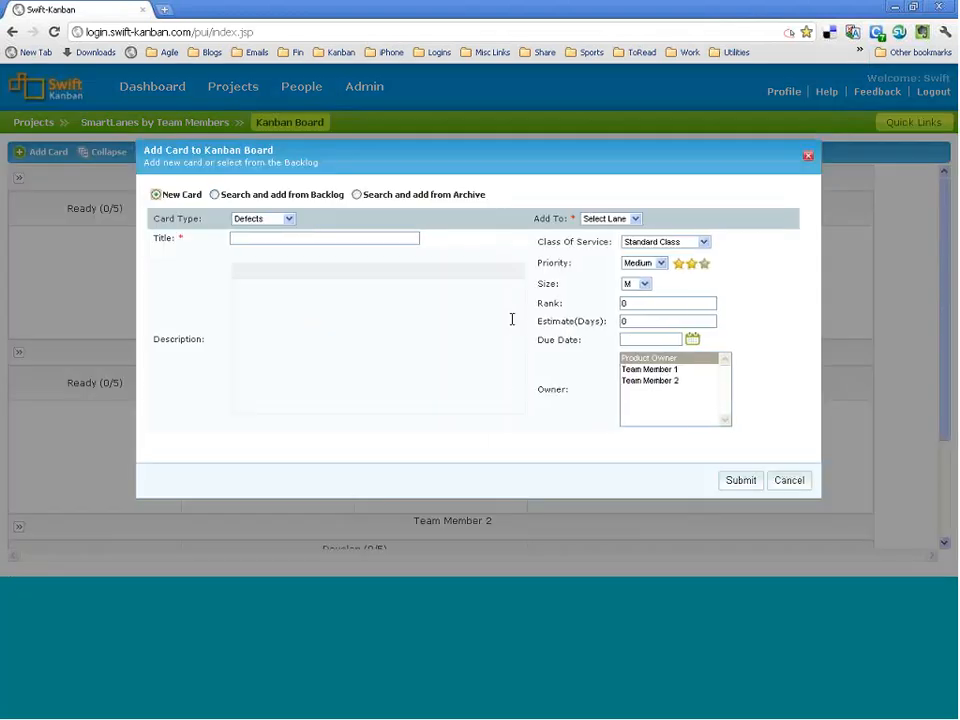
{"action": "left_click", "coordinate": [249, 237]}
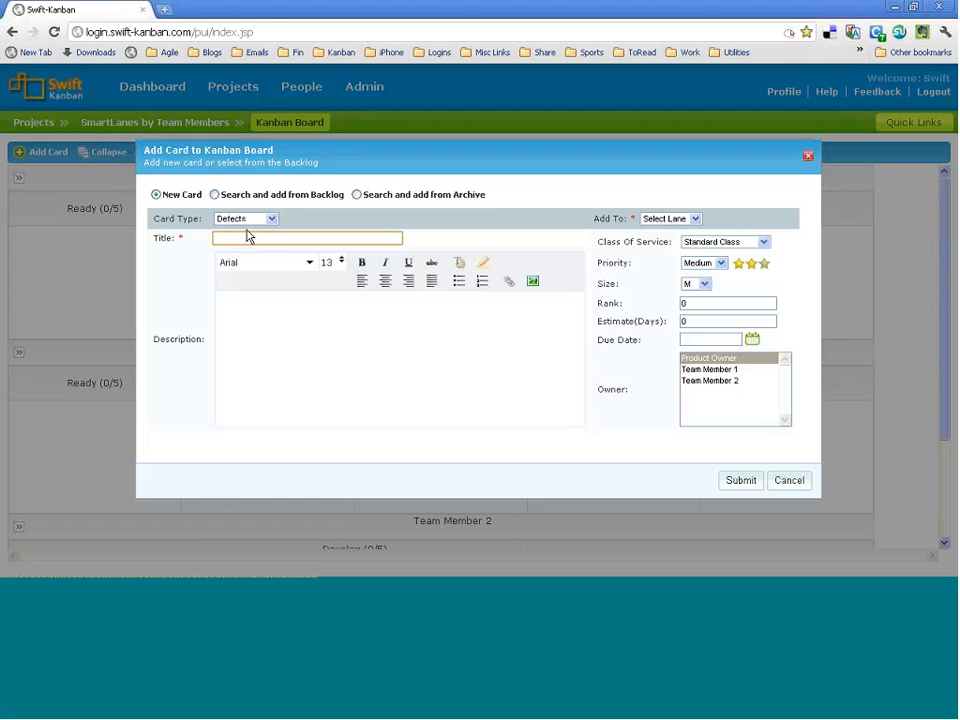
{"action": "left_click", "coordinate": [245, 218]}
{"action": "left_click", "coordinate": [242, 252]}
{"action": "left_click", "coordinate": [240, 238]}
{"action": "type", "text": "Feature1"}
{"action": "left_click", "coordinate": [715, 371]}
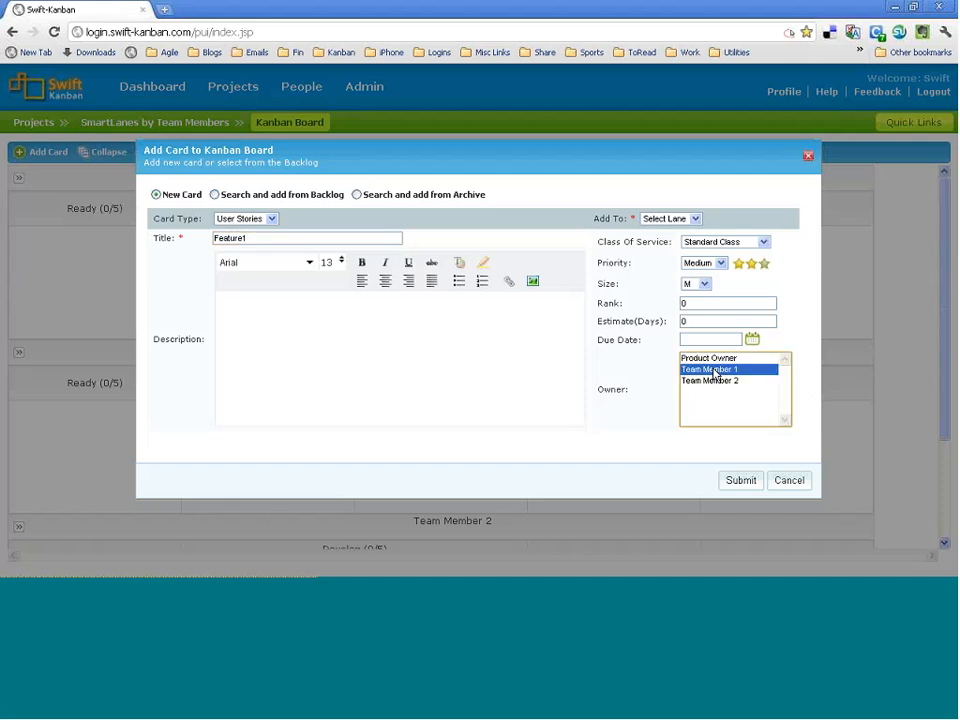
Set the Feature1 card's destination to Team Member 1's Ready lane, reviewing the available lanes, and submit the card
{"action": "left_click", "coordinate": [669, 220]}
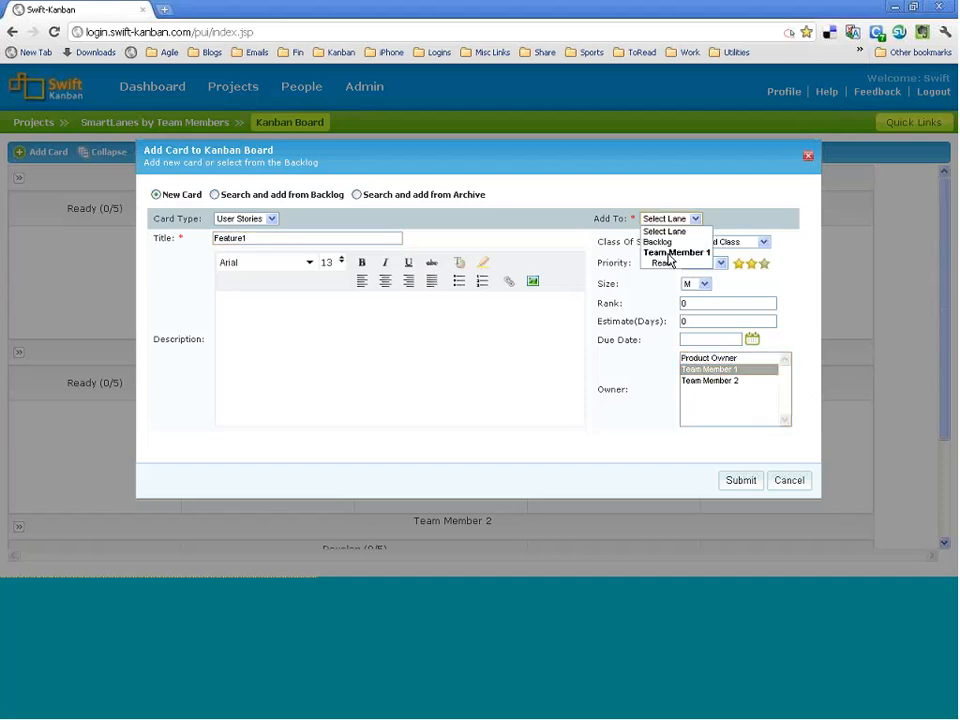
{"action": "left_click", "coordinate": [670, 265]}
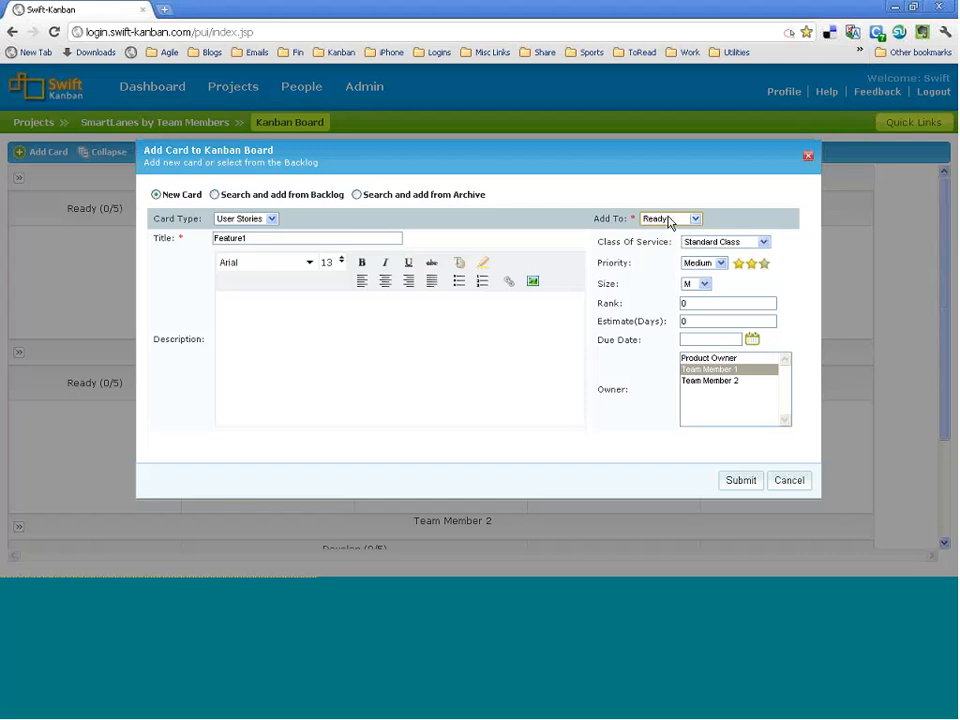
{"action": "left_click", "coordinate": [669, 219]}
{"action": "left_click", "coordinate": [669, 220]}
{"action": "left_click", "coordinate": [670, 219]}
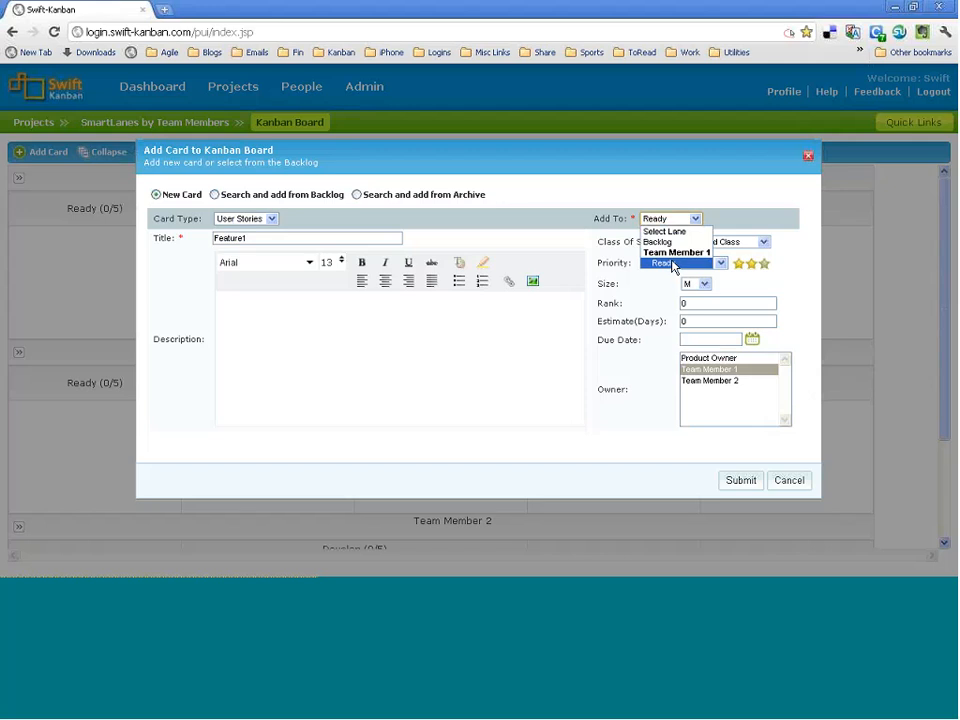
{"action": "left_click", "coordinate": [674, 265]}
{"action": "left_click", "coordinate": [730, 484]}
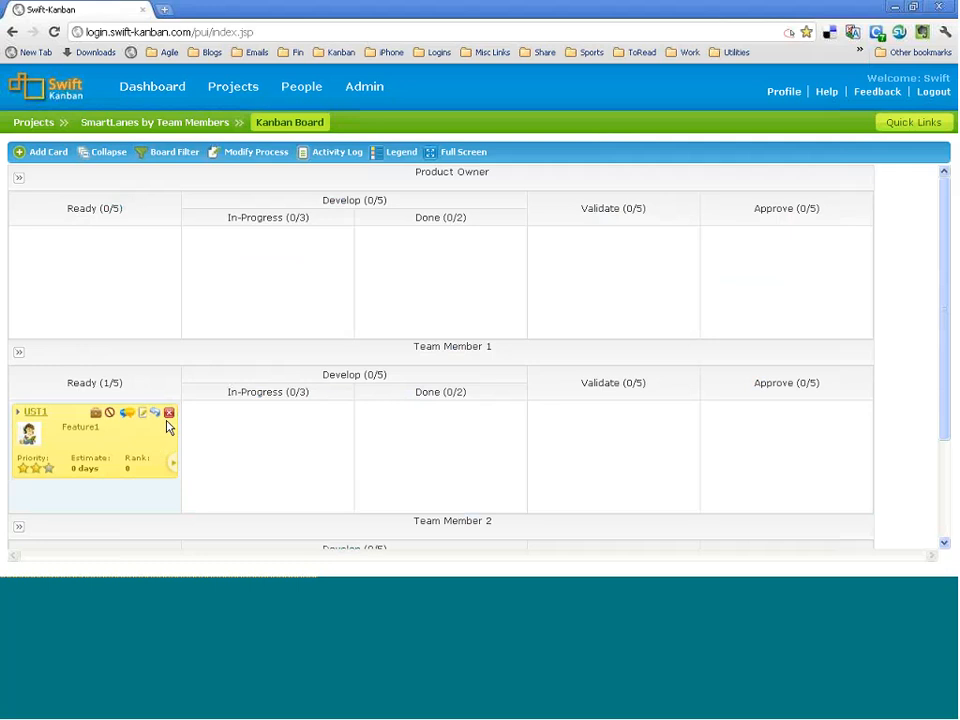
Move the Feature1 card to Product Owner's In-Progress lane, check its owner in the card details, and close them without further changes
{"action": "left_click_drag", "start_coordinate": [167, 426], "coordinate": [276, 278]}
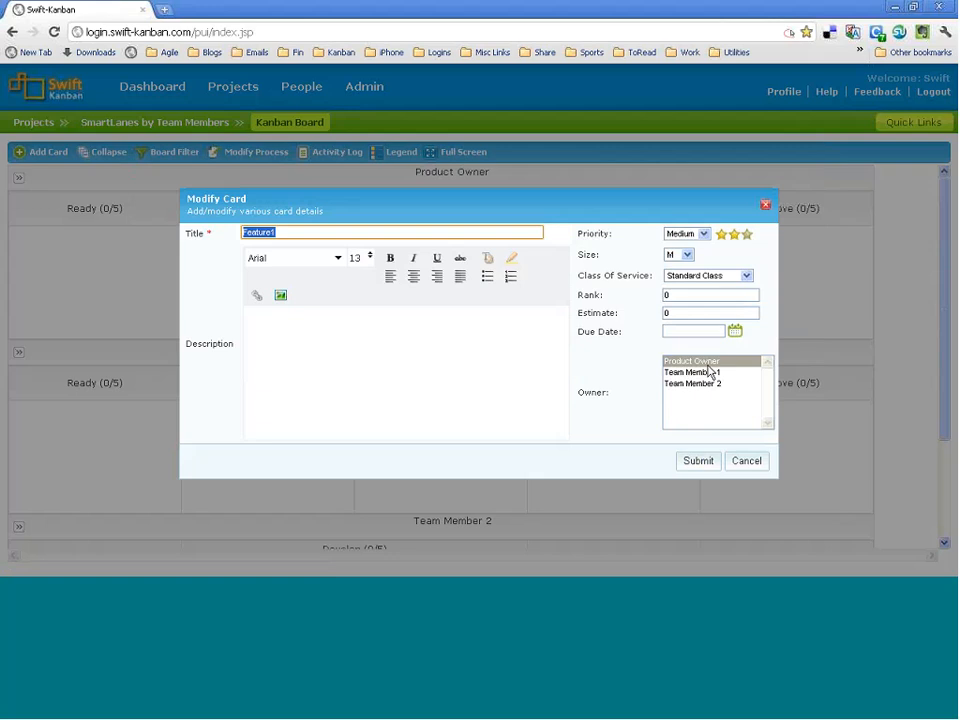
{"action": "left_click", "coordinate": [746, 462]}
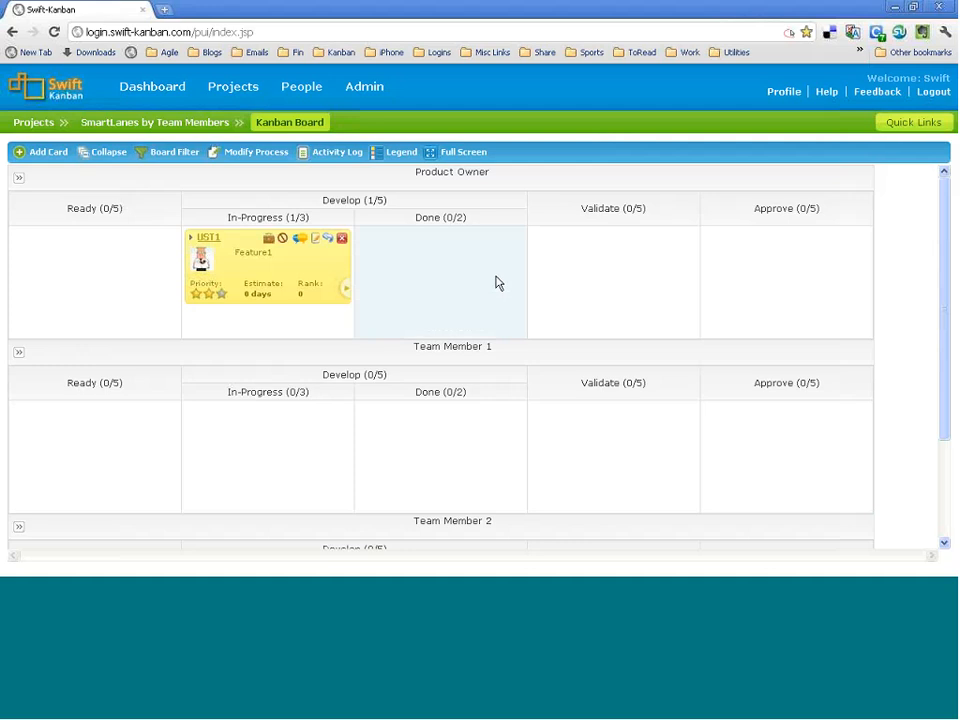
Modify the board's process to give the Product Owner Smart Lane a WIP limit of 2
{"action": "left_click", "coordinate": [253, 161]}
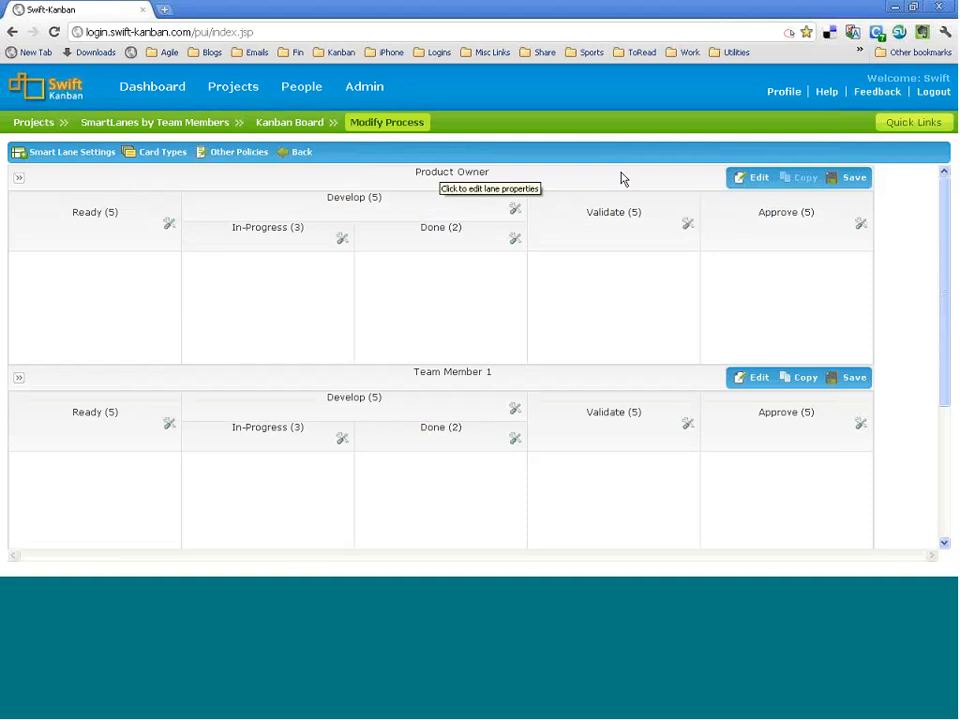
{"action": "left_click", "coordinate": [752, 178]}
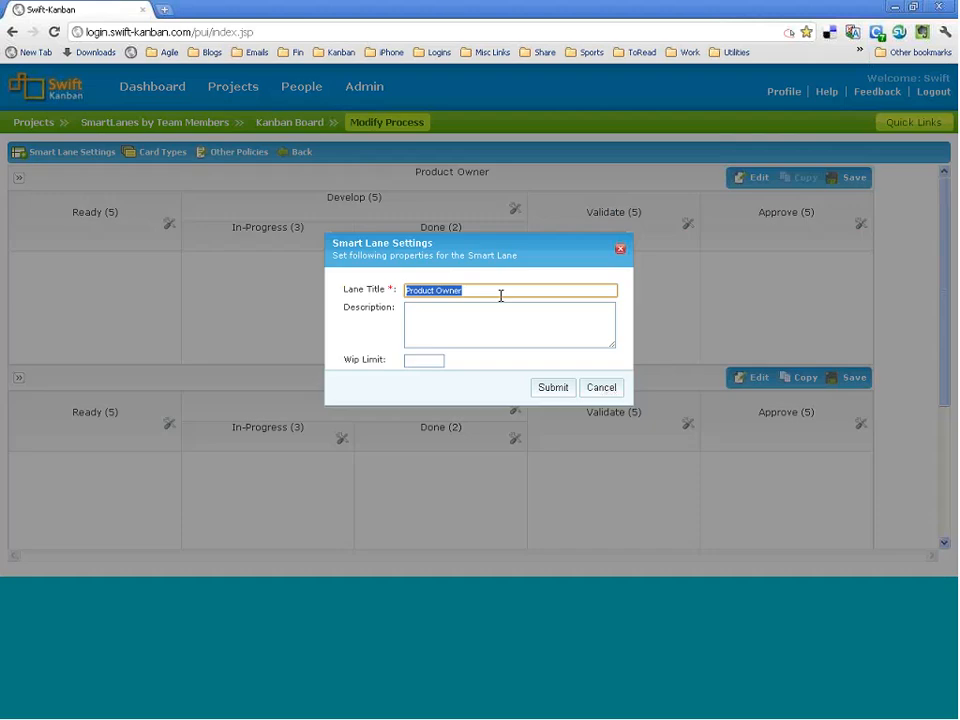
{"action": "left_click", "coordinate": [422, 360]}
{"action": "type", "text": "2"}
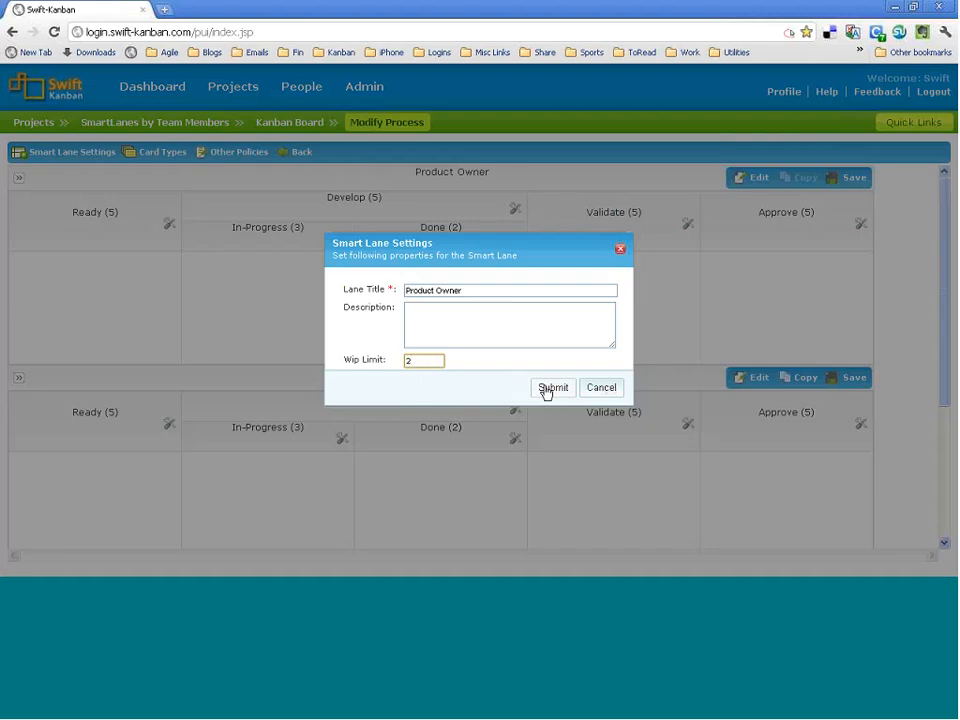
{"action": "left_click", "coordinate": [546, 391]}
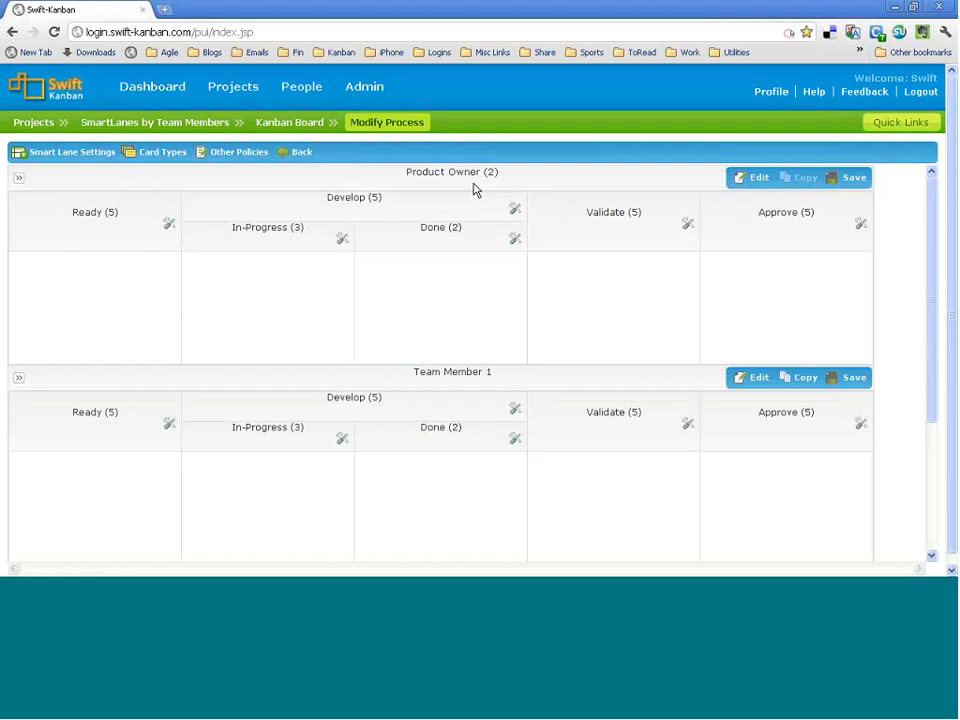
Remove the WIP limit from Product Owner's Develop lane and save that Smart Lane's workflow
{"action": "left_click", "coordinate": [515, 238]}
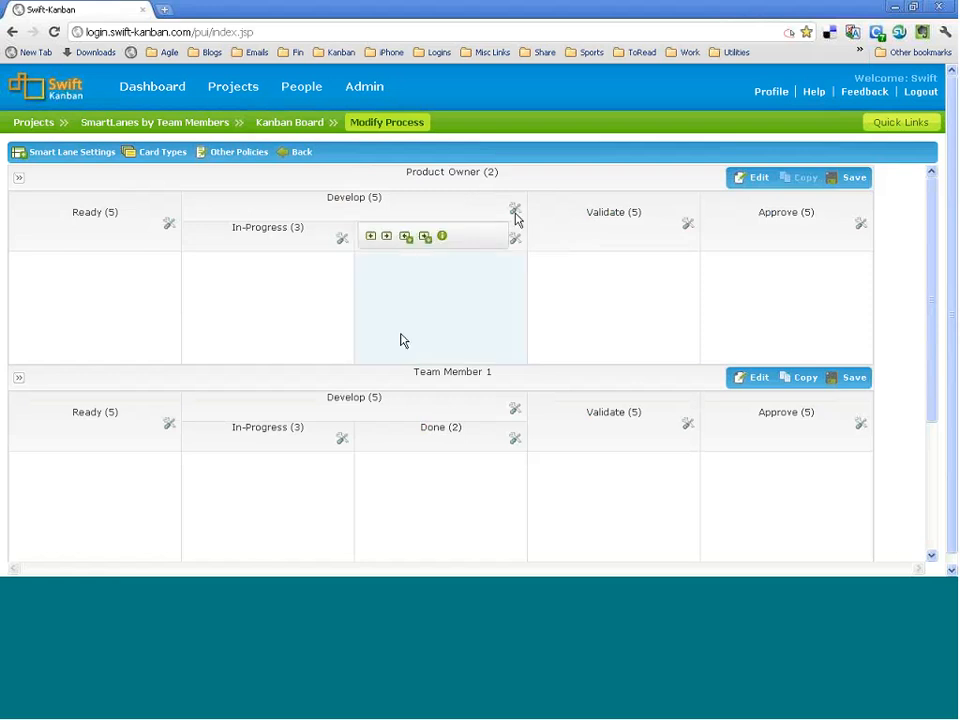
{"action": "left_click", "coordinate": [442, 237]}
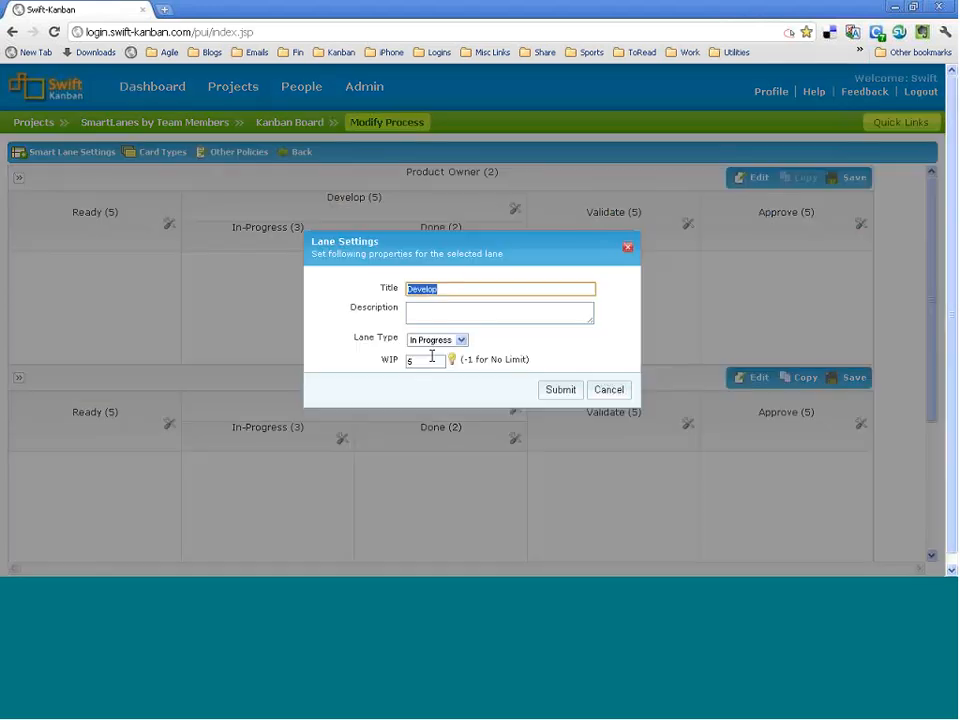
{"action": "left_click", "coordinate": [558, 390]}
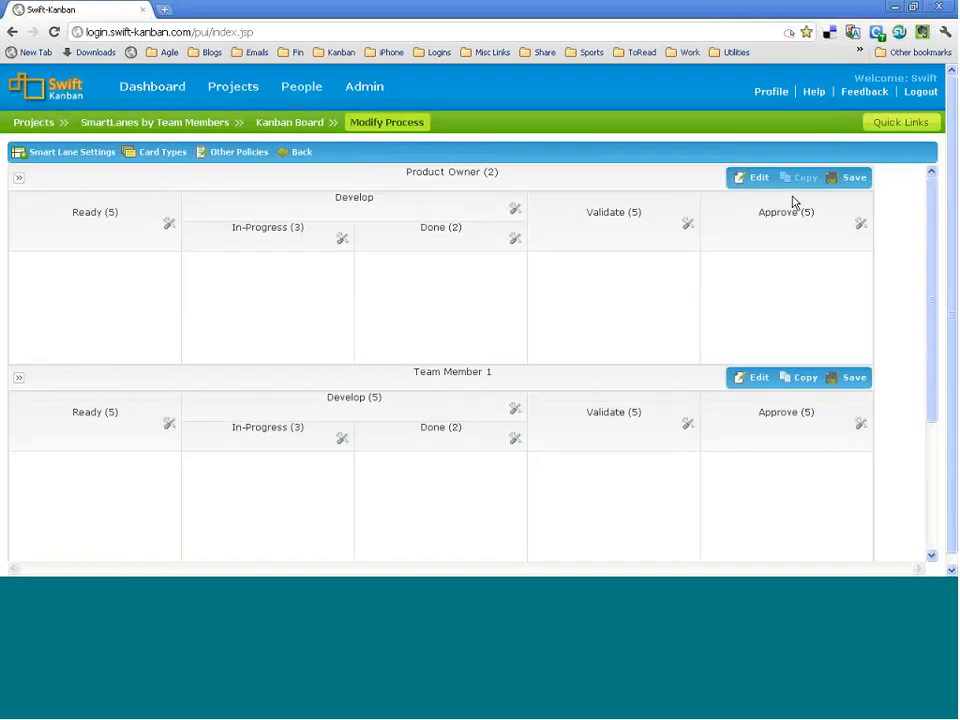
{"action": "left_click", "coordinate": [850, 179]}
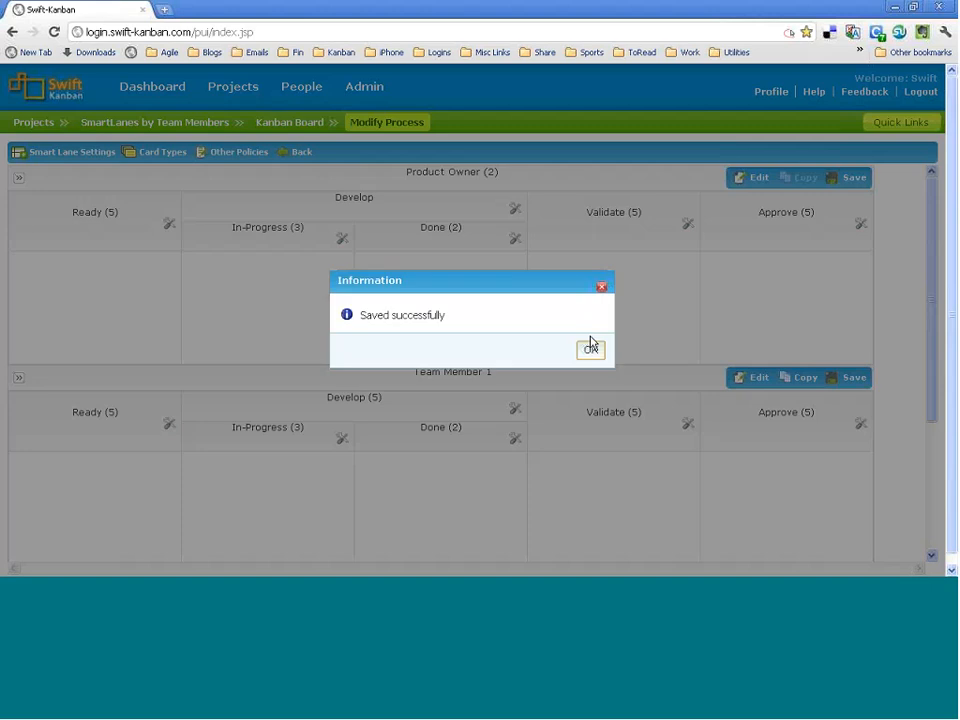
{"action": "left_click", "coordinate": [590, 347]}
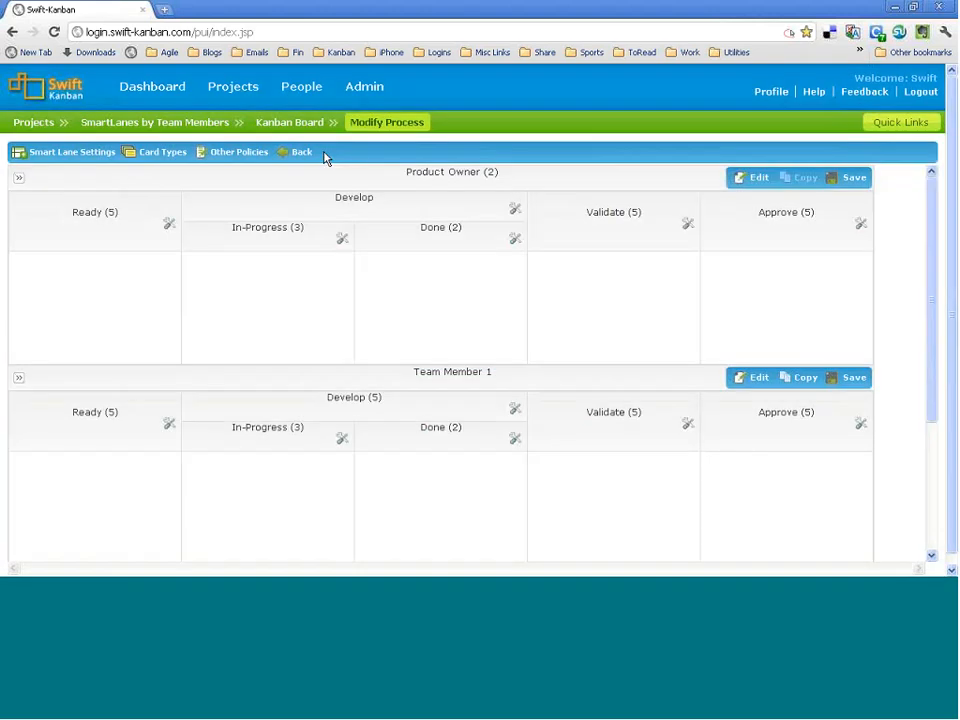
Return to the Kanban board and add a Defects card titled "Defect 2" to Product Owner's Ready lane
{"action": "left_click", "coordinate": [312, 154]}
{"action": "left_click", "coordinate": [41, 153]}
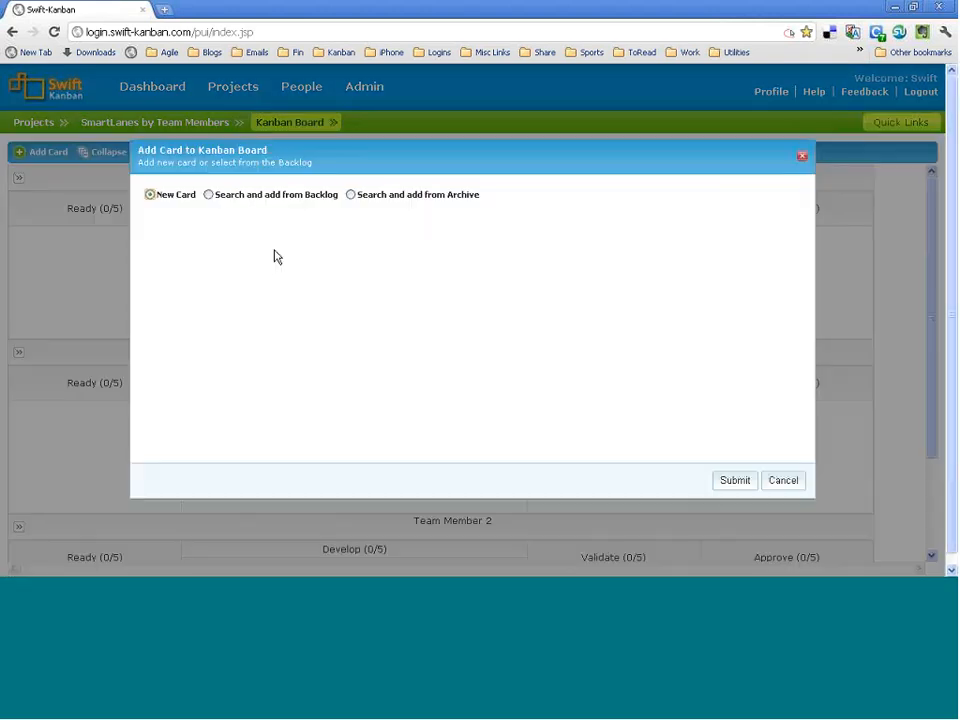
{"action": "left_click", "coordinate": [240, 237]}
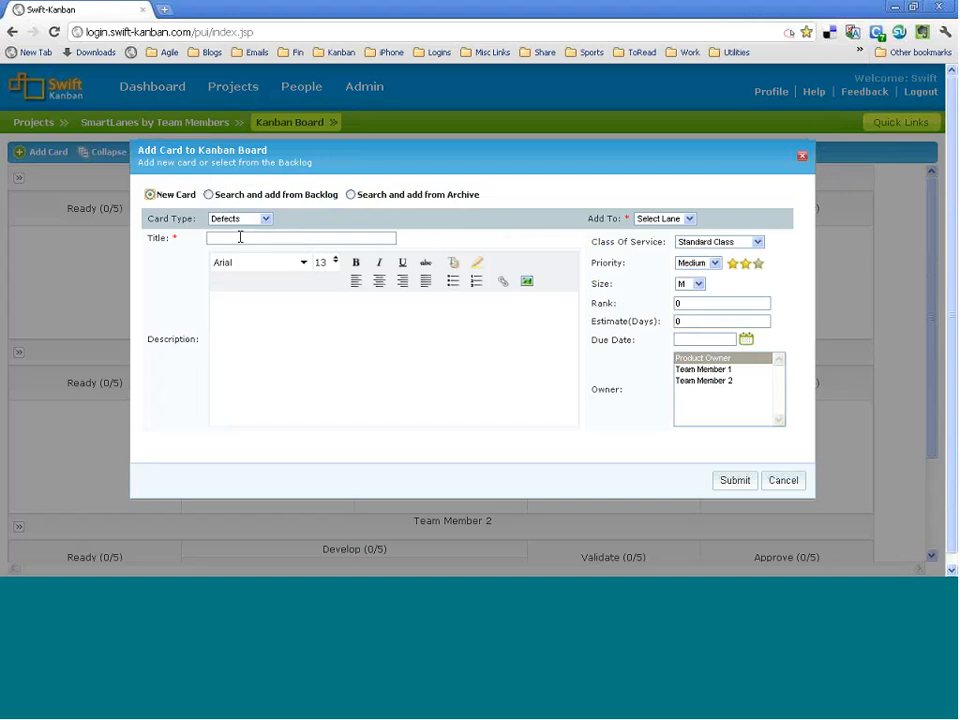
{"action": "type", "text": "Defect 2"}
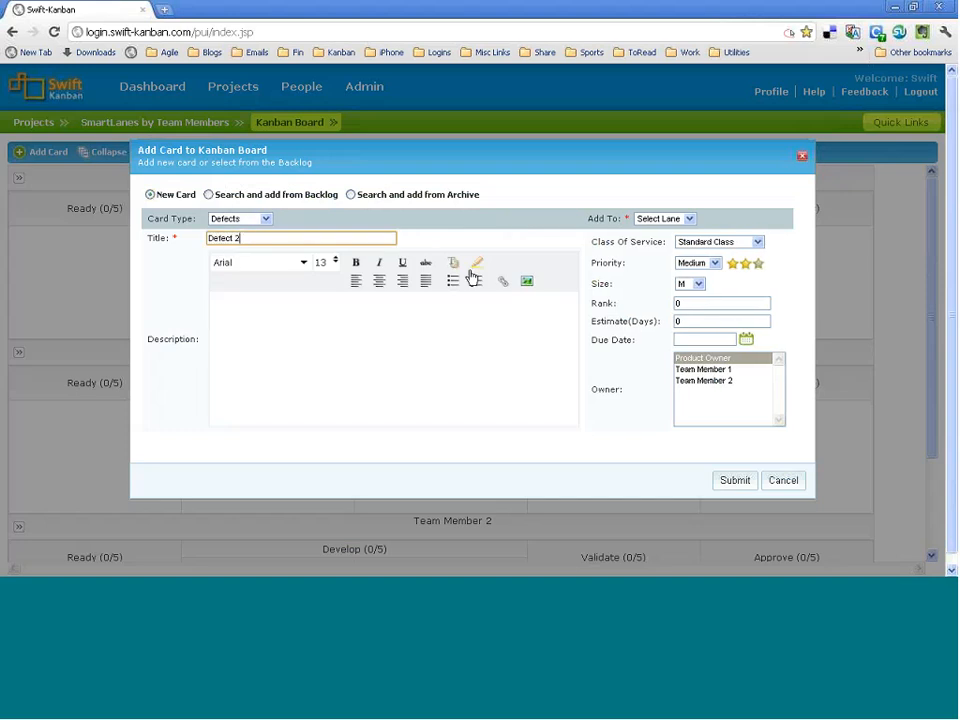
{"action": "left_click", "coordinate": [673, 218]}
{"action": "left_click", "coordinate": [662, 262]}
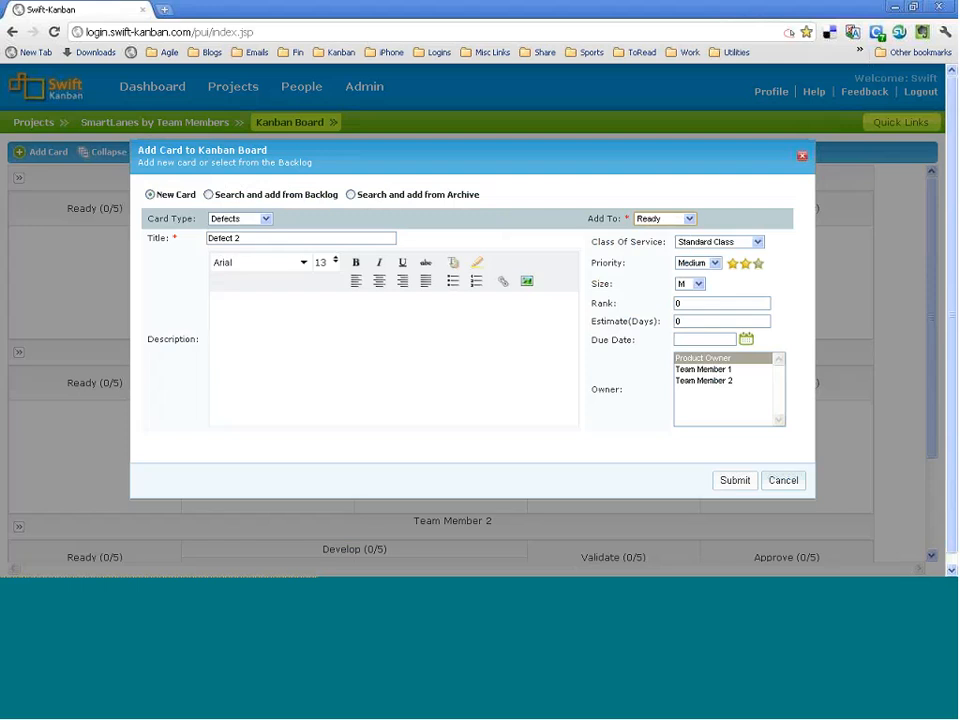
{"action": "left_click", "coordinate": [735, 481]}
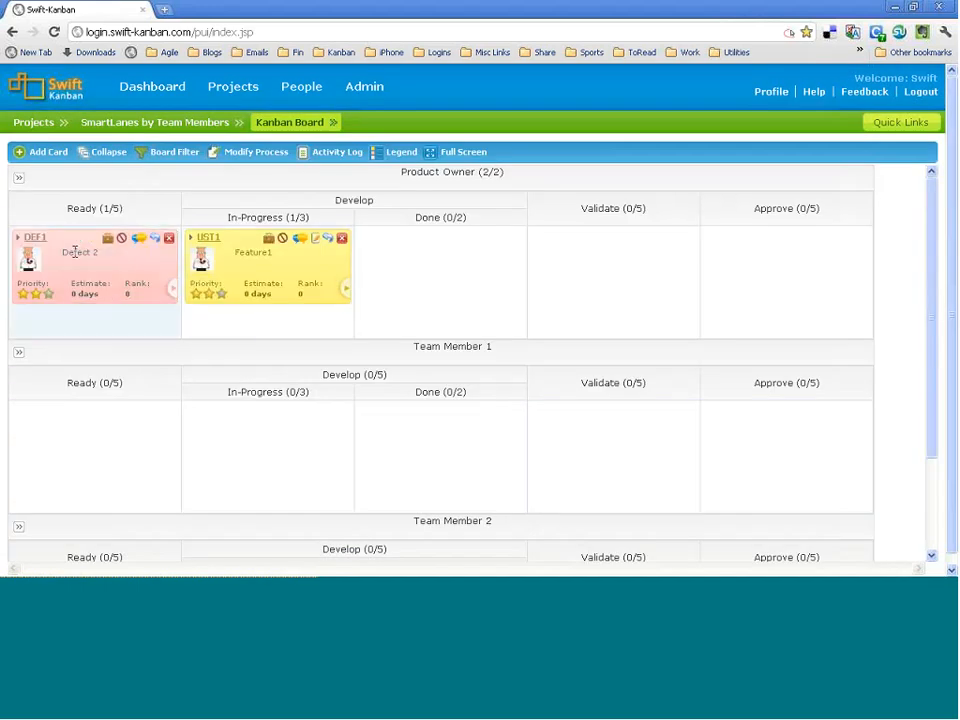
Add an Issues card titled "Issue 2" to Product Owner's Ready lane
{"action": "left_click", "coordinate": [20, 153]}
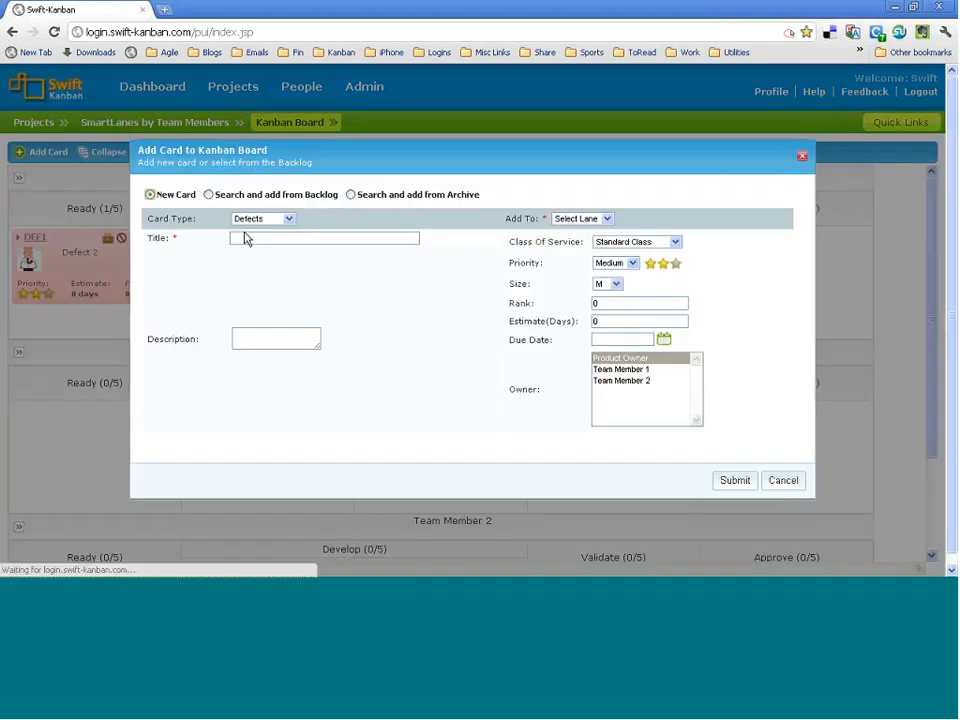
{"action": "left_click", "coordinate": [244, 219]}
{"action": "left_click", "coordinate": [245, 241]}
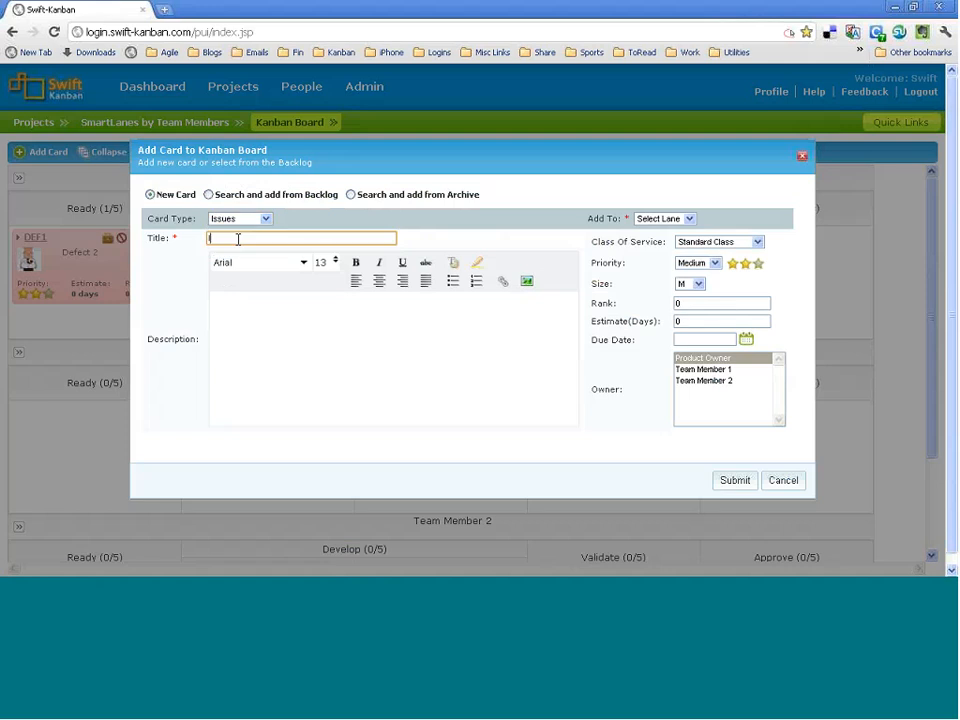
{"action": "type", "text": "Issue 2"}
{"action": "left_click", "coordinate": [663, 218]}
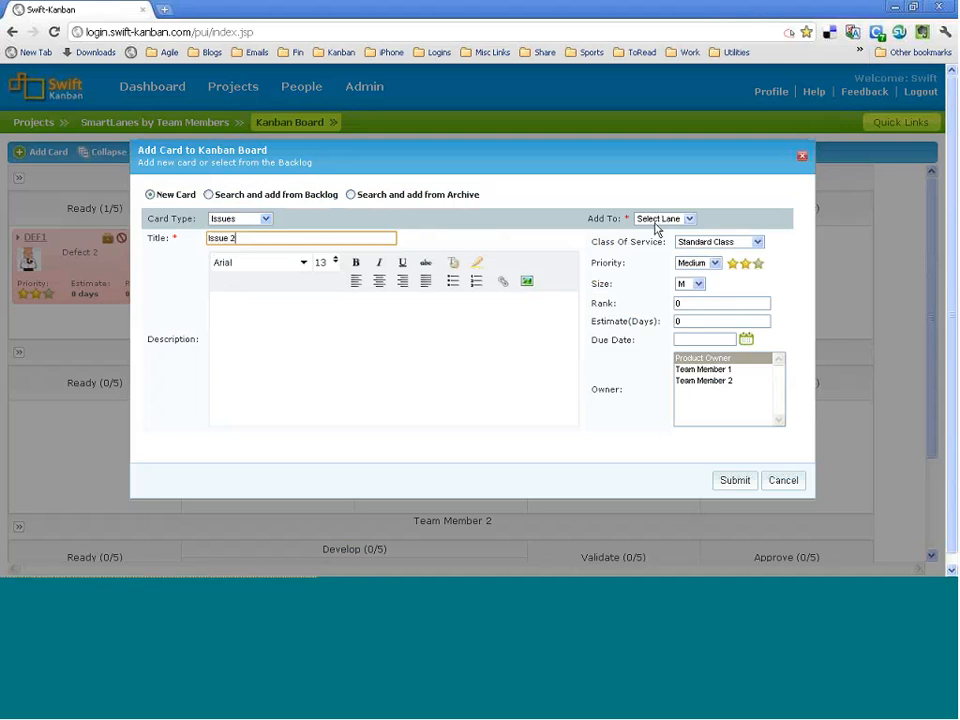
{"action": "left_click", "coordinate": [657, 264]}
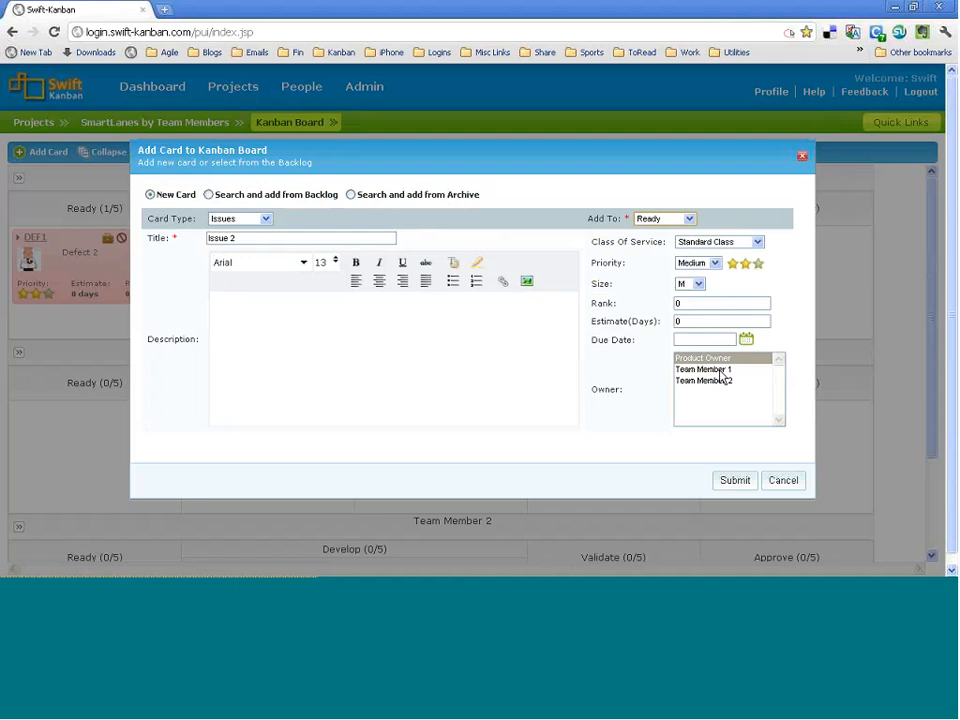
{"action": "left_click", "coordinate": [734, 481]}
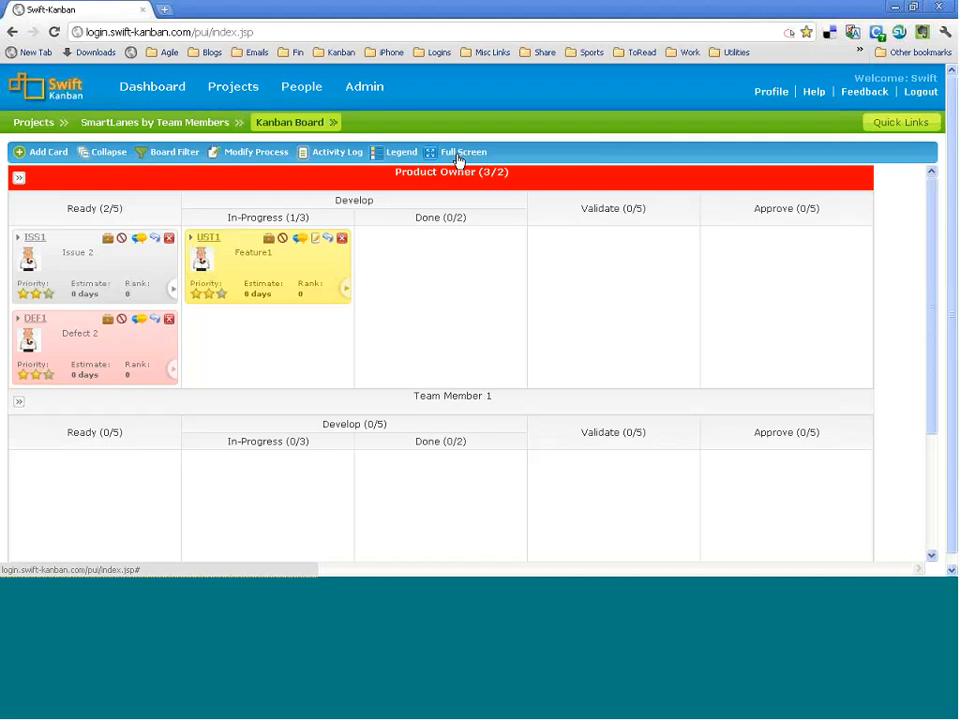
Create a new project named "Custom Swim-Lane" from the list of projects
{"action": "left_click", "coordinate": [246, 97]}
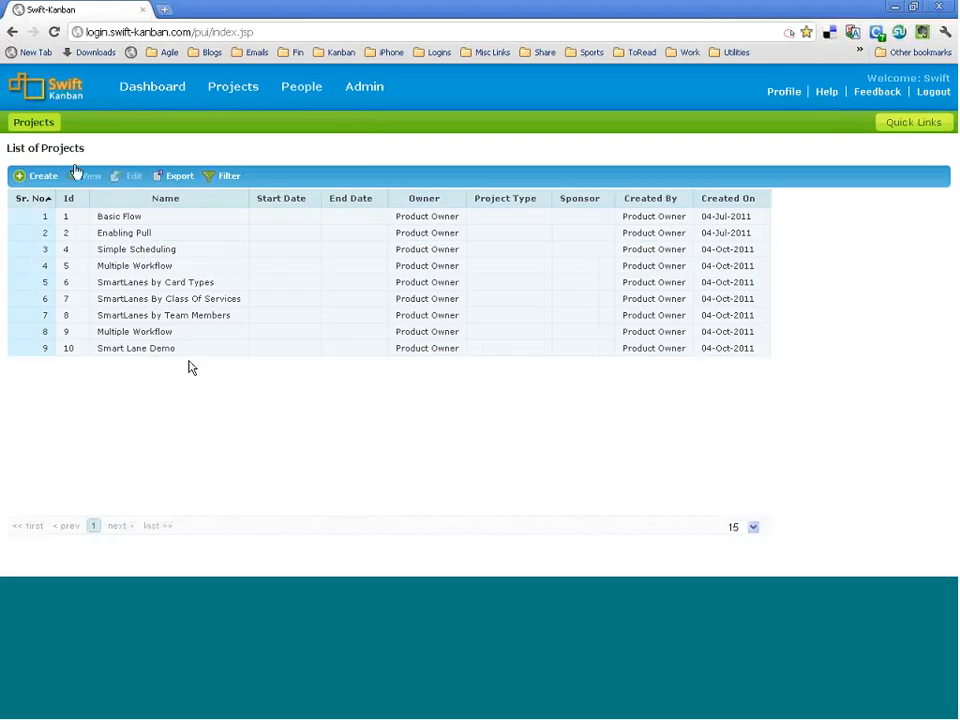
{"action": "left_click", "coordinate": [36, 177]}
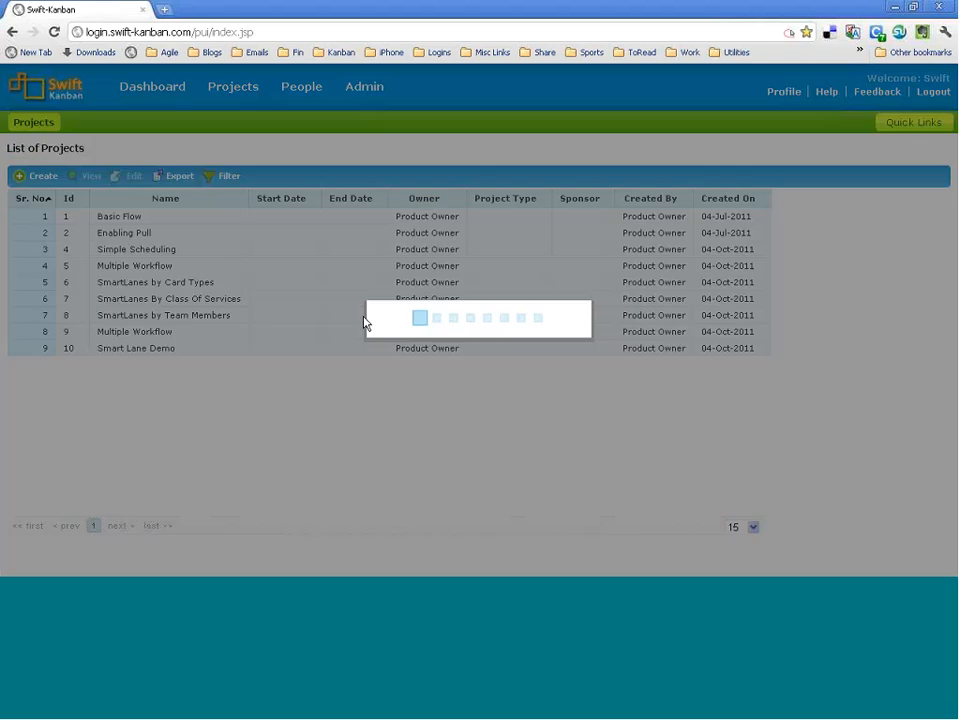
{"action": "type", "text": "Custo"}
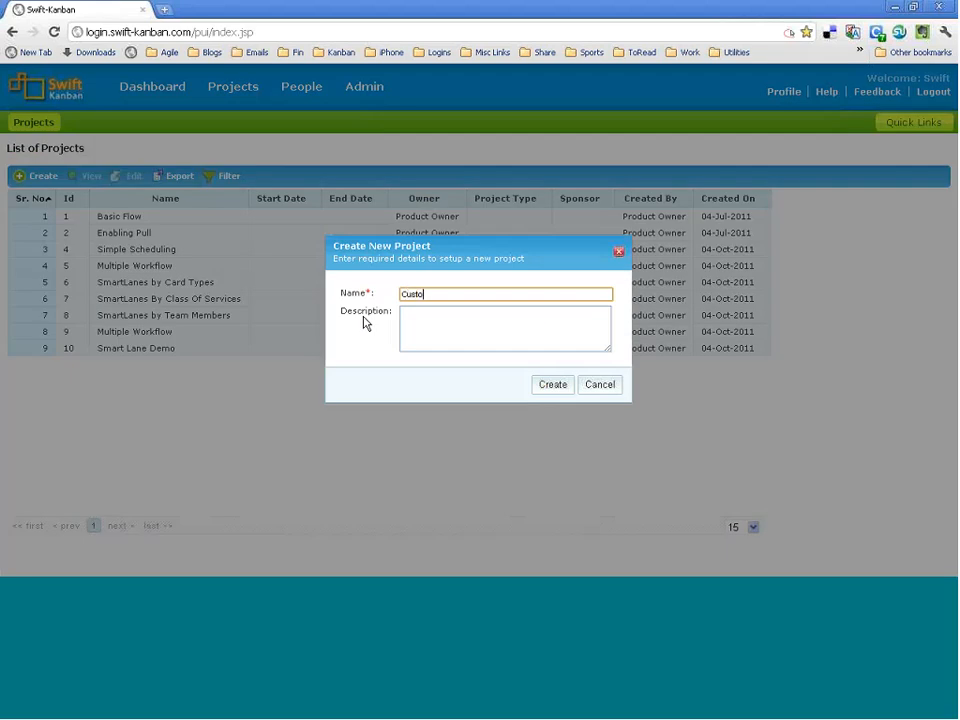
{"action": "type", "text": "m Swim-Lane"}
{"action": "left_click", "coordinate": [552, 386]}
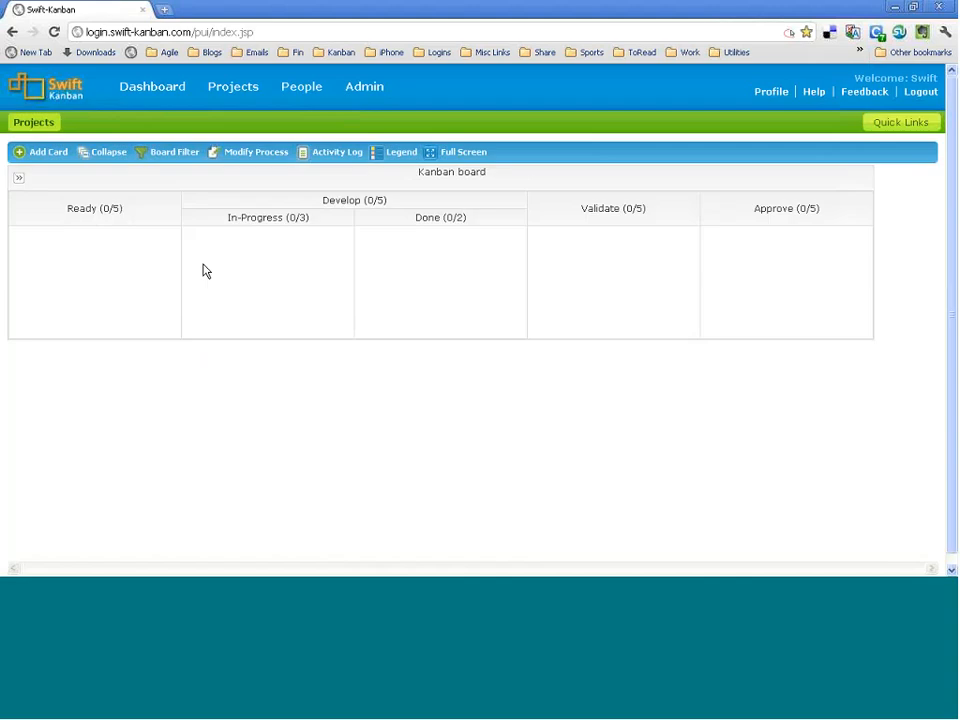
Modify the new board's process to enable Smart Lanes based on custom labels and save the Kanban board lane's workflow
{"action": "left_click", "coordinate": [238, 158]}
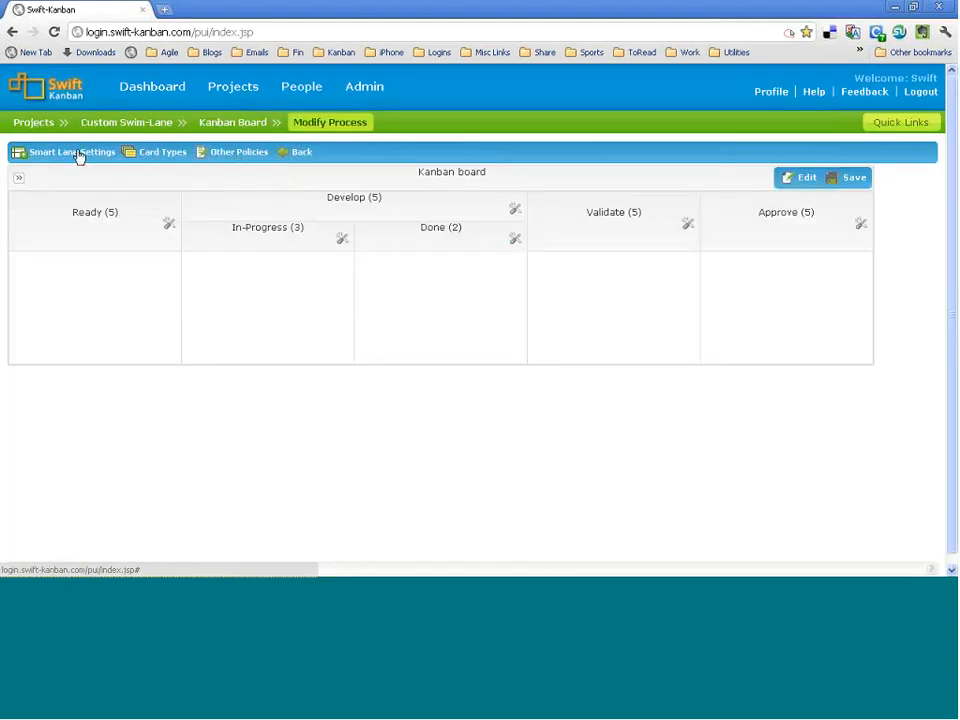
{"action": "left_click", "coordinate": [78, 155]}
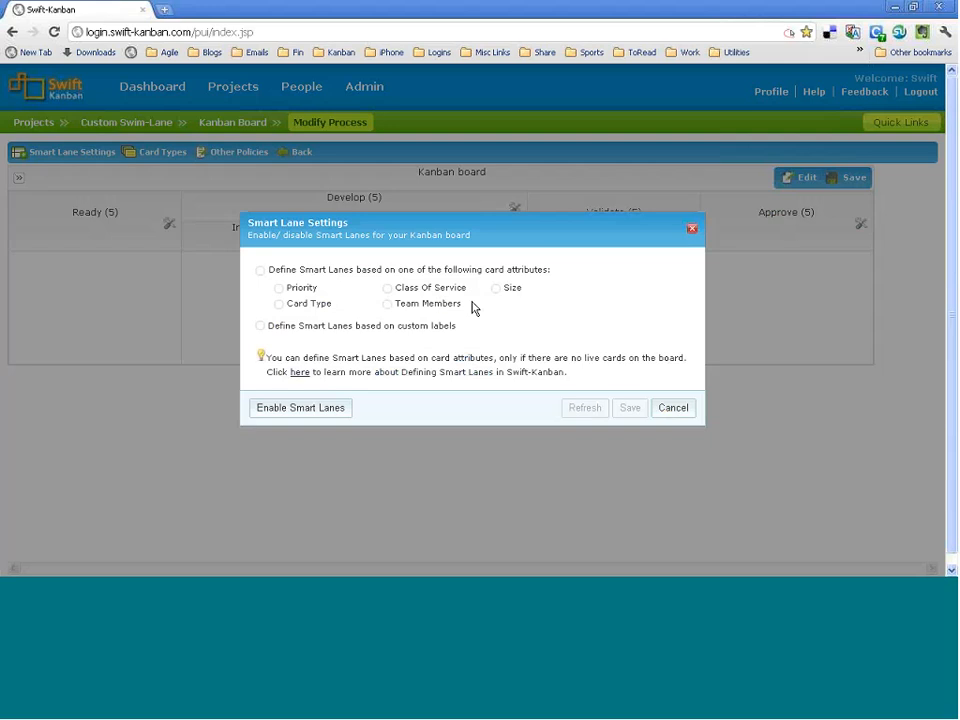
{"action": "left_click", "coordinate": [307, 416]}
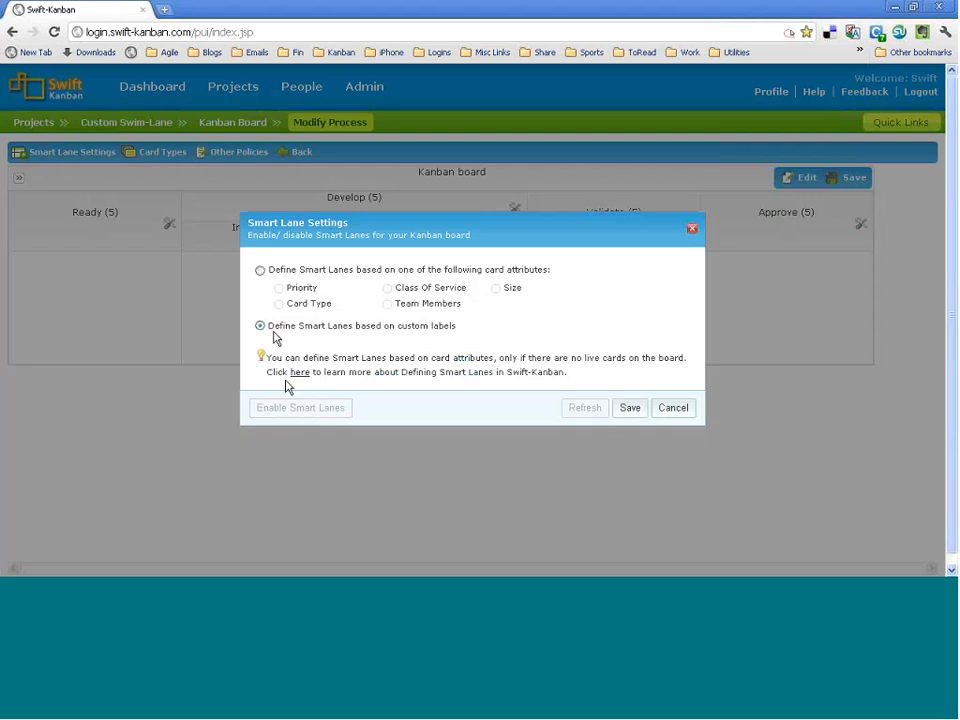
{"action": "left_click_drag", "start_coordinate": [268, 326], "coordinate": [465, 322]}
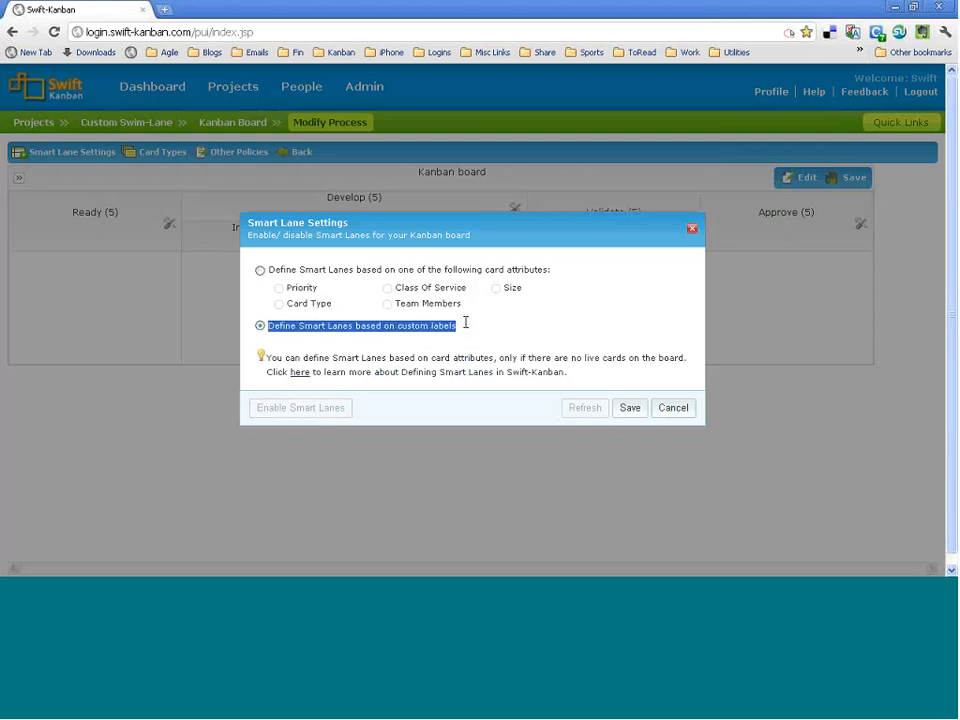
{"action": "left_click", "coordinate": [629, 408]}
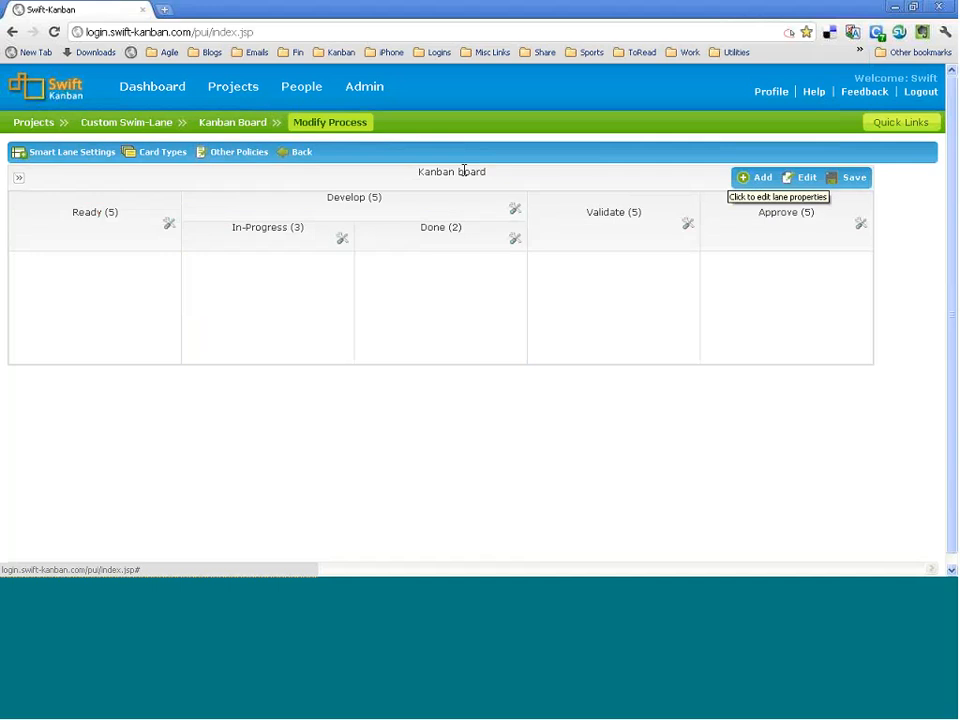
{"action": "left_click", "coordinate": [853, 186]}
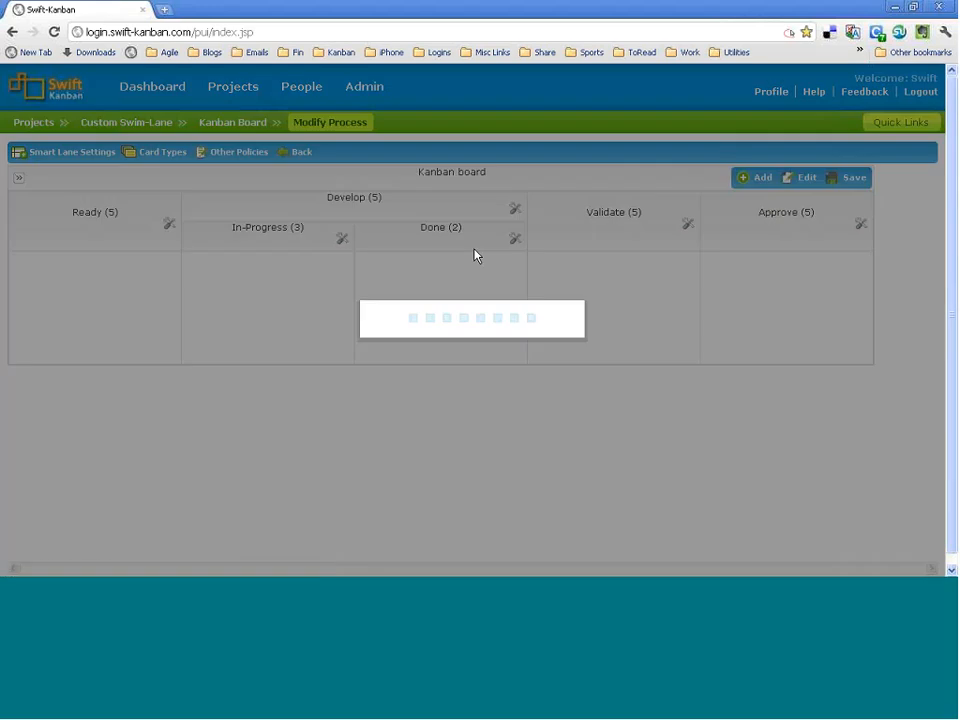
{"action": "left_click", "coordinate": [587, 349]}
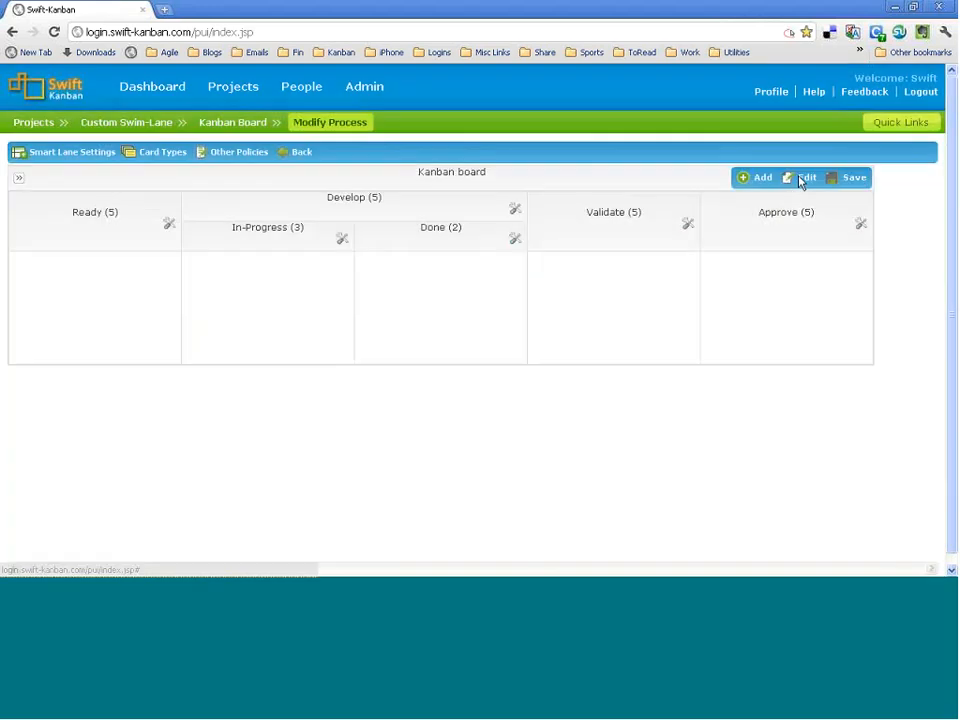
Rename the existing Kanban board Smart Lane as "Product Team"
{"action": "left_click", "coordinate": [804, 178]}
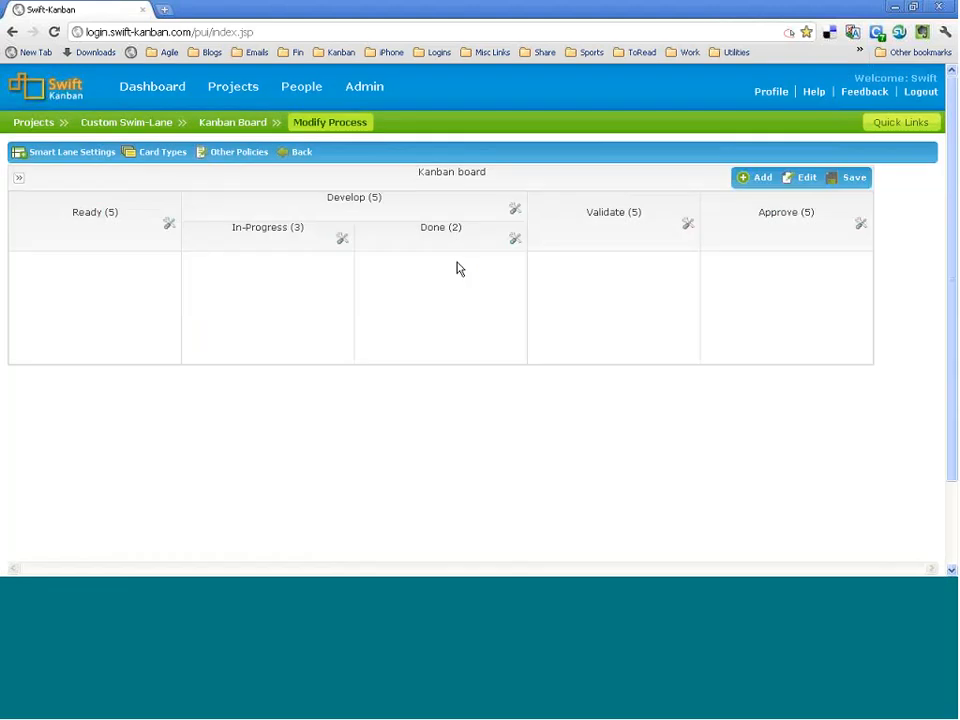
{"action": "left_click", "coordinate": [459, 268]}
{"action": "type", "text": "Produc"}
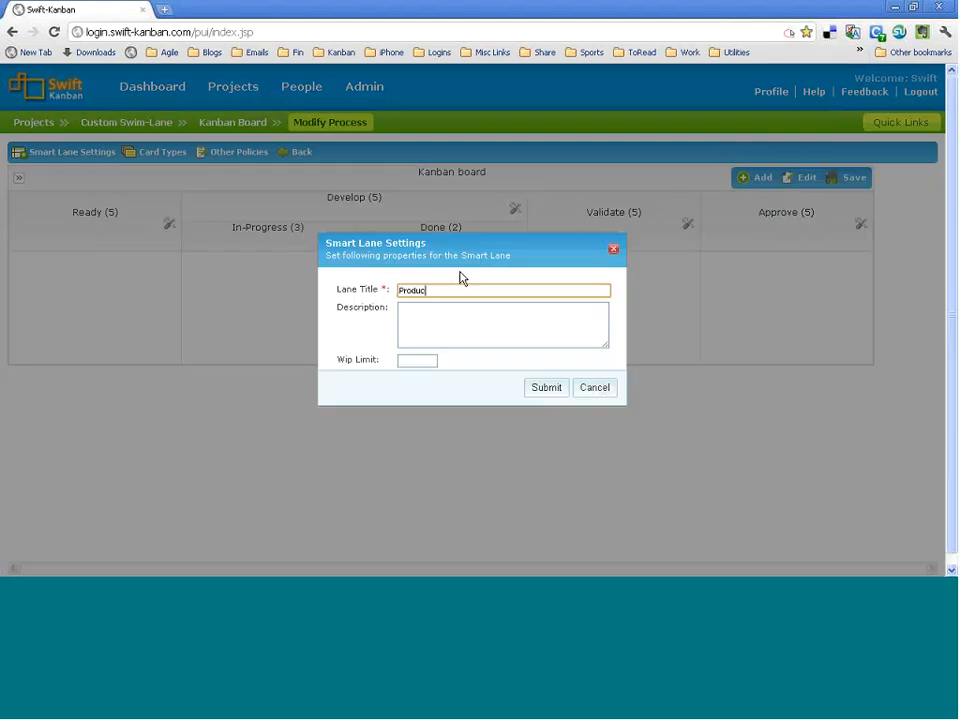
{"action": "type", "text": "t Team"}
{"action": "left_click", "coordinate": [546, 387]}
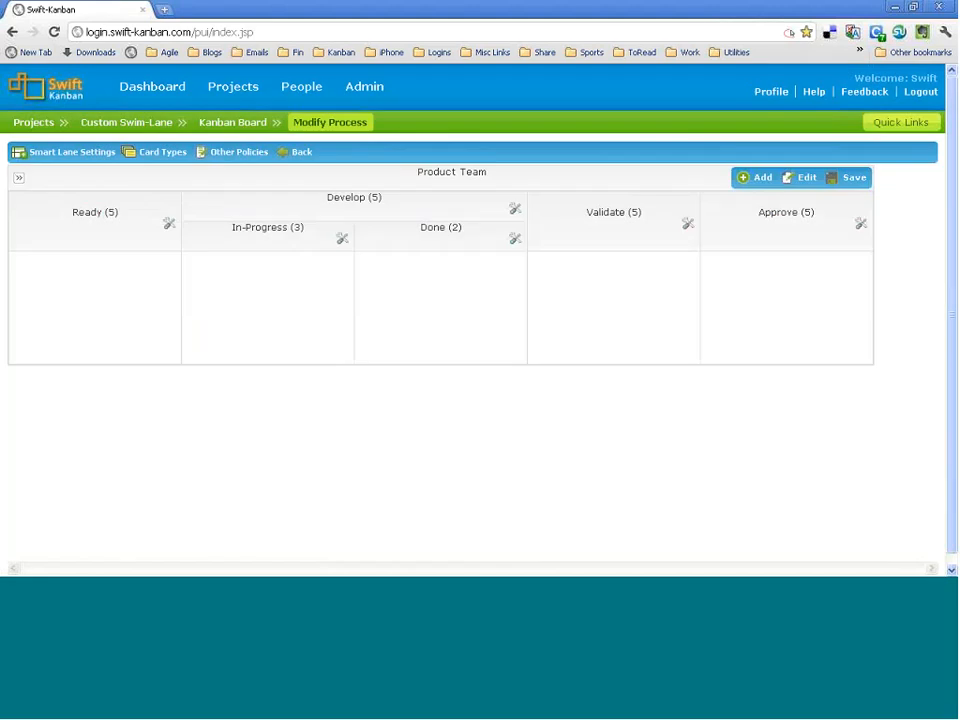
Add a Smart Lane titled "Platform Team" with a WIP limit of 10
{"action": "left_click", "coordinate": [763, 180]}
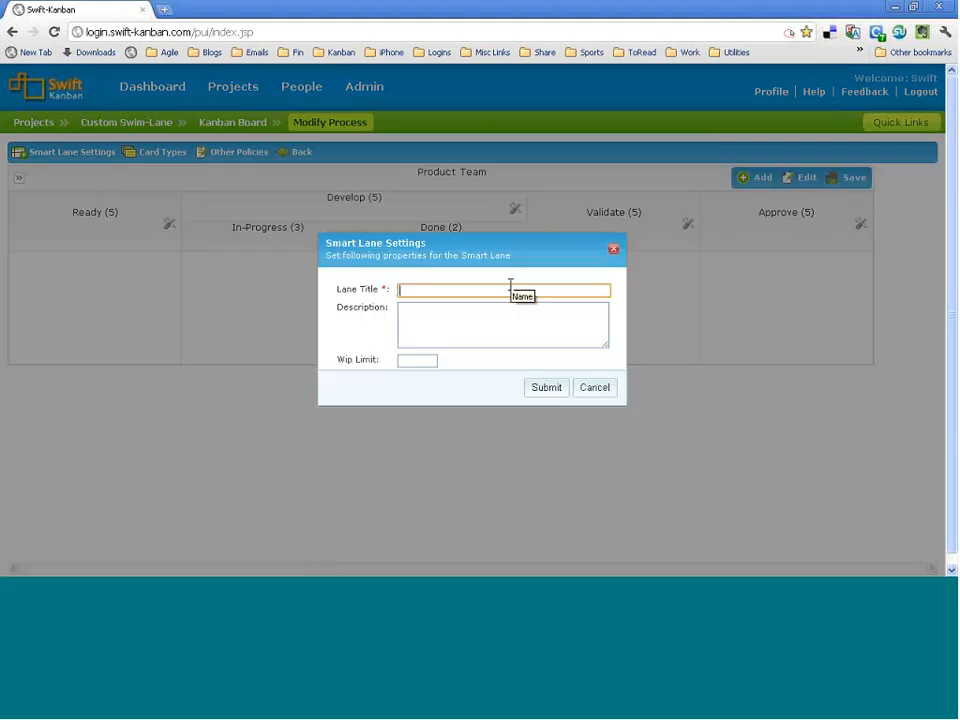
{"action": "type", "text": "Platform Team"}
{"action": "left_click", "coordinate": [406, 363]}
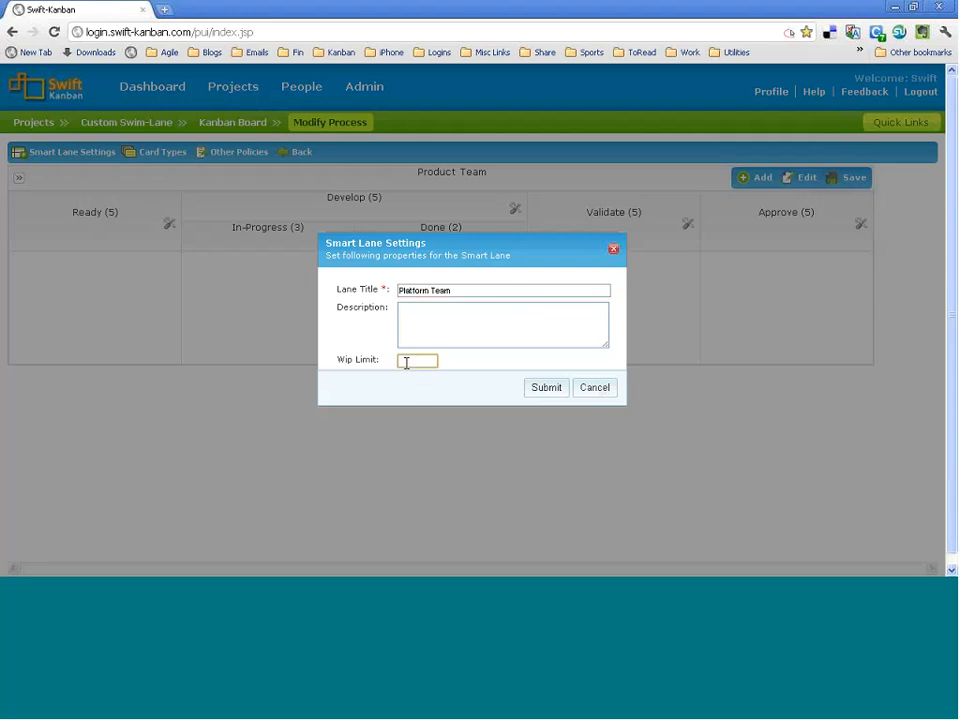
{"action": "type", "text": "10"}
{"action": "left_click", "coordinate": [542, 389]}
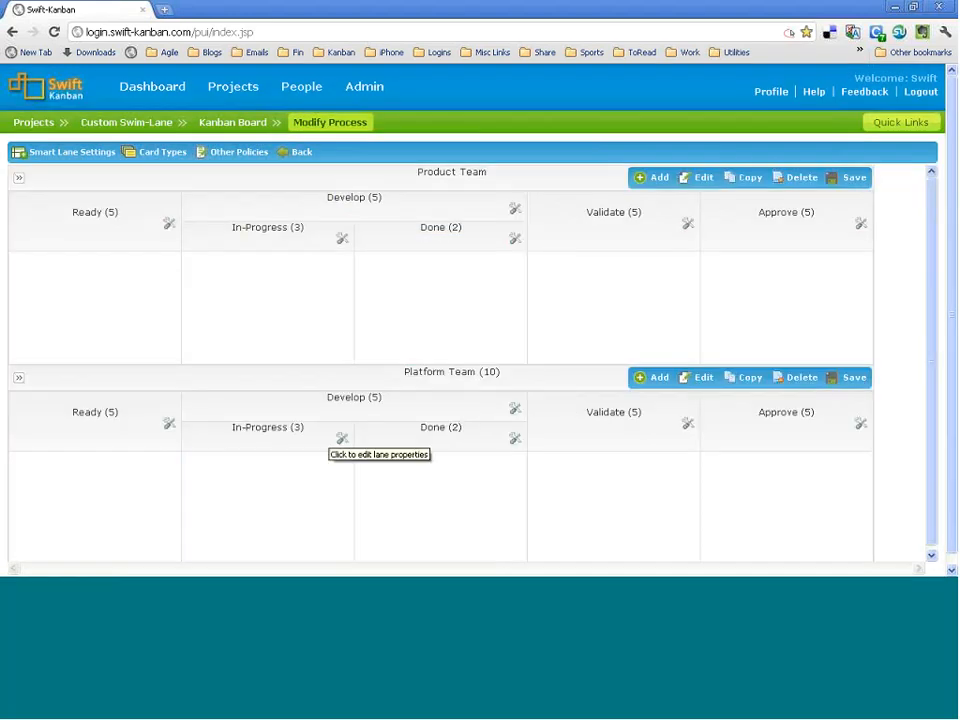
Split Platform Team's Ready lane into two stacked sub-lanes and its In-Progress lane into two side-by-side sub-lanes, and save the workflow
{"action": "mouse_move", "coordinate": [58, 484]}
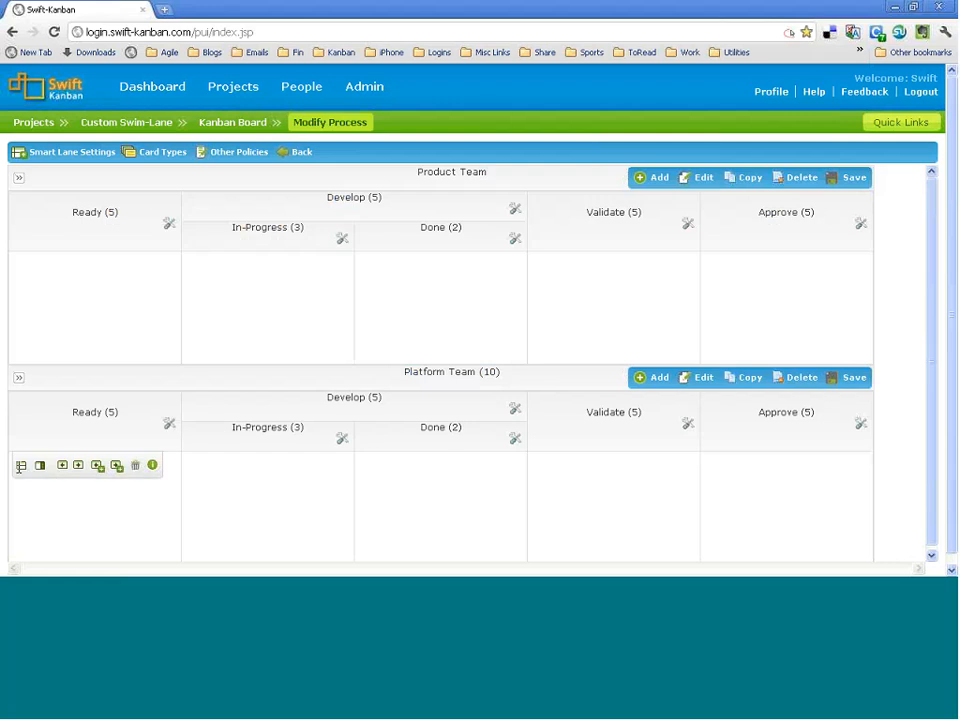
{"action": "left_click", "coordinate": [21, 466]}
{"action": "mouse_move", "coordinate": [293, 469]}
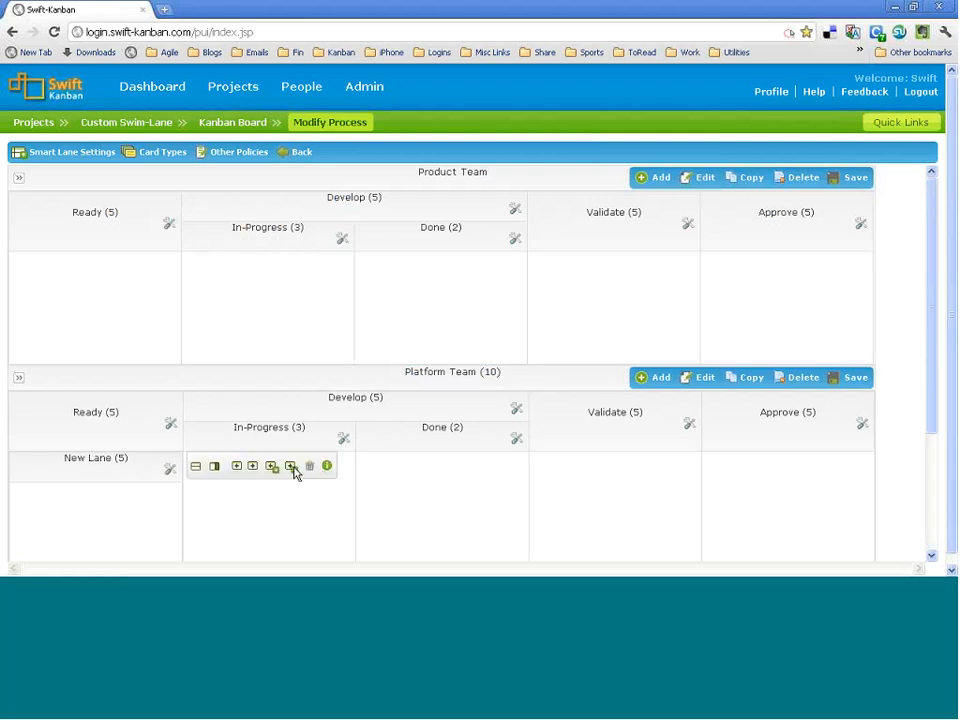
{"action": "left_click", "coordinate": [215, 466]}
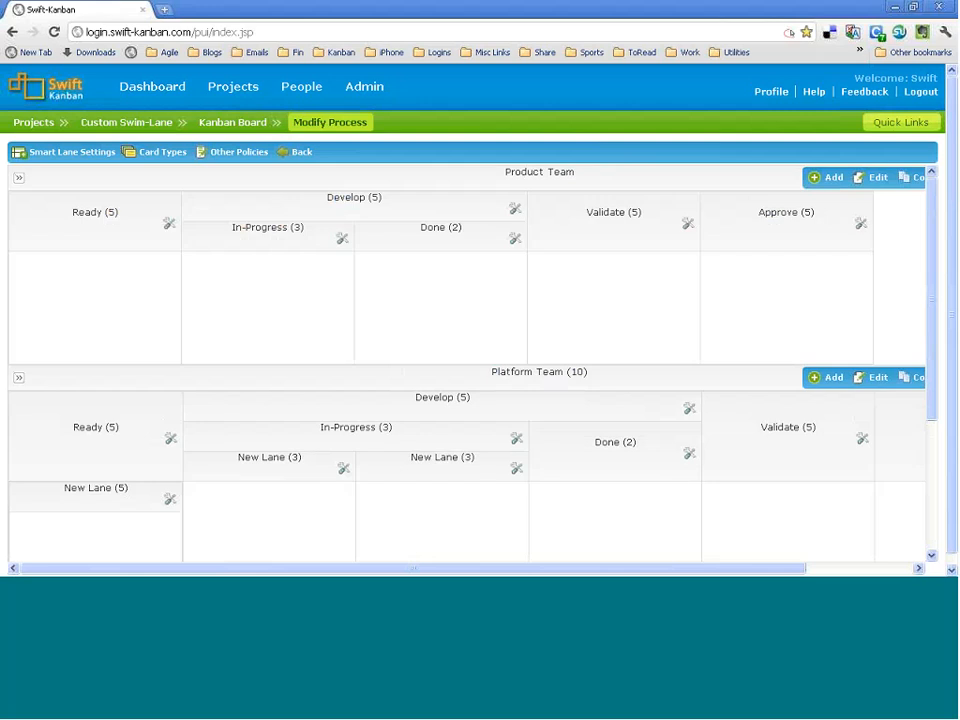
{"action": "left_click_drag", "start_coordinate": [694, 569], "coordinate": [905, 567]}
{"action": "left_click", "coordinate": [903, 380]}
{"action": "left_click", "coordinate": [587, 352]}
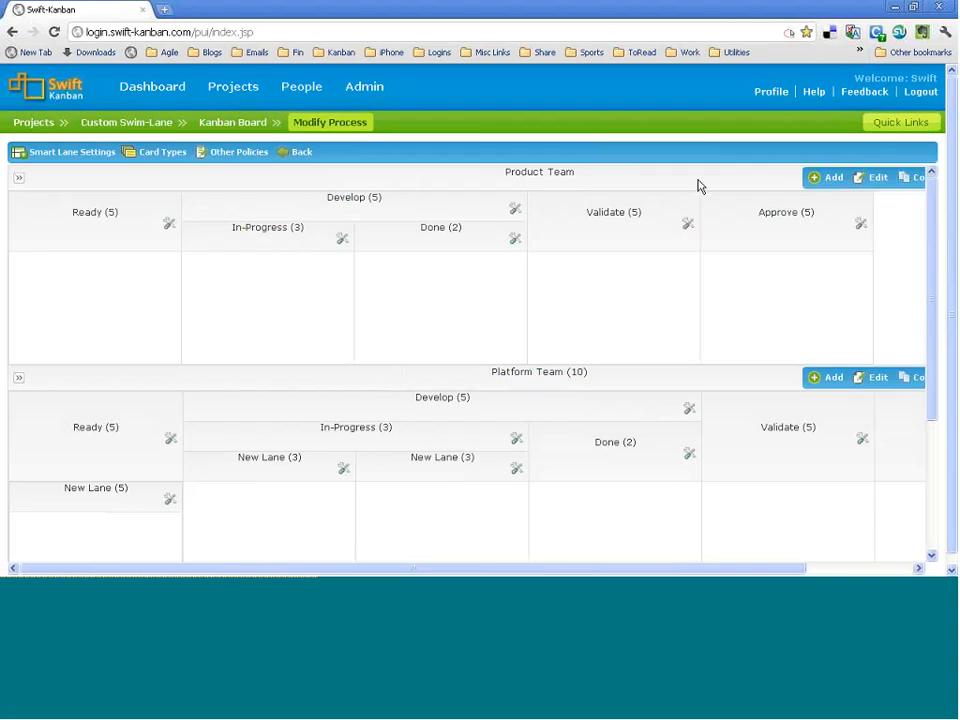
Add a Smart Lane titled "Team 3" with a WIP limit of 4 below Platform Team
{"action": "left_click", "coordinate": [831, 378]}
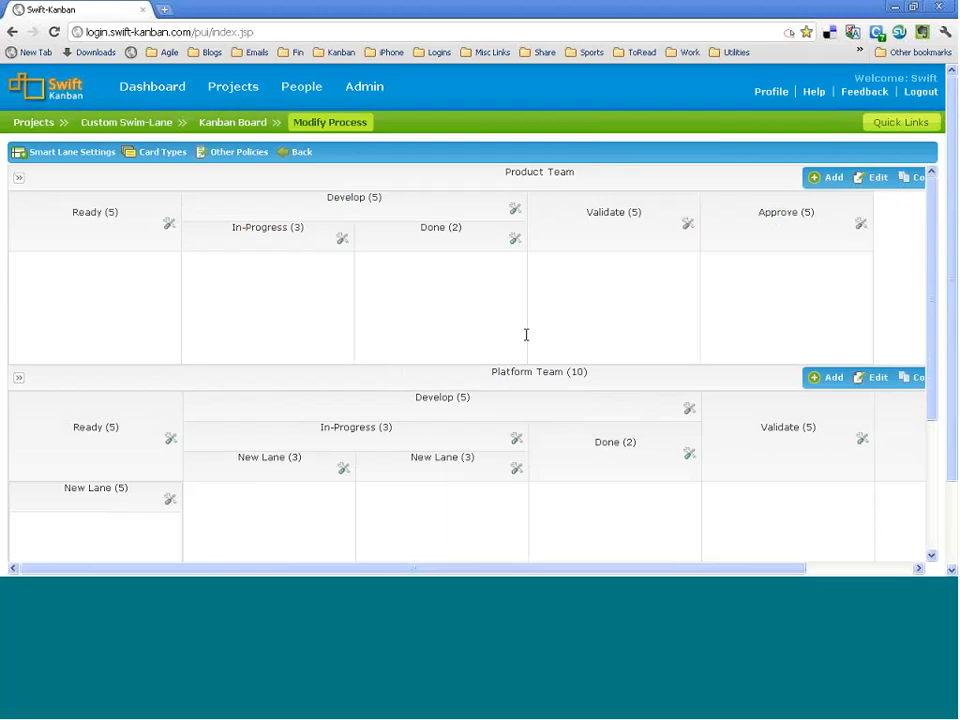
{"action": "type", "text": "Team 3"}
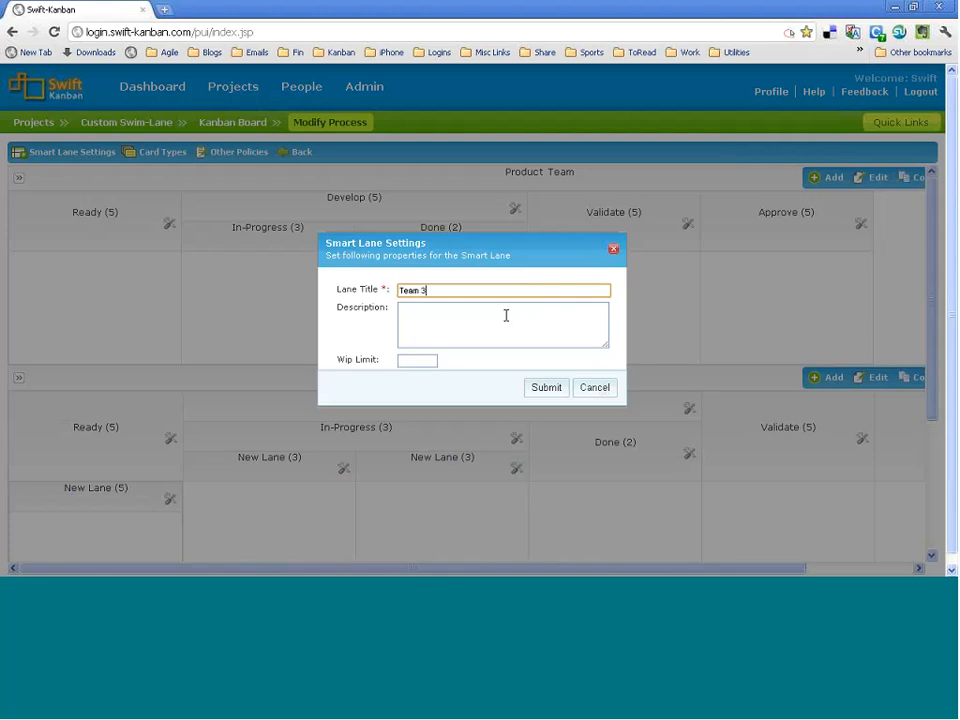
{"action": "left_click", "coordinate": [406, 363]}
{"action": "type", "text": "4"}
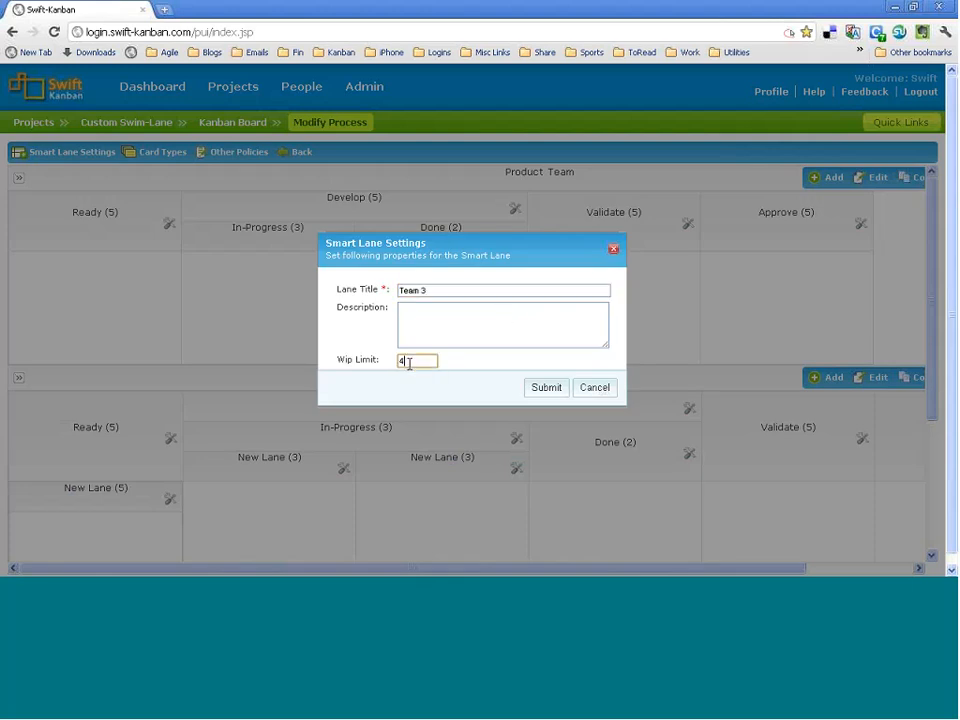
{"action": "left_click", "coordinate": [546, 389]}
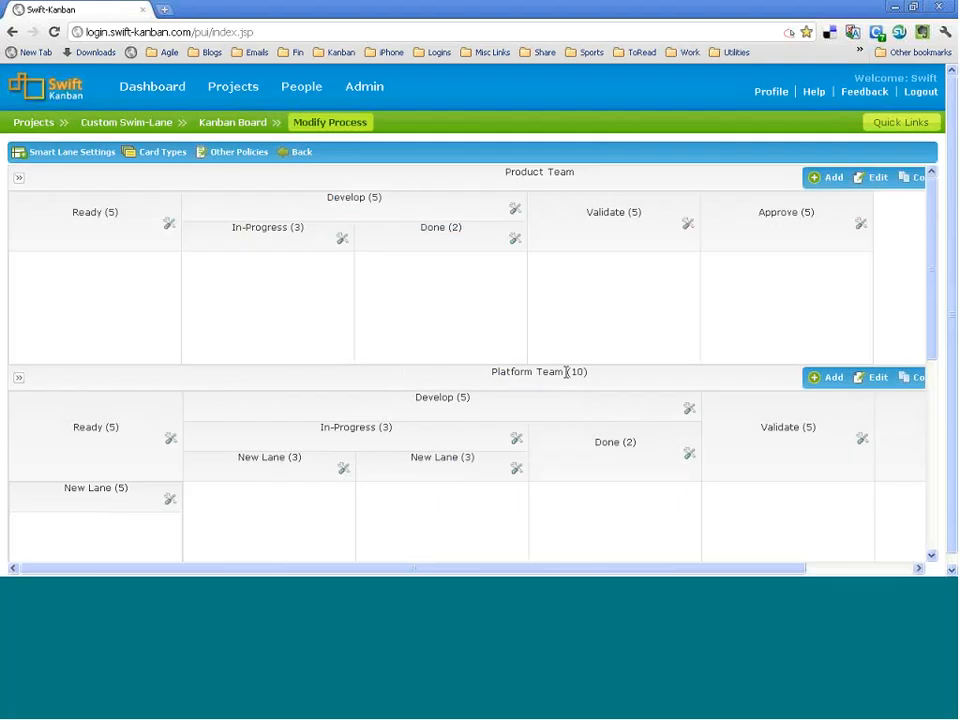
Return to the Kanban board, review the workflows of the three team Smart Lanes and collapse the Product Team lane
{"action": "scroll", "coordinate": [934, 535], "scroll_direction": "down", "scroll_amount": 3}
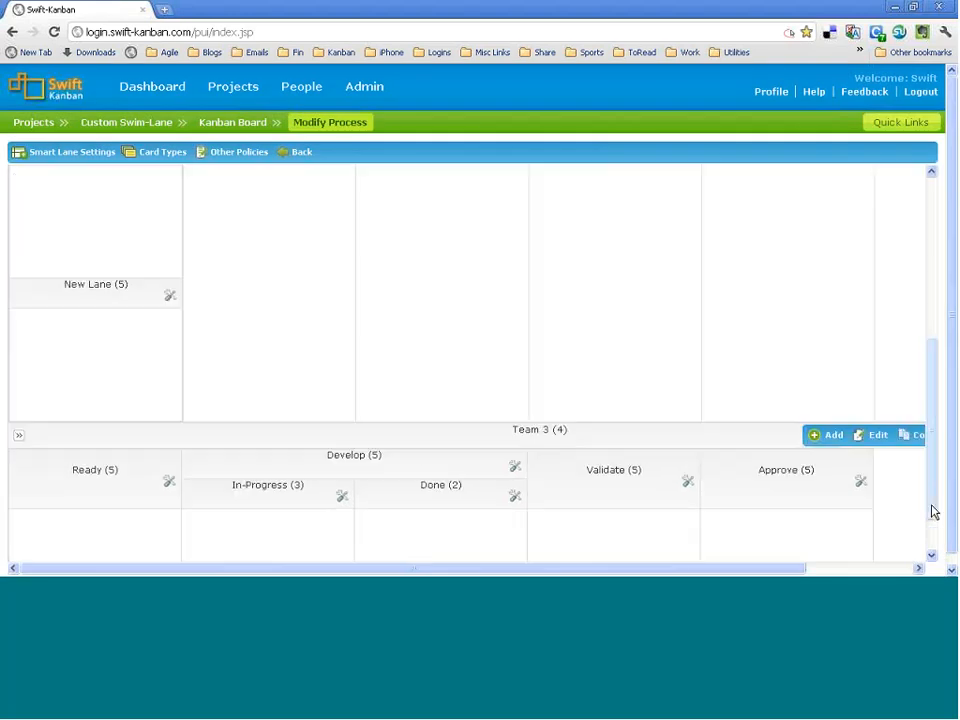
{"action": "scroll", "coordinate": [929, 385], "scroll_direction": "up", "scroll_amount": 3}
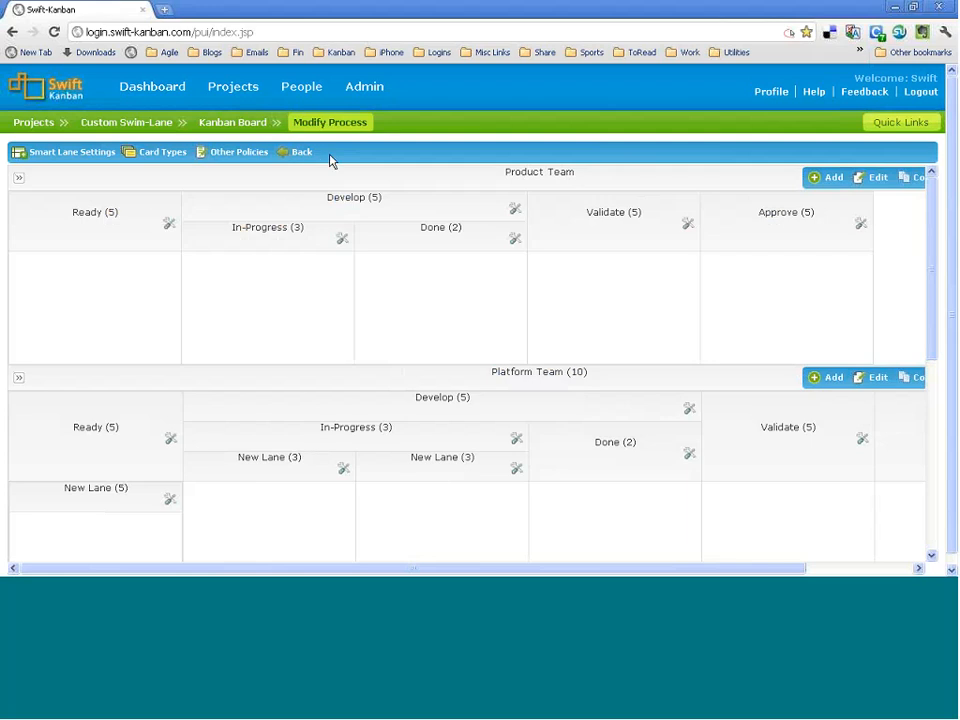
{"action": "left_click", "coordinate": [302, 153]}
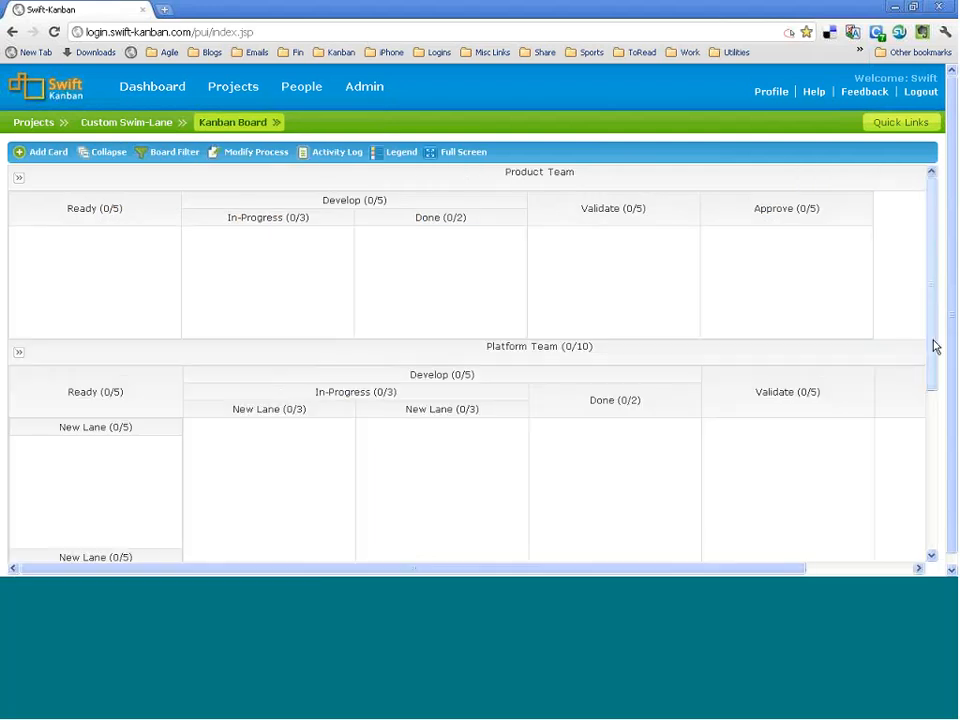
{"action": "scroll", "coordinate": [932, 410], "scroll_direction": "down", "scroll_amount": 5}
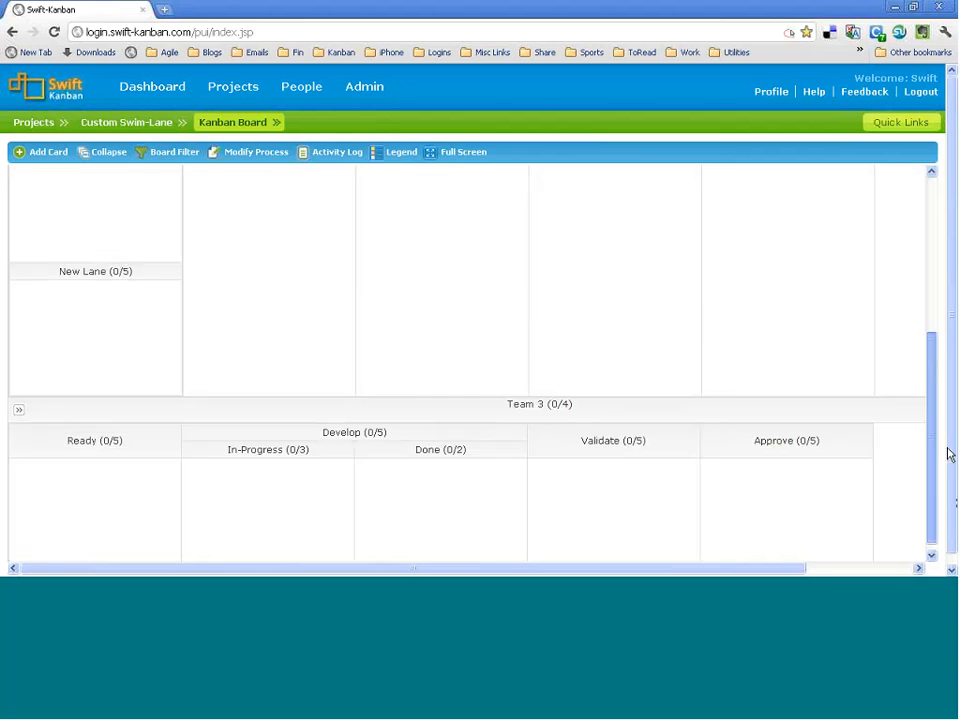
{"action": "left_click_drag", "start_coordinate": [949, 452], "coordinate": [950, 307]}
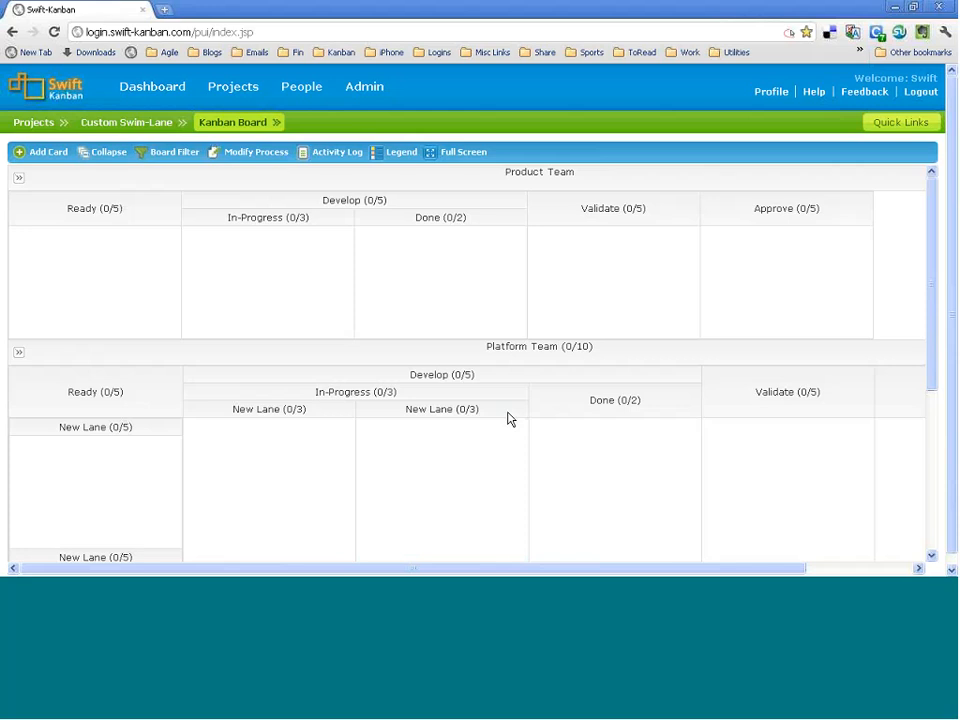
{"action": "left_click", "coordinate": [19, 178]}
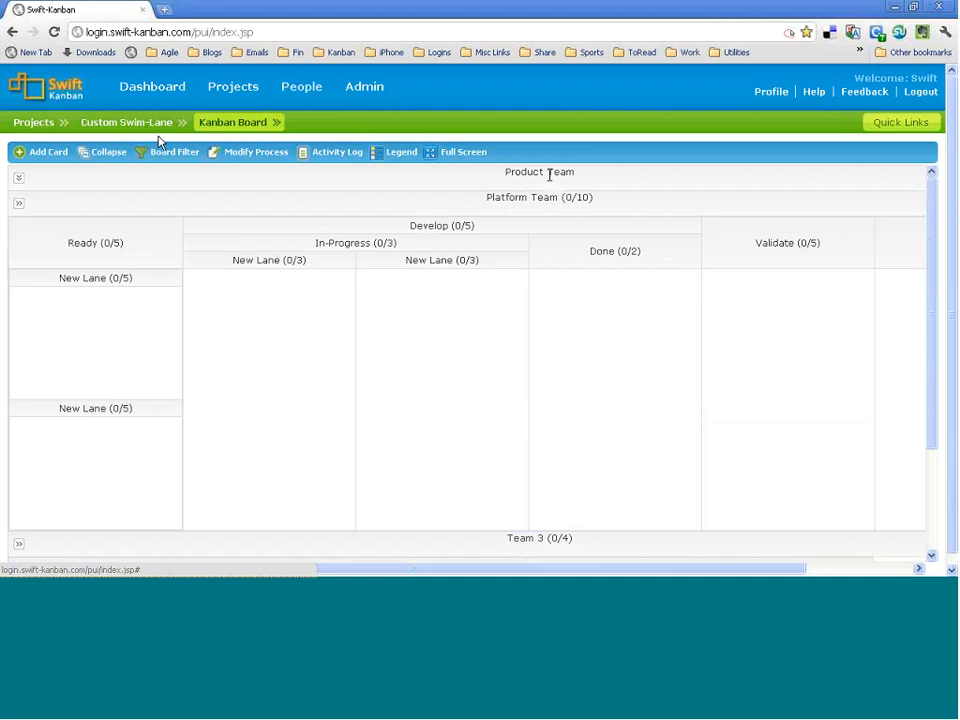
Split Product Team's In-Progress lane into two stacked sub-lanes, and divide the upper one into two side-by-side sub-lanes
{"action": "left_click", "coordinate": [252, 155]}
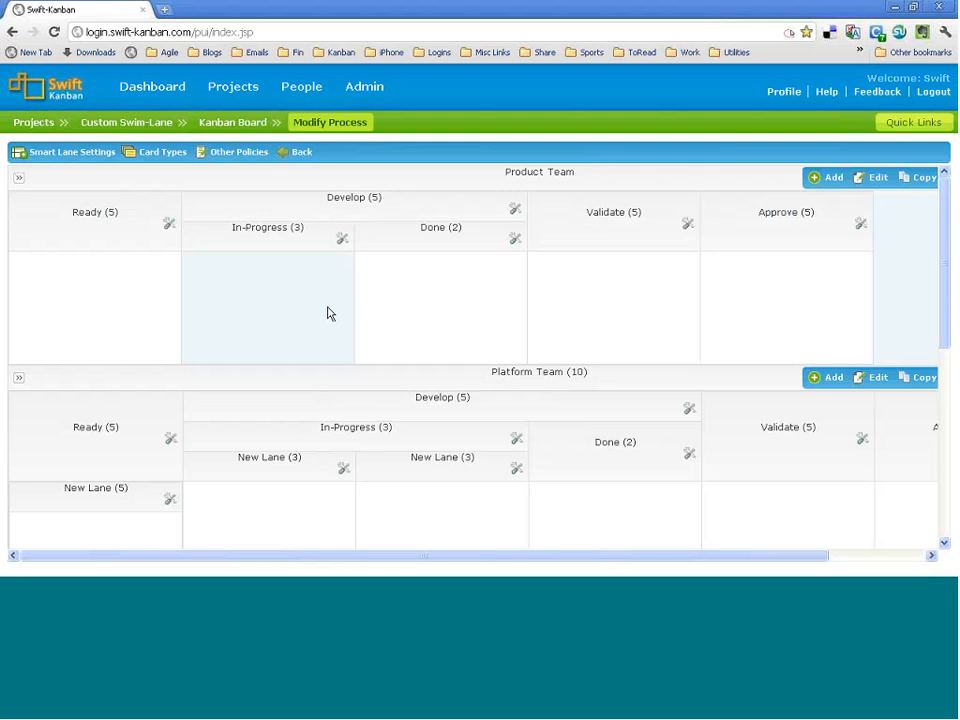
{"action": "left_click", "coordinate": [341, 240]}
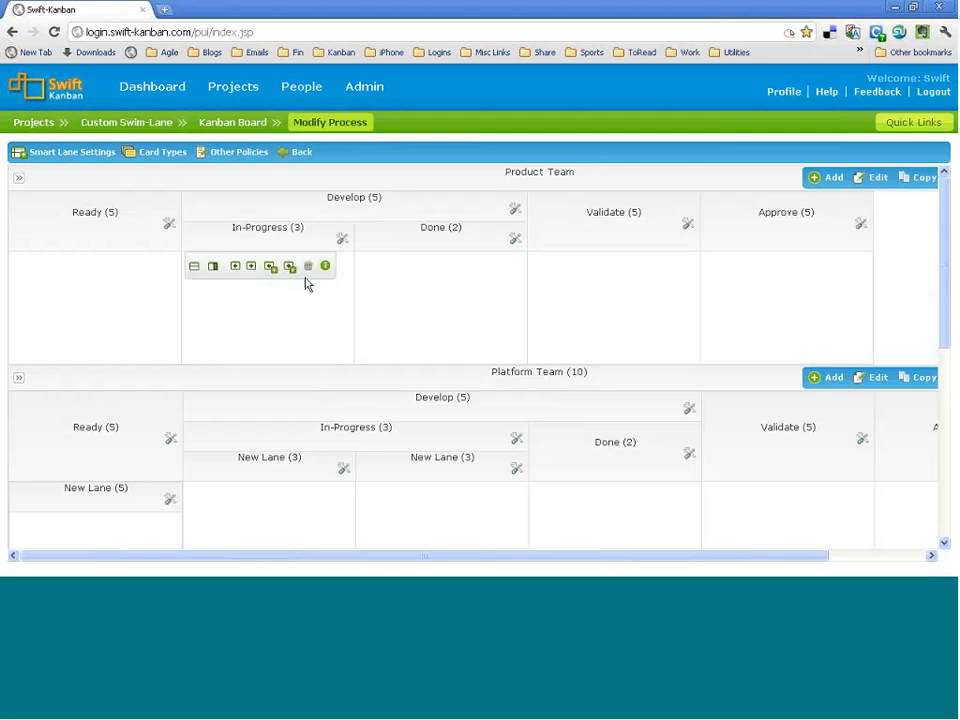
{"action": "left_click", "coordinate": [195, 272]}
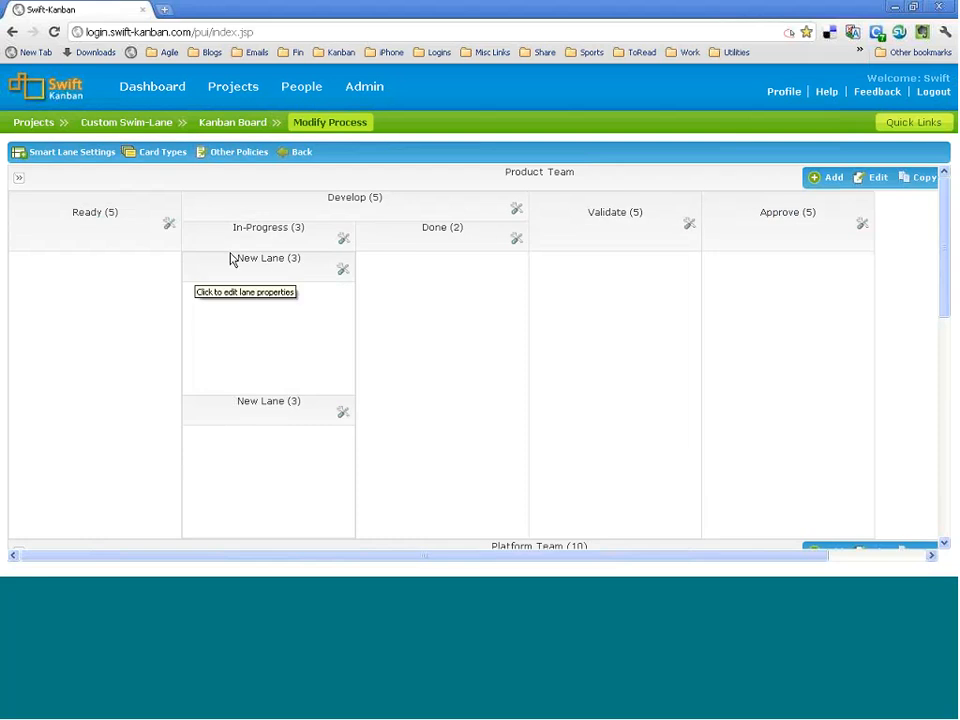
{"action": "left_click", "coordinate": [343, 272]}
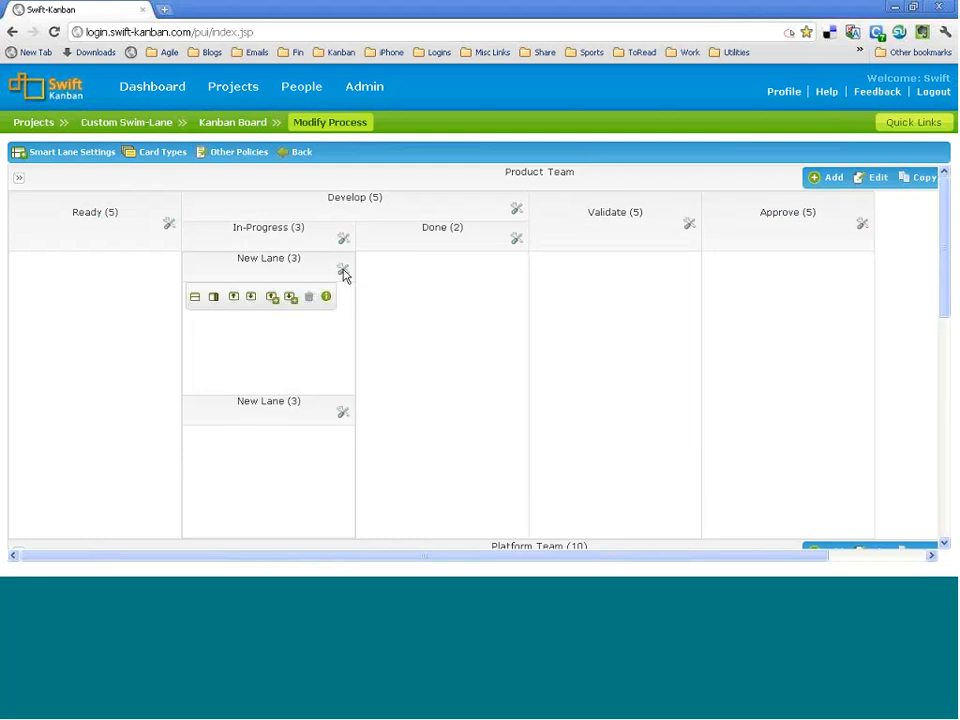
{"action": "left_click", "coordinate": [214, 300]}
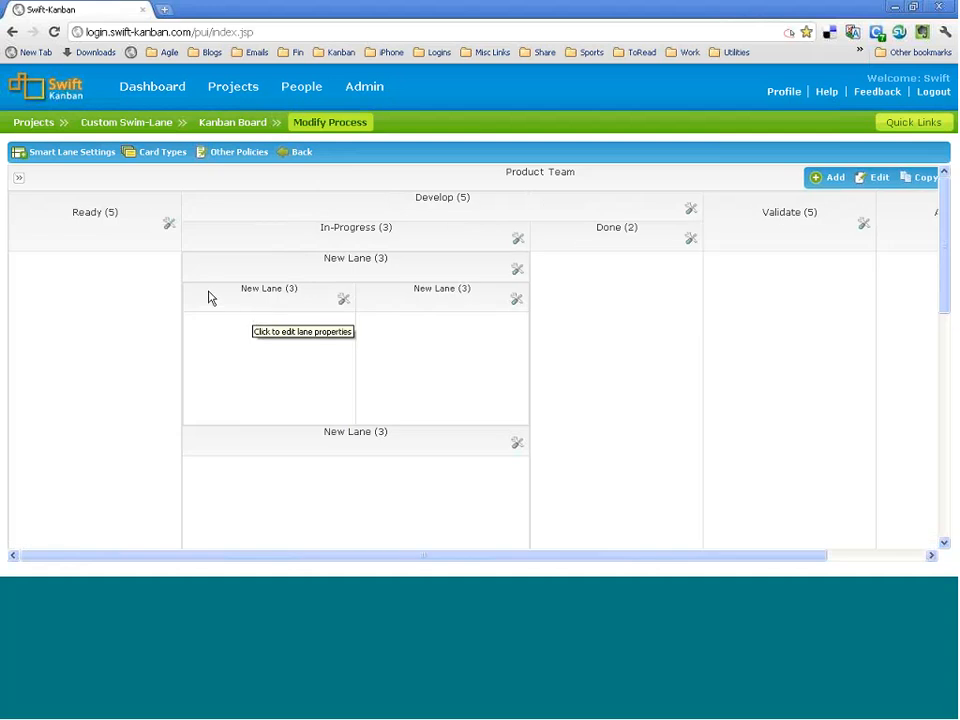
Try titling the first side-by-side sub-lane "In-Progress" with lane type In Progress, and cancel the lane settings
{"action": "left_click", "coordinate": [343, 299]}
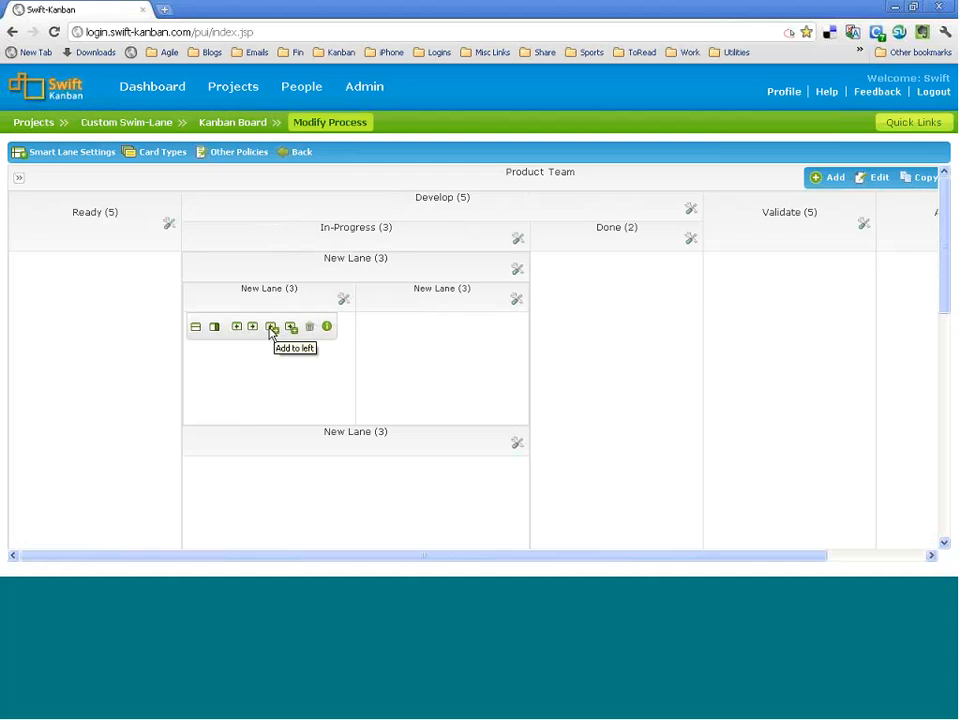
{"action": "left_click", "coordinate": [327, 328]}
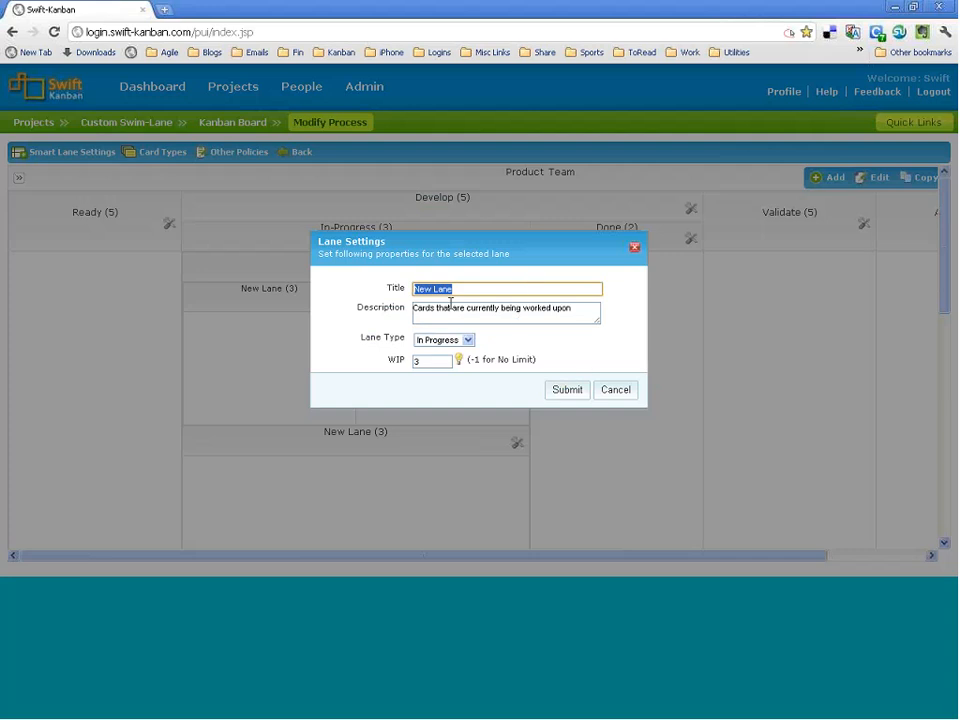
{"action": "type", "text": "In-Progress"}
{"action": "left_click", "coordinate": [438, 340]}
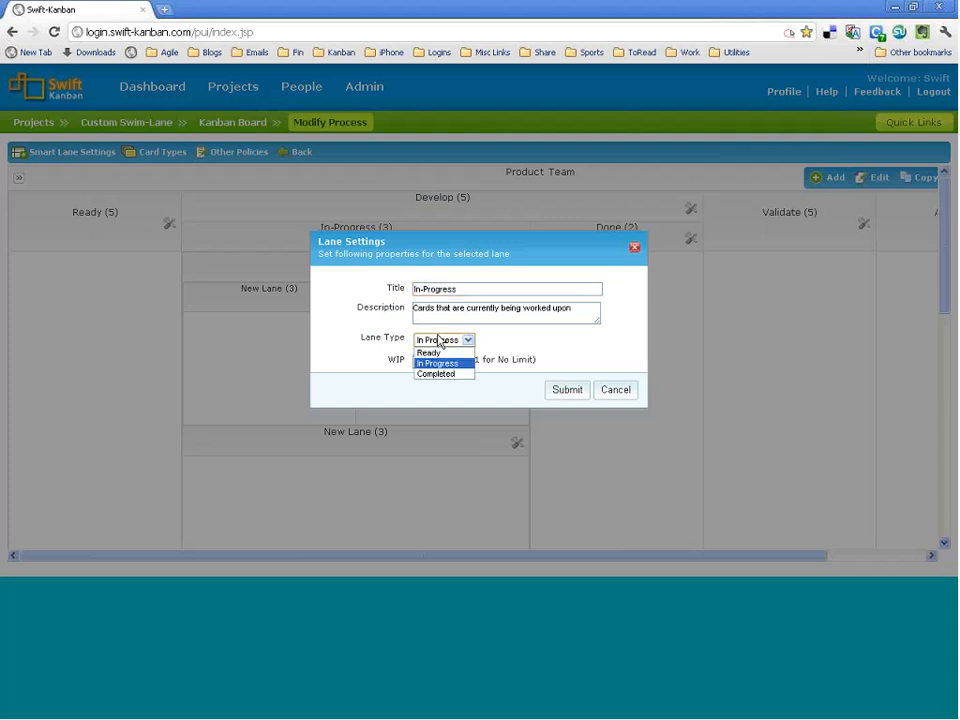
{"action": "left_click", "coordinate": [440, 341]}
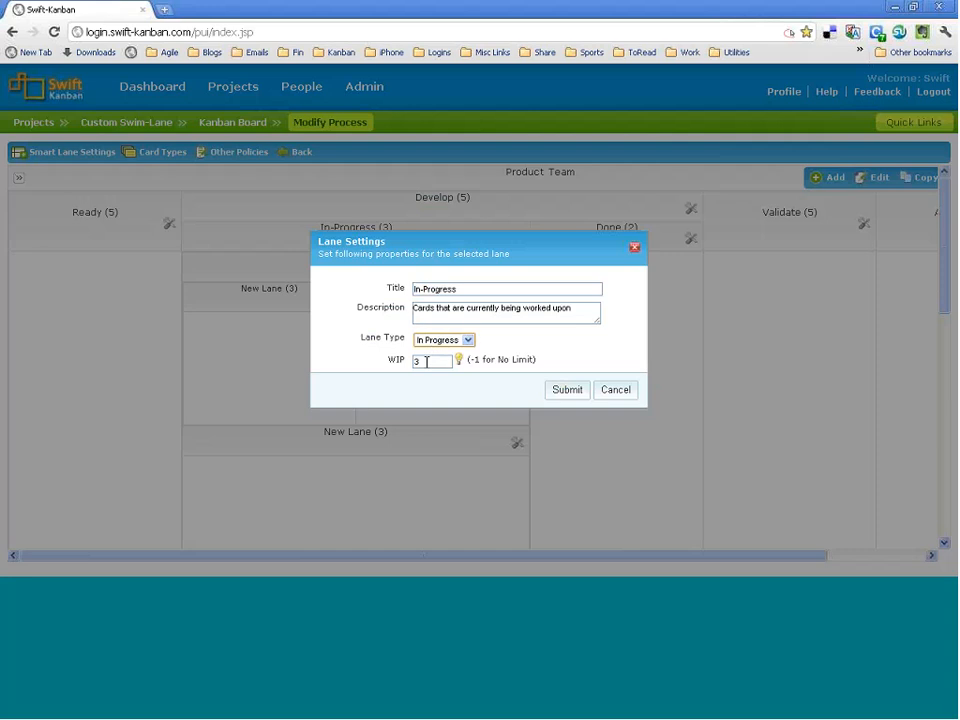
{"action": "left_click", "coordinate": [615, 392]}
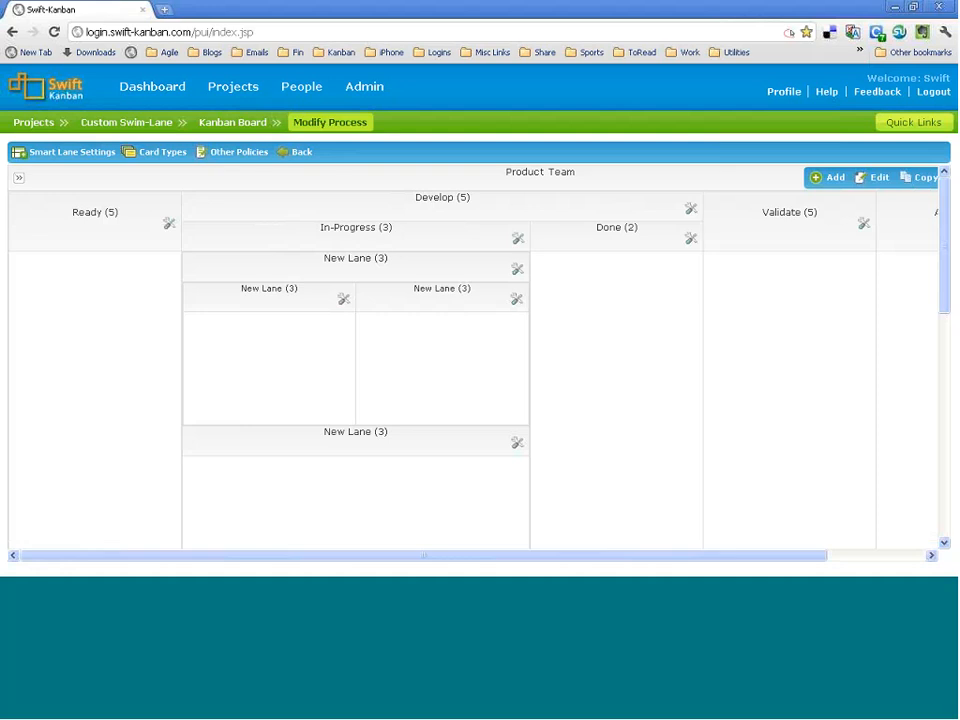
Check the Smart Lane settings of the Custom Swim-Lane project without changing them, and return through the Kanban board to the projects list
{"action": "left_click", "coordinate": [60, 155]}
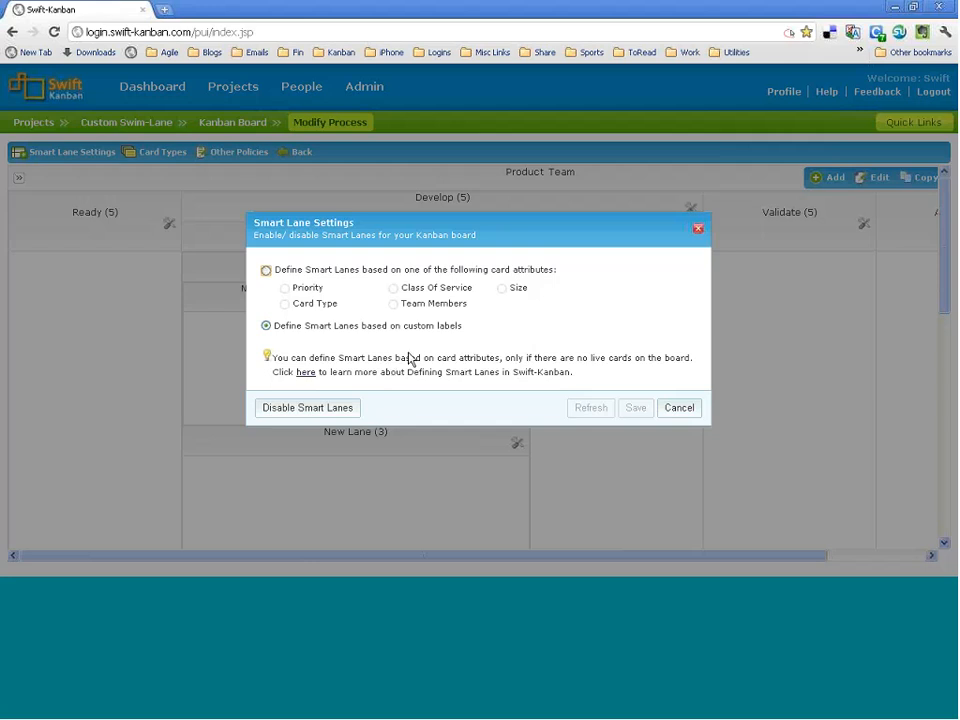
{"action": "left_click", "coordinate": [689, 412]}
{"action": "left_click", "coordinate": [298, 155]}
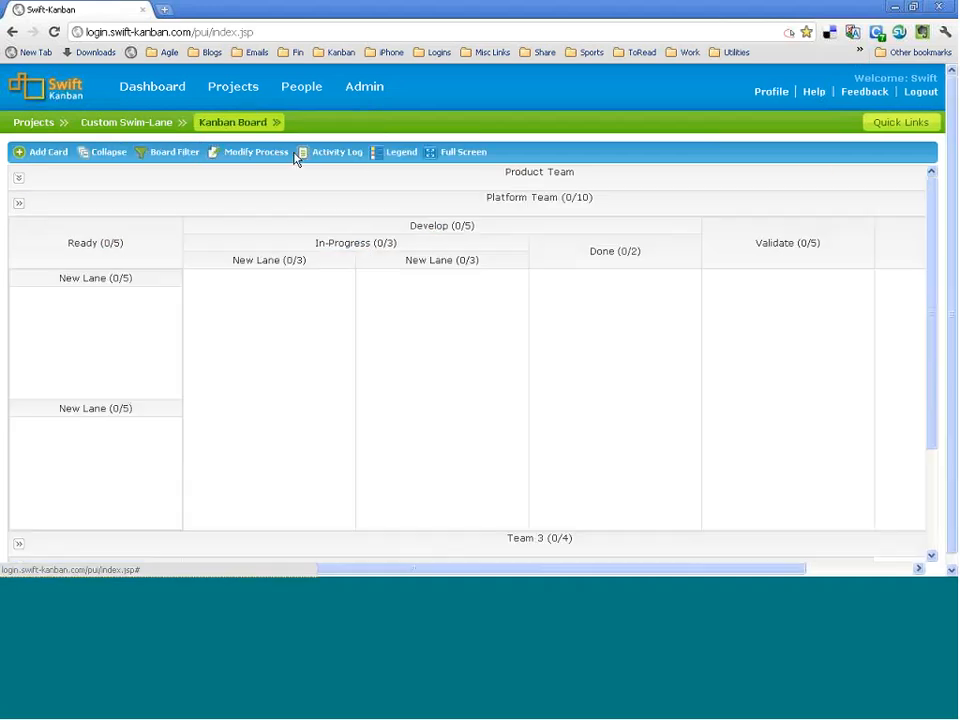
{"action": "left_click", "coordinate": [230, 90]}
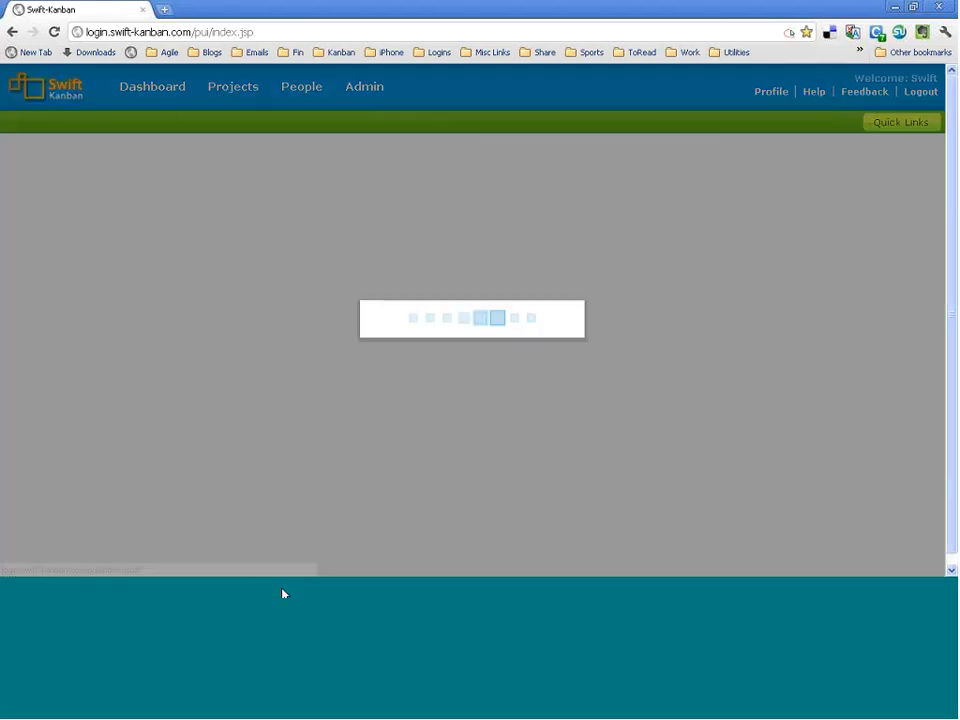
Switch to PowerPoint, present from the "SmartLanes By Team Members" slide and page back to "SmartLanes By Card Type"
{"action": "left_click", "coordinate": [319, 595]}
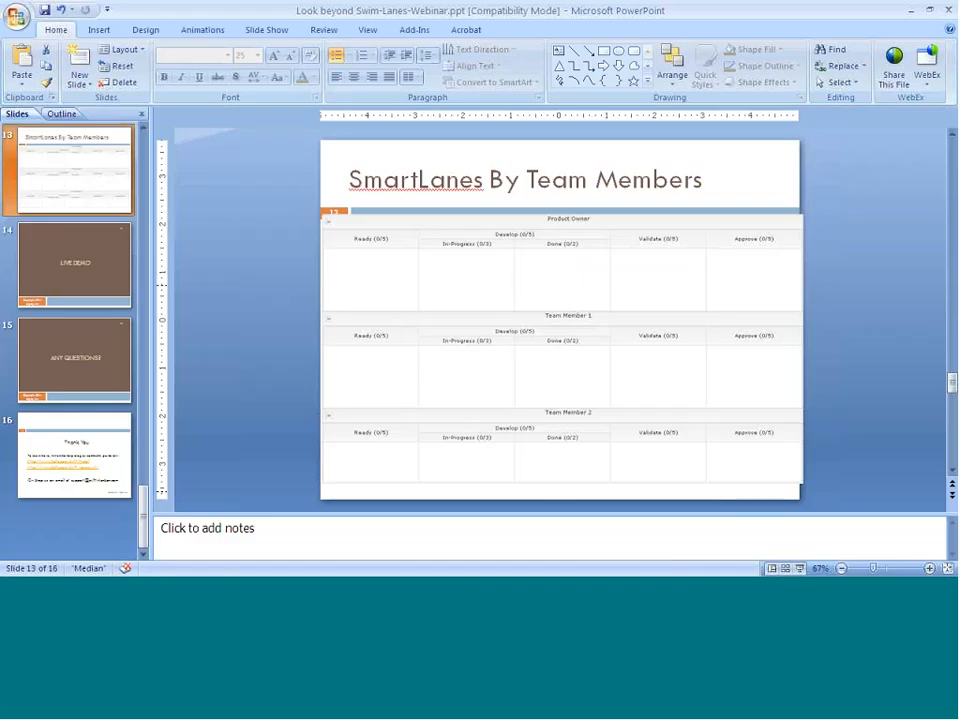
{"action": "left_click", "coordinate": [799, 568]}
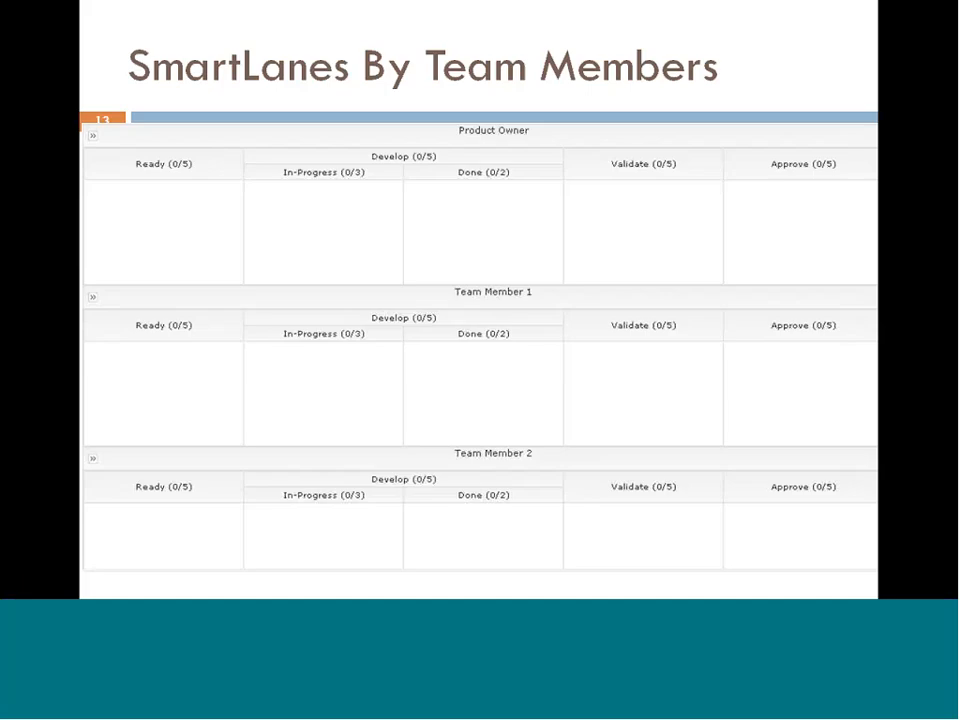
{"action": "key", "text": "Right"}
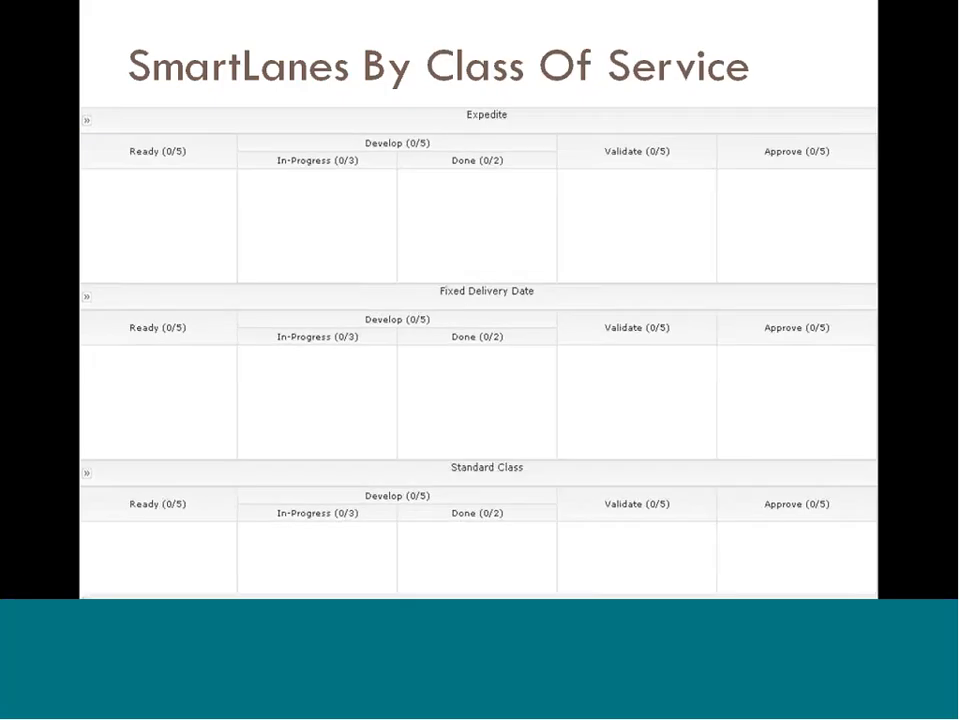
{"action": "key", "text": "Right"}
{"action": "key", "text": "Left"}
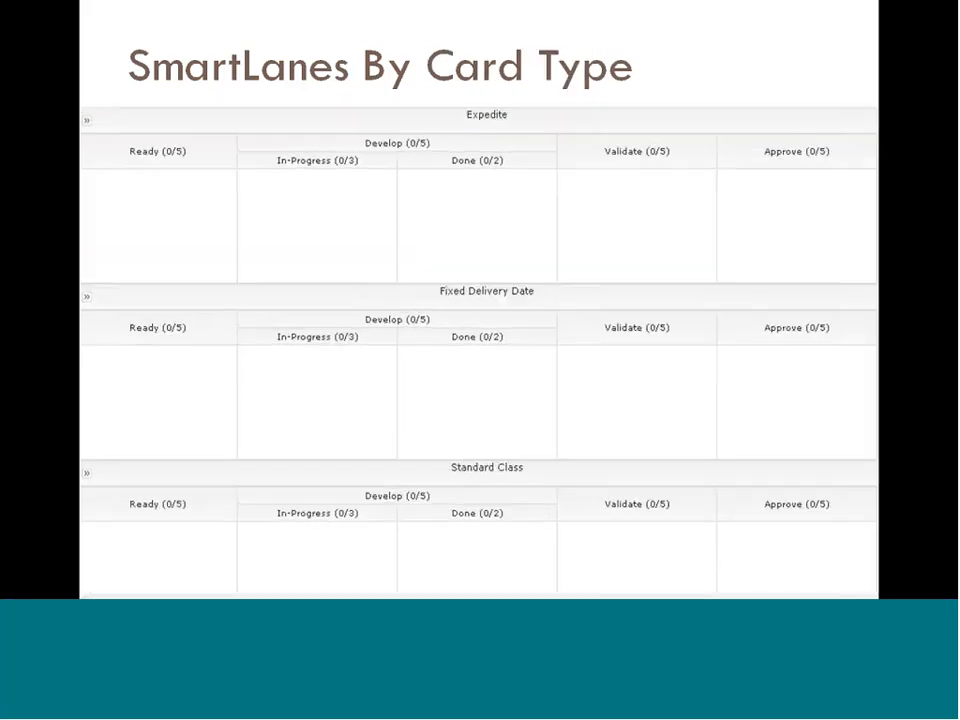
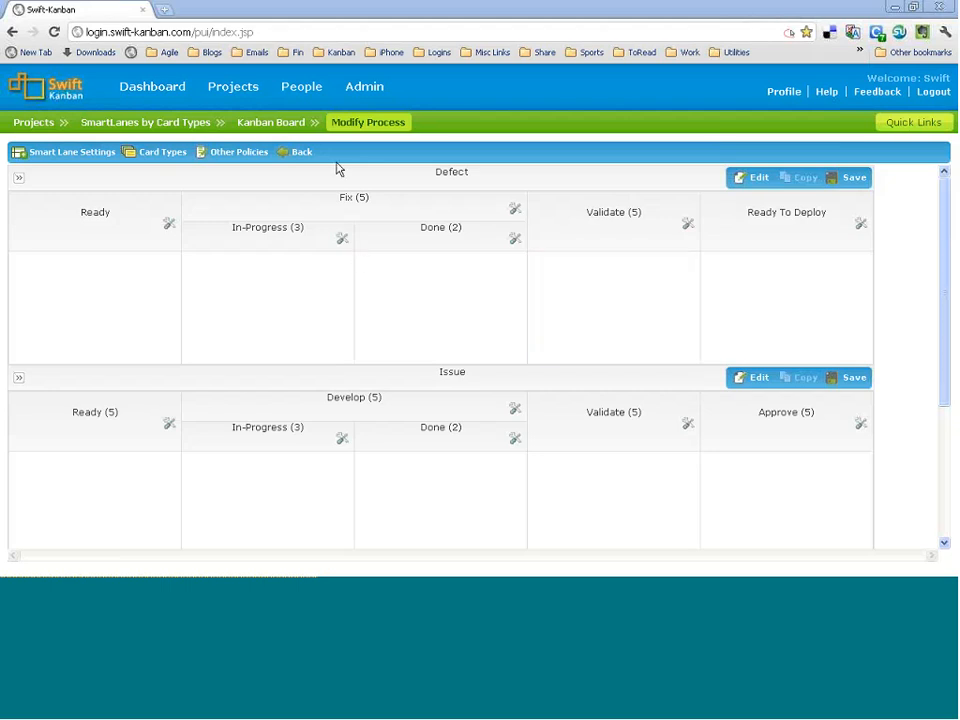
Review the Smart Lane settings of the SmartLanes by Card Types project without changes, and return to its Kanban board
{"action": "left_click", "coordinate": [70, 155]}
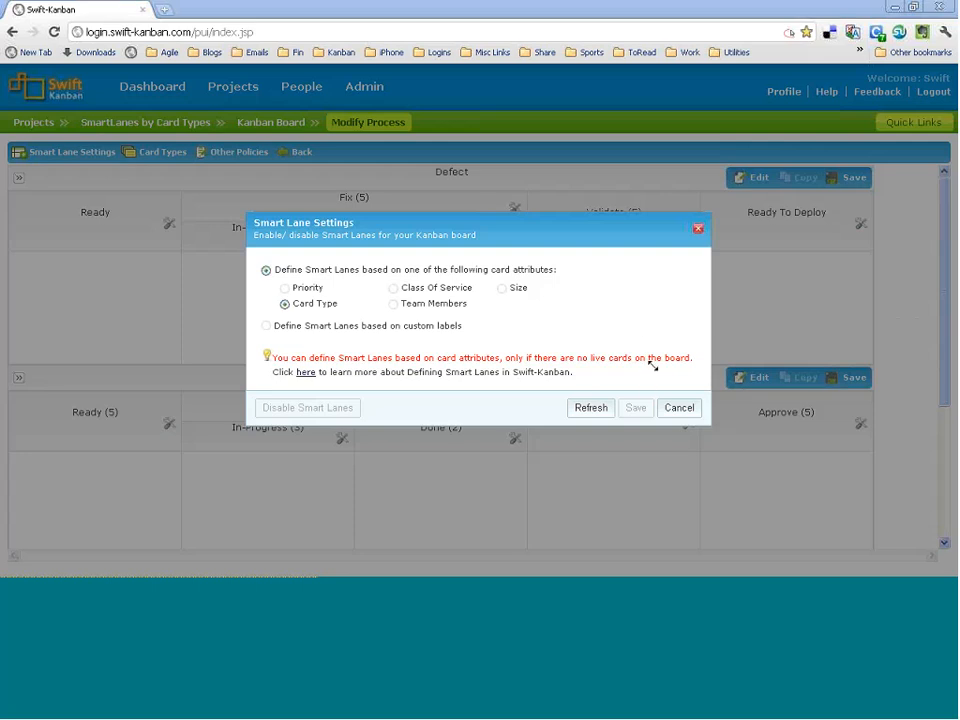
{"action": "left_click_drag", "start_coordinate": [654, 365], "coordinate": [740, 505]}
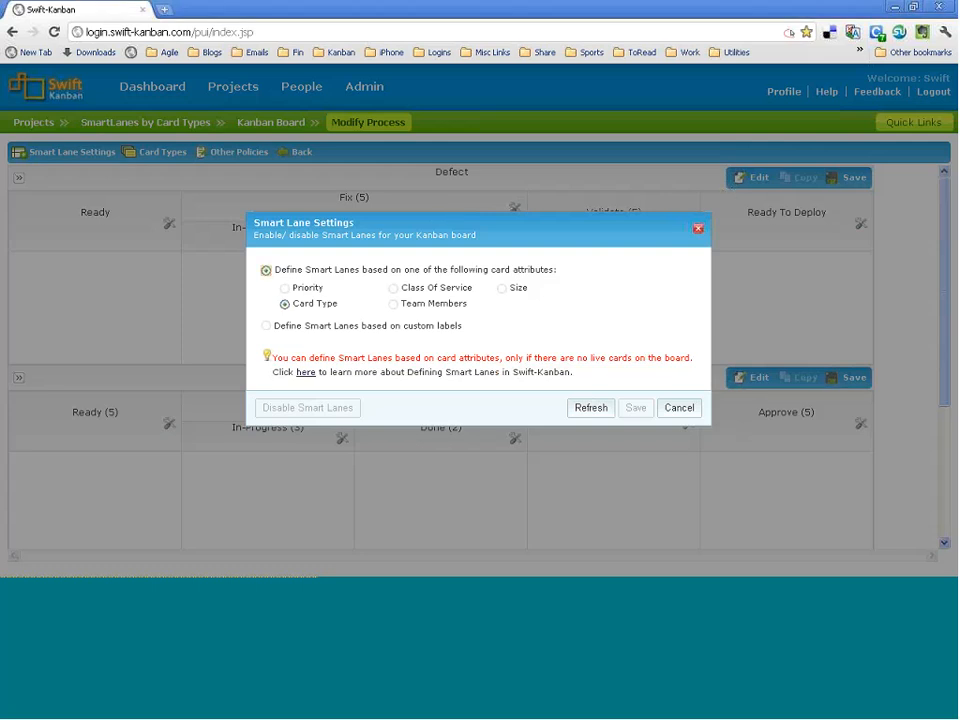
{"action": "left_click", "coordinate": [679, 408]}
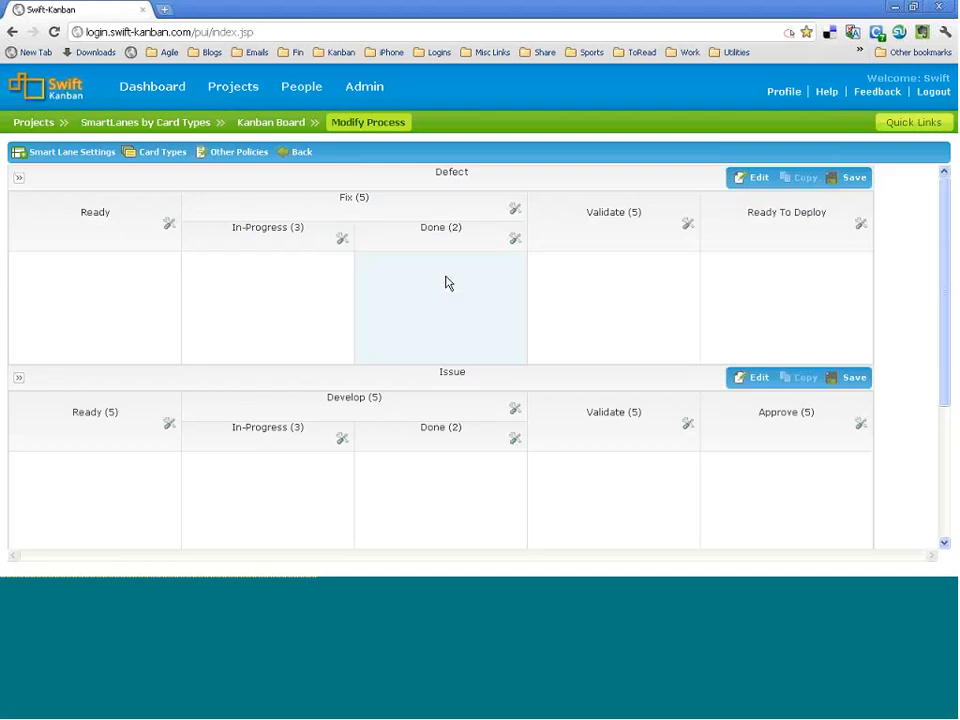
{"action": "left_click", "coordinate": [300, 152]}
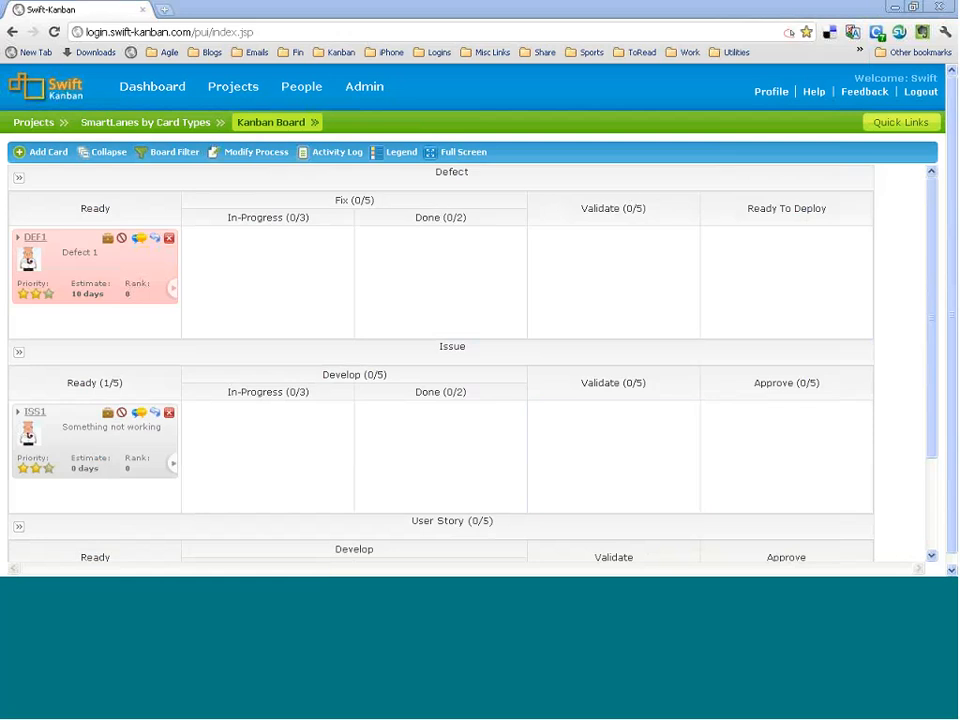
Open the Swift-Kanban online help, browse the links on its Resources page, and return to the Kanban board
{"action": "left_click", "coordinate": [815, 92]}
{"action": "left_click", "coordinate": [81, 8]}
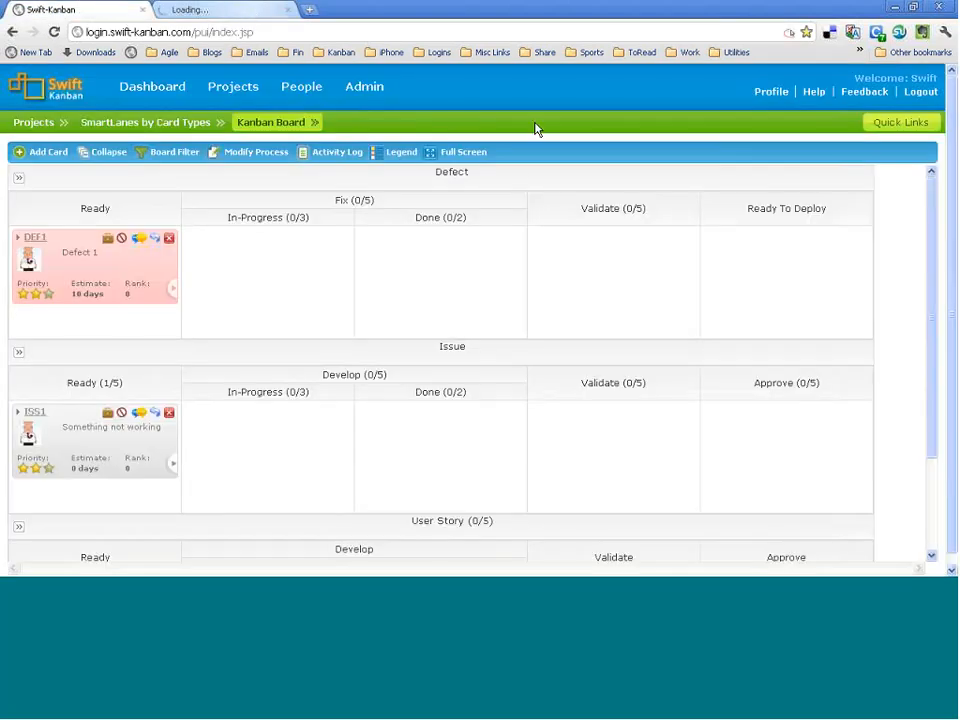
{"action": "left_click", "coordinate": [223, 9]}
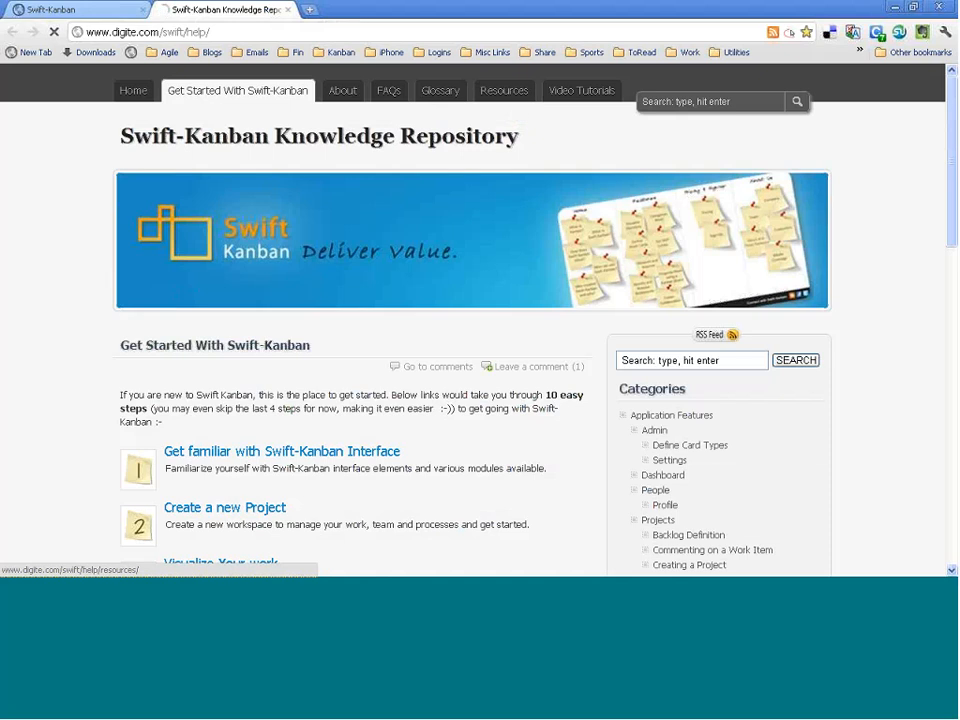
{"action": "left_click", "coordinate": [504, 90]}
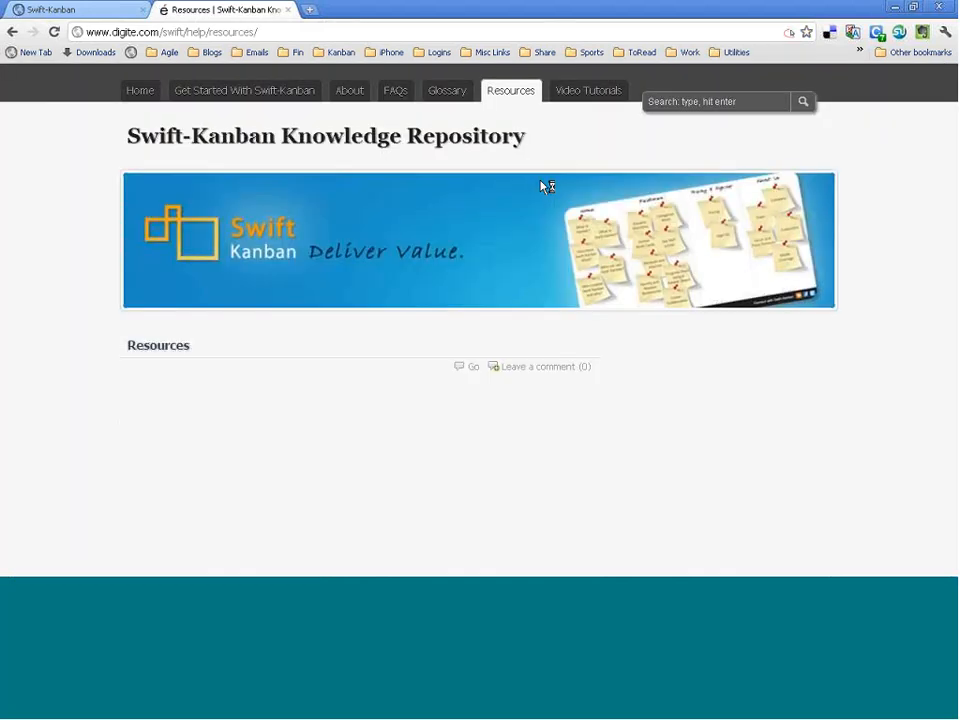
{"action": "scroll", "coordinate": [371, 315], "scroll_direction": "down", "scroll_amount": 2}
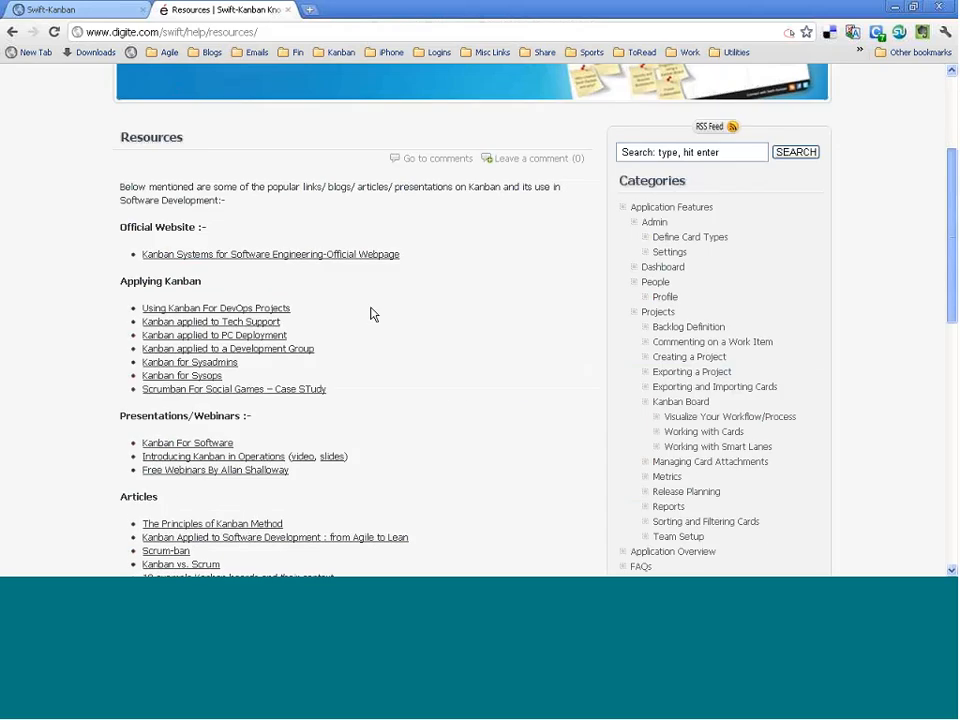
{"action": "scroll", "coordinate": [371, 315], "scroll_direction": "down", "scroll_amount": 1}
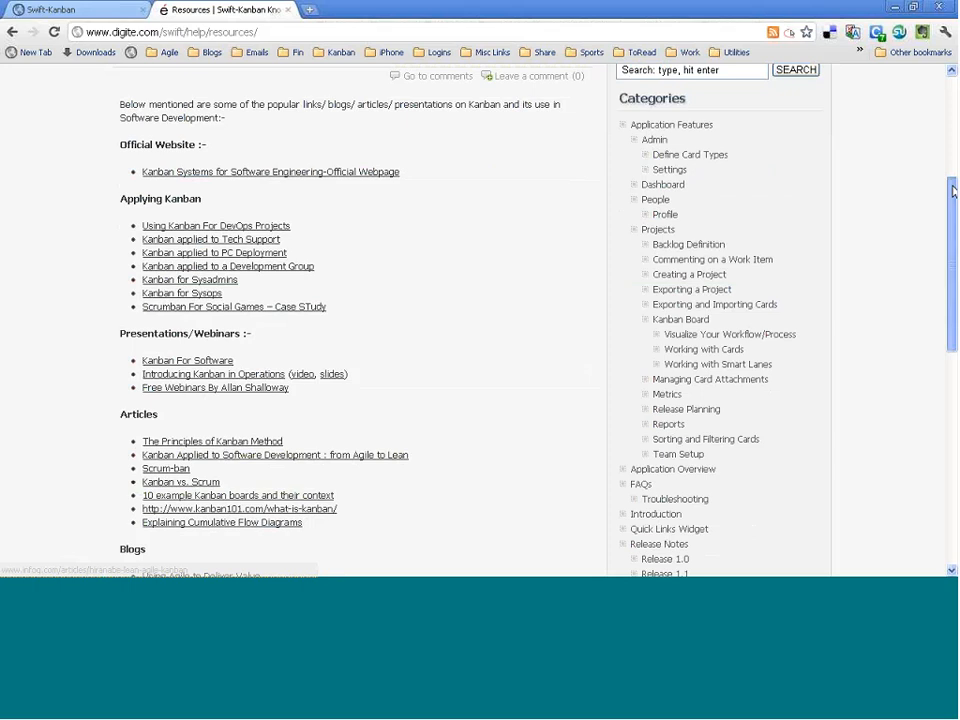
{"action": "left_click_drag", "start_coordinate": [953, 190], "coordinate": [950, 80]}
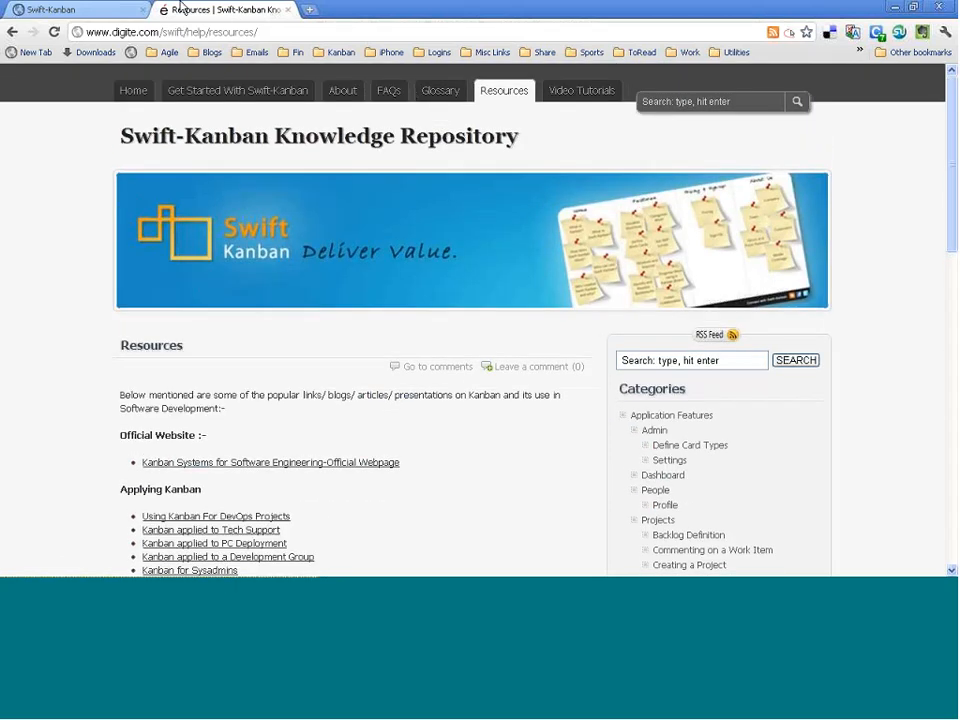
{"action": "left_click", "coordinate": [130, 9]}
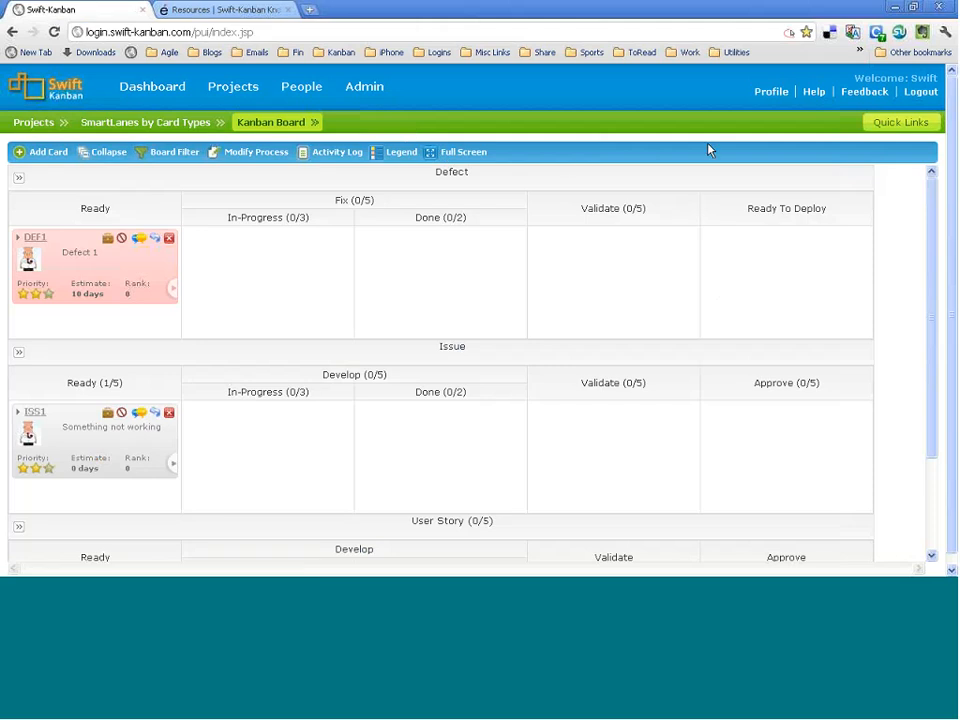
Open the customer feedback forum, look through the top ideas and helpdesk topics, and return to the Kanban board
{"action": "left_click", "coordinate": [862, 92]}
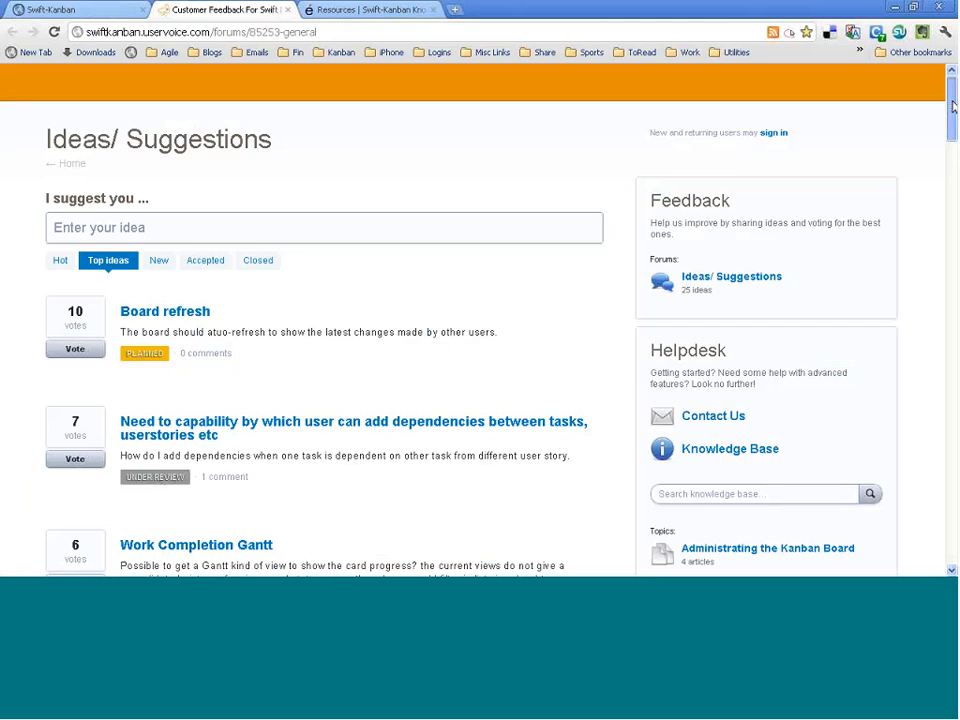
{"action": "left_click_drag", "start_coordinate": [952, 107], "coordinate": [952, 143]}
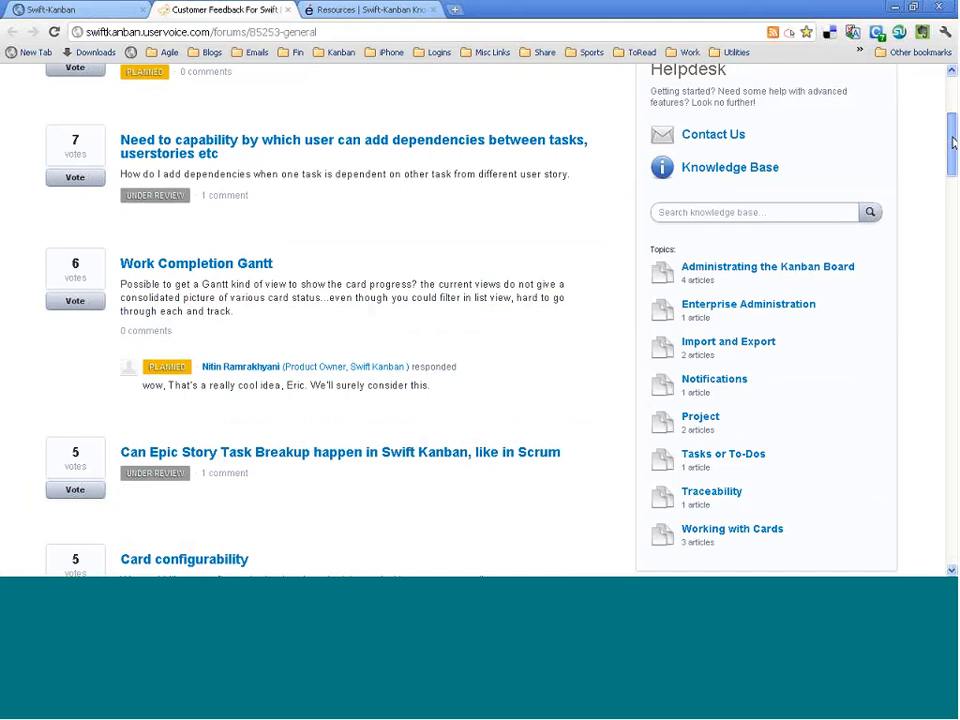
{"action": "left_click_drag", "start_coordinate": [952, 143], "coordinate": [952, 125]}
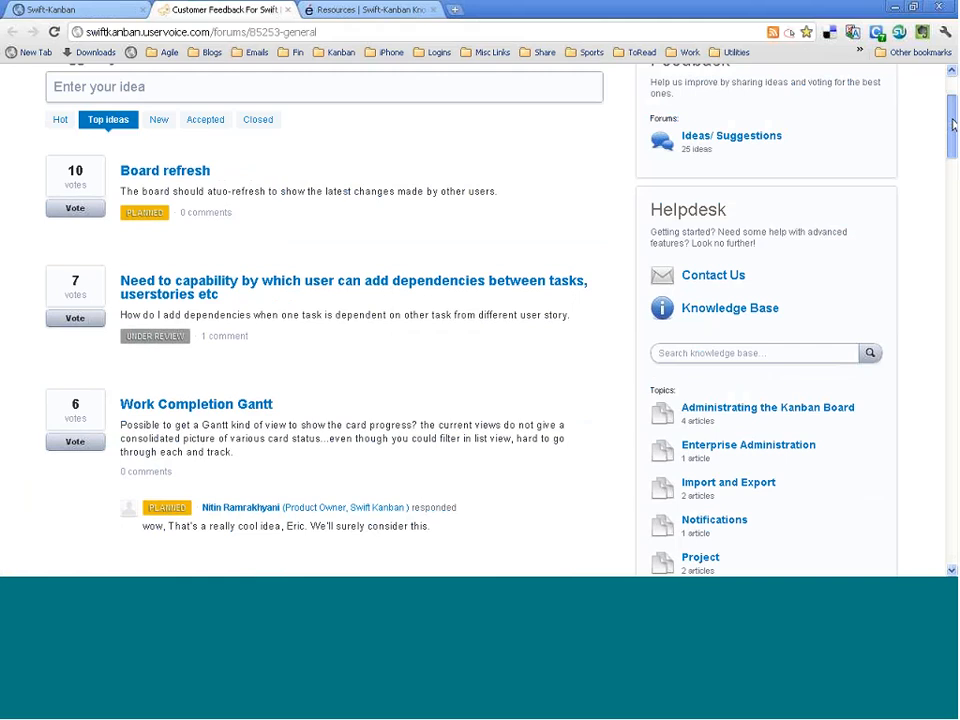
{"action": "left_click_drag", "start_coordinate": [952, 125], "coordinate": [952, 126]}
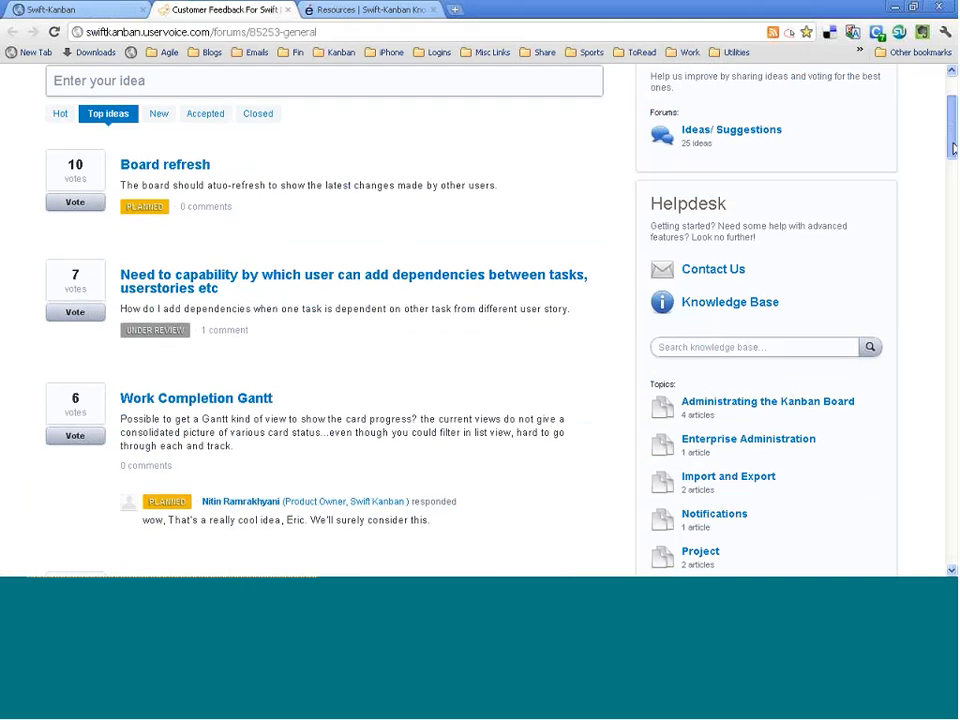
{"action": "scroll", "coordinate": [300, 200], "scroll_direction": "up", "scroll_amount": 3}
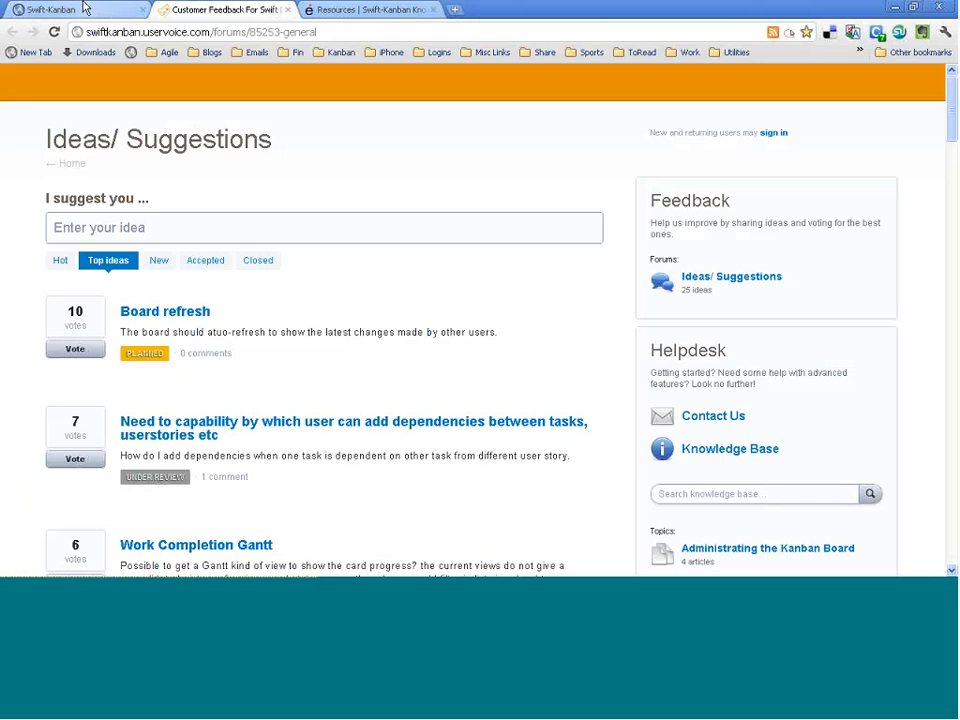
{"action": "left_click", "coordinate": [52, 9]}
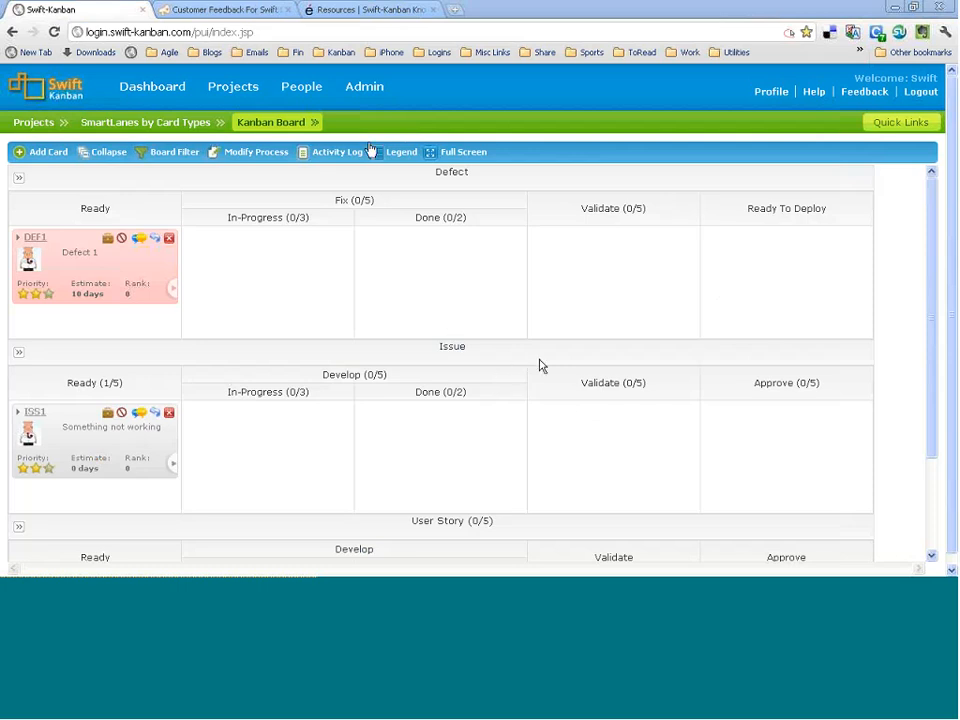
Load the swift-kanban.com website in place of the help Resources page, look it over and return to the Kanban board
{"action": "left_click", "coordinate": [340, 10]}
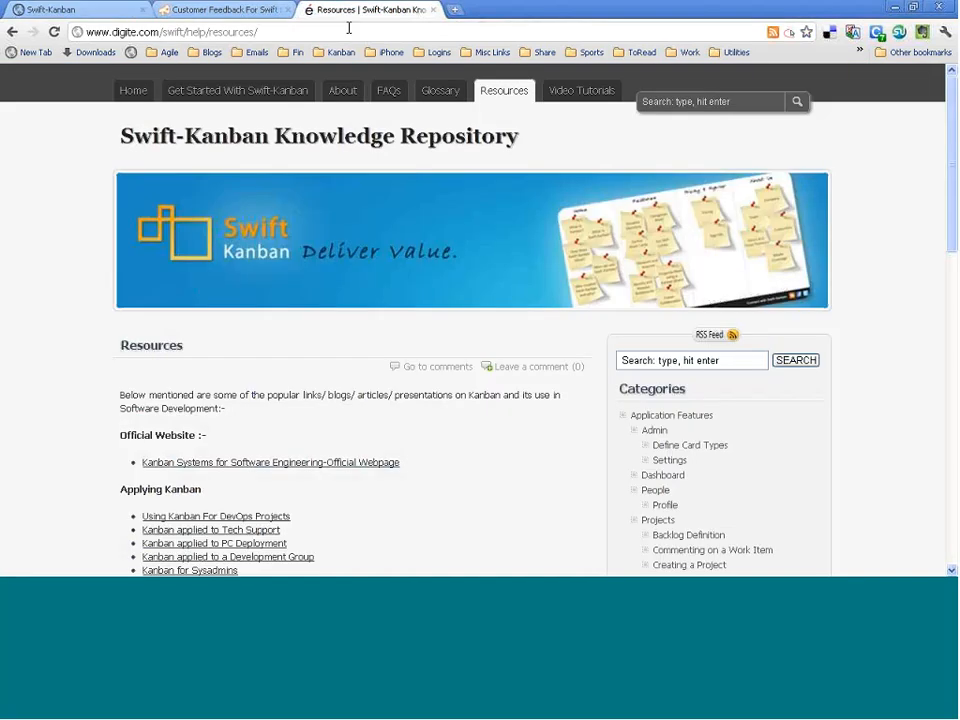
{"action": "left_click", "coordinate": [349, 28]}
{"action": "type", "text": "swift-kanban.com"}
{"action": "key", "text": "Return"}
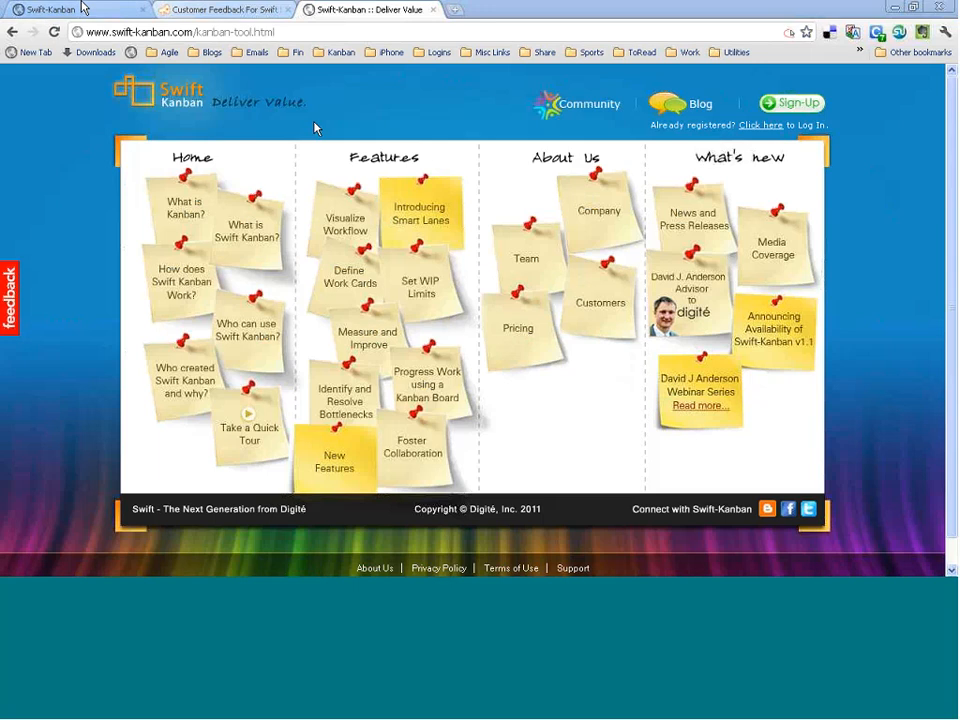
{"action": "left_click", "coordinate": [50, 9]}
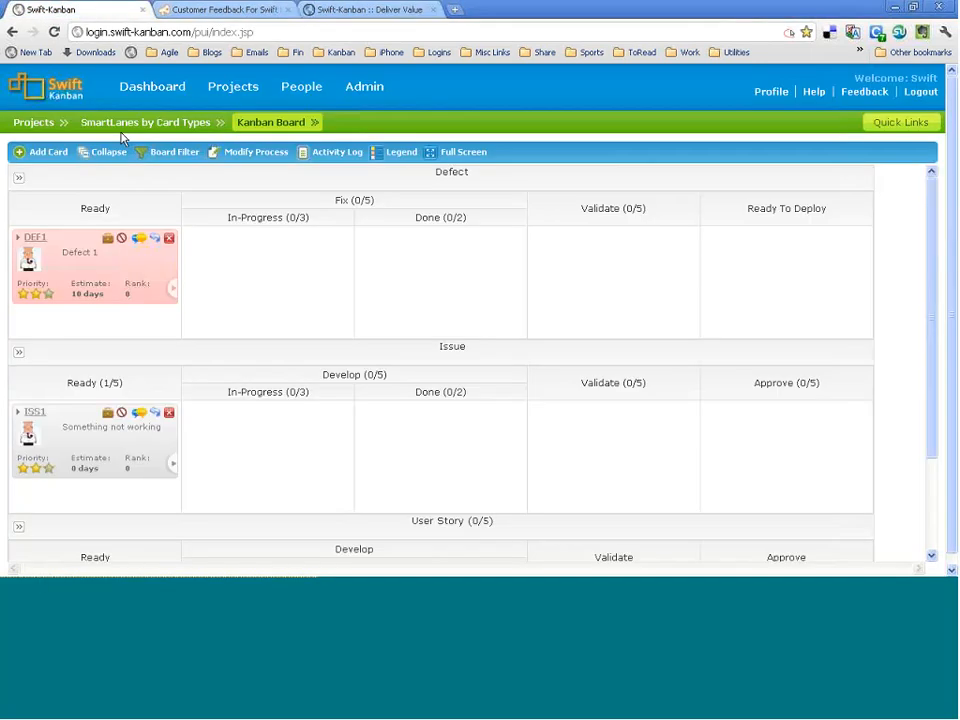
Open the metrics of the SmartLanes by Card Types project and view its cumulative flow and lead time charts
{"action": "mouse_move", "coordinate": [116, 128]}
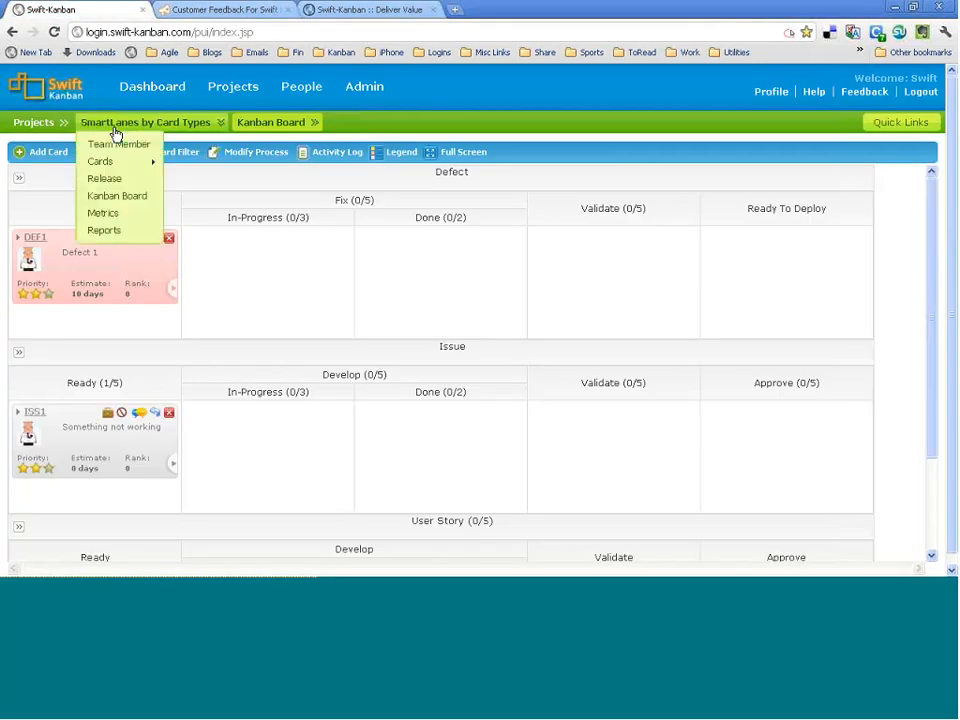
{"action": "left_click", "coordinate": [127, 216]}
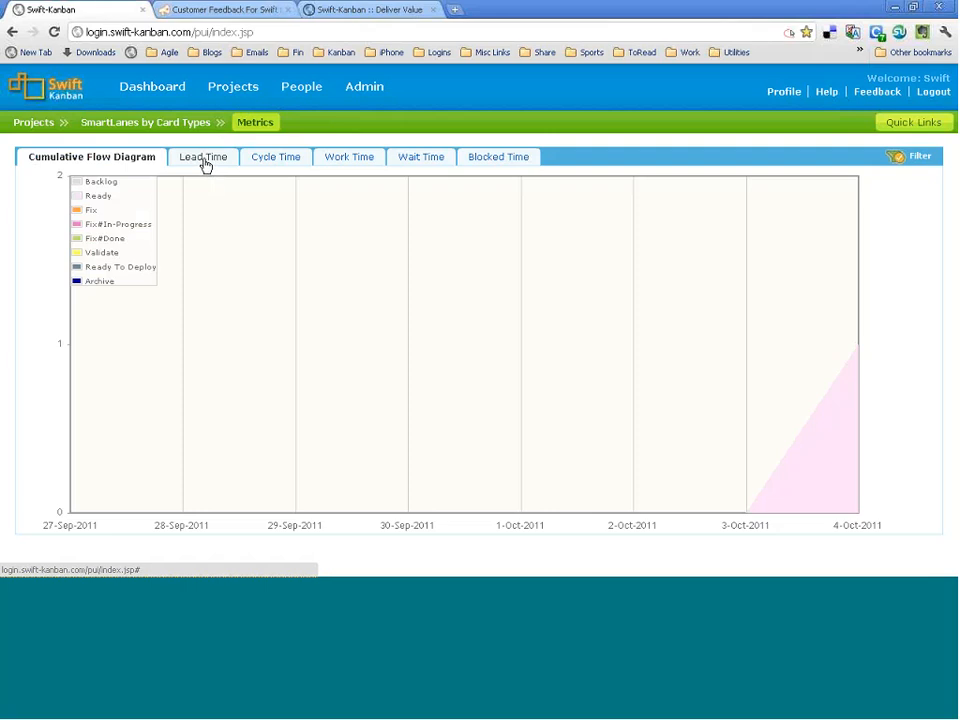
{"action": "left_click", "coordinate": [207, 166]}
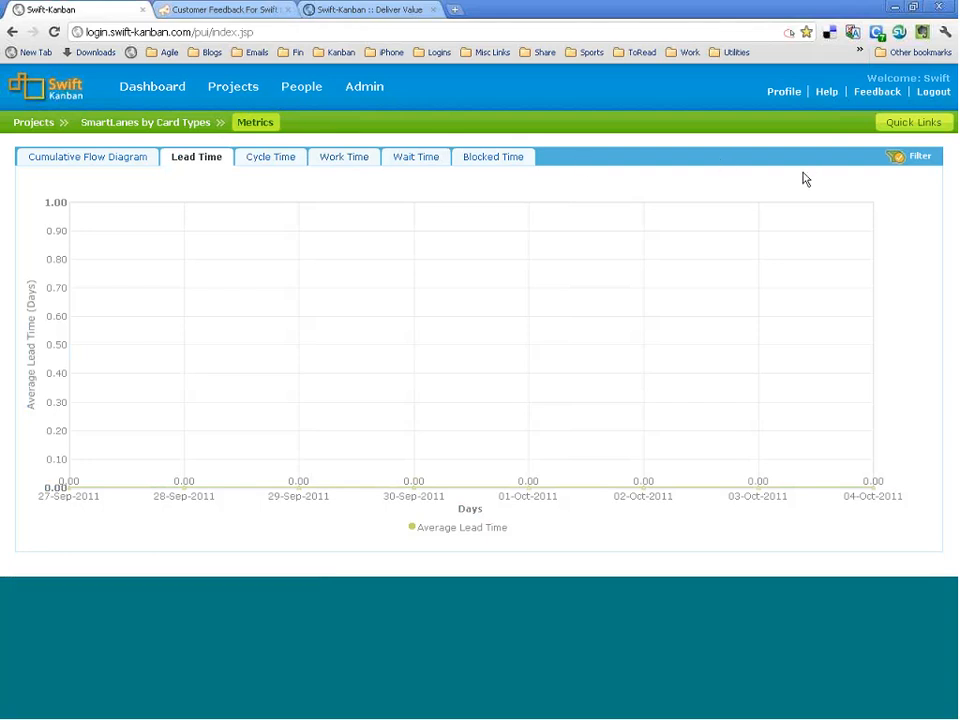
Log out of the current account and try to sign in with another saved account's e-mail and password
{"action": "left_click", "coordinate": [934, 93]}
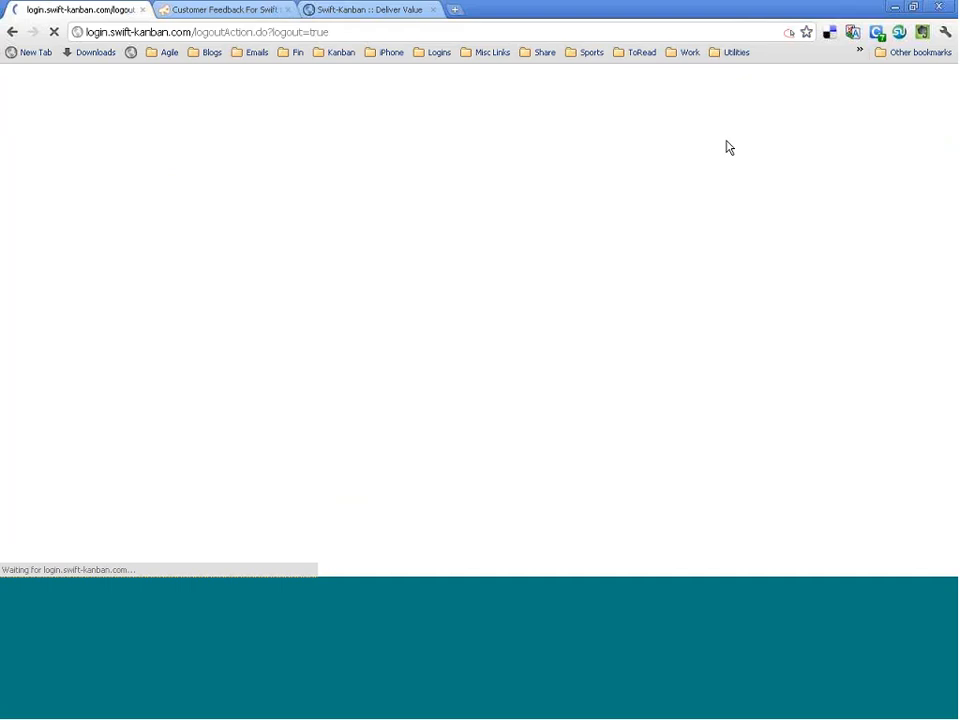
{"action": "triple_click", "coordinate": [610, 208]}
{"action": "type", "text": "n"}
{"action": "key", "text": "Down"}
{"action": "key", "text": "Down"}
{"action": "key", "text": "Return"}
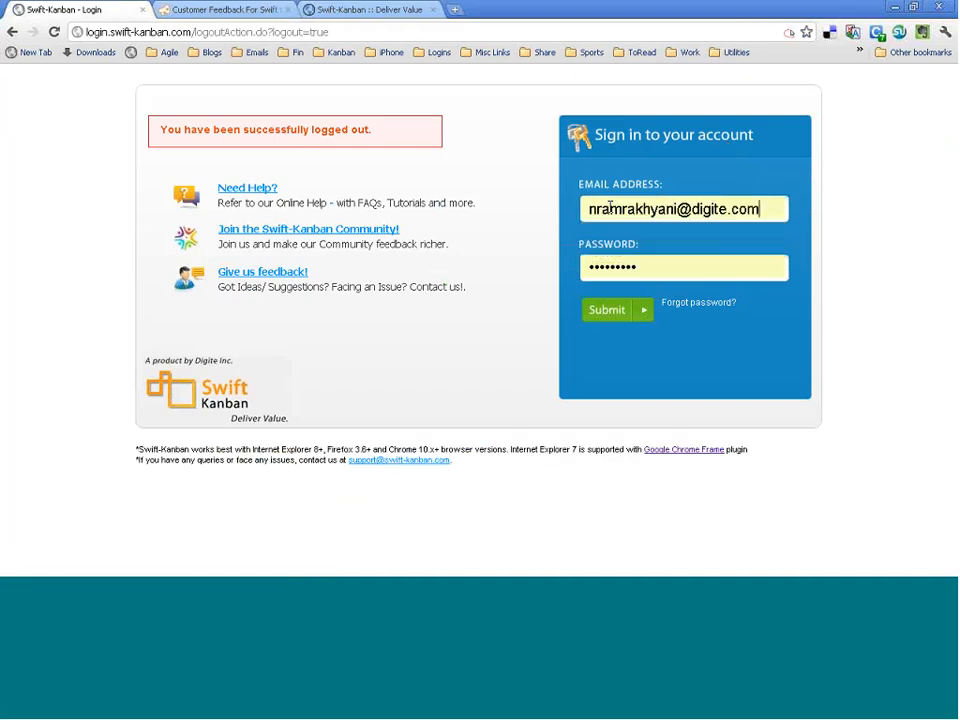
{"action": "key", "text": "Return"}
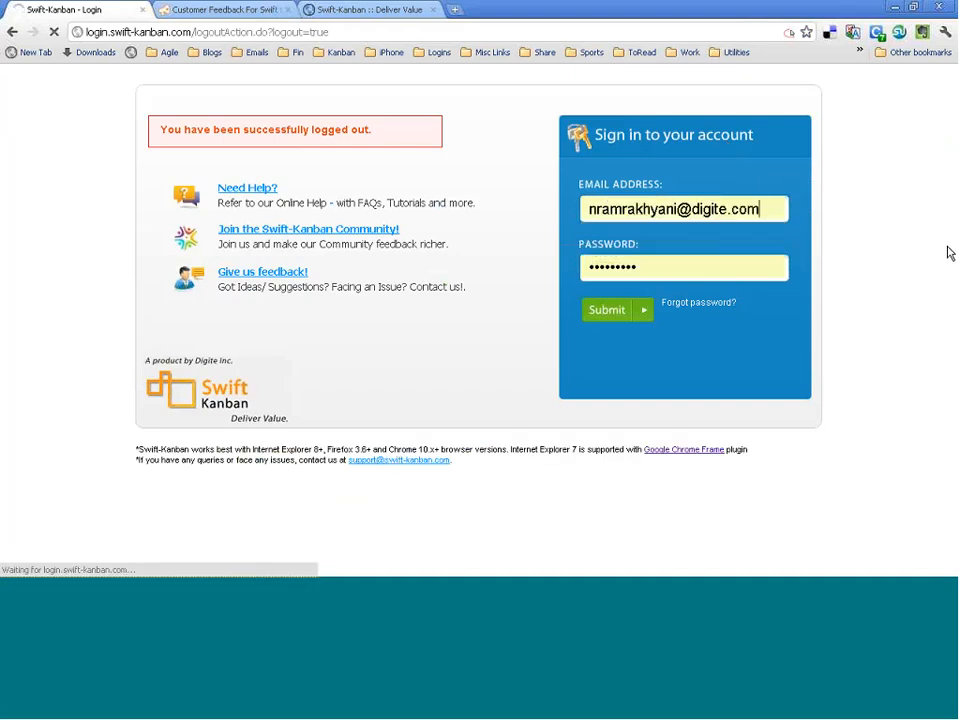
Reopen the Swift-Kanban login page from the bookmarks and sign in with the other account's saved e-mail and password
{"action": "left_click", "coordinate": [441, 55]}
{"action": "left_click", "coordinate": [449, 72]}
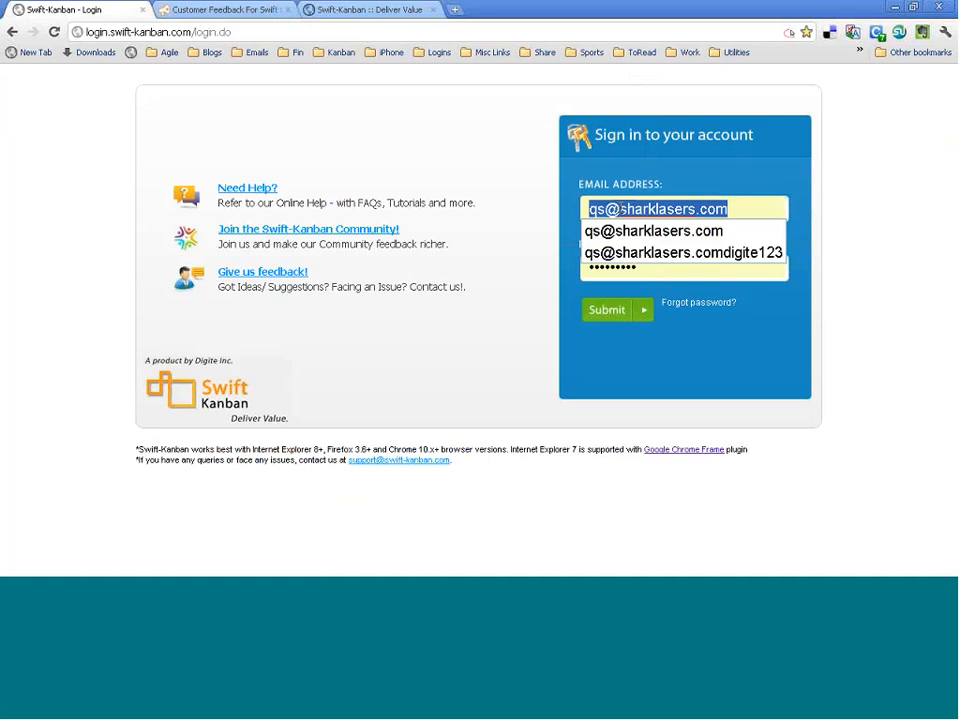
{"action": "type", "text": "n"}
{"action": "left_click", "coordinate": [622, 252]}
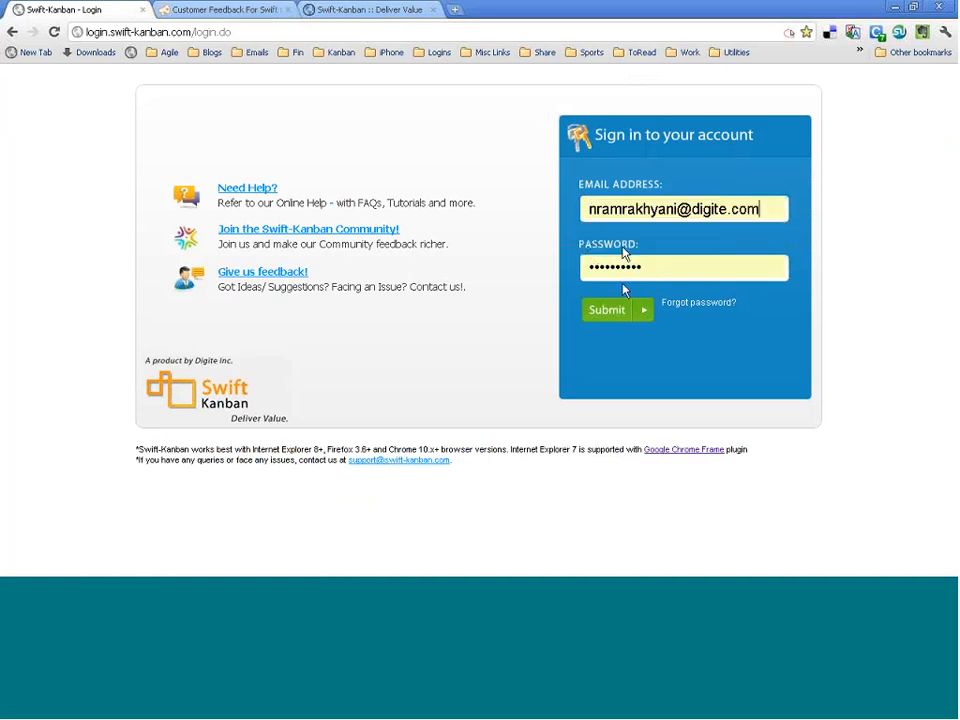
{"action": "left_click", "coordinate": [614, 316]}
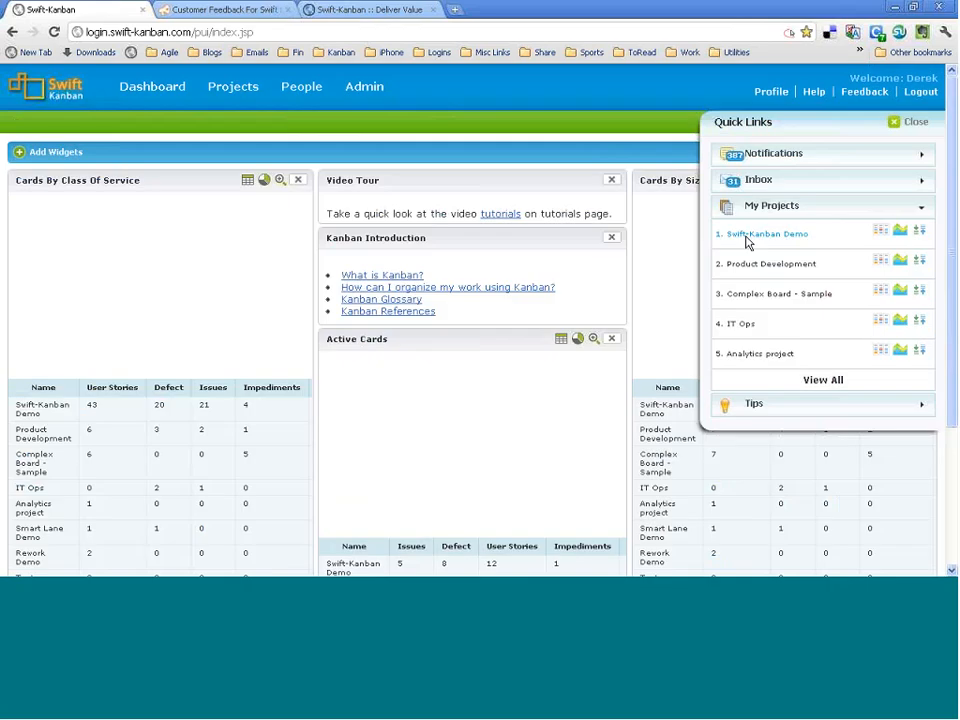
Open the Swift-Kanban Demo project's board and bring up its metrics with the cumulative flow diagram
{"action": "left_click", "coordinate": [766, 234]}
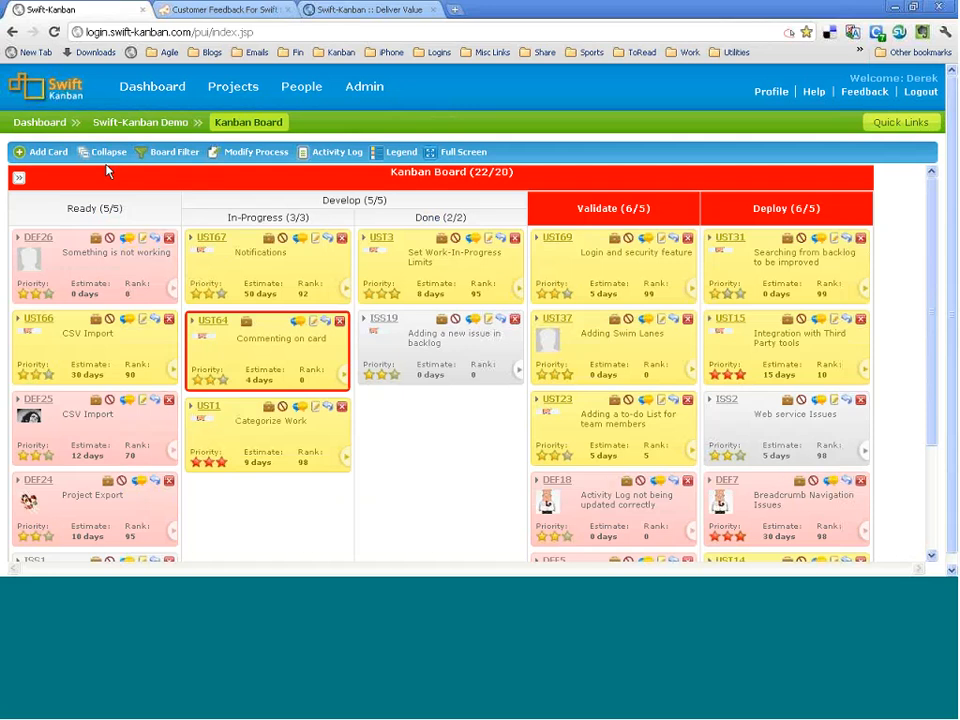
{"action": "mouse_move", "coordinate": [126, 123]}
{"action": "left_click", "coordinate": [125, 217]}
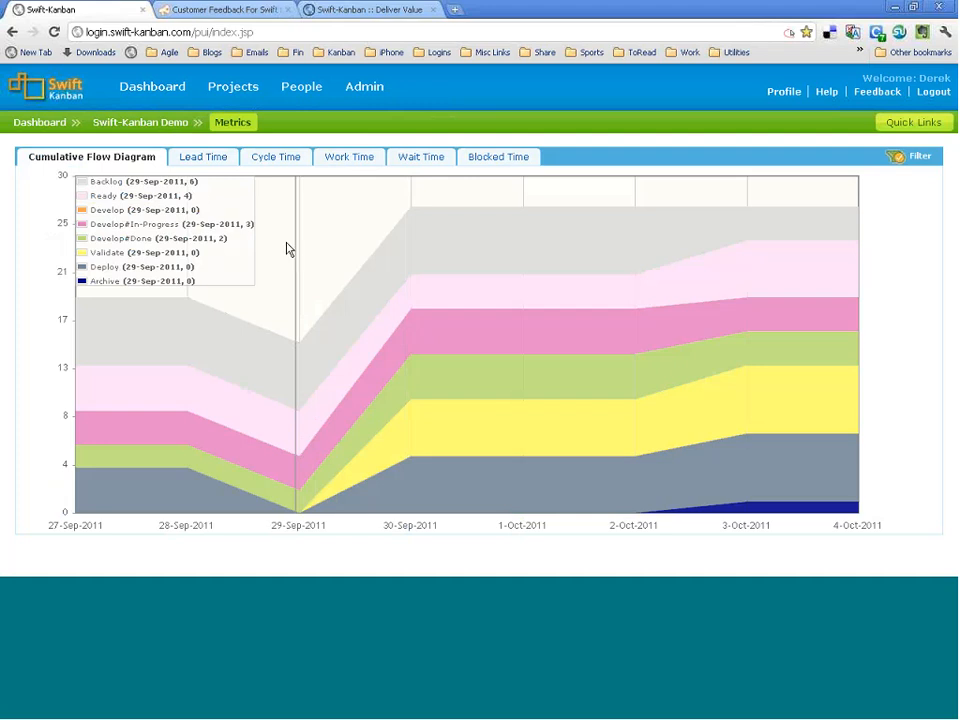
View the Lead Time, Cycle Time, Work Time and Wait Time charts of the Swift-Kanban Demo project
{"action": "left_click", "coordinate": [211, 158]}
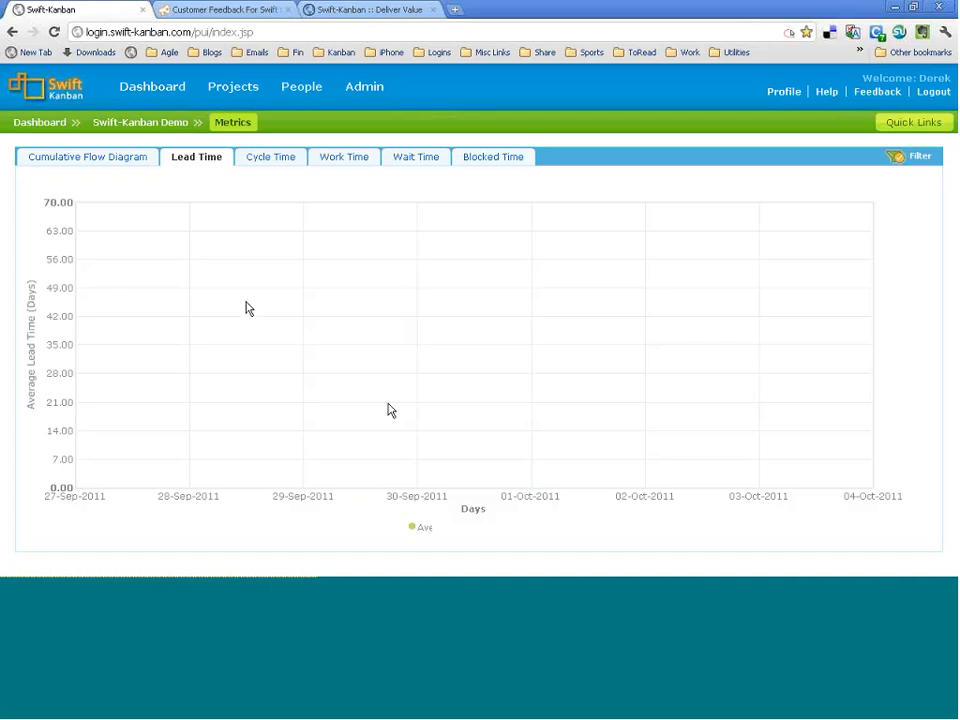
{"action": "left_click", "coordinate": [271, 161]}
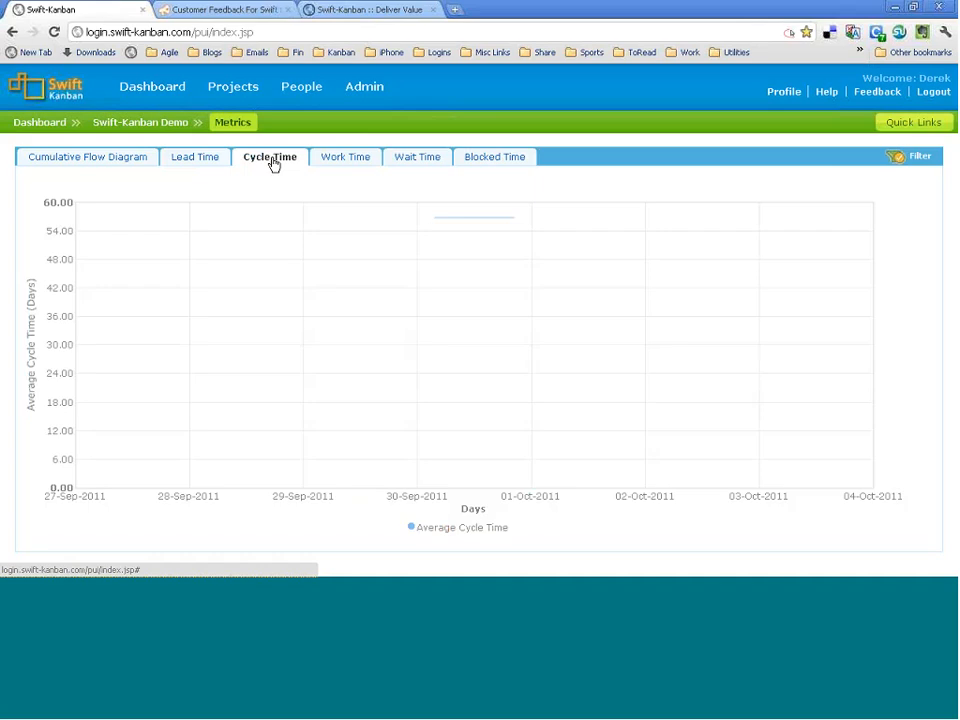
{"action": "left_click", "coordinate": [379, 163]}
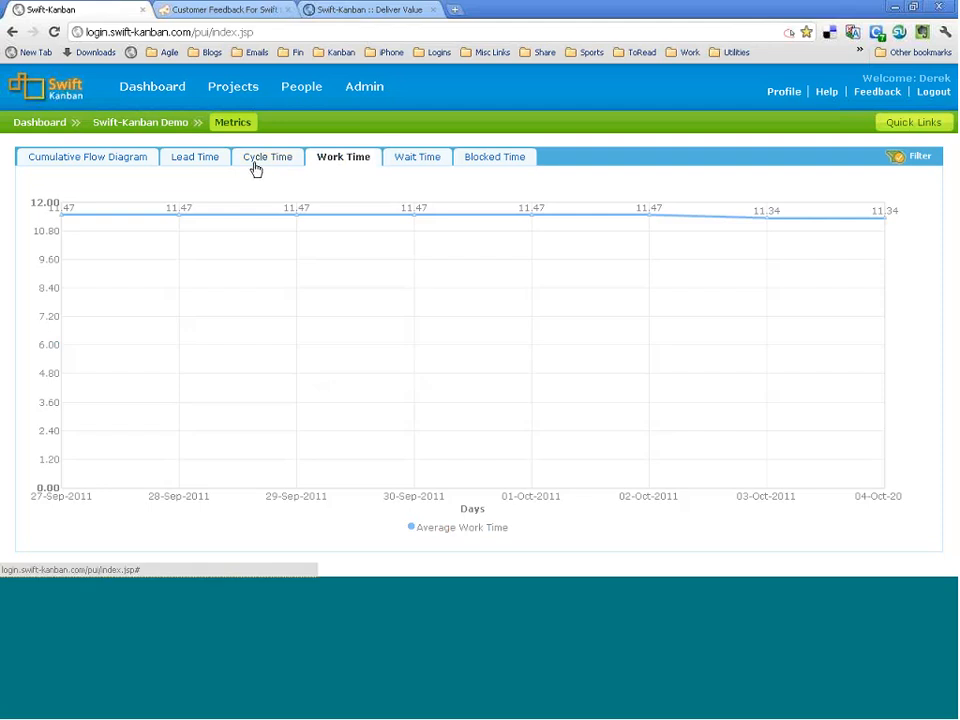
{"action": "left_click", "coordinate": [417, 160]}
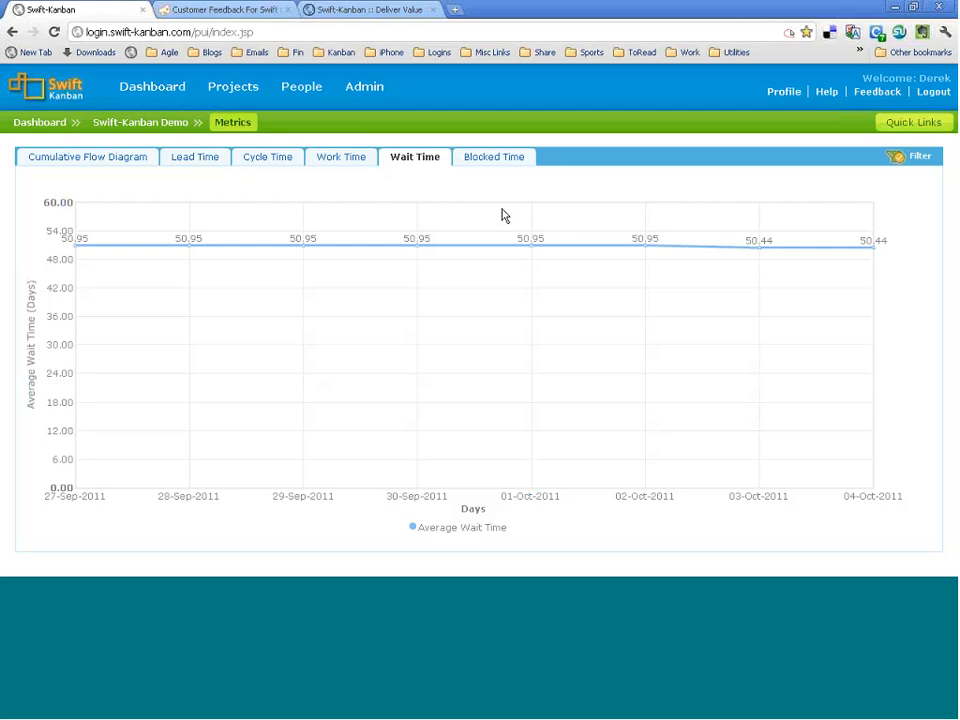
Review the Wait Time filter's display unit and time period choices, and change the chart type to Control Chart
{"action": "left_click", "coordinate": [902, 160]}
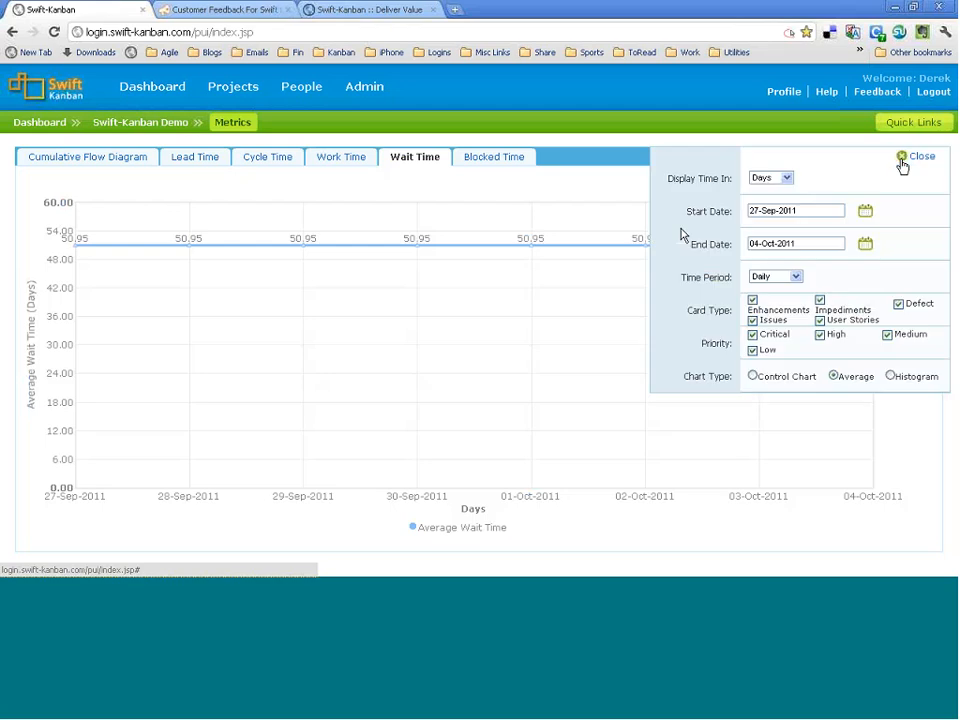
{"action": "left_click", "coordinate": [768, 178]}
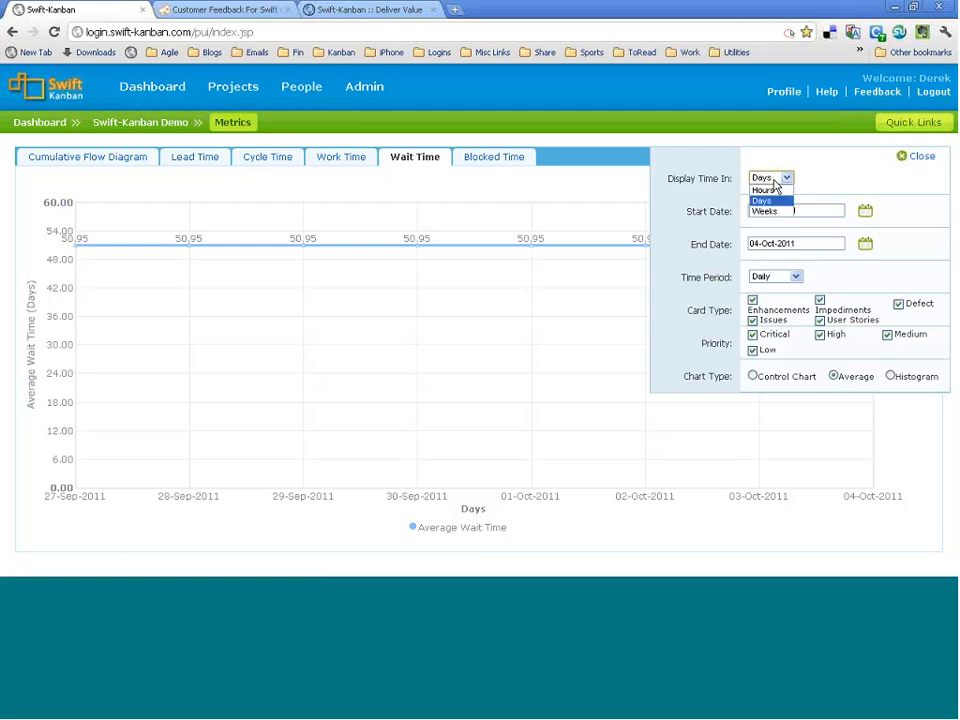
{"action": "left_click", "coordinate": [773, 182]}
{"action": "left_click", "coordinate": [784, 278]}
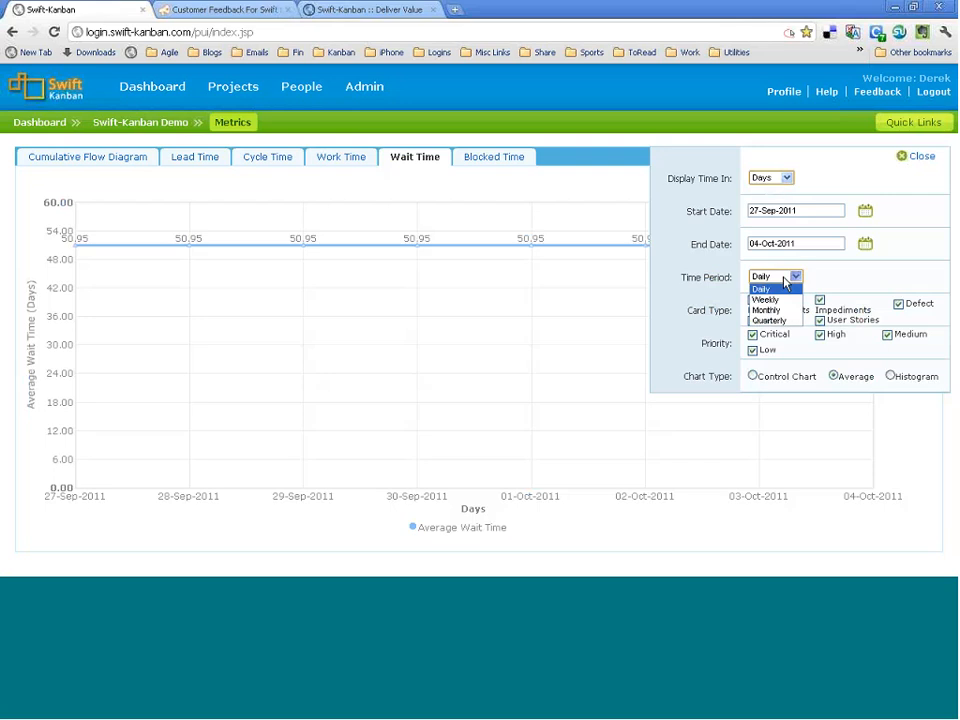
{"action": "left_click", "coordinate": [786, 281]}
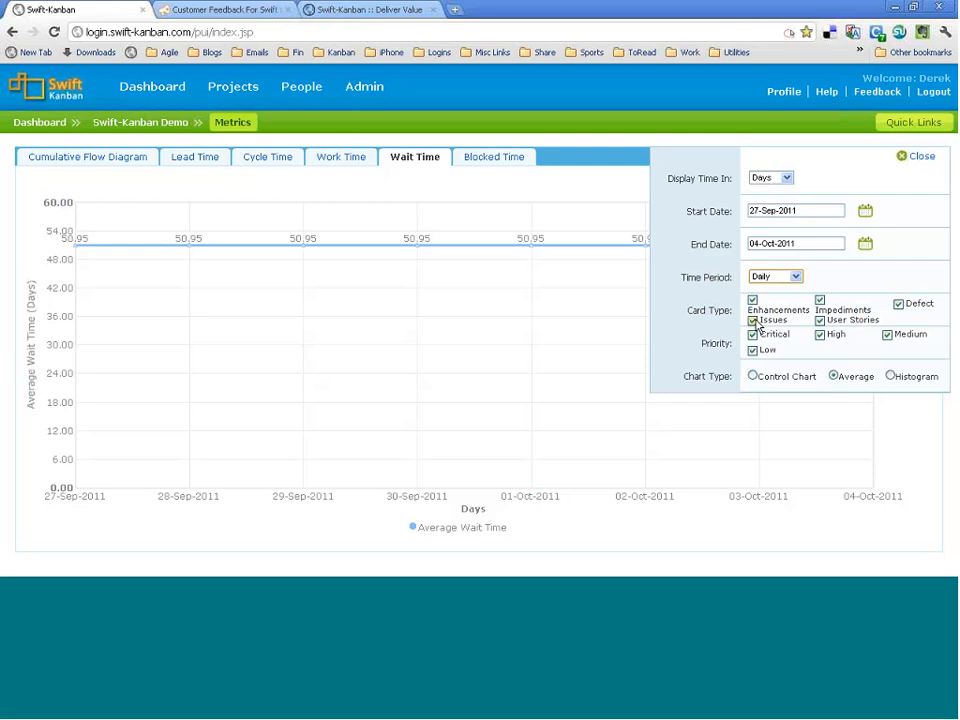
{"action": "left_click", "coordinate": [753, 377]}
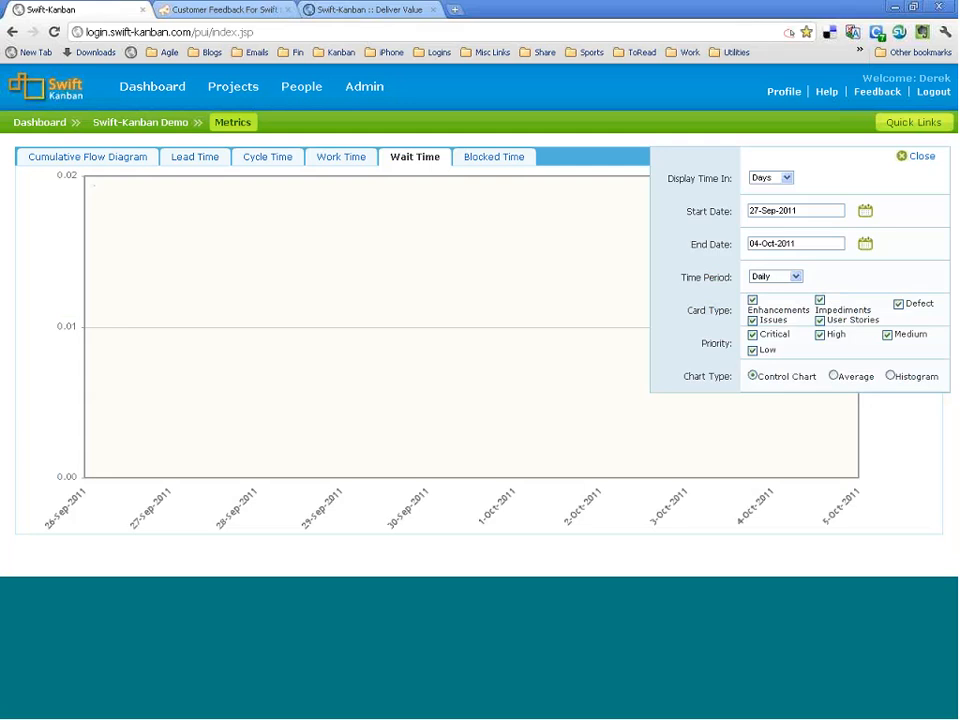
{"action": "left_click", "coordinate": [925, 157]}
Show the Cycle Time metric as a control chart with the start date set to 01-Aug-2011
{"action": "left_click", "coordinate": [258, 158]}
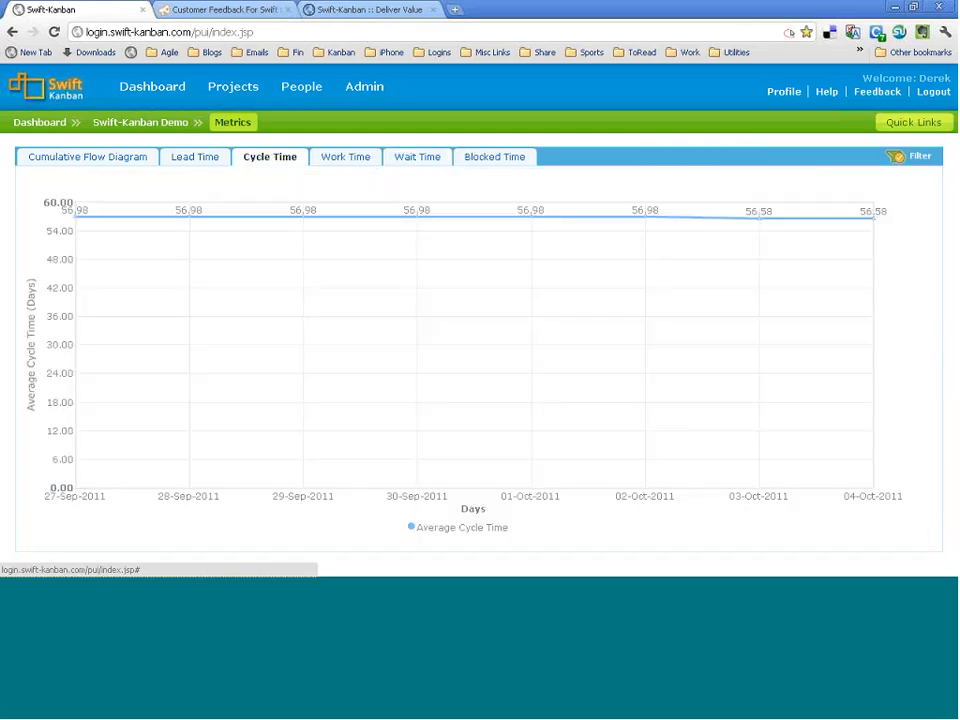
{"action": "left_click", "coordinate": [912, 156]}
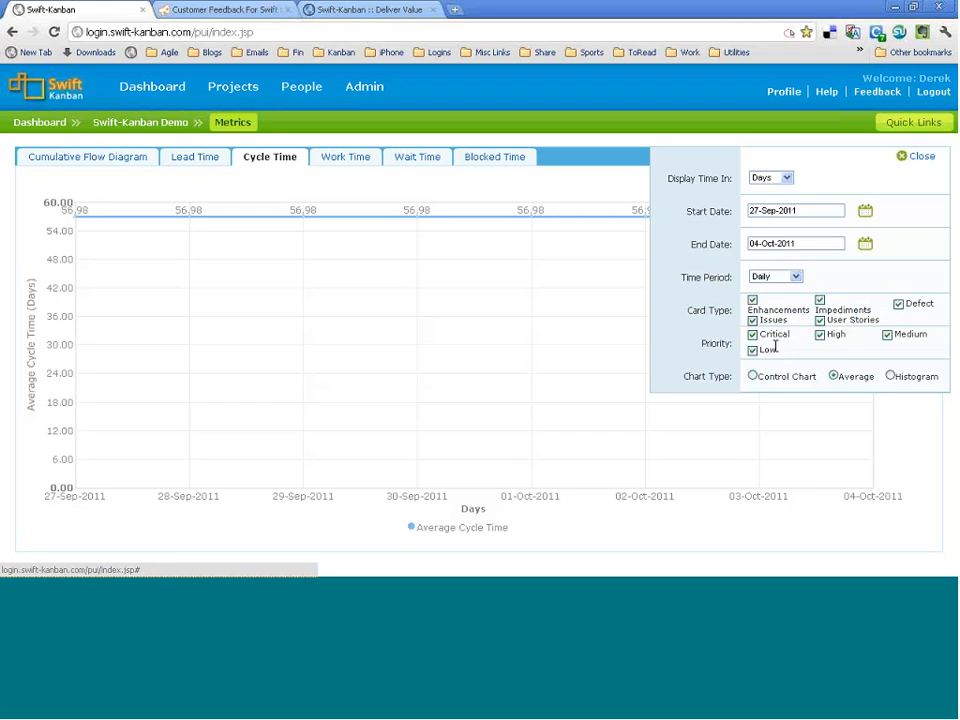
{"action": "left_click", "coordinate": [753, 377]}
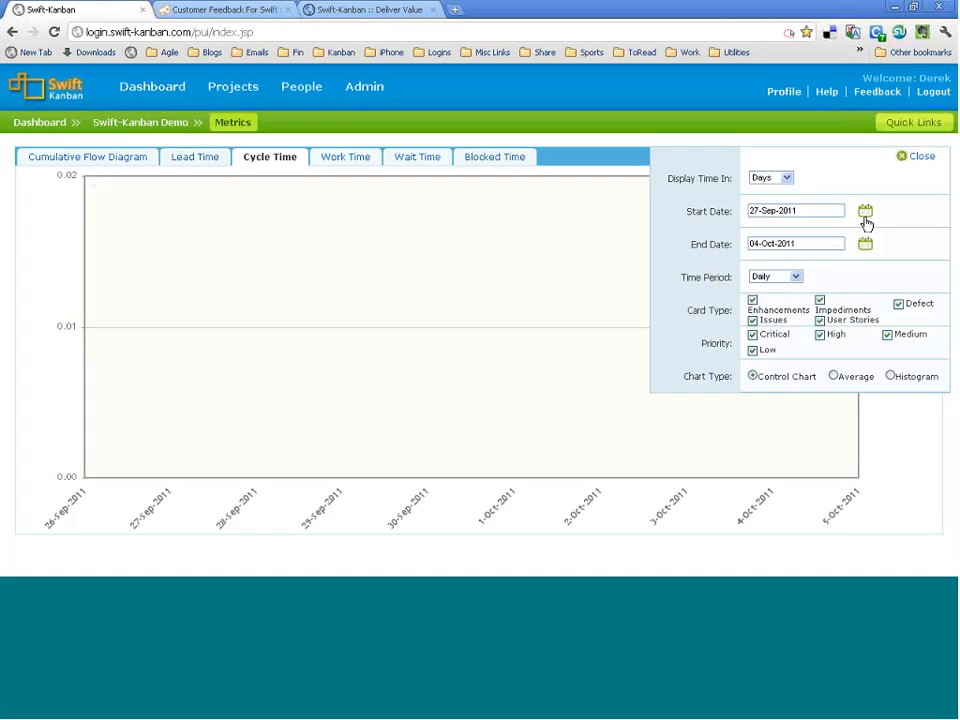
{"action": "left_click", "coordinate": [865, 214]}
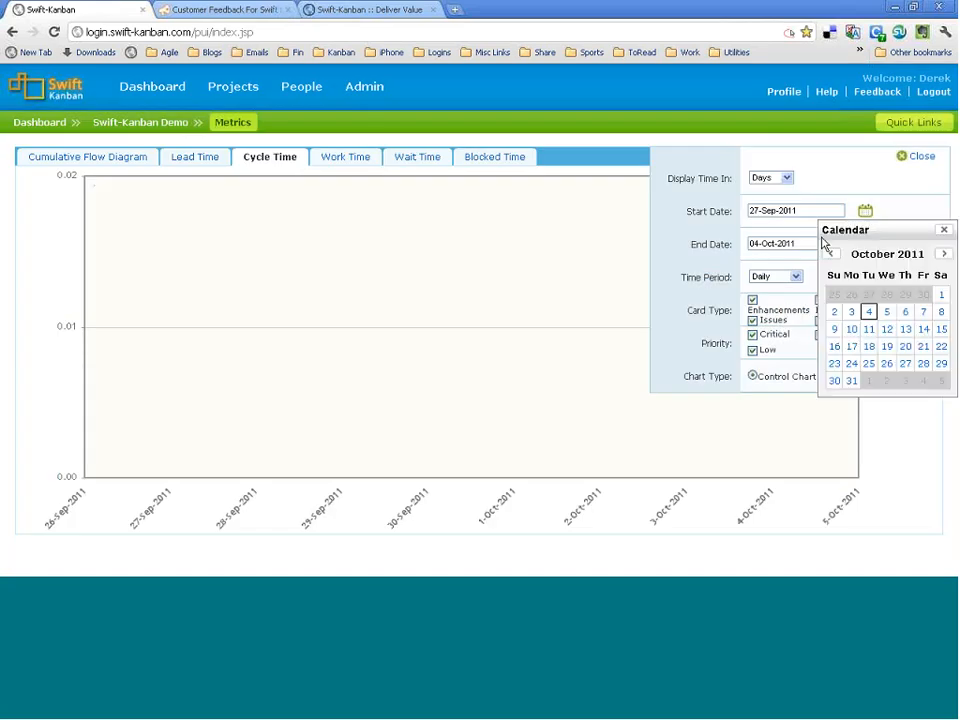
{"action": "left_click", "coordinate": [830, 253]}
{"action": "left_click", "coordinate": [830, 253]}
{"action": "left_click", "coordinate": [852, 294]}
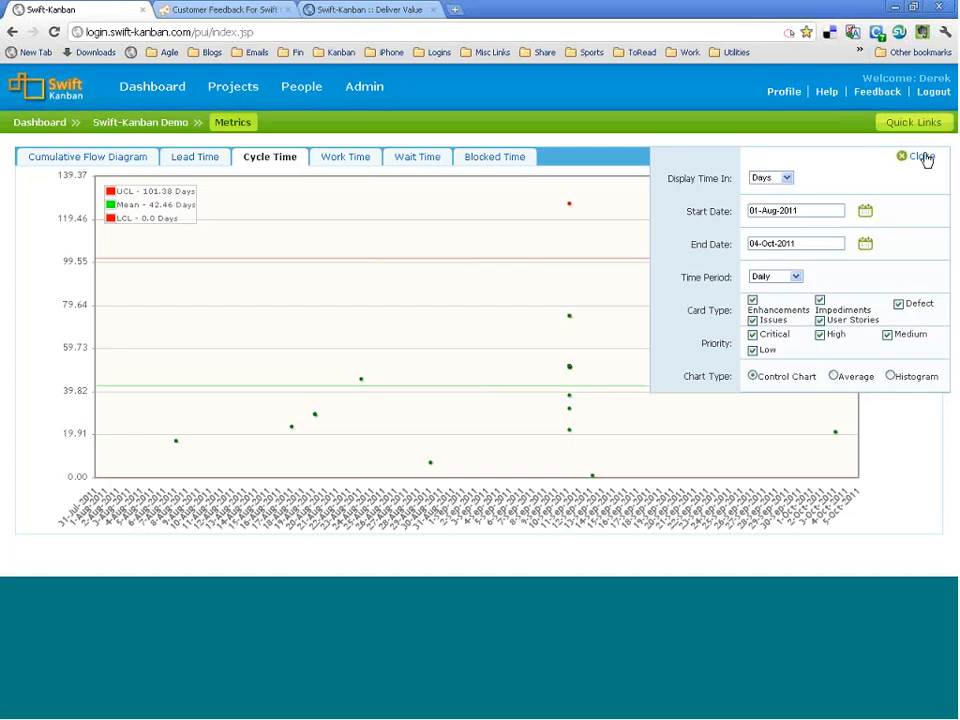
{"action": "left_click", "coordinate": [924, 157]}
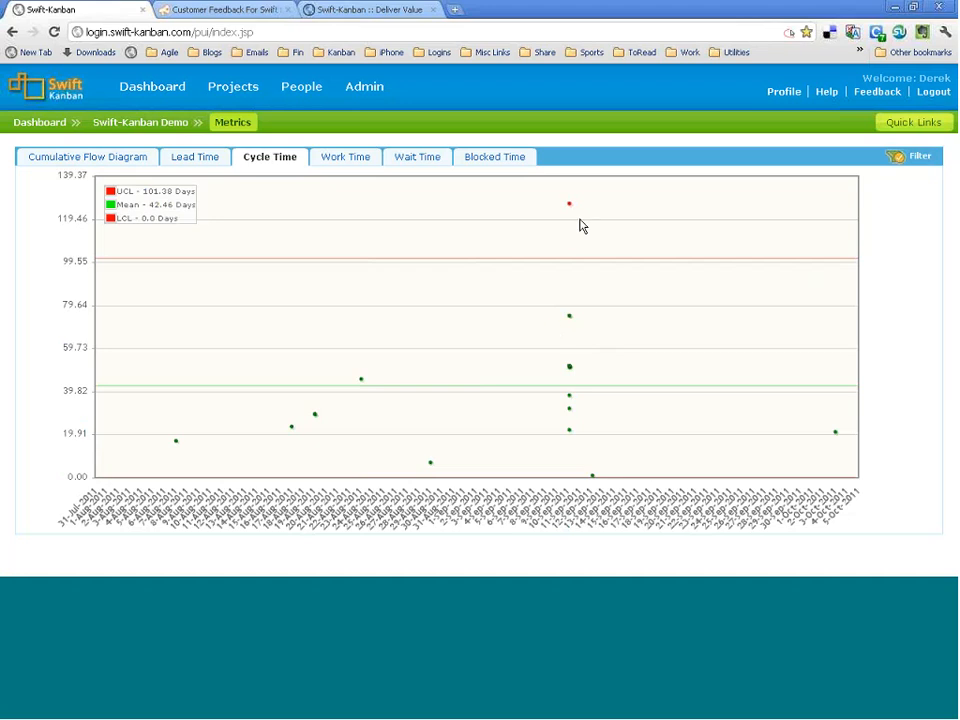
Open the details of the user story above the upper control limit, check its comments and return to the control chart
{"action": "mouse_move", "coordinate": [571, 212]}
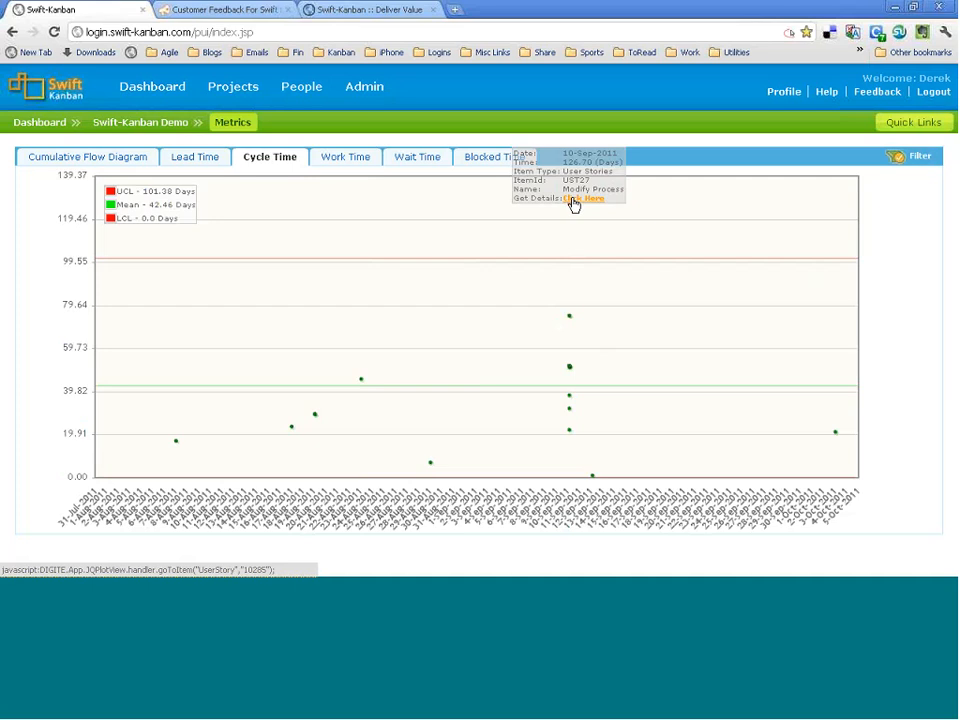
{"action": "left_click", "coordinate": [574, 200]}
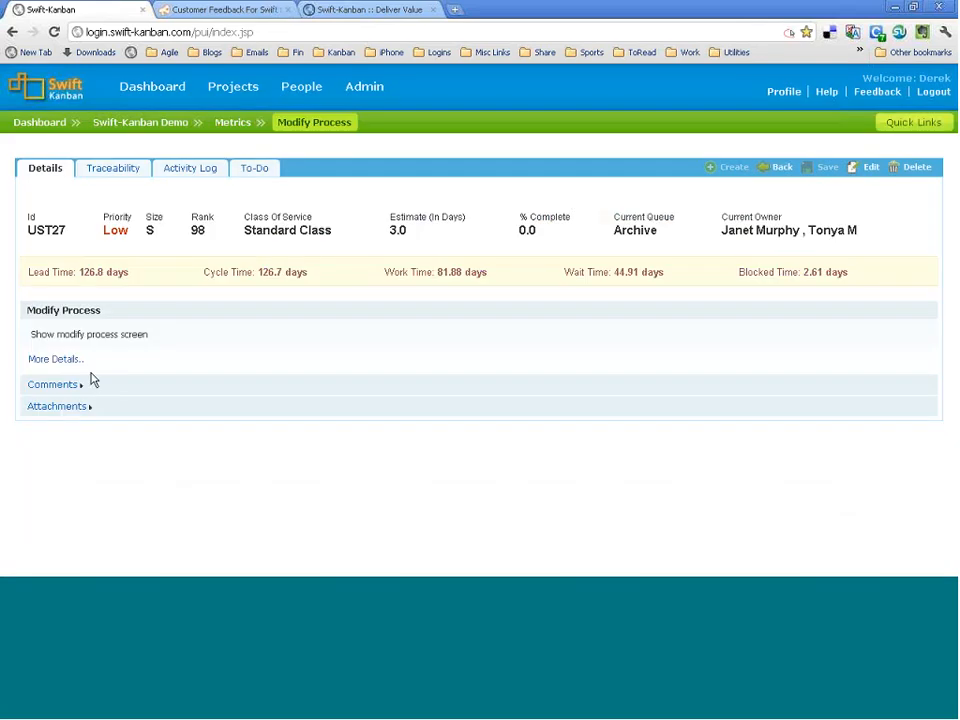
{"action": "left_click", "coordinate": [60, 385]}
{"action": "left_click", "coordinate": [64, 387]}
{"action": "left_click", "coordinate": [64, 387]}
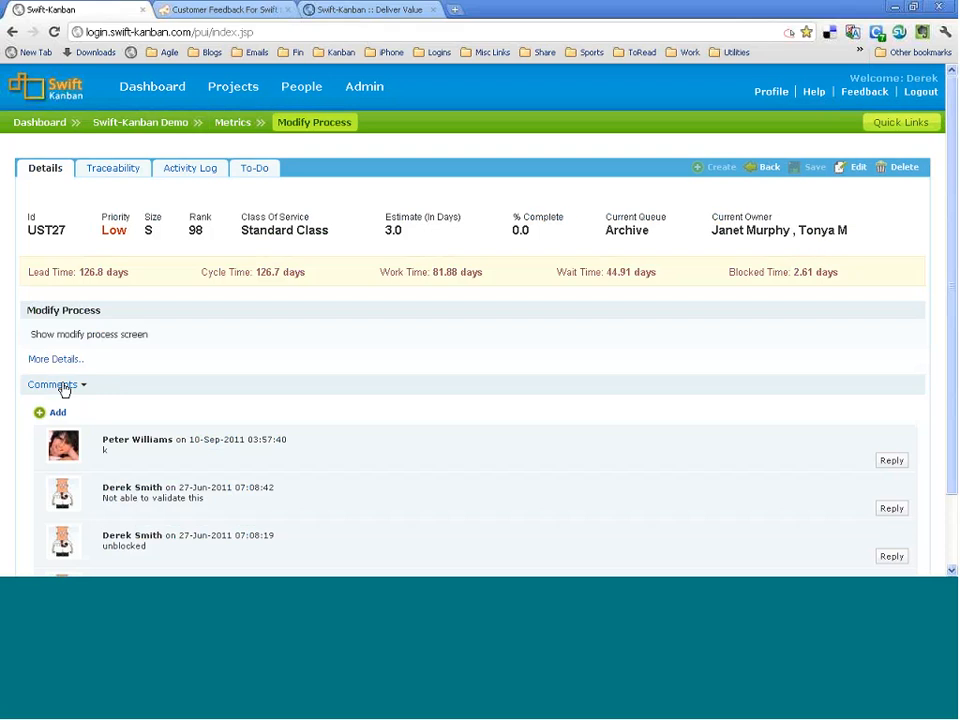
{"action": "left_click", "coordinate": [64, 387]}
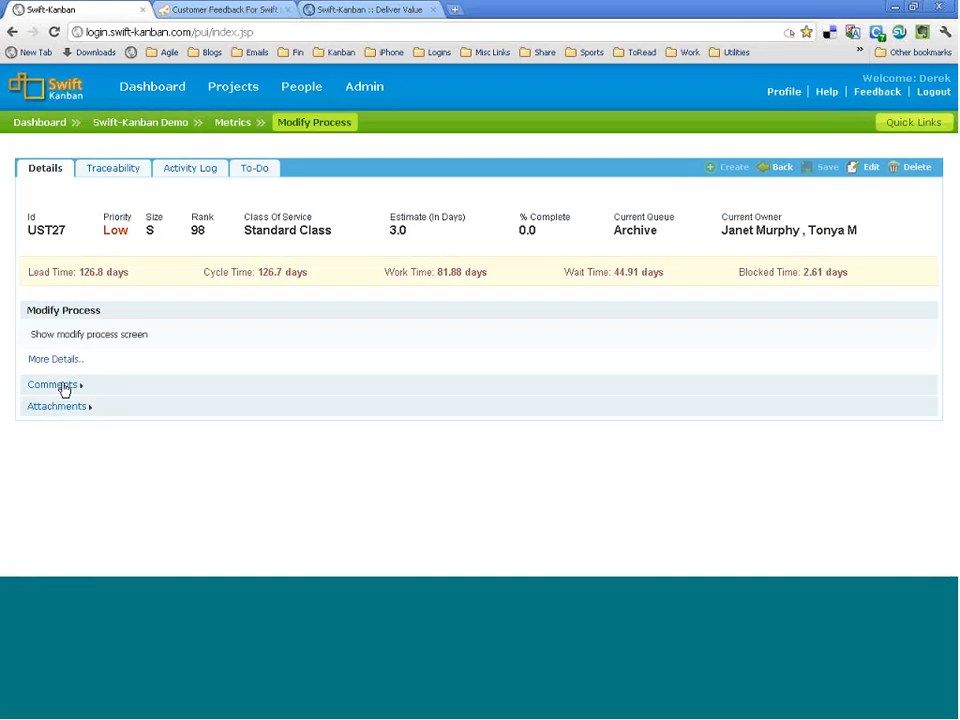
{"action": "left_click", "coordinate": [777, 168]}
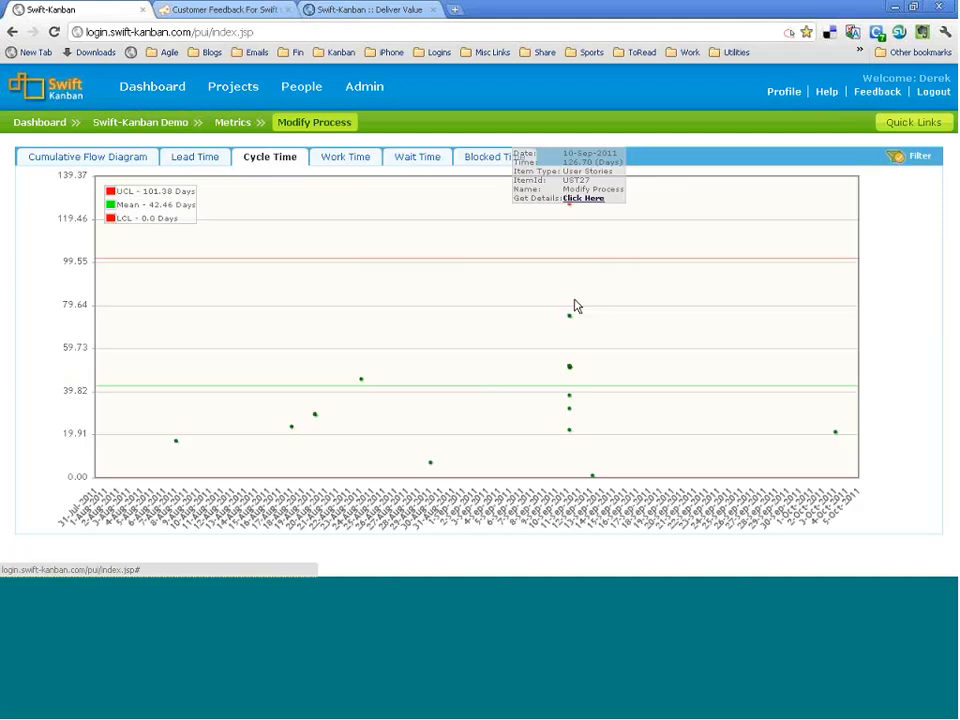
Change the Cycle Time chart type to Histogram and examine the share of cards in each cycle time range
{"action": "left_click", "coordinate": [912, 157]}
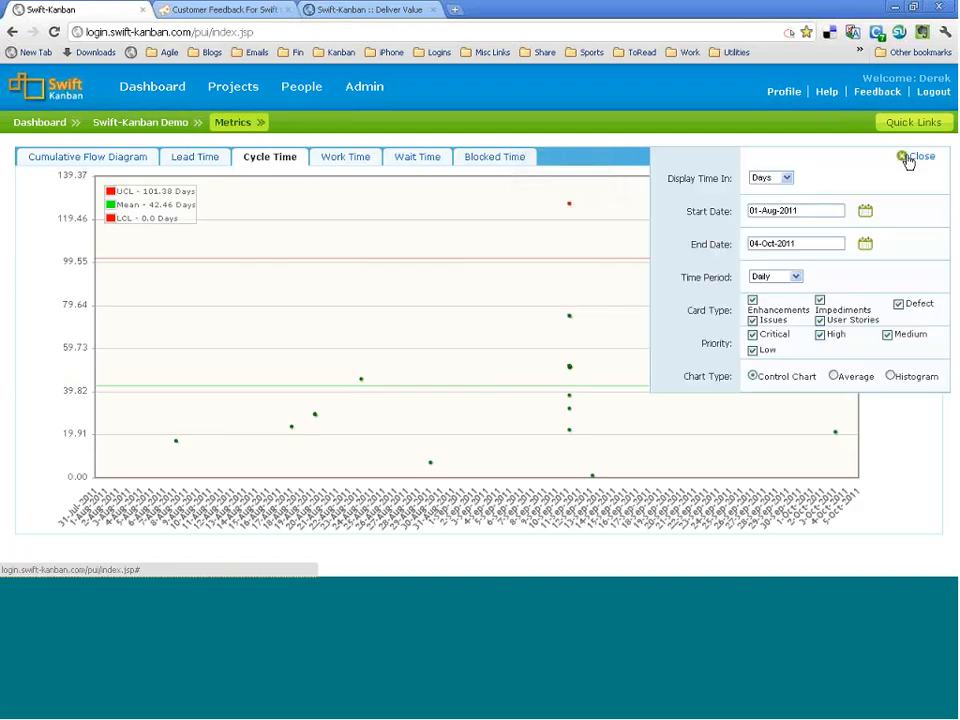
{"action": "left_click", "coordinate": [891, 377]}
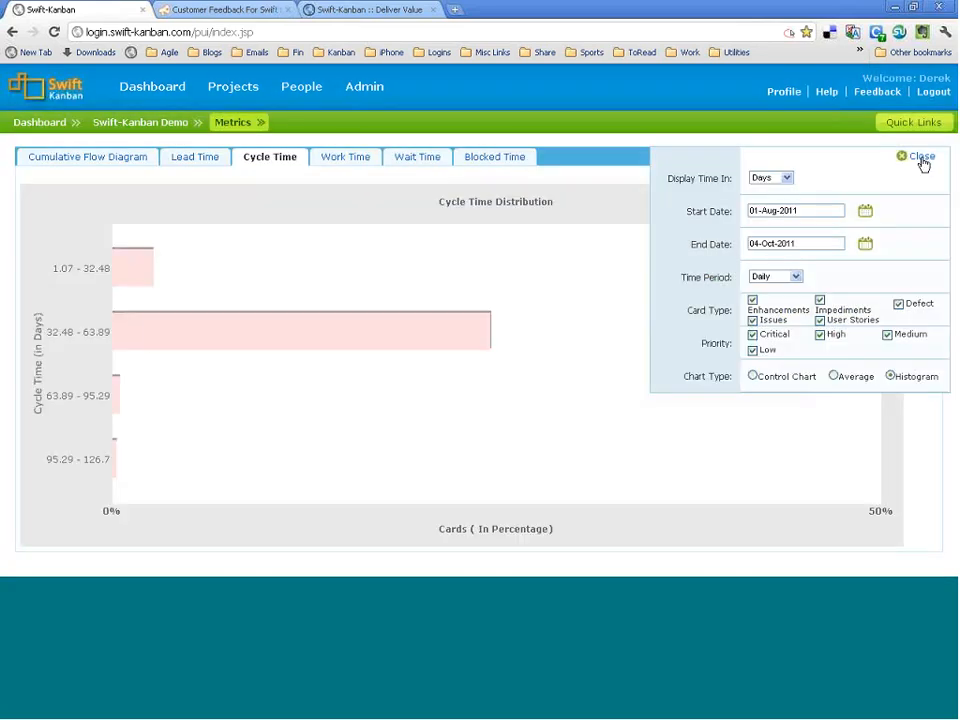
{"action": "left_click", "coordinate": [923, 162]}
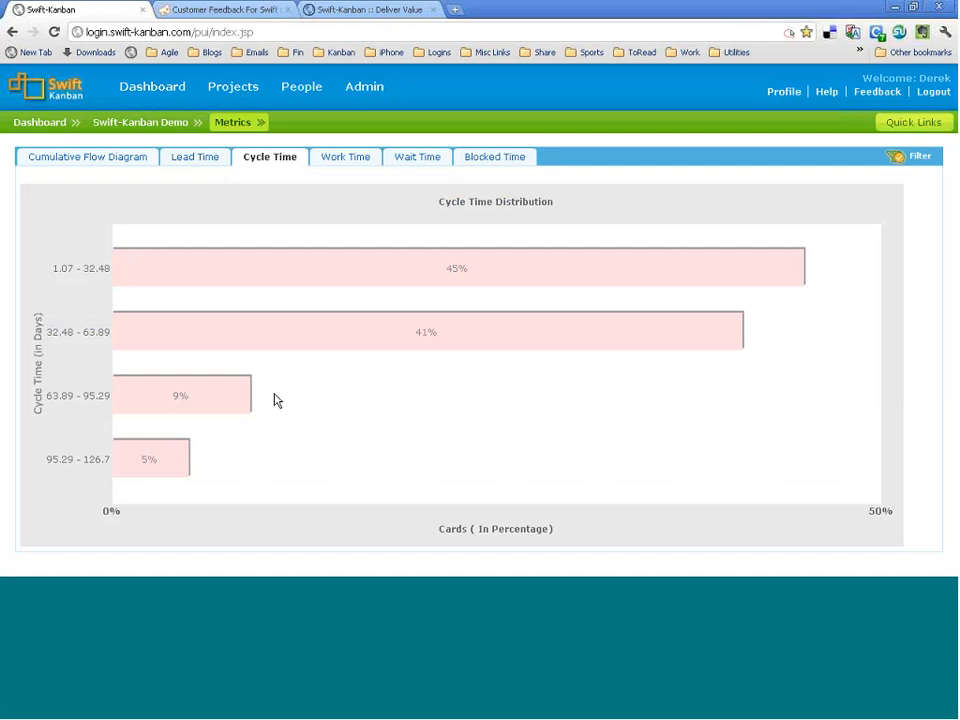
{"action": "mouse_move", "coordinate": [275, 318]}
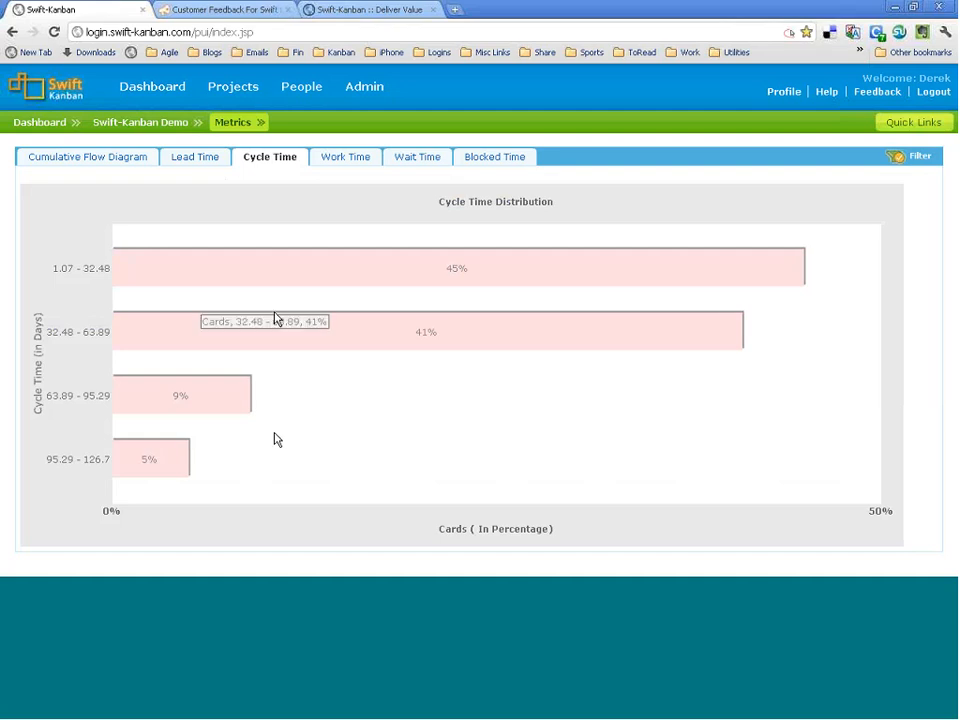
{"action": "mouse_move", "coordinate": [306, 287]}
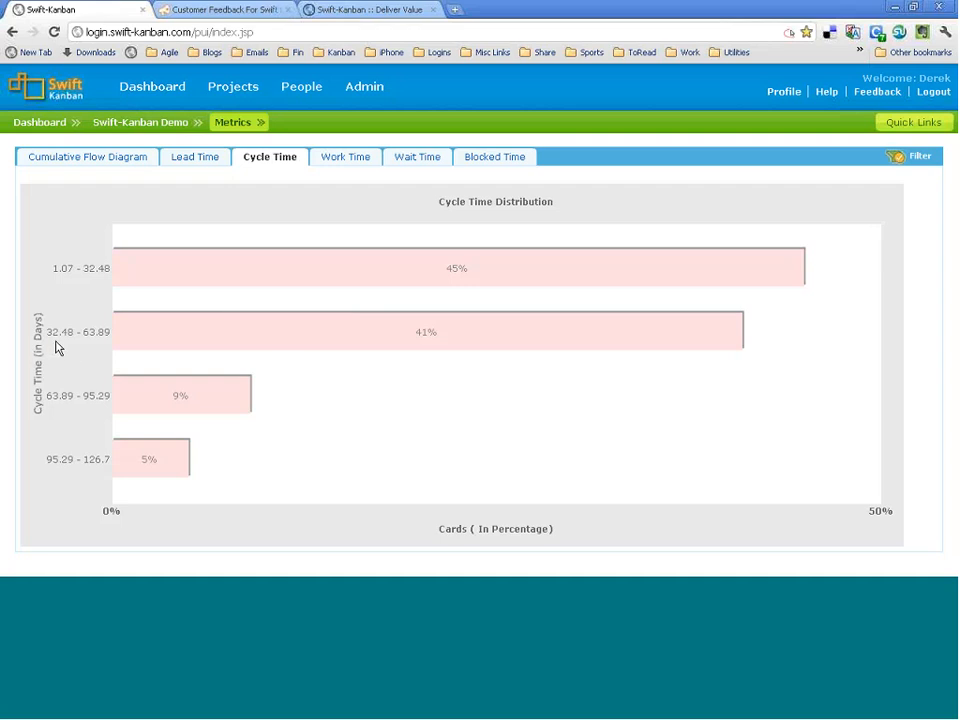
{"action": "mouse_move", "coordinate": [114, 338]}
{"action": "mouse_move", "coordinate": [193, 409]}
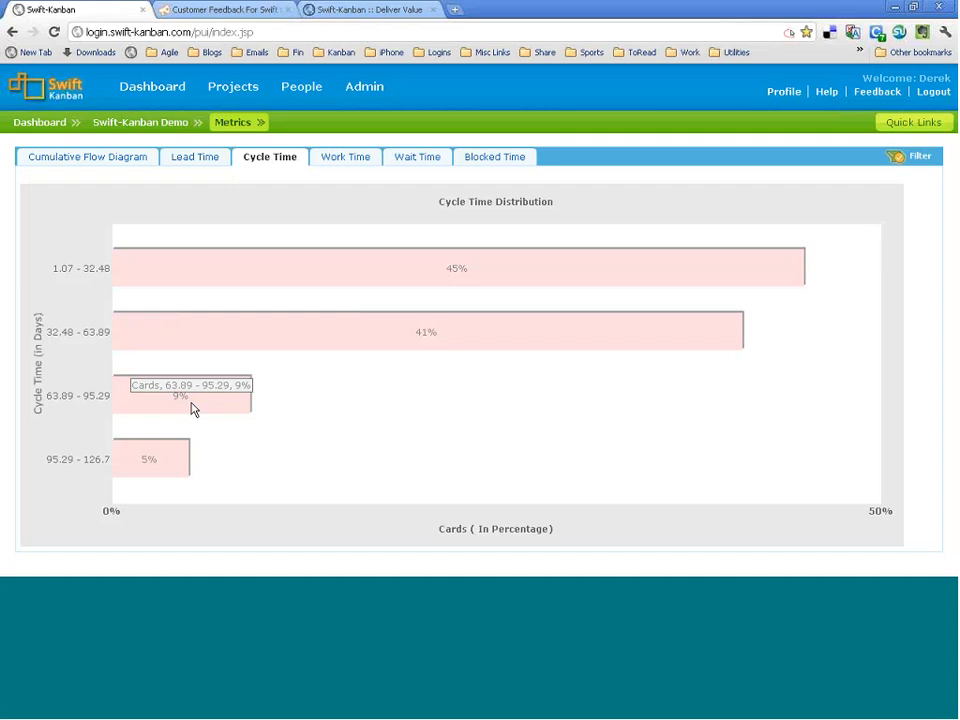
{"action": "mouse_move", "coordinate": [136, 476]}
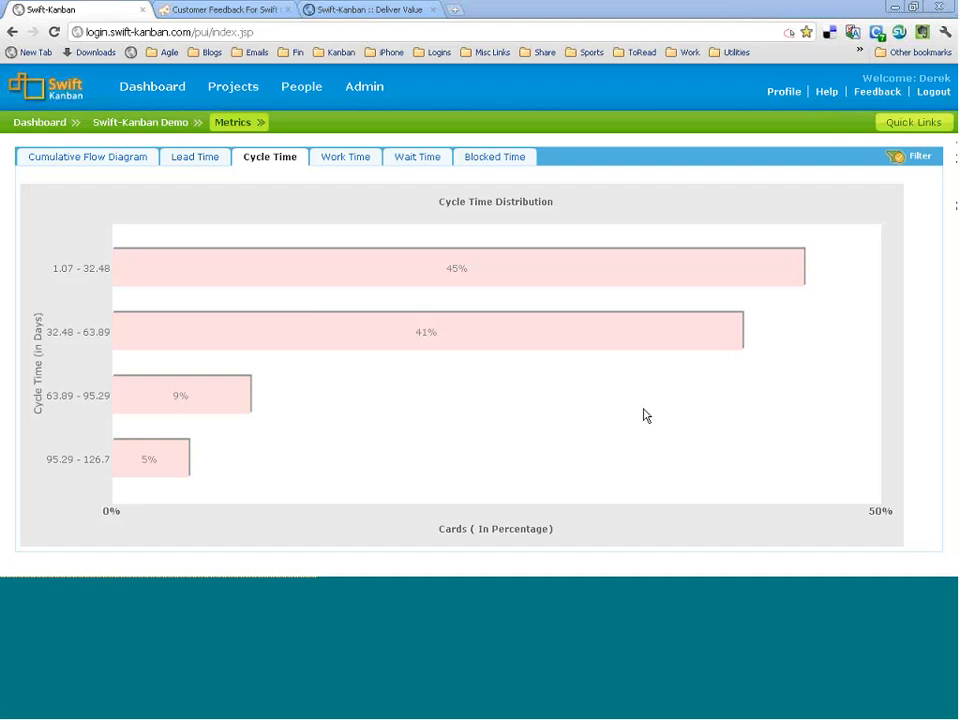
Look at the Swift-Kanban website and customer feedback forum, and return to the Cycle Time distribution
{"action": "left_click", "coordinate": [393, 8]}
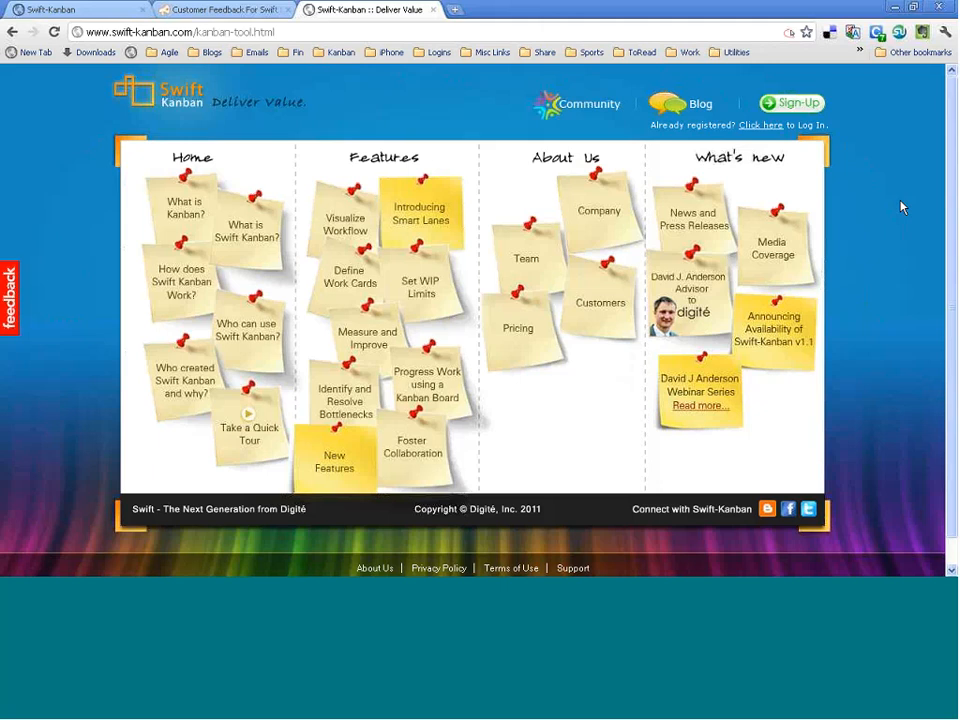
{"action": "left_click", "coordinate": [244, 8]}
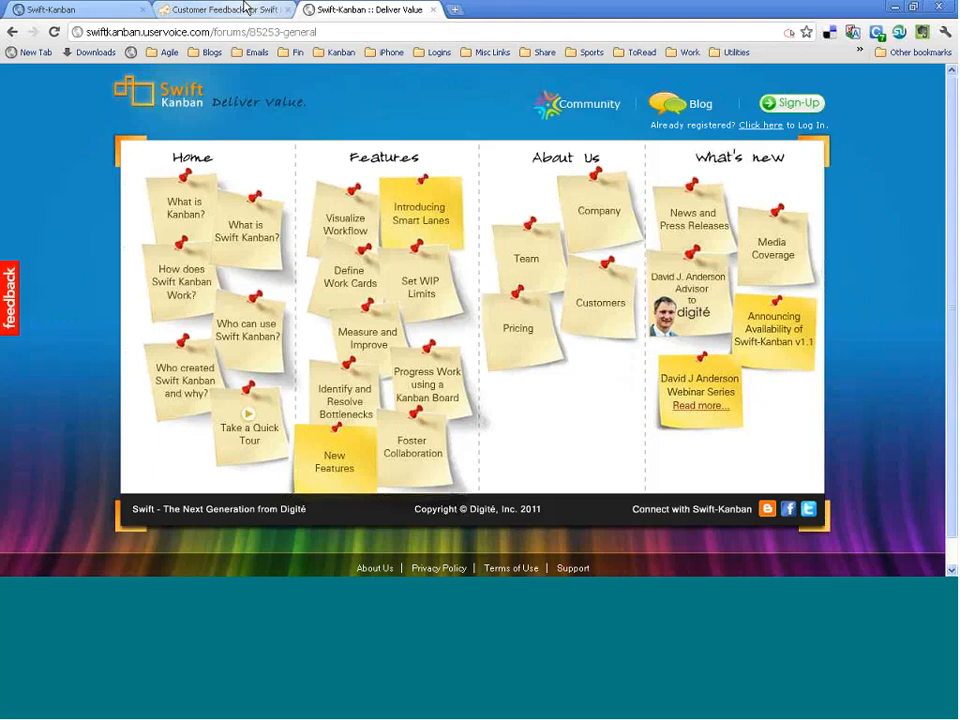
{"action": "left_click", "coordinate": [118, 8]}
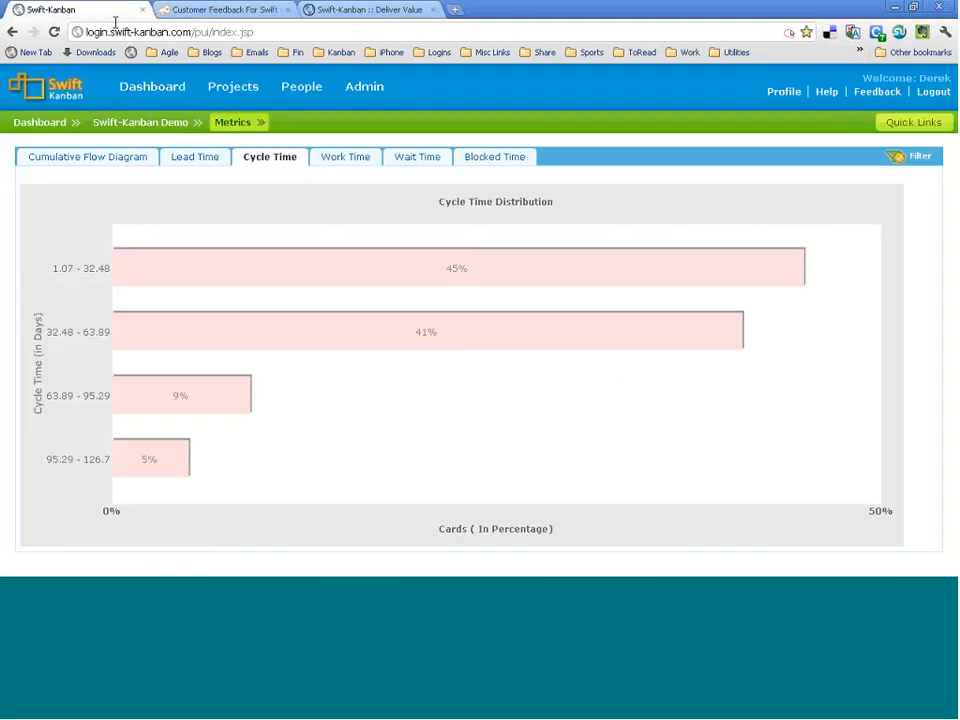
Show the pages available for the Swift-Kanban Demo project
{"action": "left_click", "coordinate": [146, 130]}
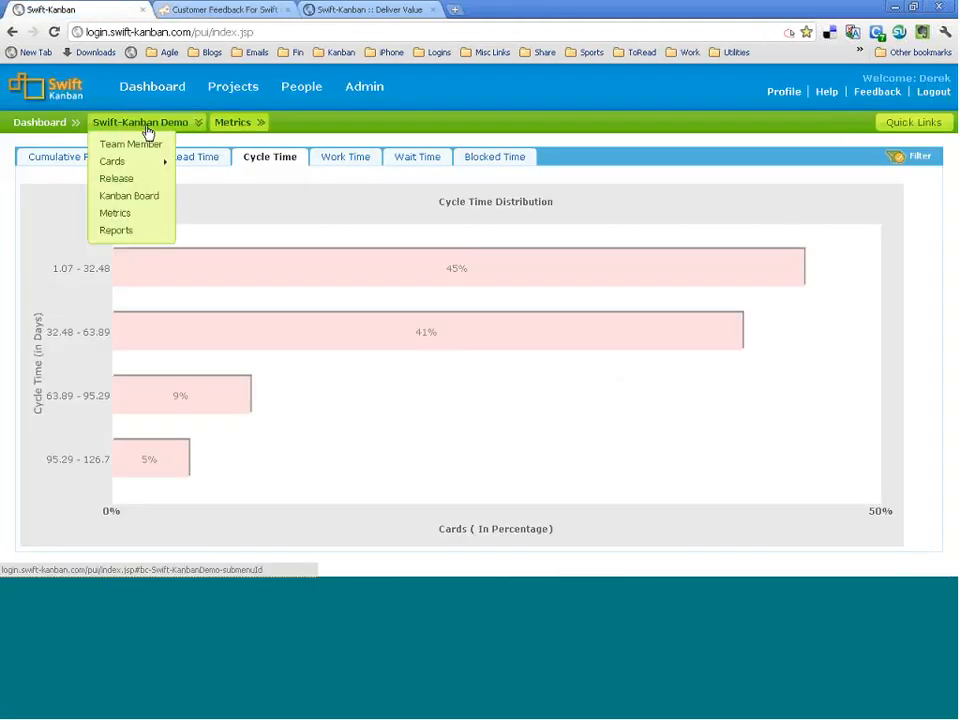